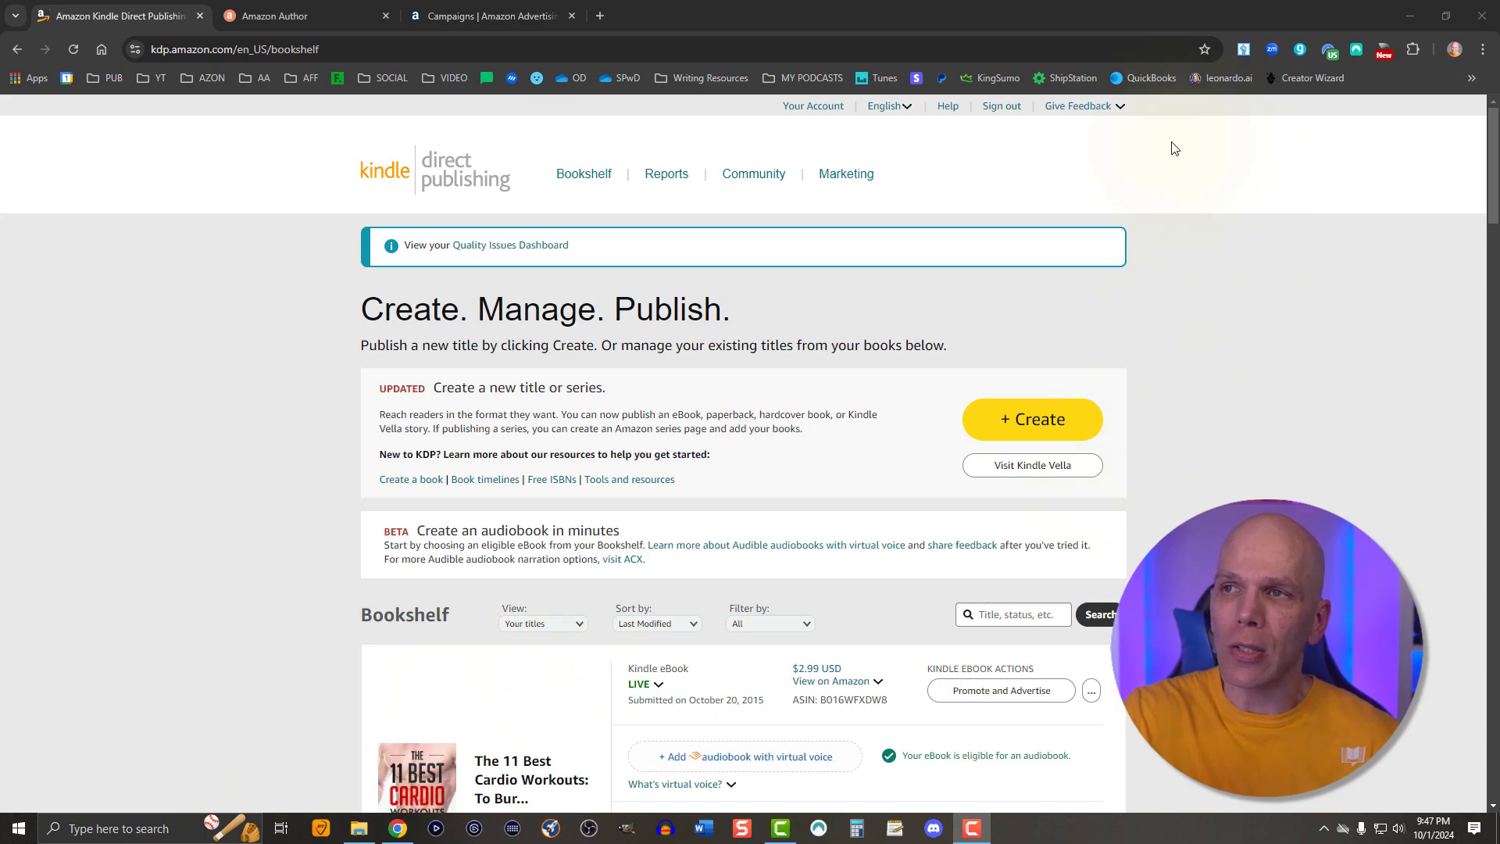
# Open the KDP Marketing resources page and look at the Amazon Ads marketplace choices
pyautogui.click(859, 182)
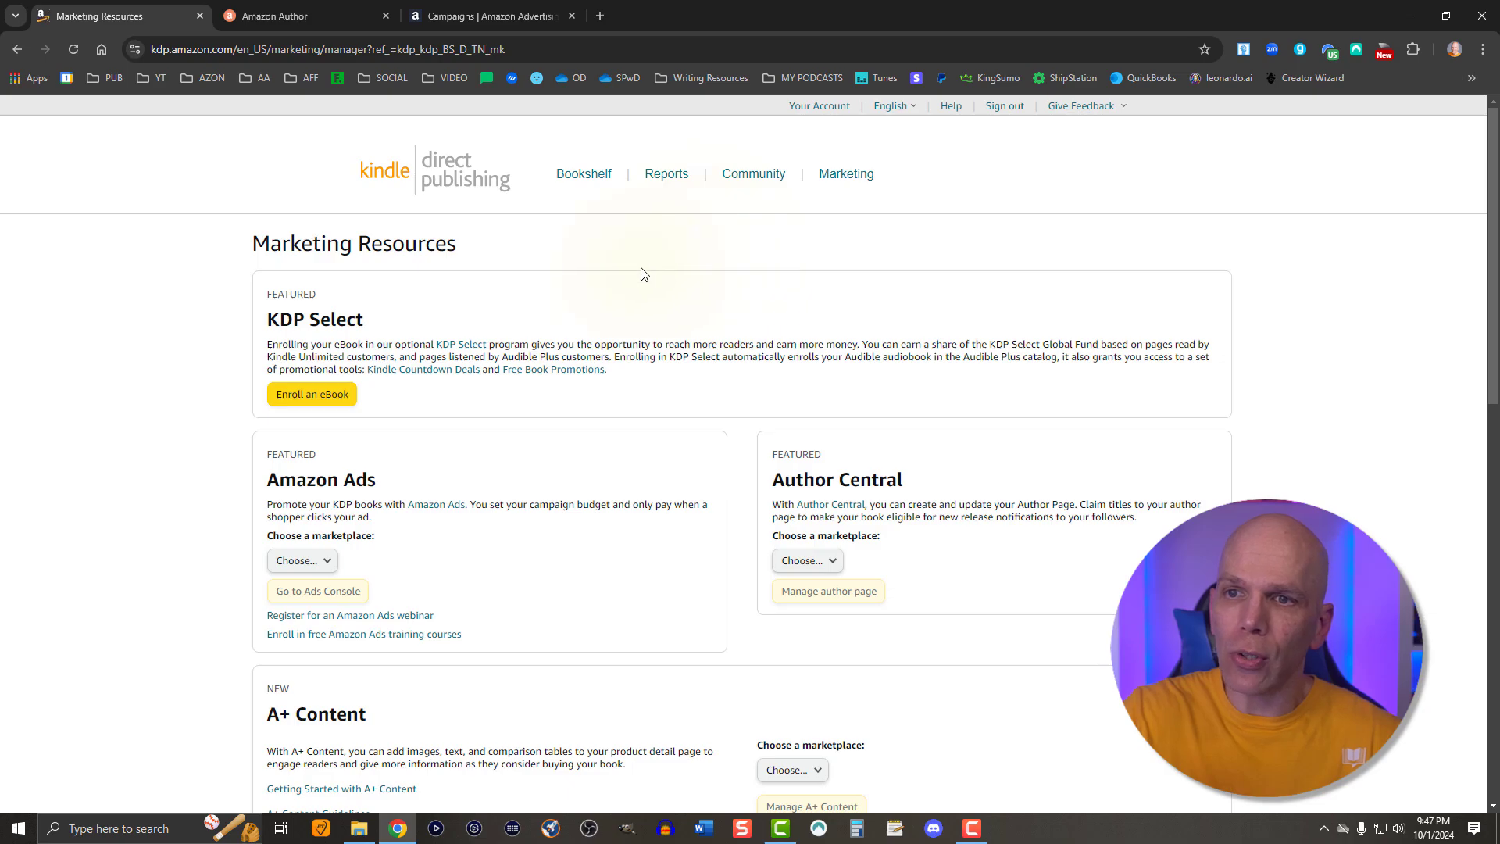
pyautogui.scroll(-1, 617, 285)
pyautogui.click(303, 482)
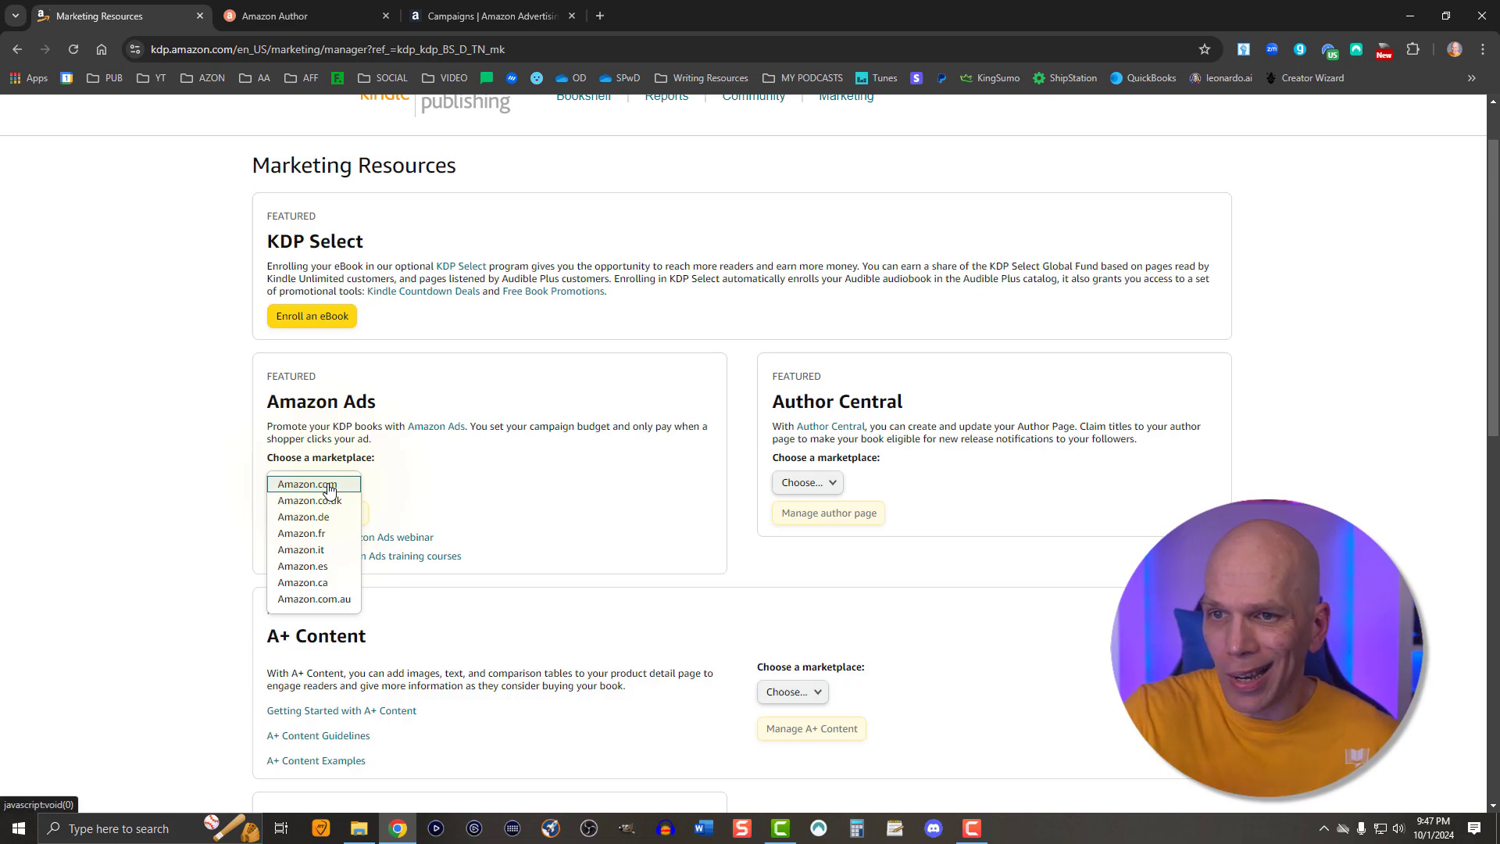
pyautogui.click(213, 482)
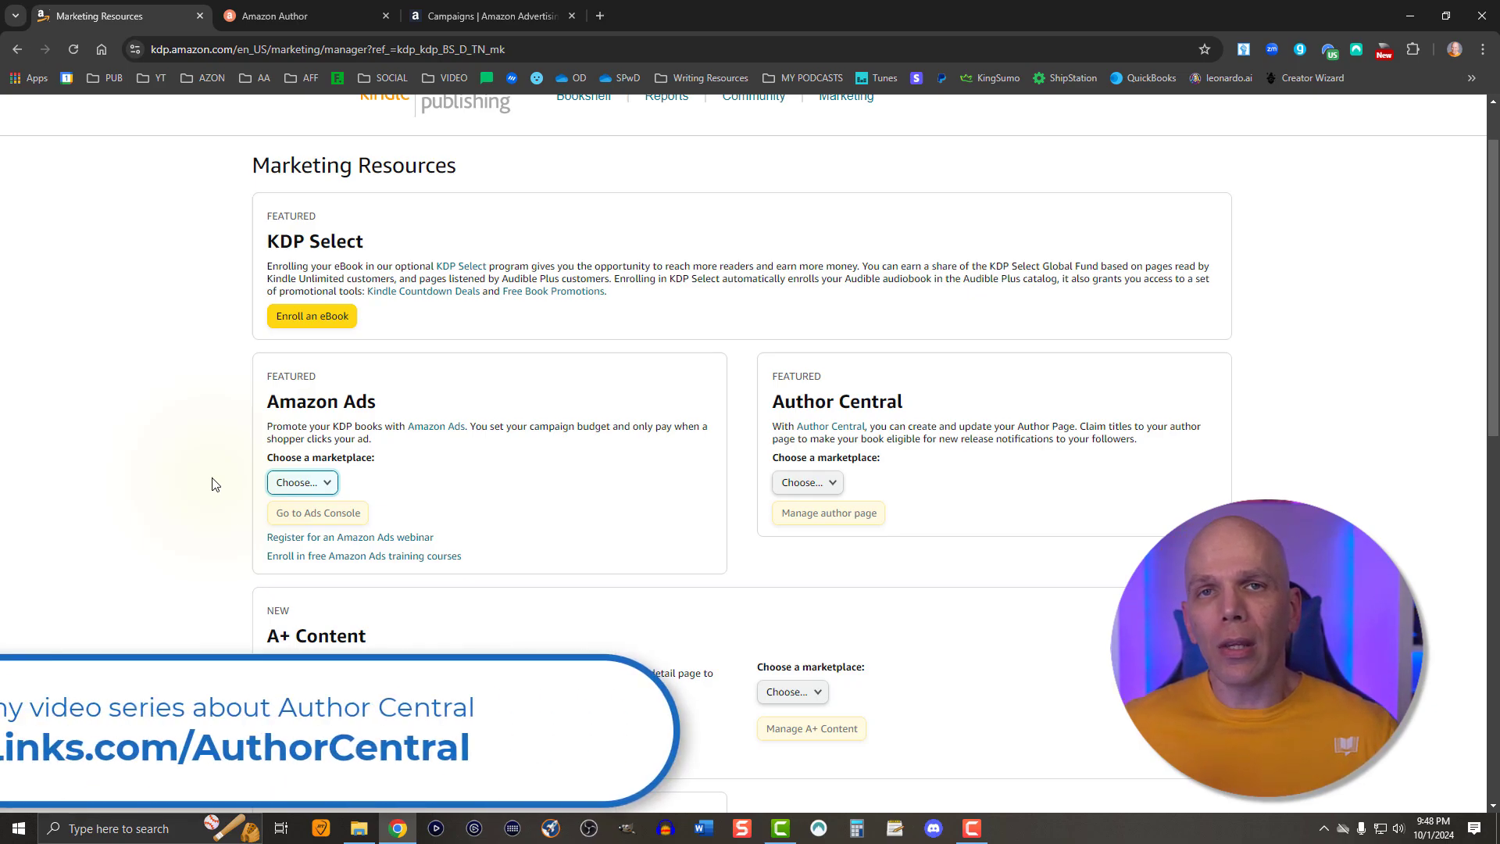
# Switch to the Author Central tab and open its Reports + Marketing page
pyautogui.click(279, 18)
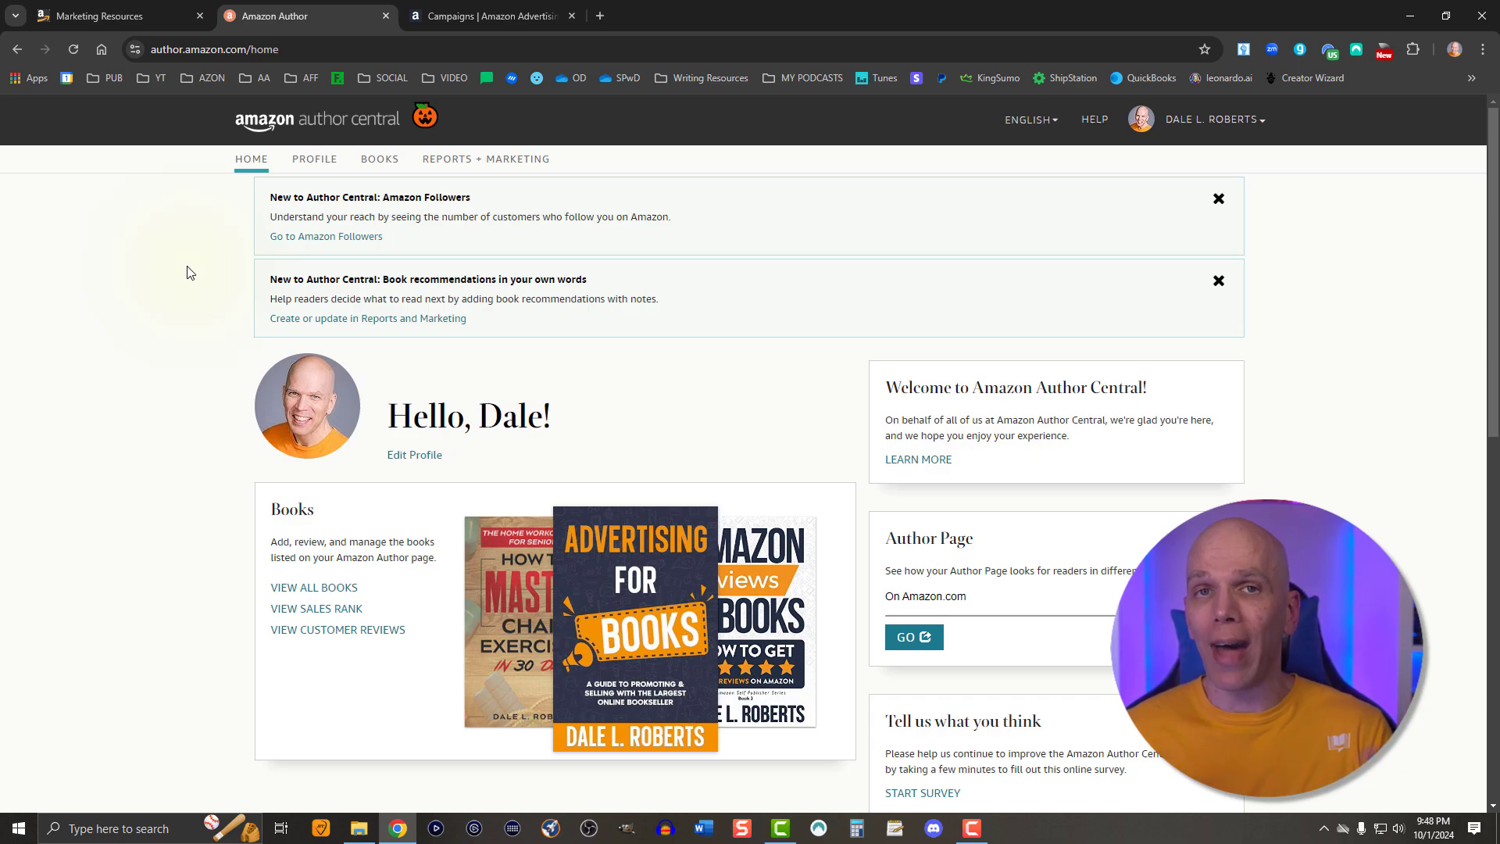
pyautogui.click(502, 160)
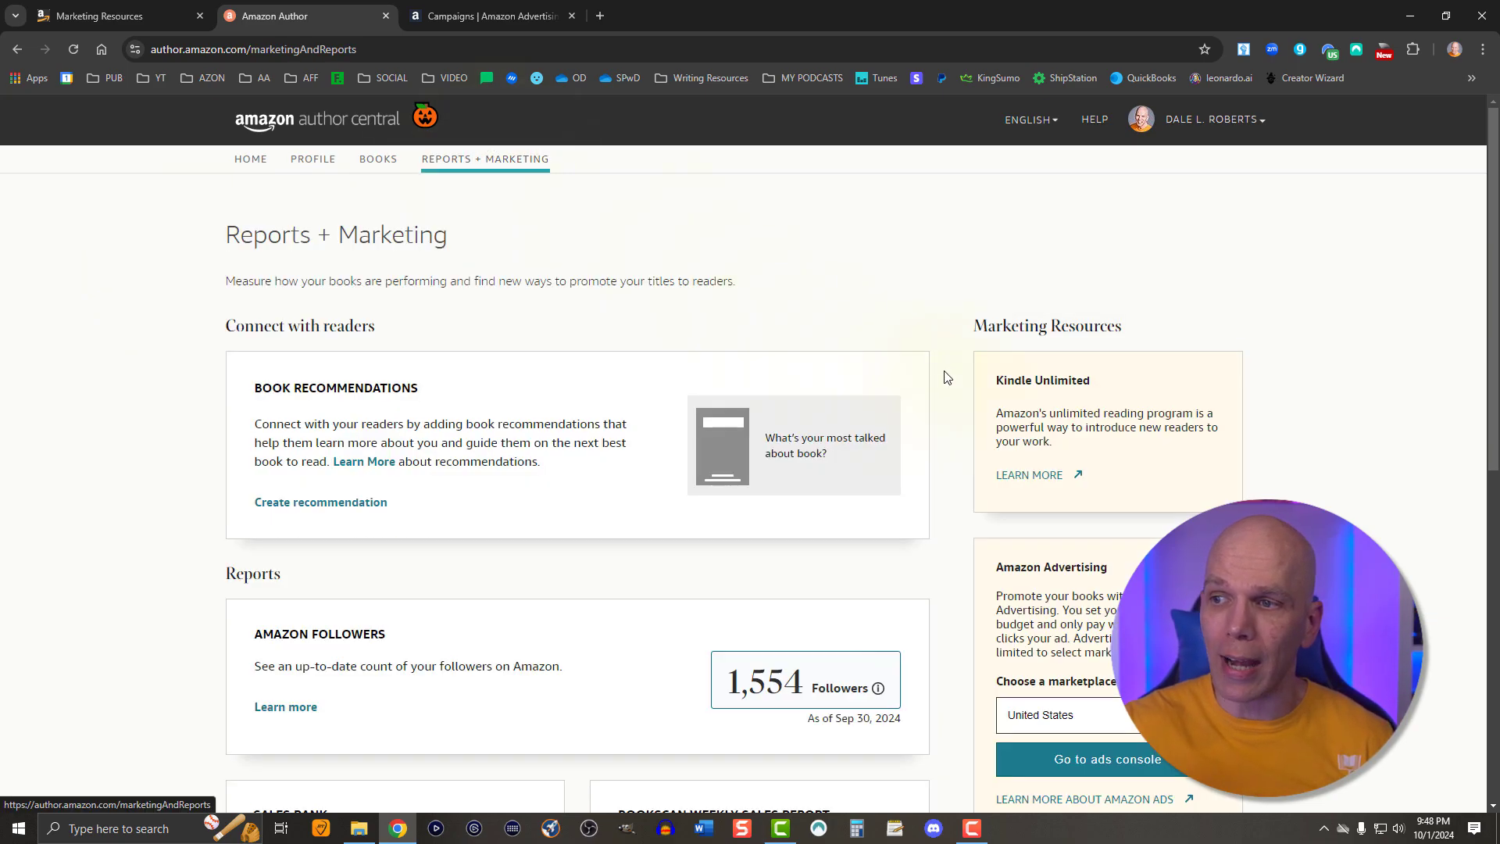
pyautogui.scroll(-3, 948, 379)
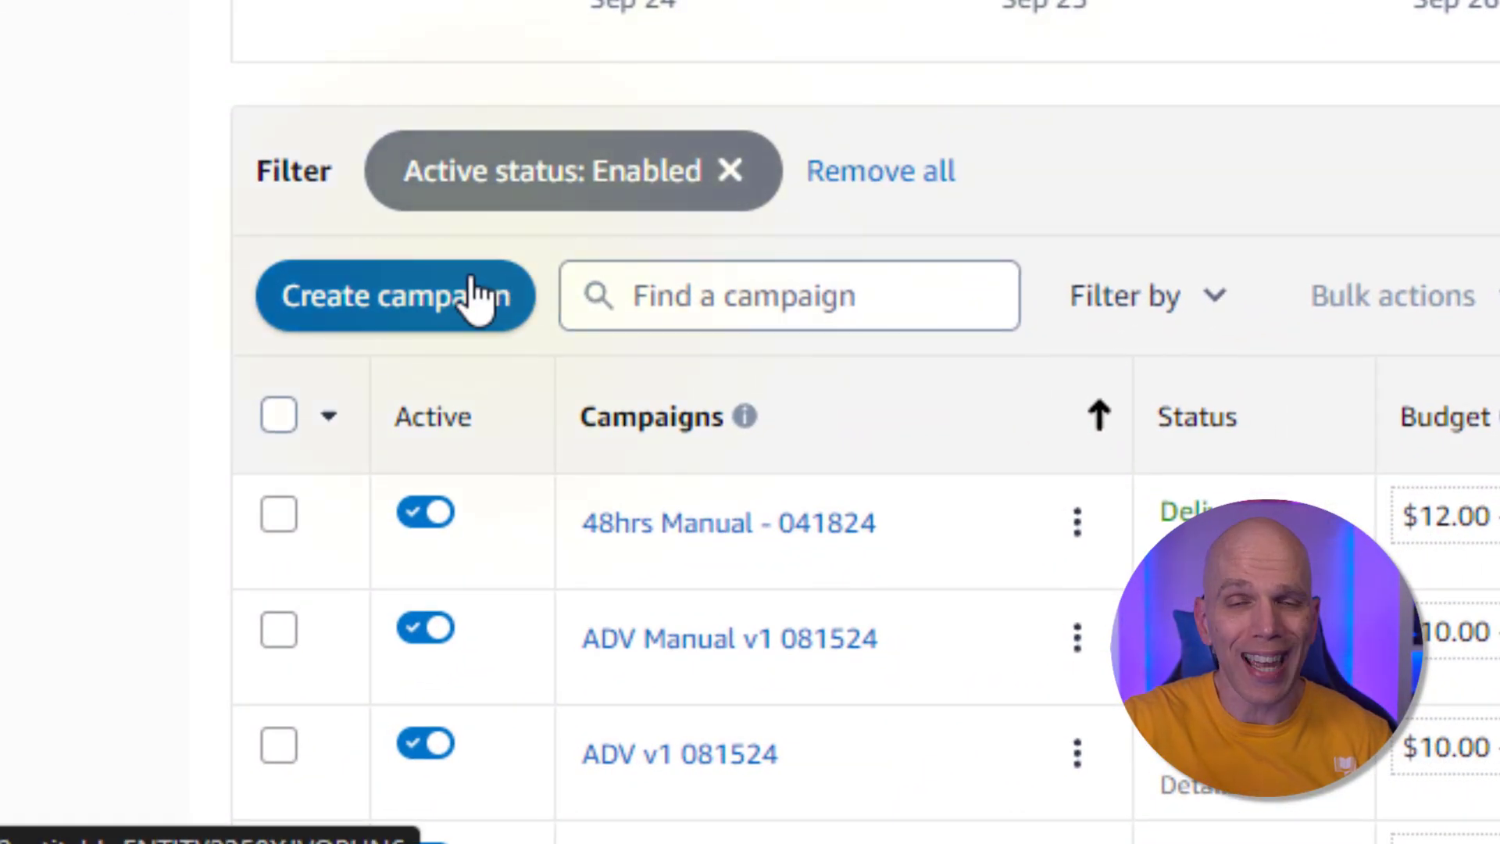
# Start creating a new campaign and choose the Standard ad format
pyautogui.click(471, 278)
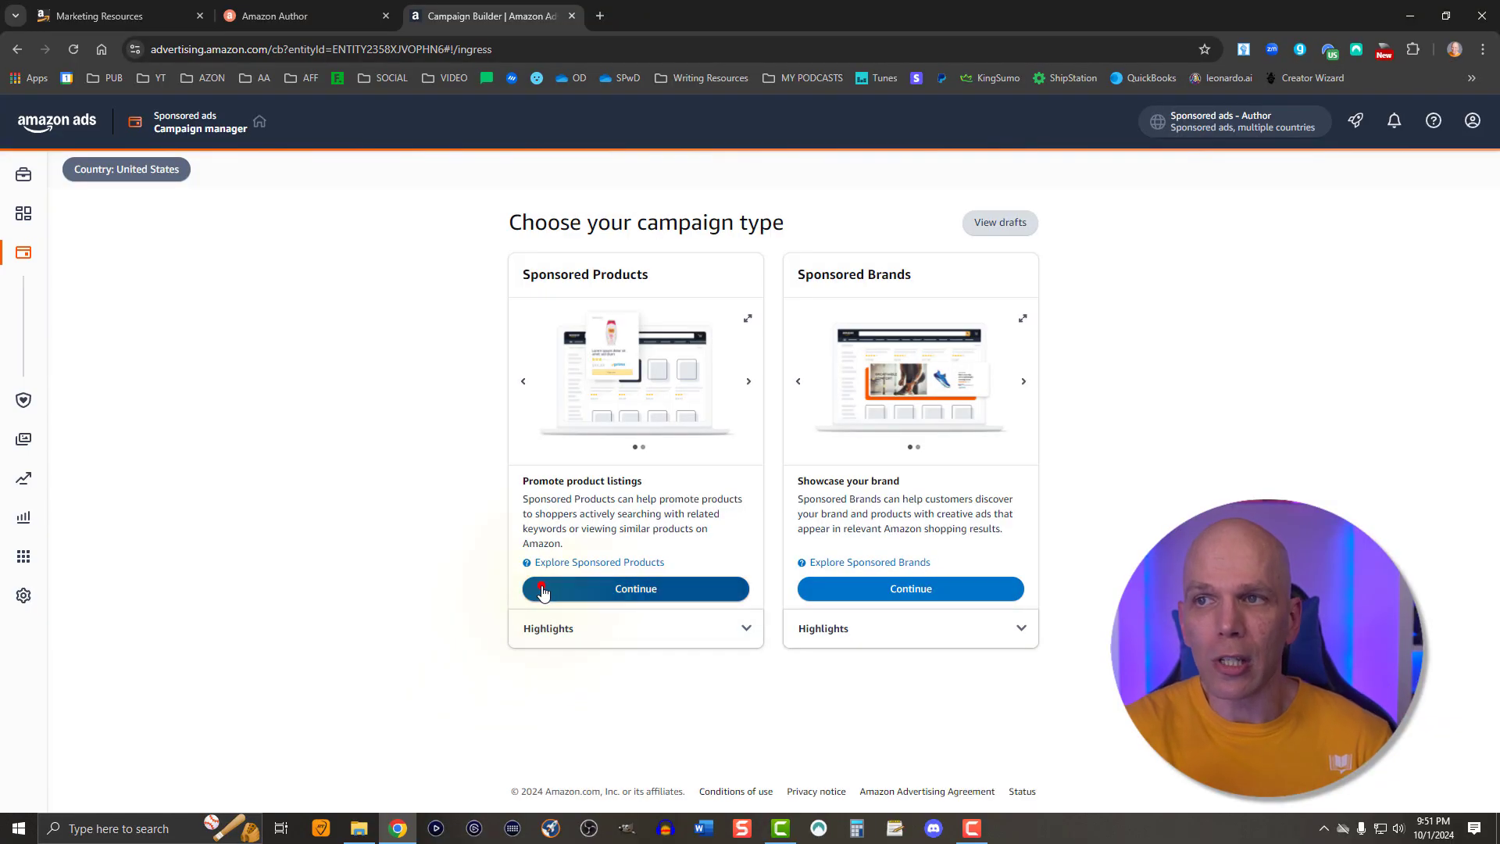
pyautogui.click(543, 591)
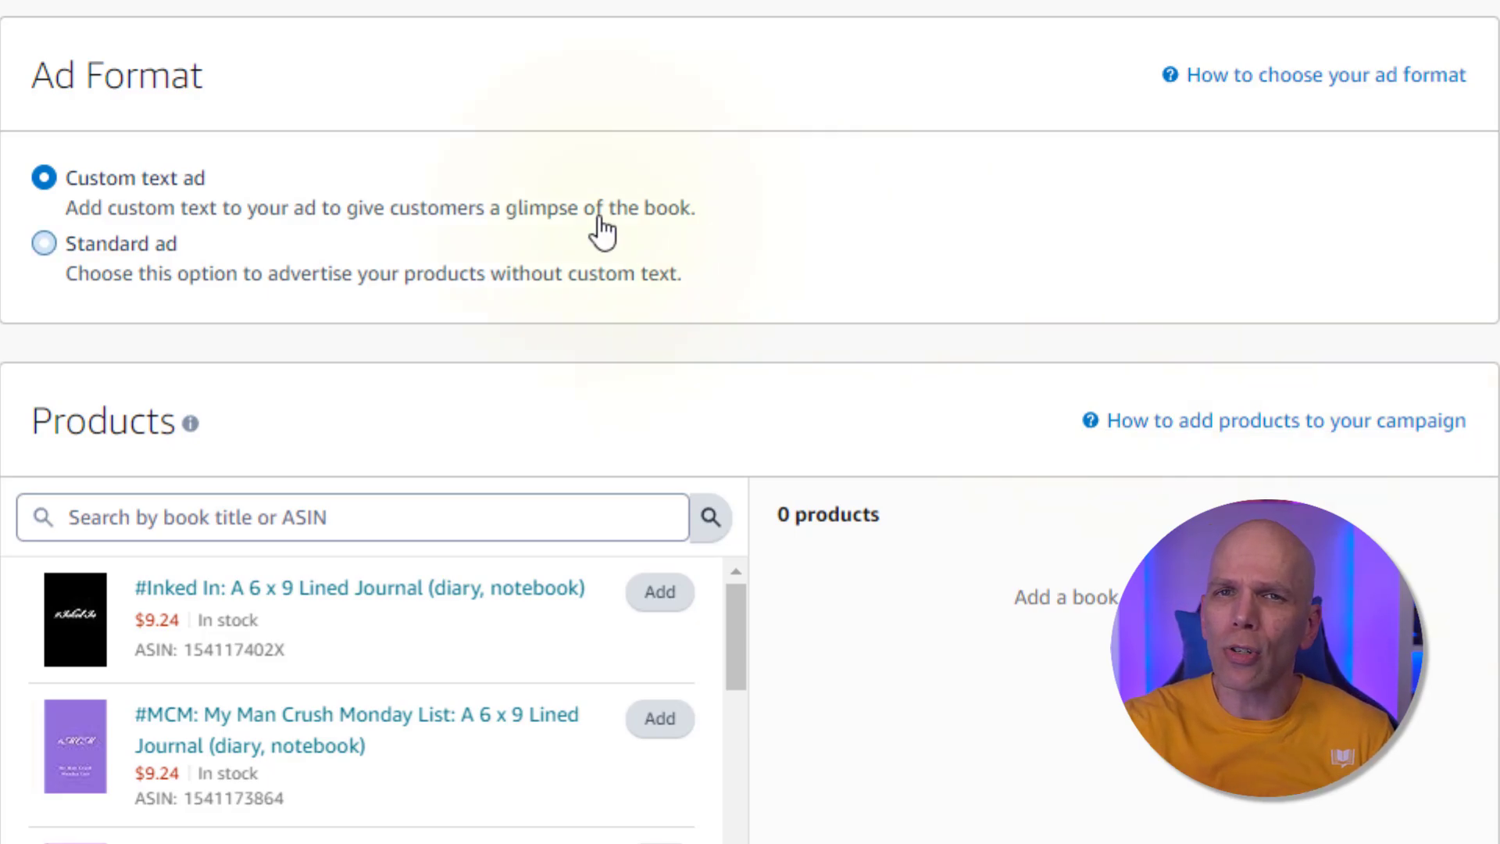
pyautogui.click(44, 243)
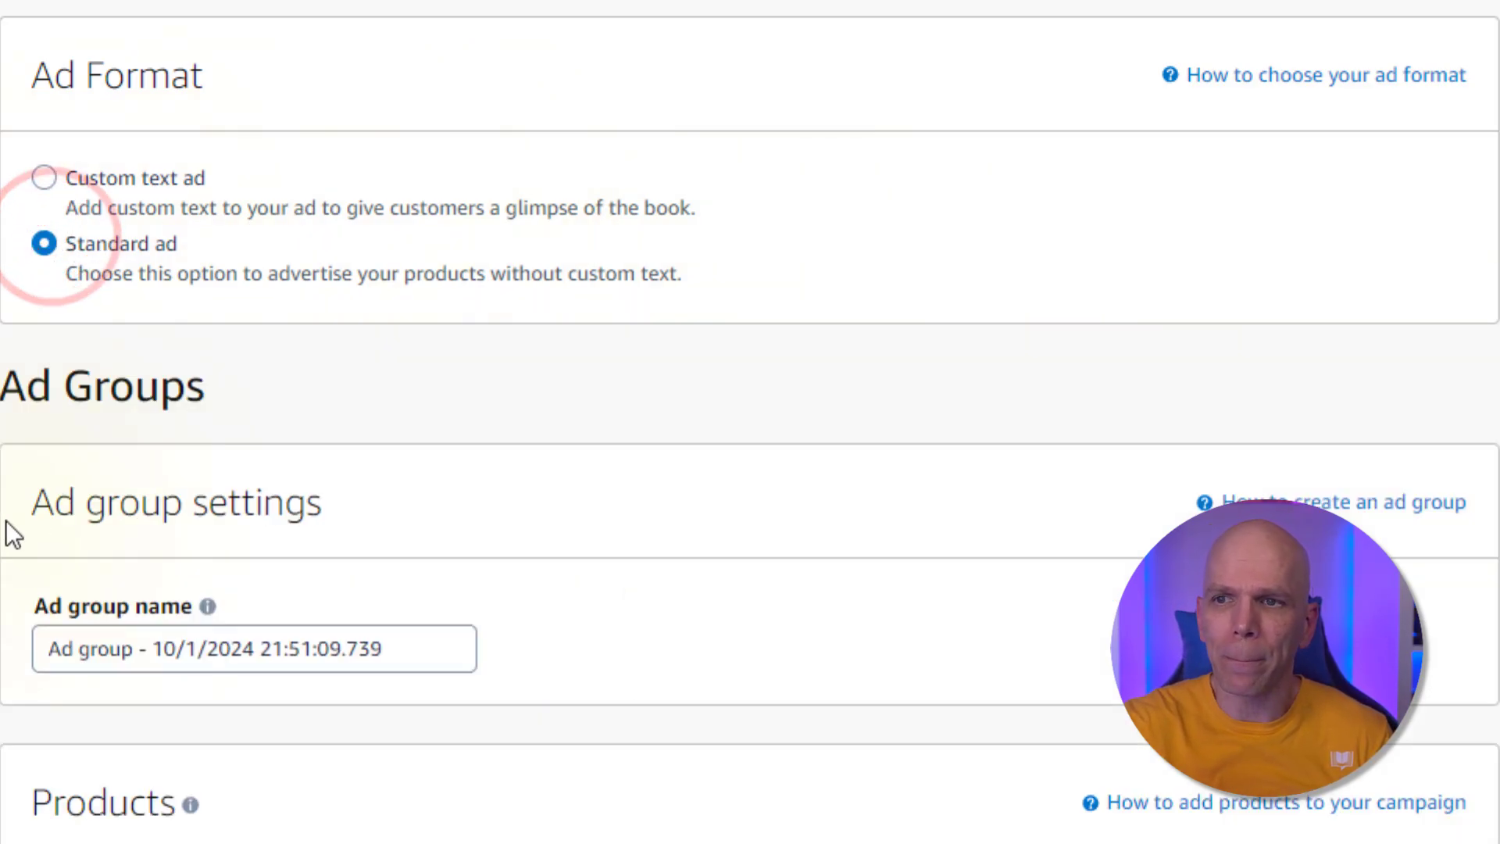
# Rename the ad group as ADS Auto 100124 v1
pyautogui.scroll(-2, 47, 516)
pyautogui.click(88, 500)
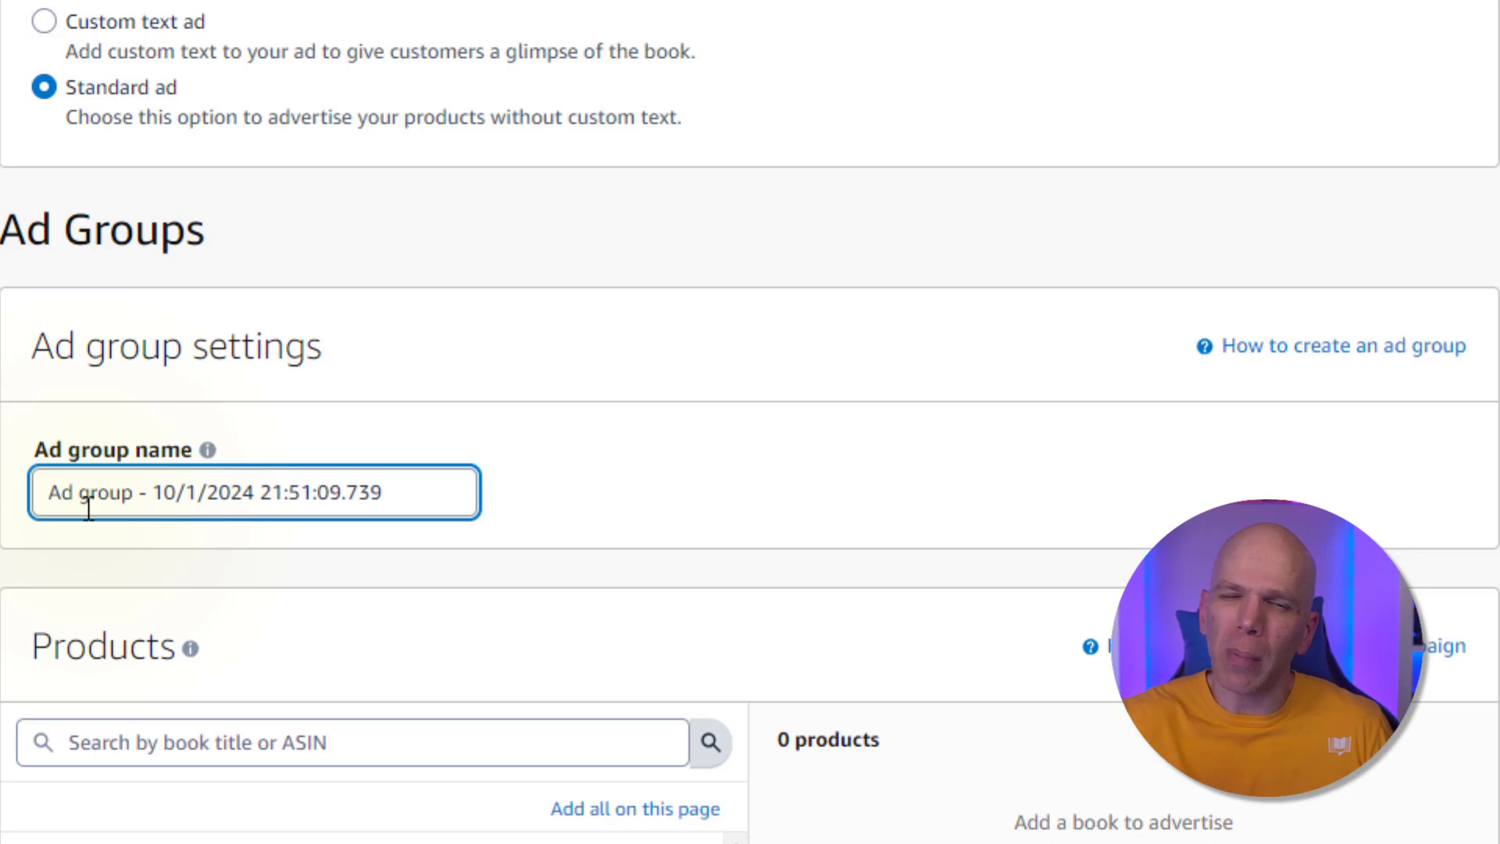
pyautogui.tripleClick(84, 506)
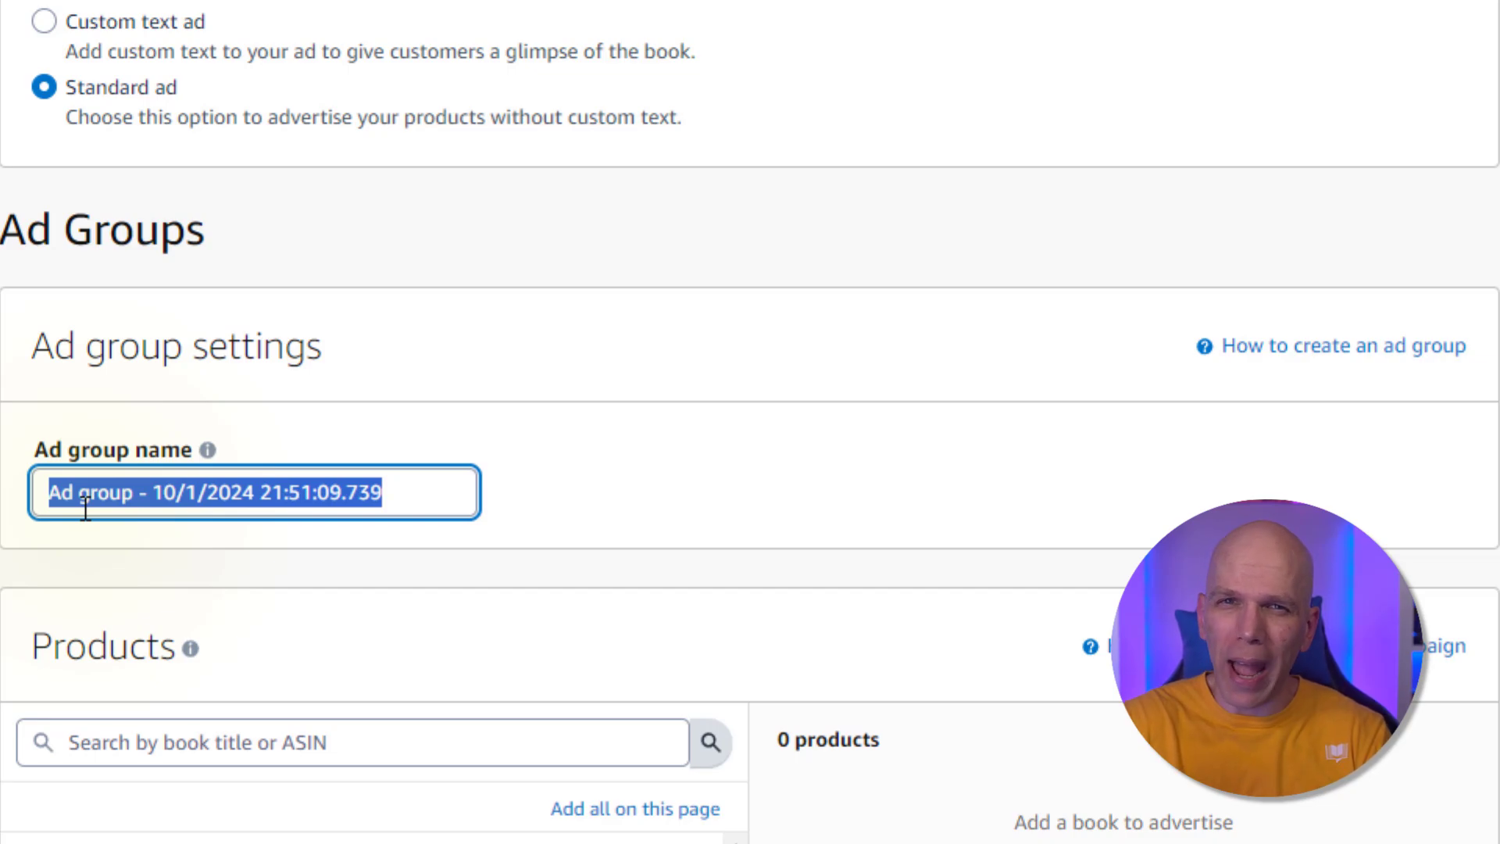
pyautogui.write('ADS')
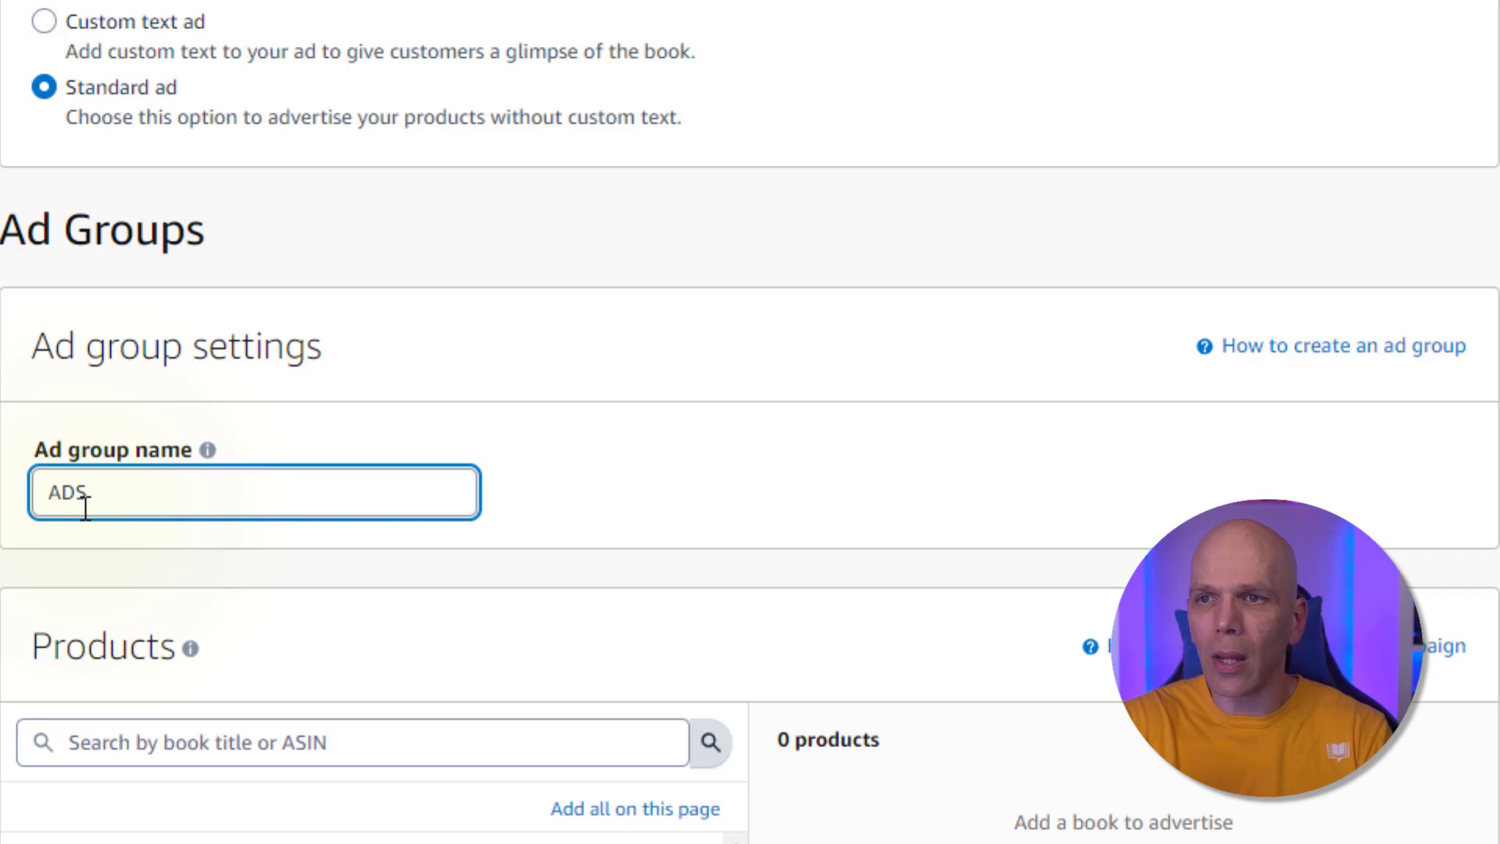
pyautogui.write(' Auto')
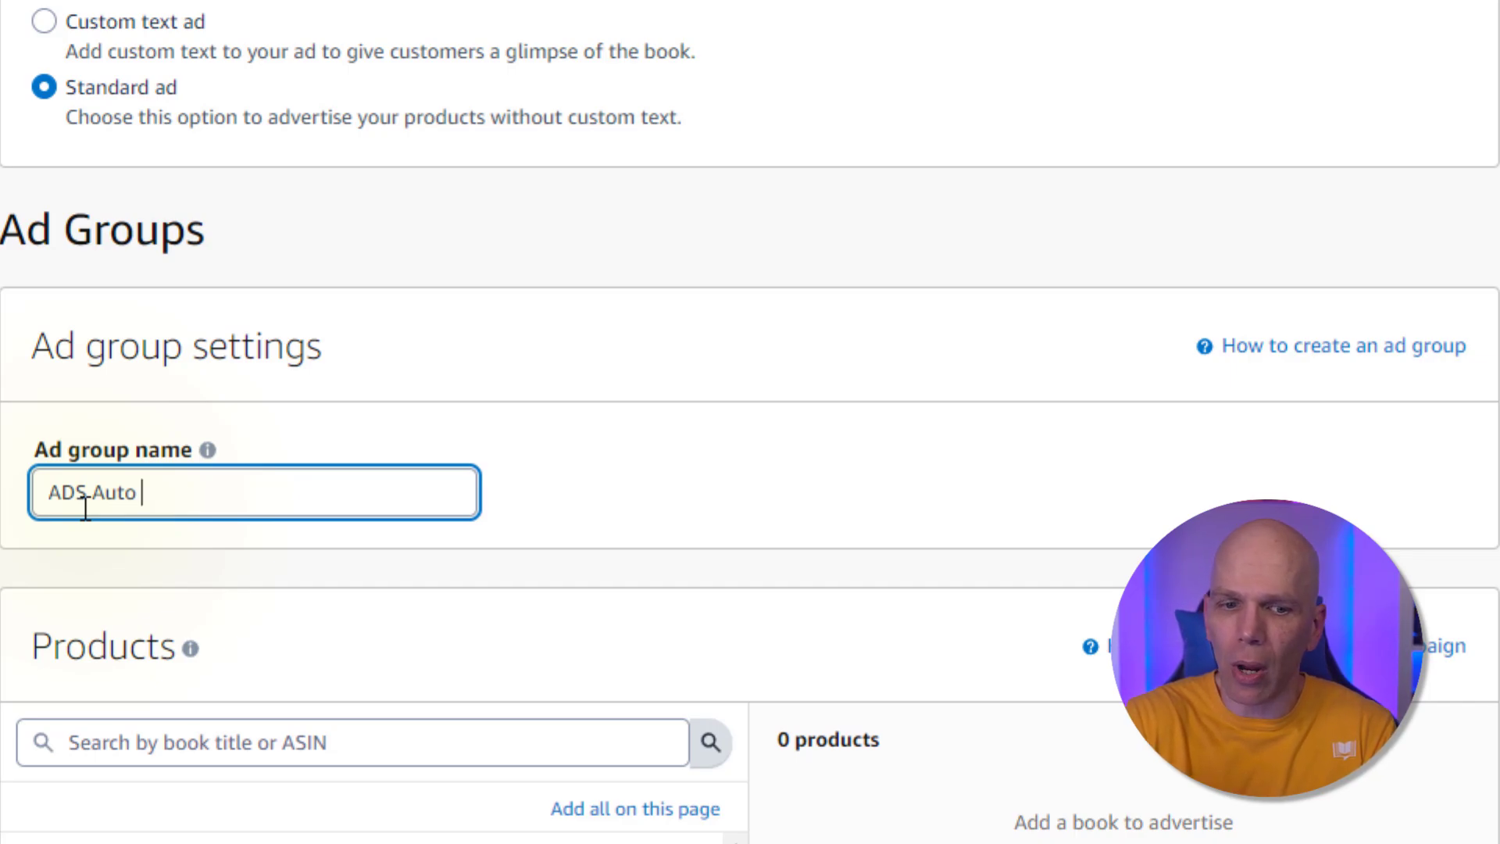
pyautogui.write('1001')
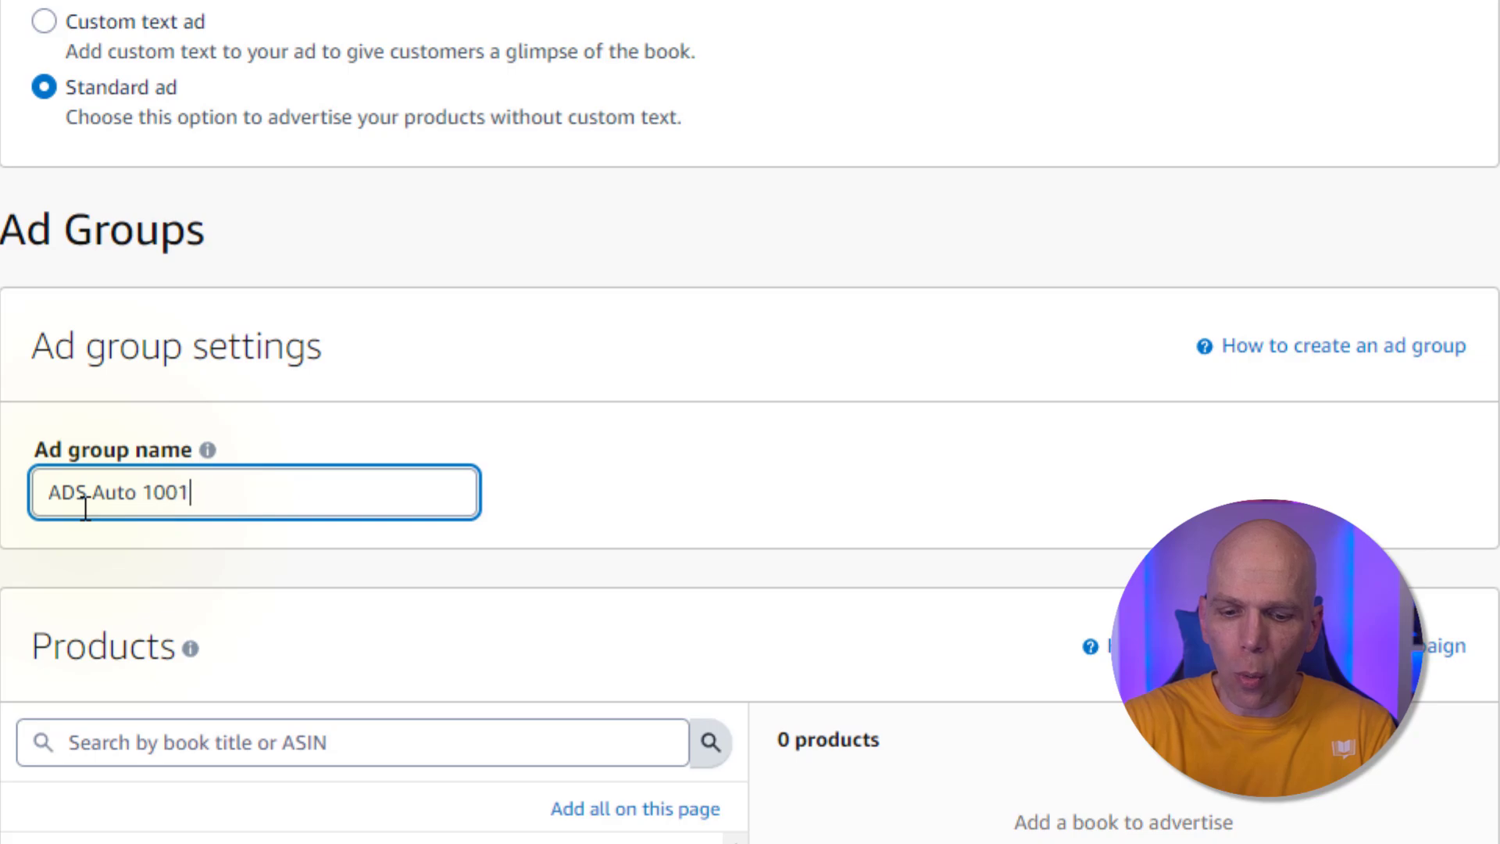
pyautogui.write('24')
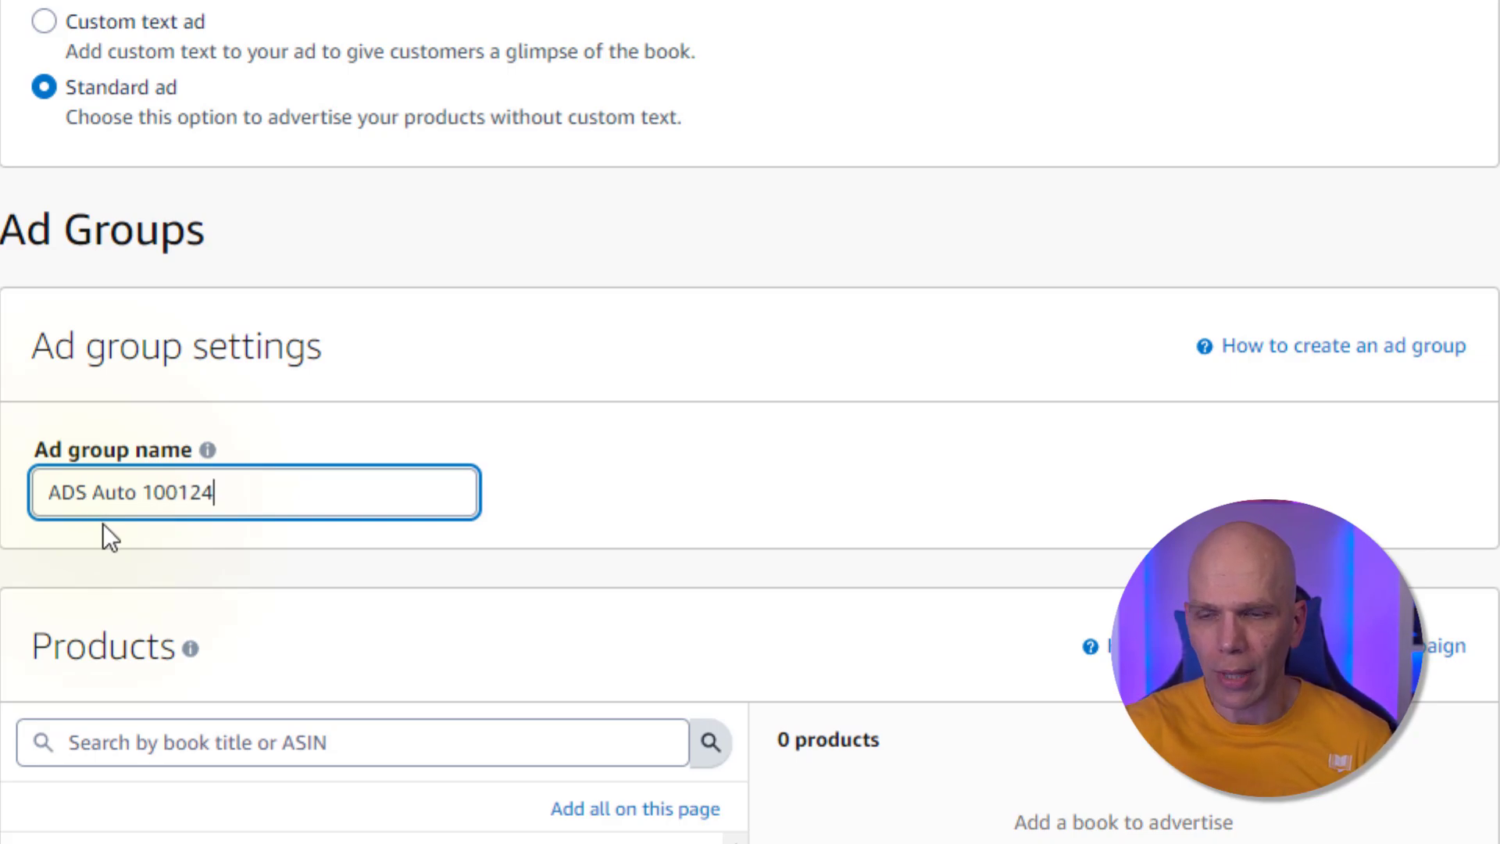
pyautogui.write(' v1')
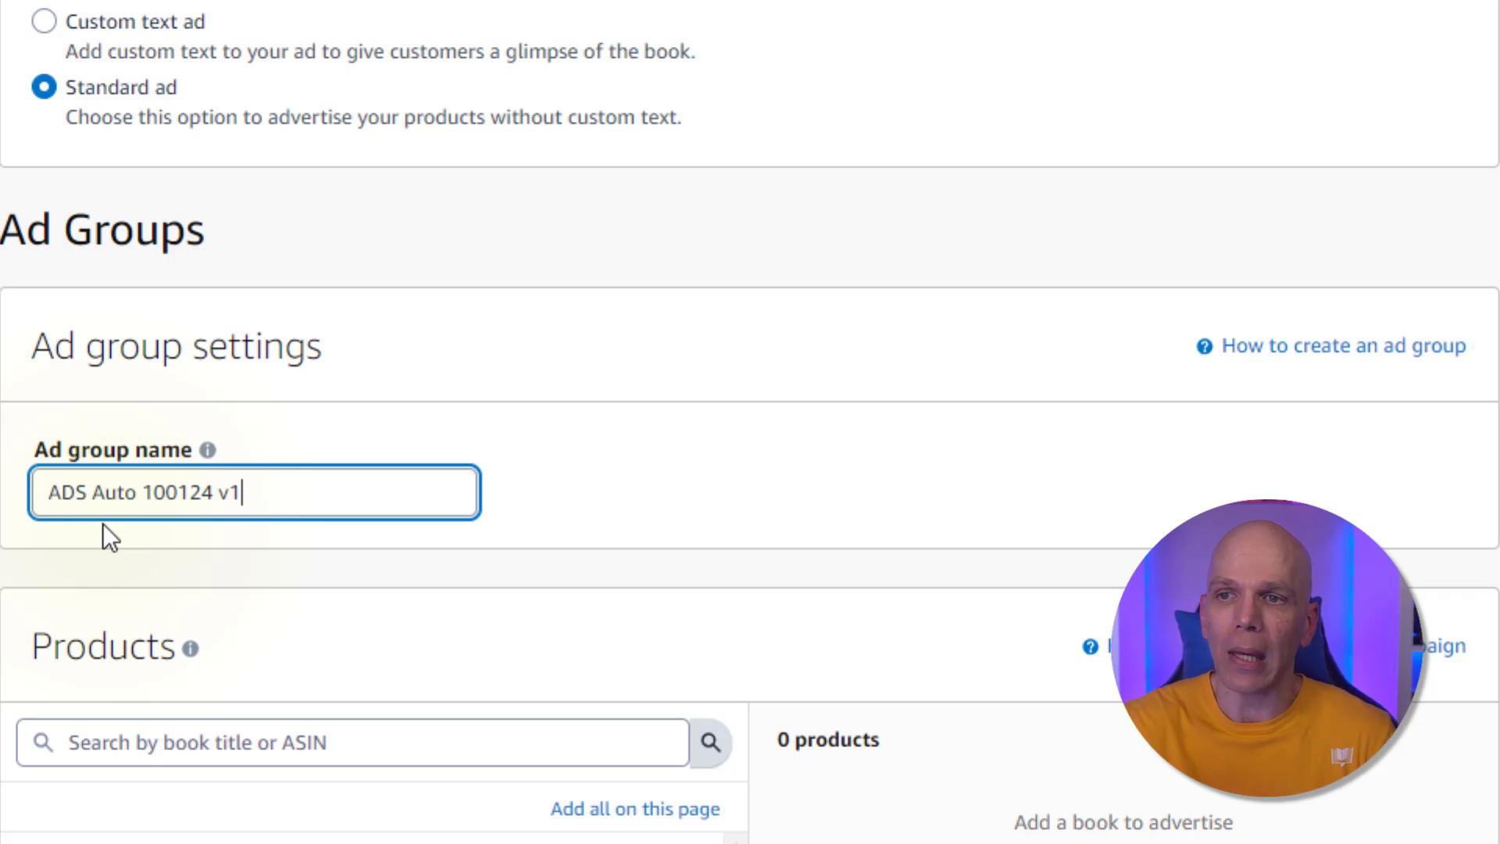
# Search the products for Advertising for Books and add the $7.99 ebook edition to the campaign
pyautogui.scroll(-1, 101, 523)
pyautogui.scroll(-5, 102, 523)
pyautogui.click(92, 275)
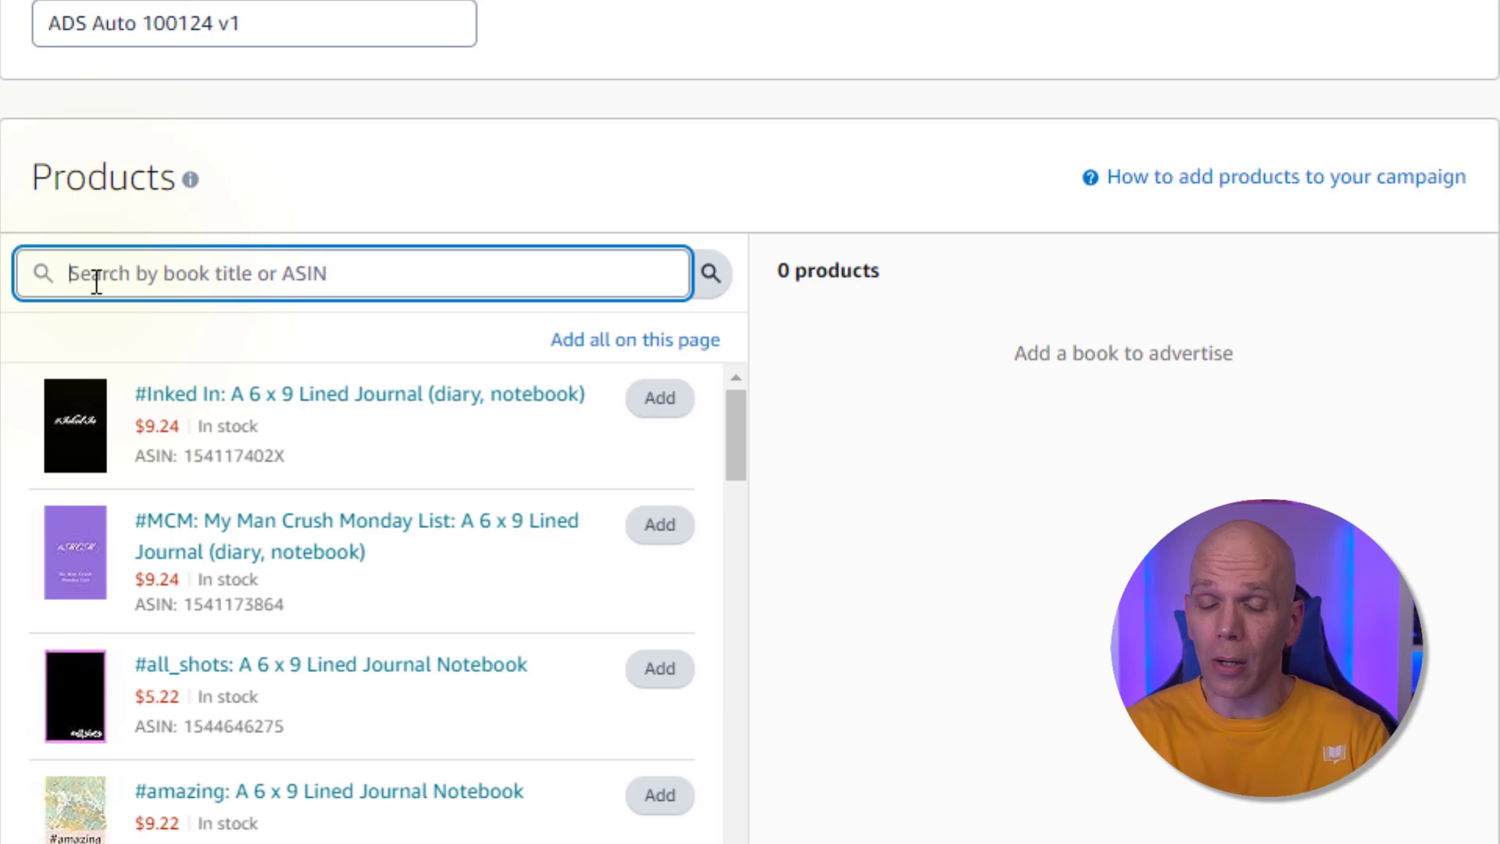
pyautogui.write('Advertising ')
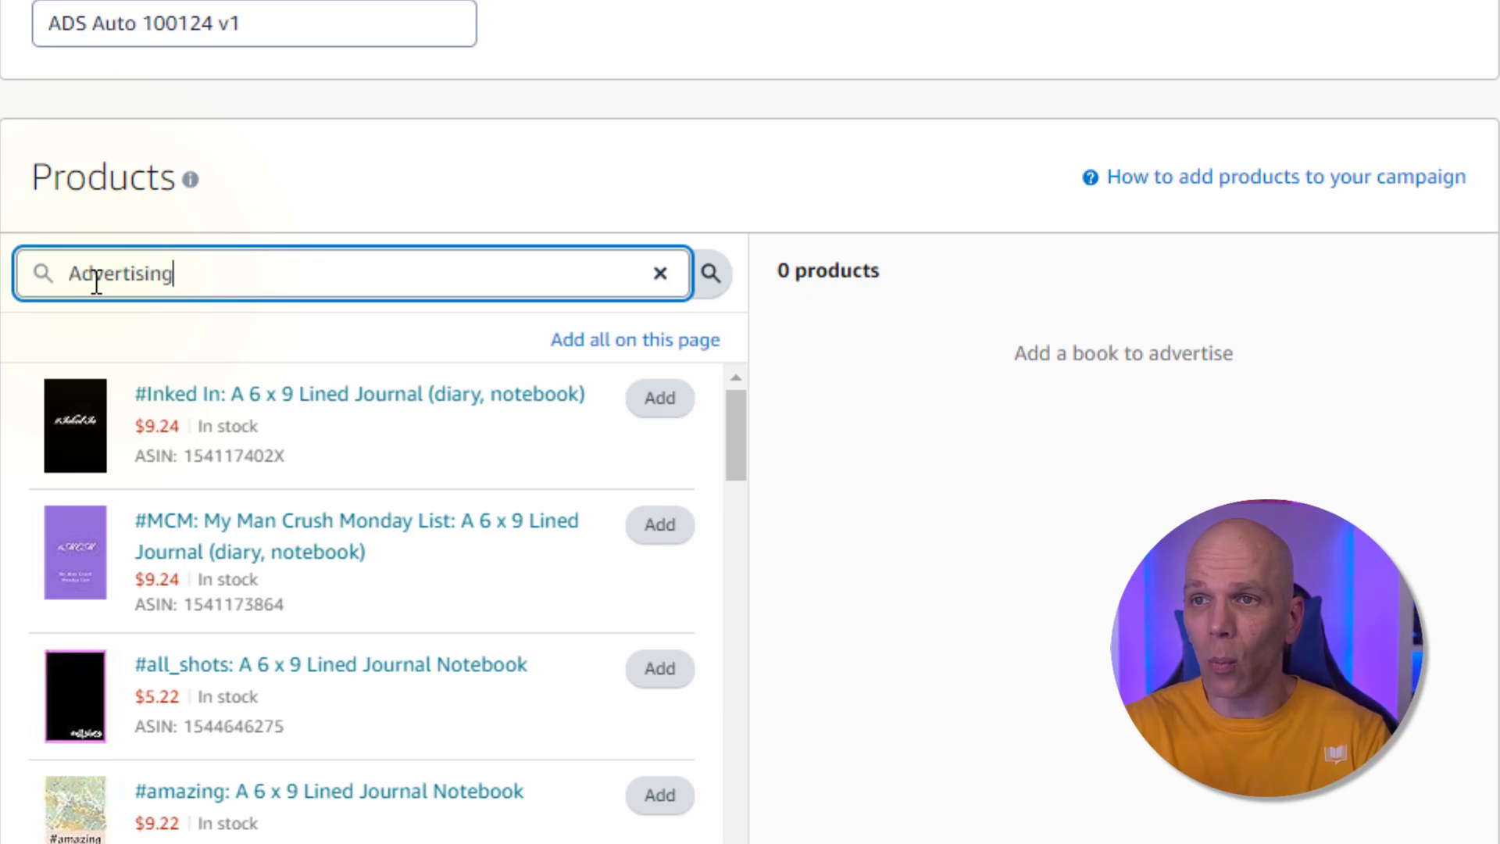
pyautogui.write('for Books')
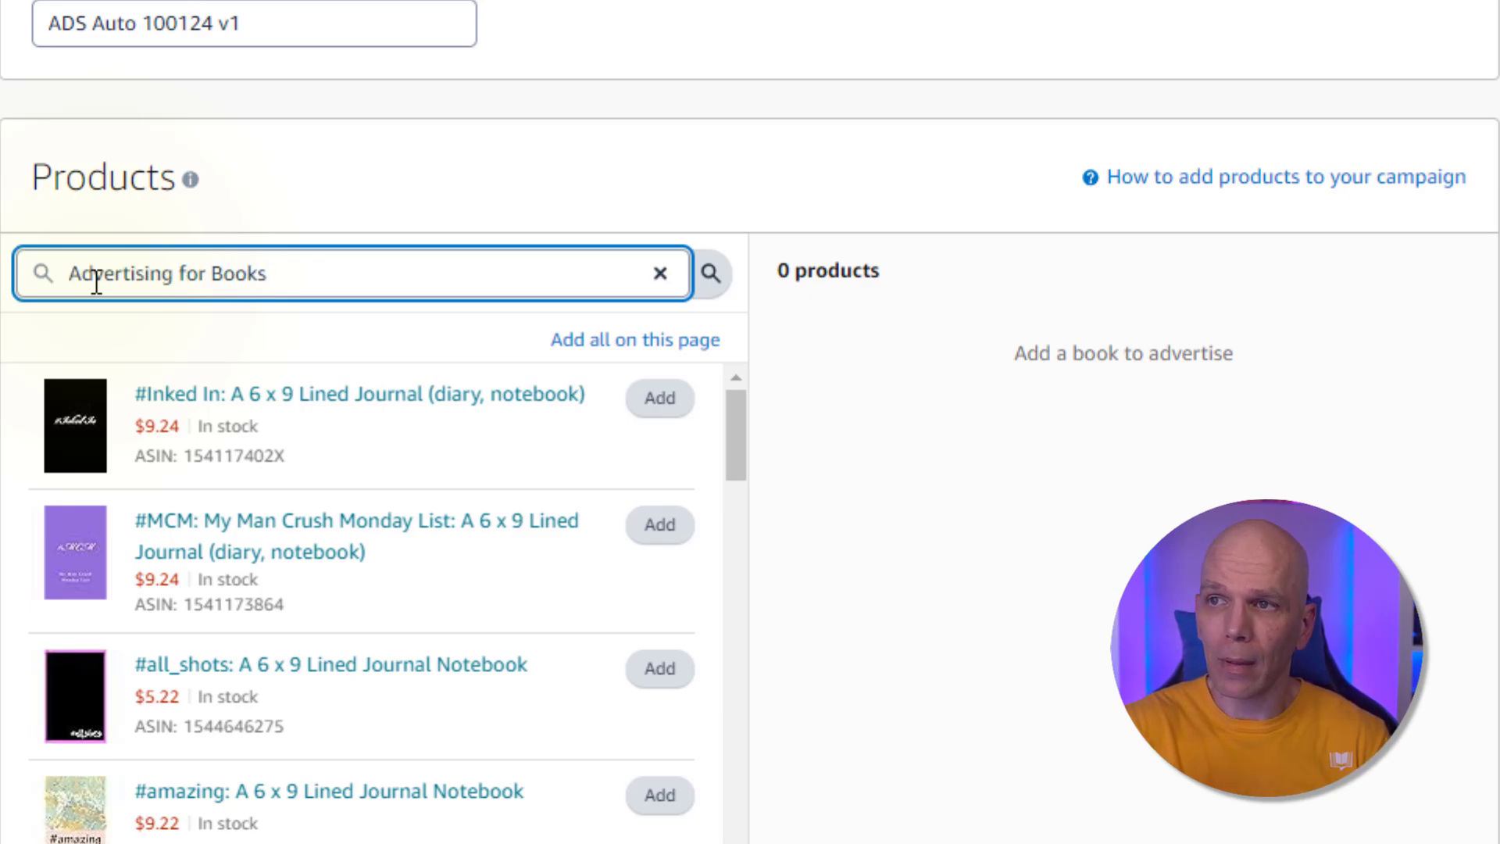
pyautogui.press('Return')
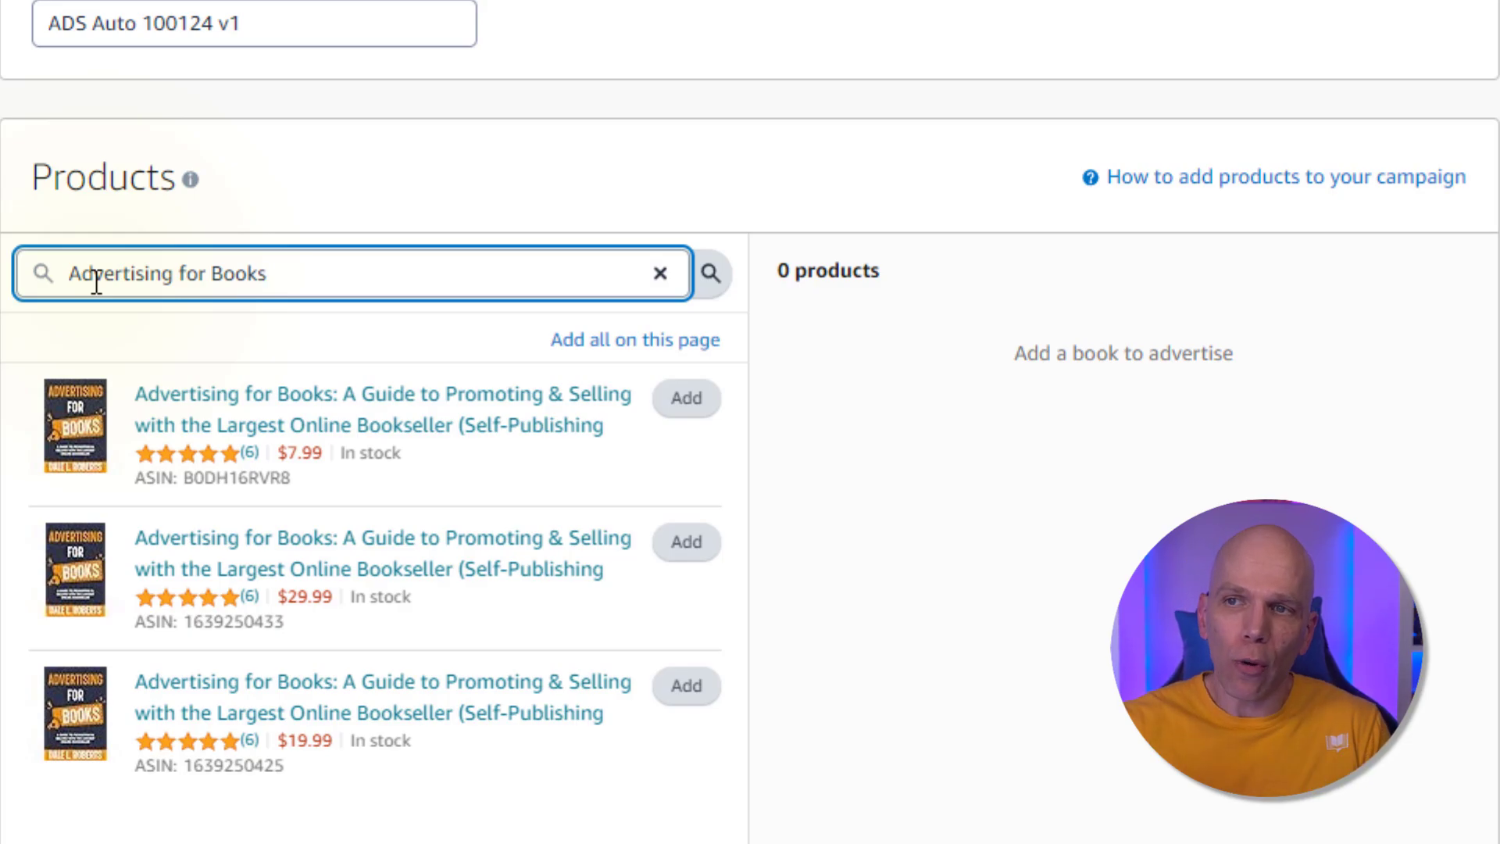
pyautogui.click(684, 400)
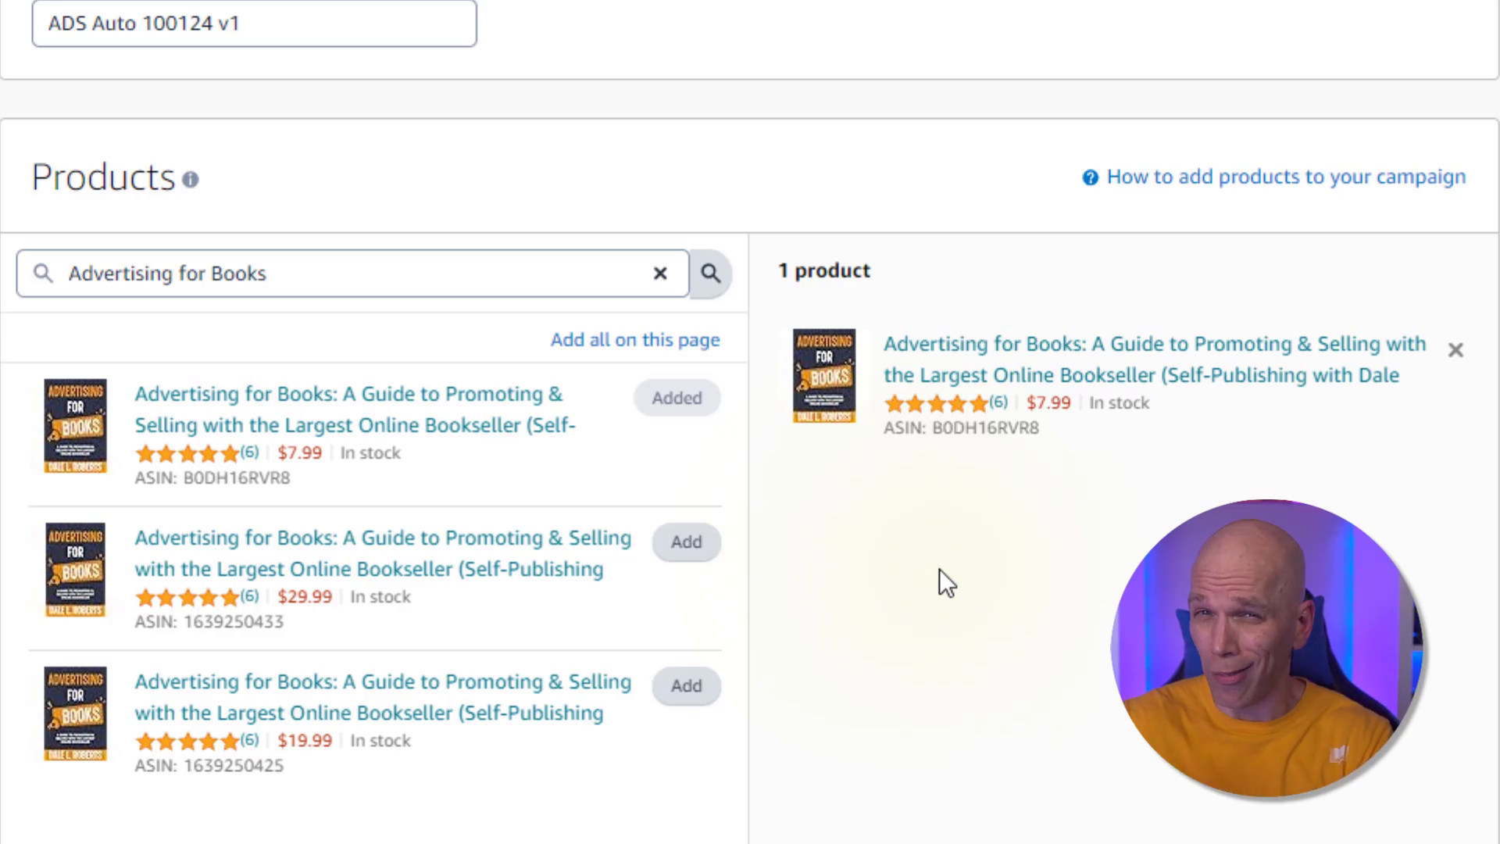
# Under automatic targeting, switch from a default bid to setting bids by targeting group
pyautogui.scroll(-2, 937, 569)
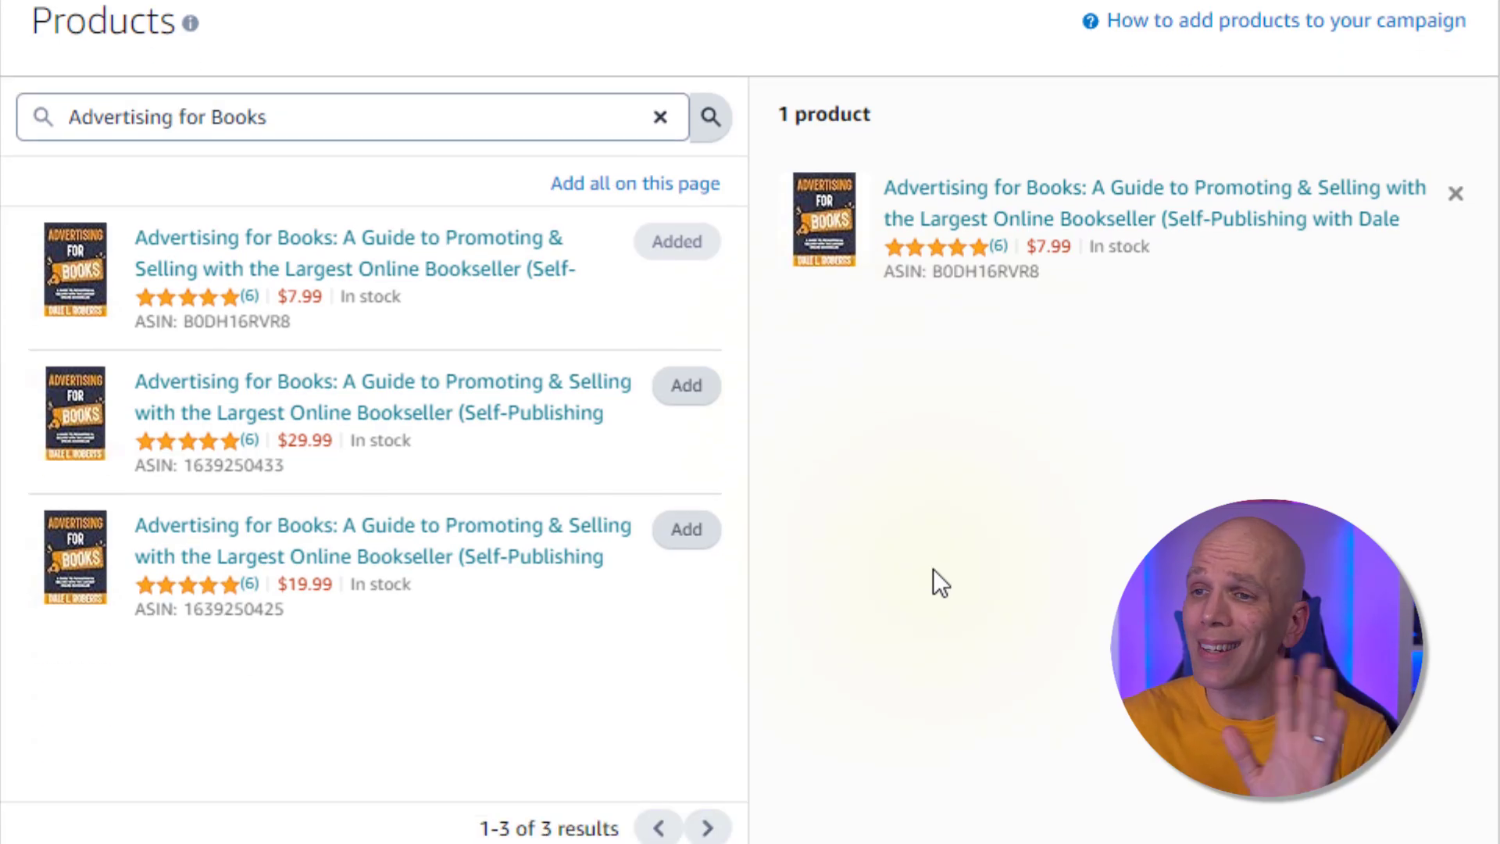
pyautogui.scroll(-10, 914, 566)
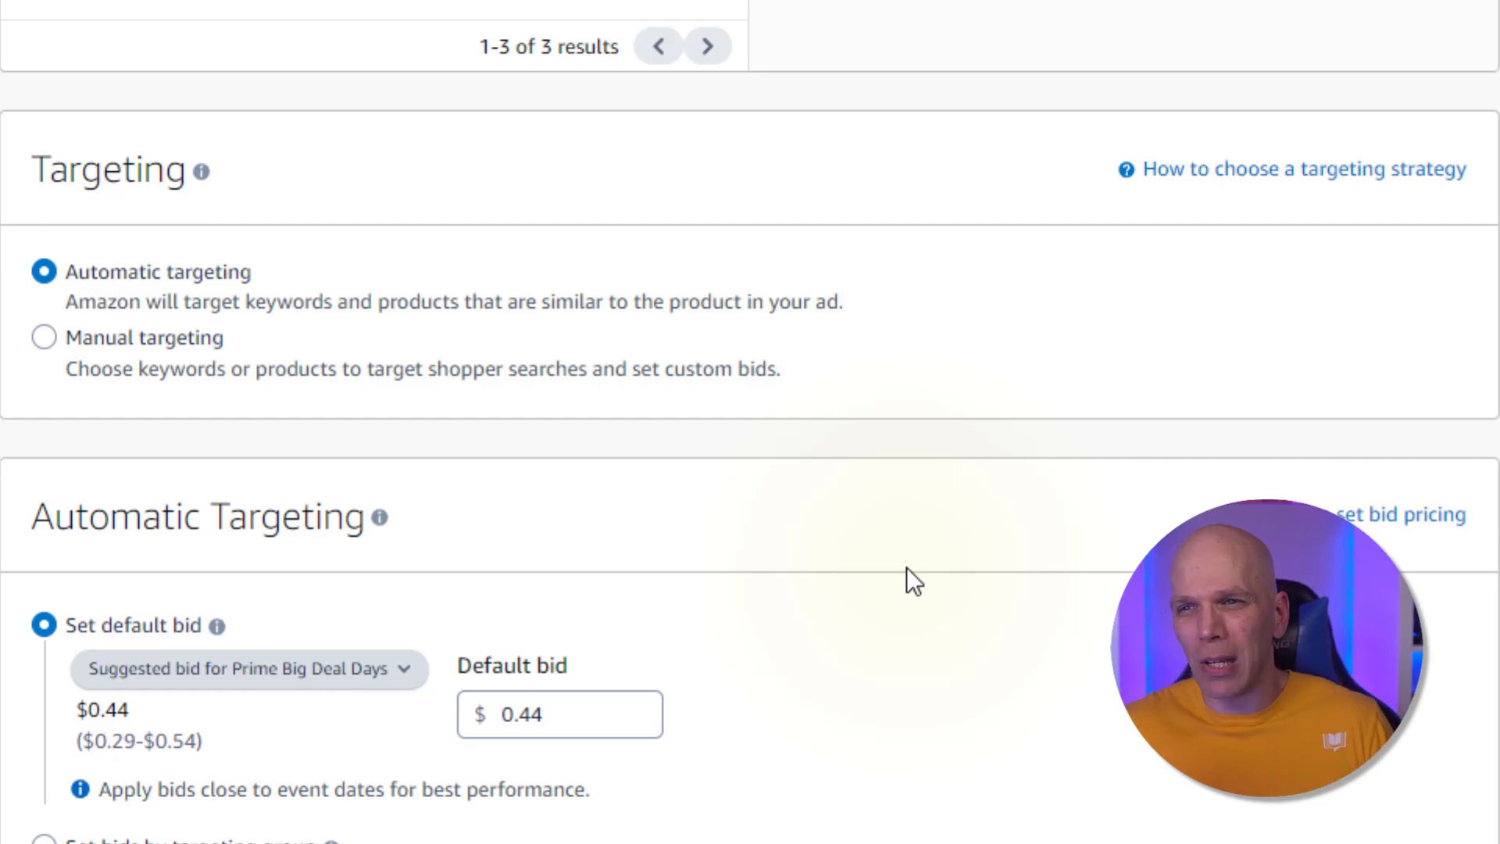
pyautogui.scroll(-4, 711, 672)
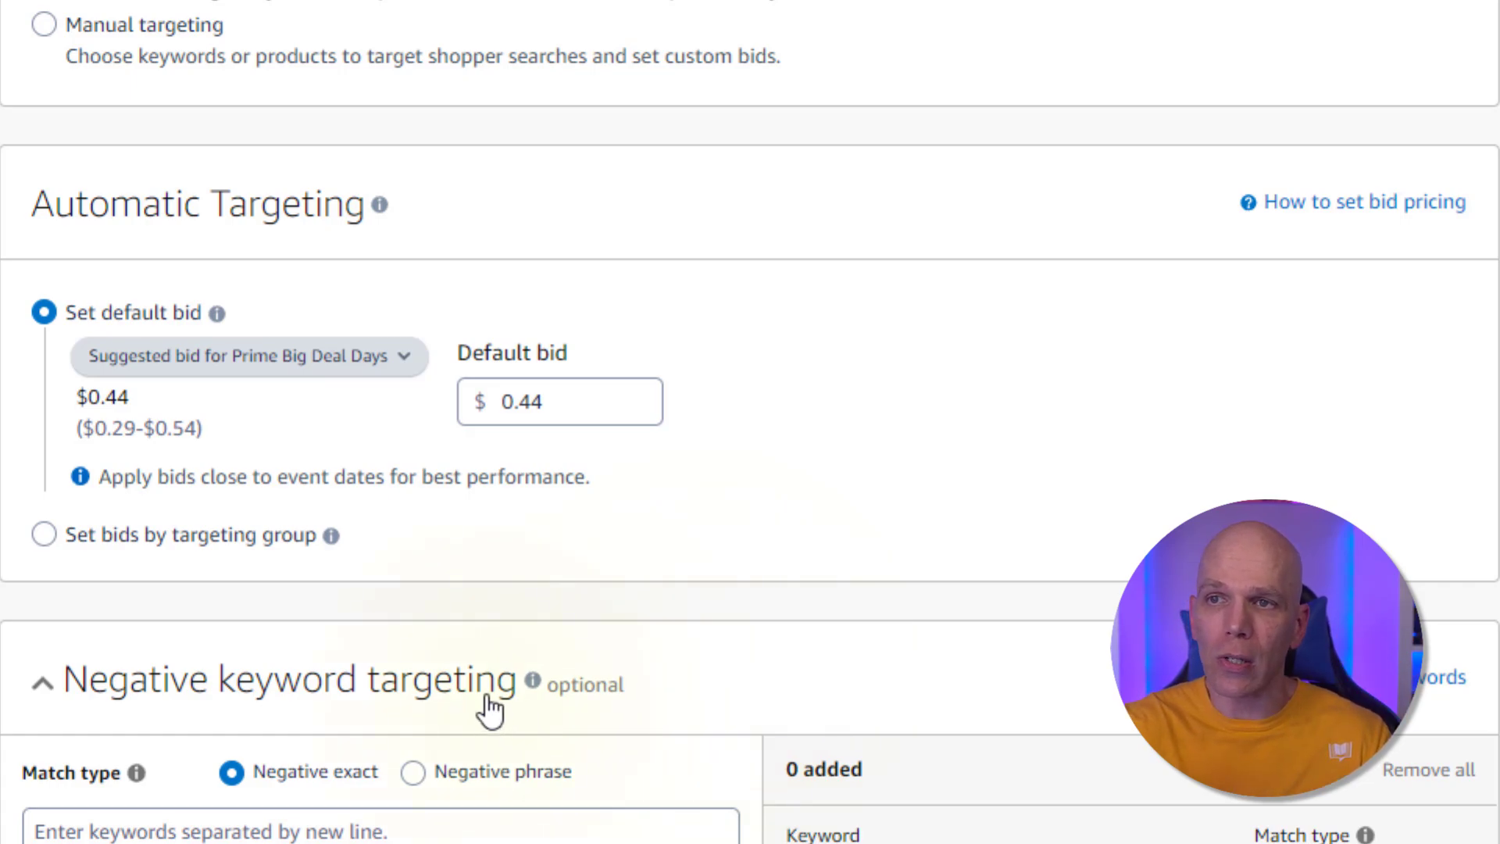
pyautogui.doubleClick(598, 410)
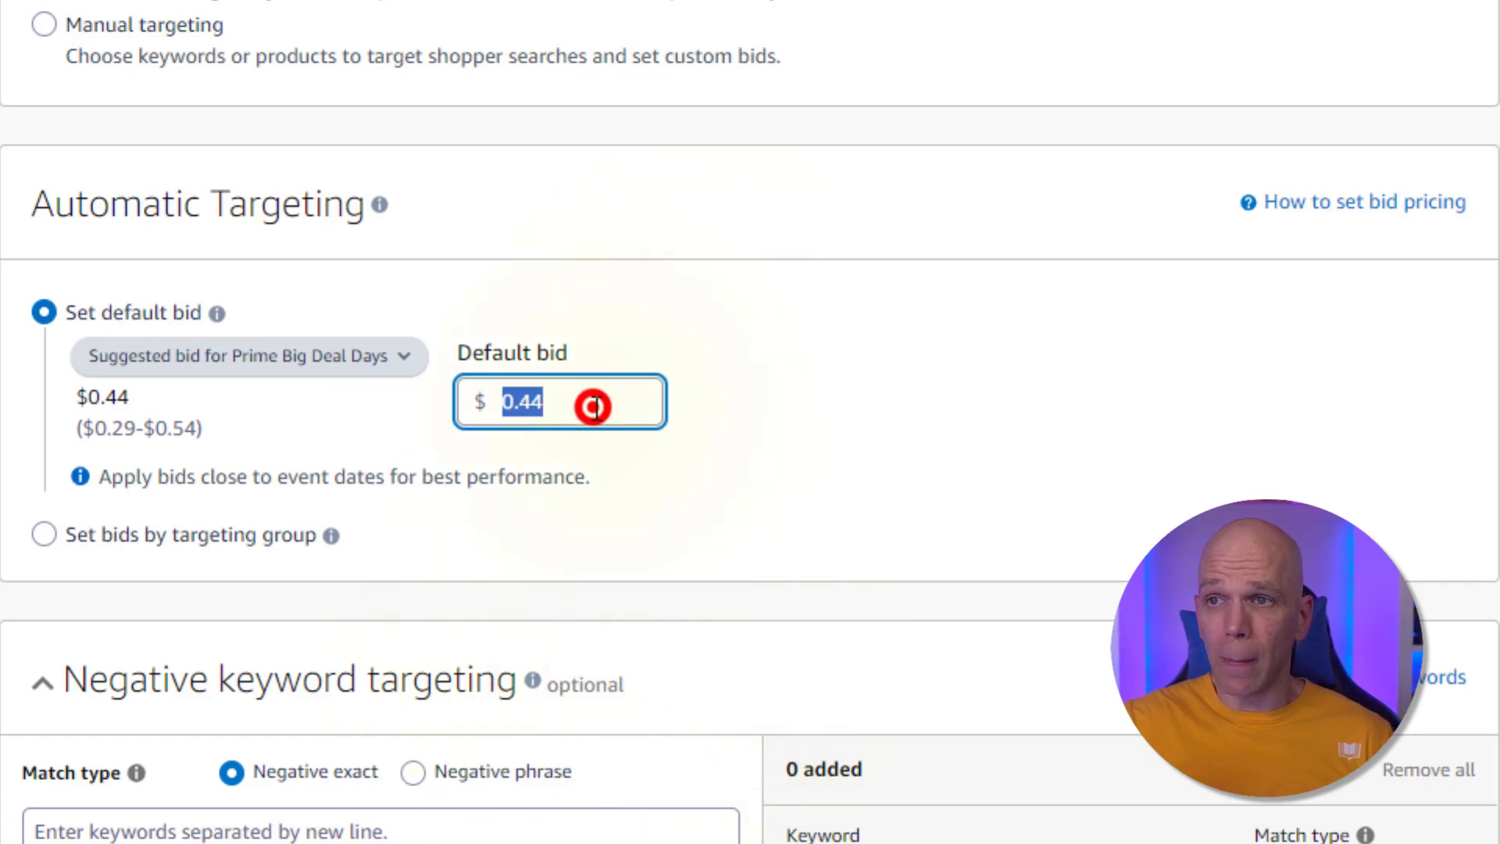
pyautogui.click(523, 397)
pyautogui.doubleClick(522, 400)
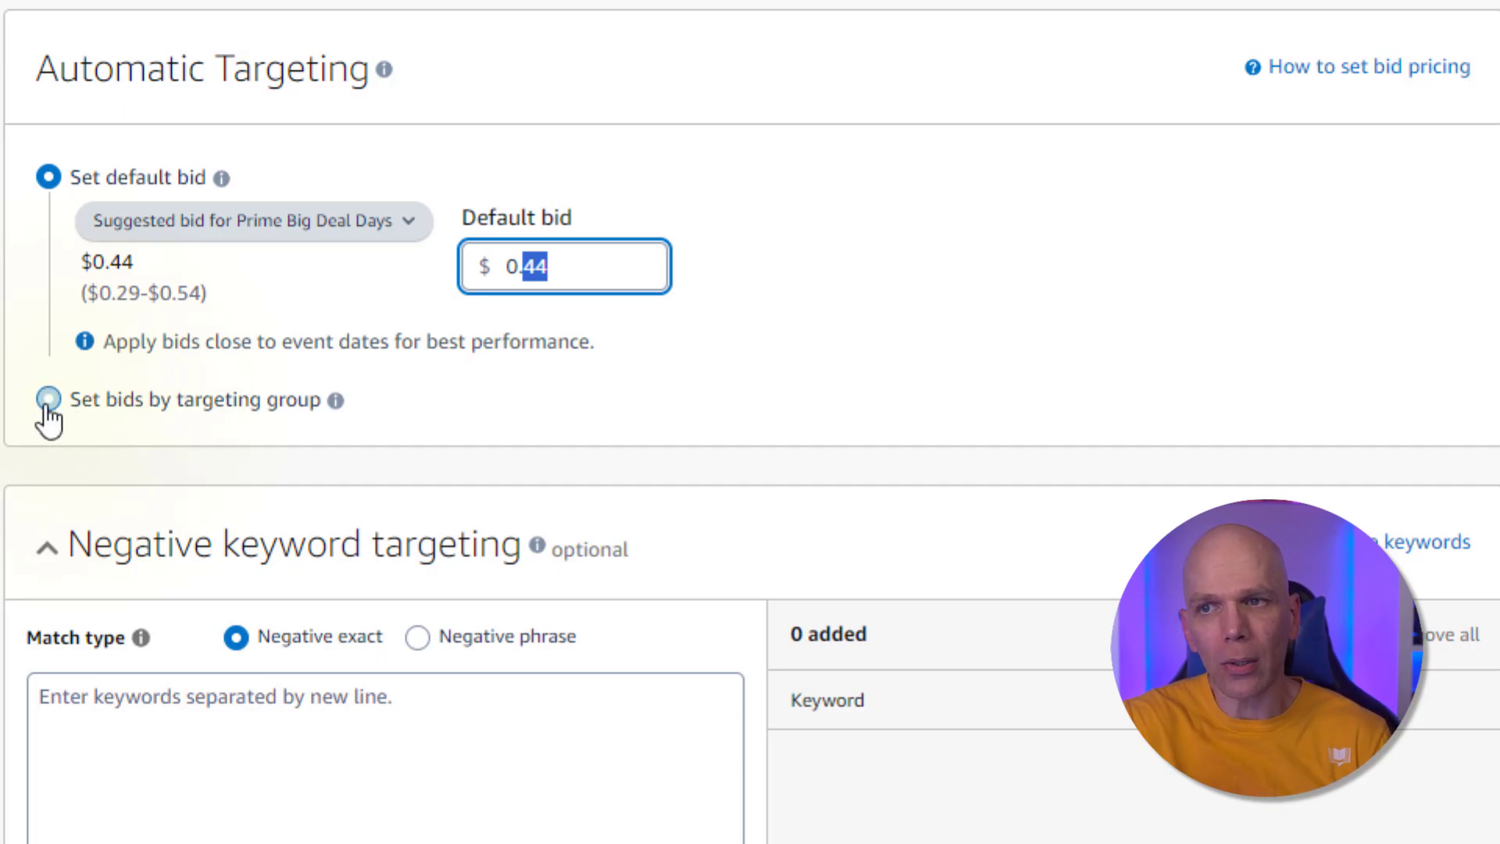
pyautogui.click(48, 400)
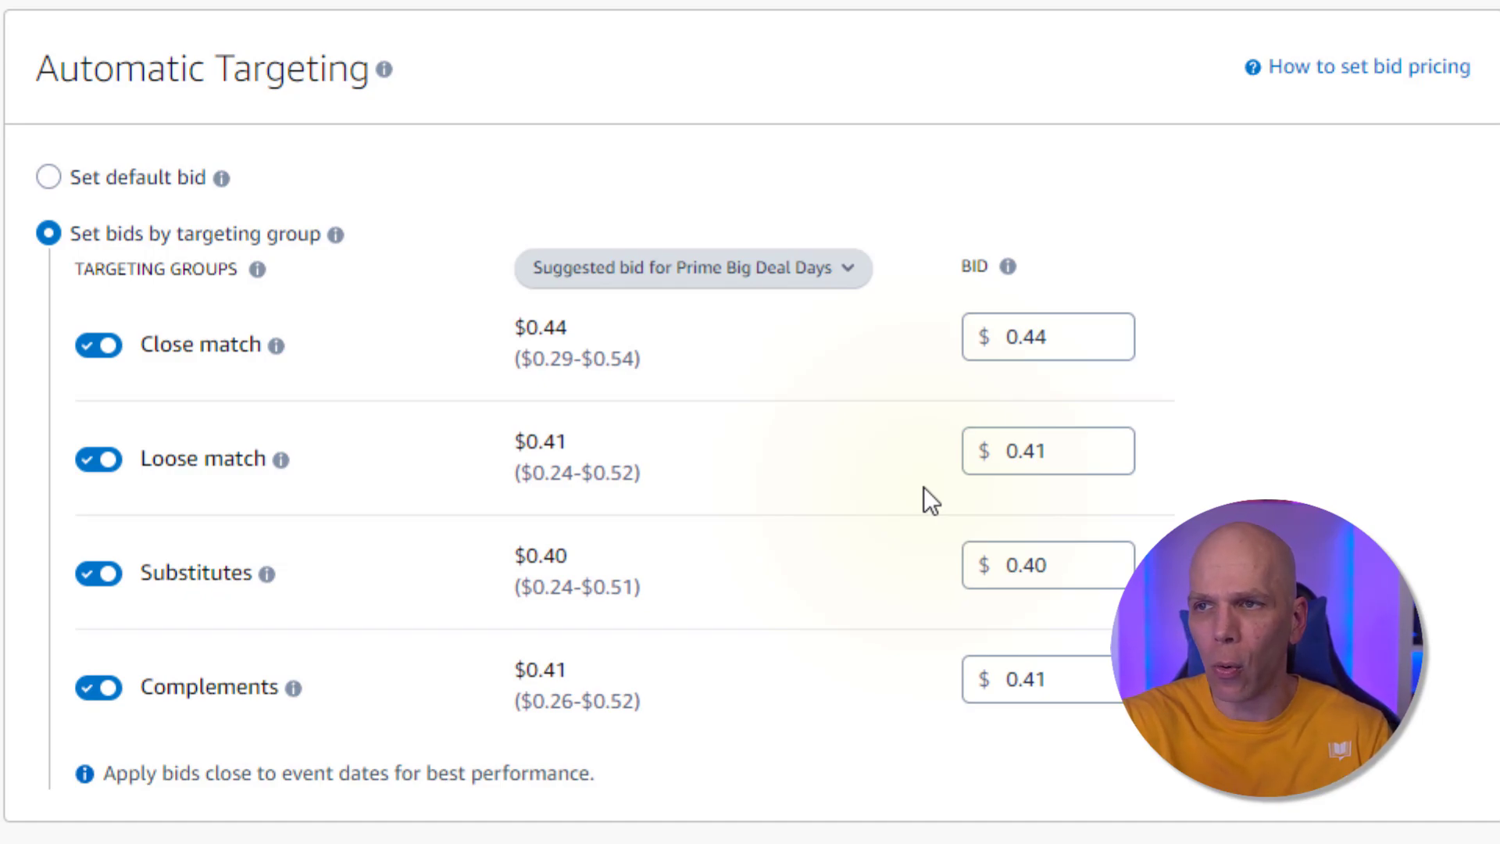
# Switch the suggested bids to regular days and read the explanations of the targeting groups
pyautogui.click(842, 269)
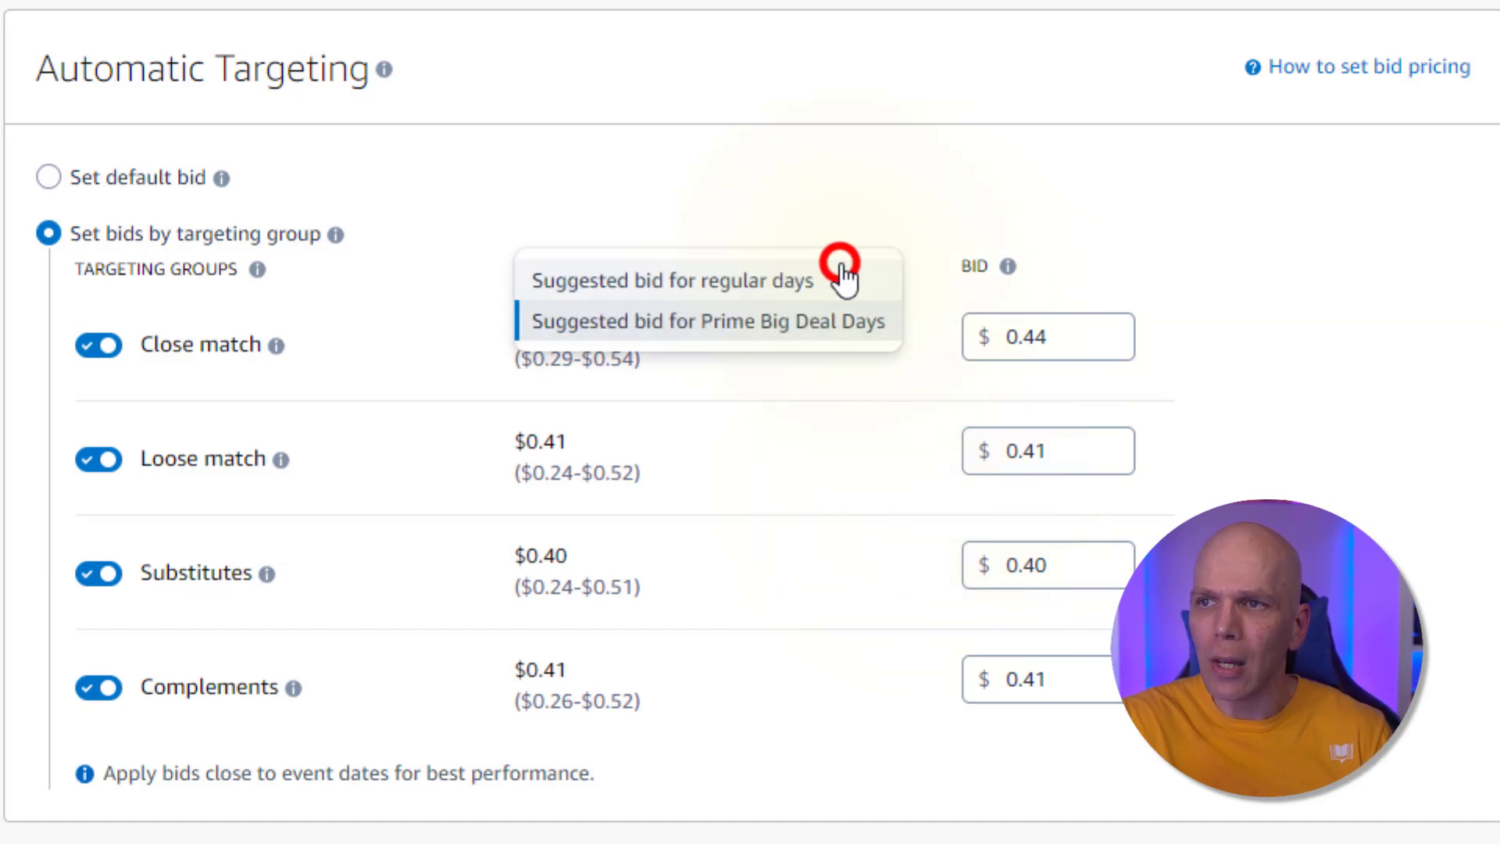
pyautogui.click(776, 283)
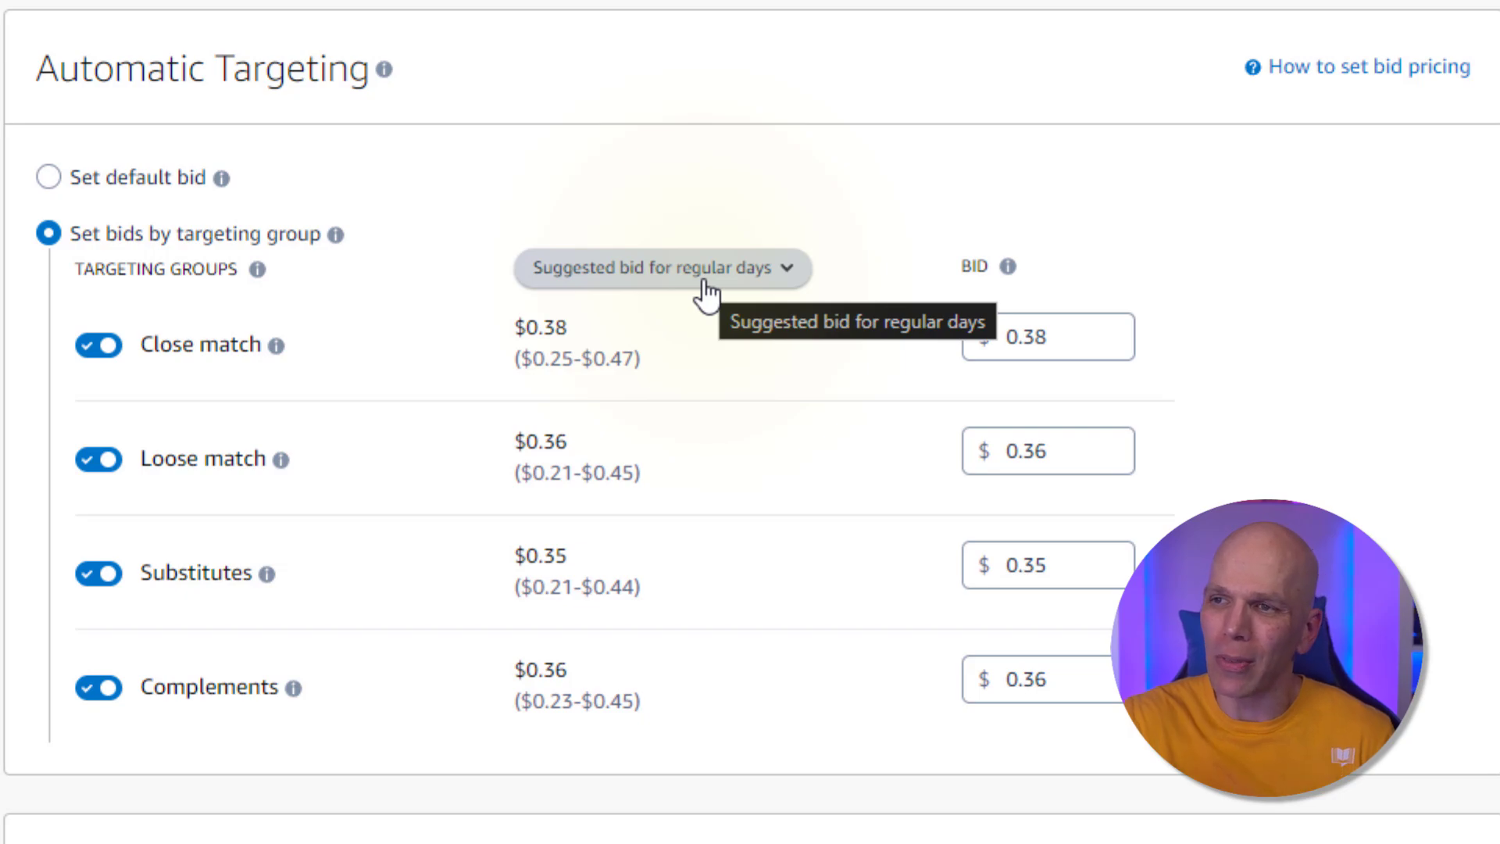
pyautogui.moveTo(277, 348)
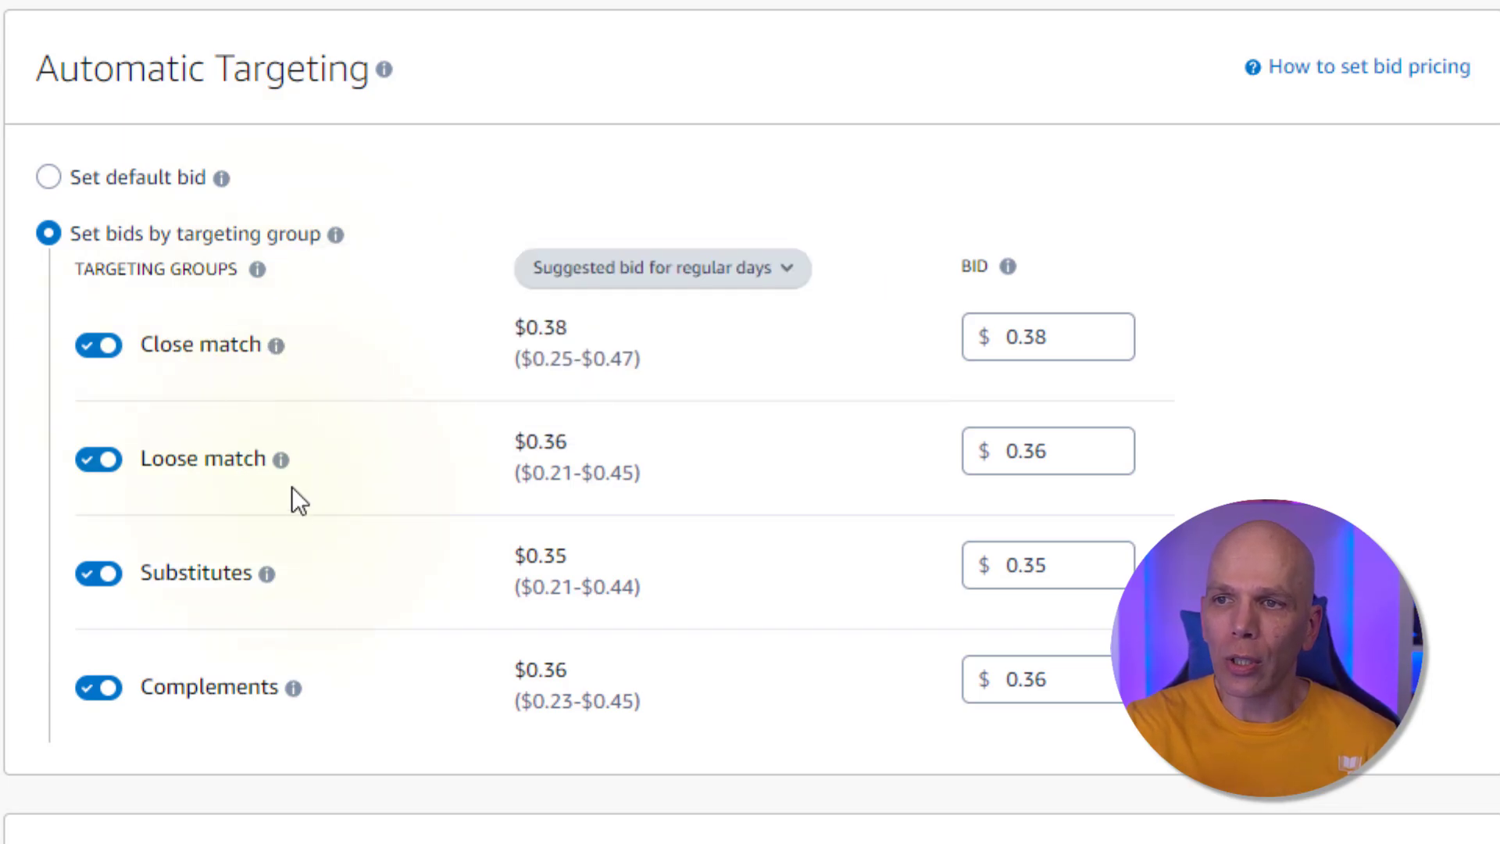
pyautogui.moveTo(281, 466)
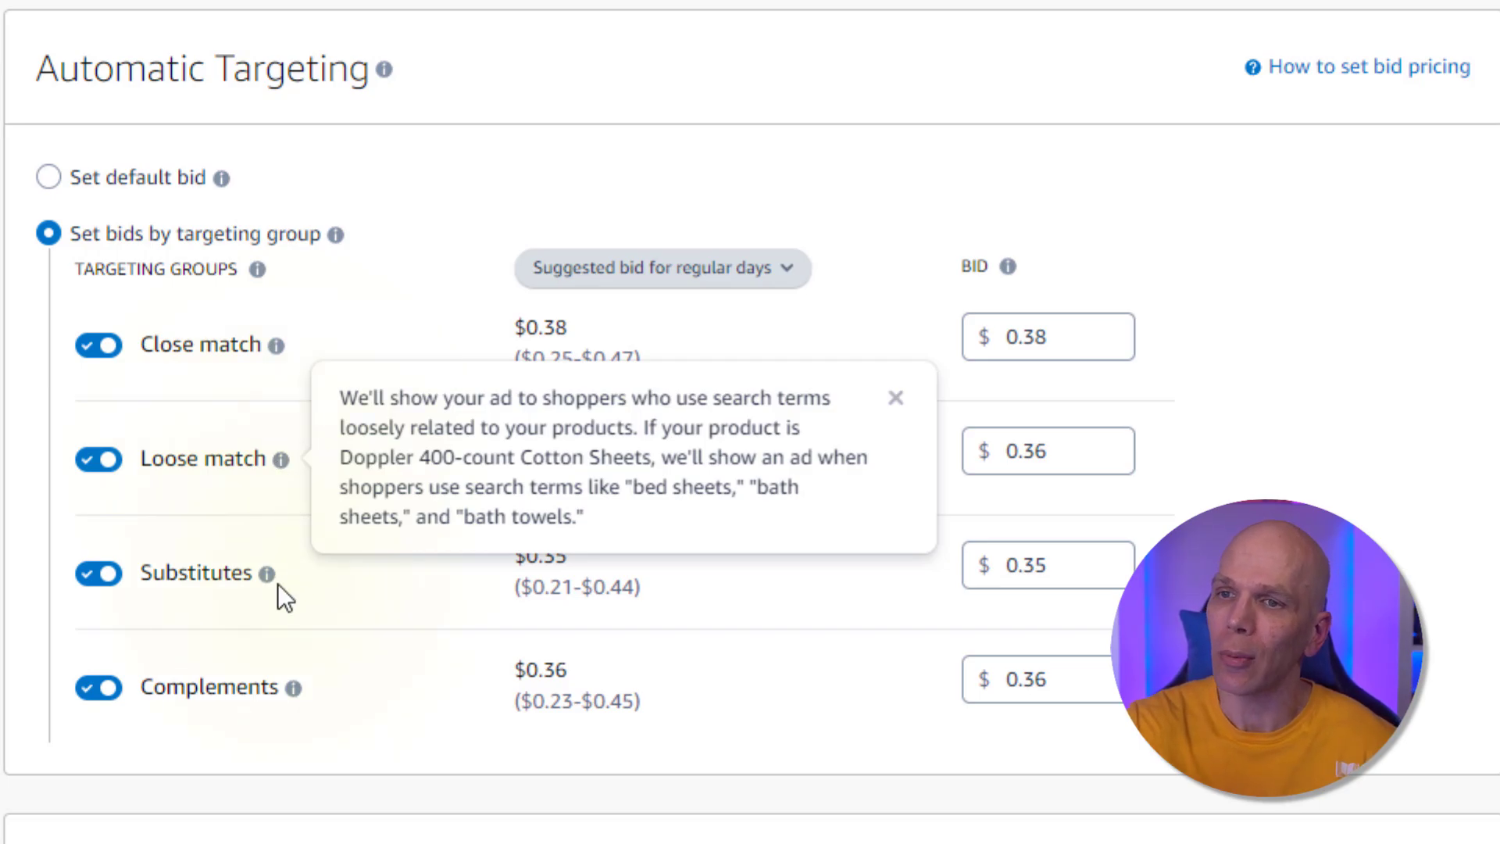
pyautogui.moveTo(269, 578)
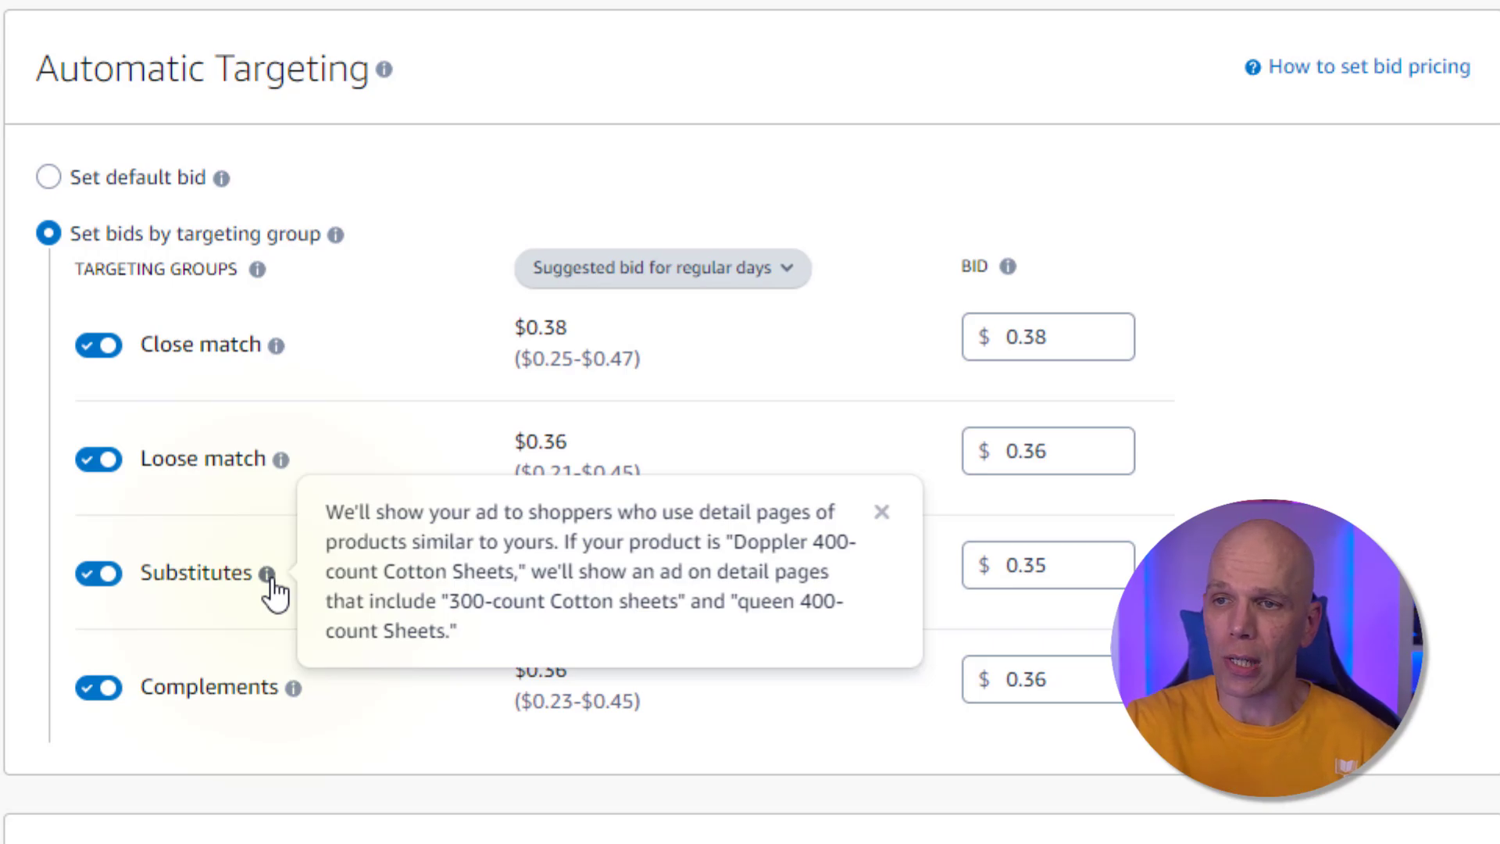
pyautogui.moveTo(295, 691)
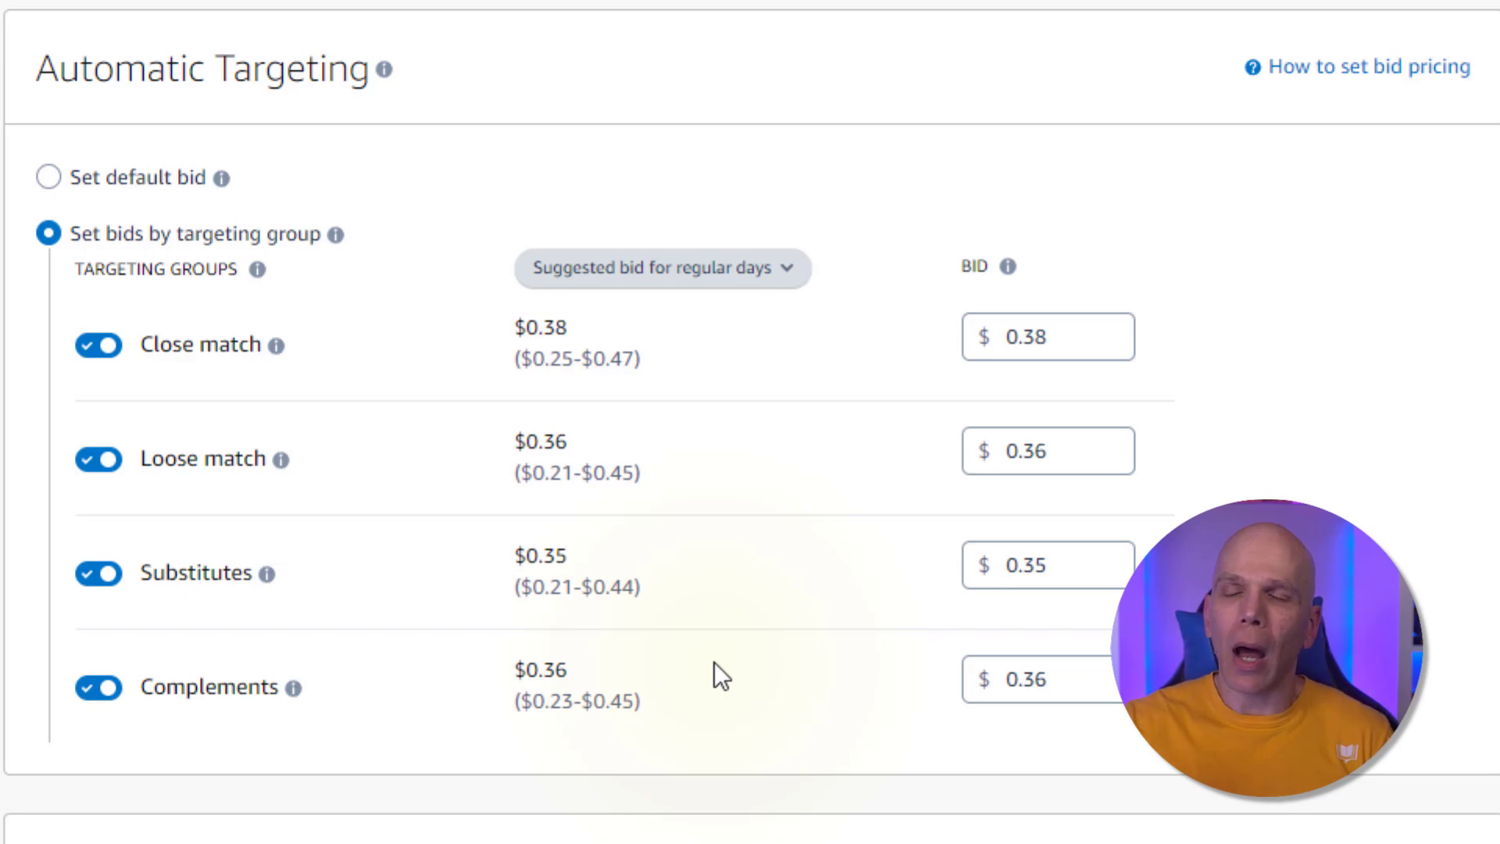
# Switch the suggested bids back to Prime Big Deal Days
pyautogui.click(708, 275)
pyautogui.click(700, 320)
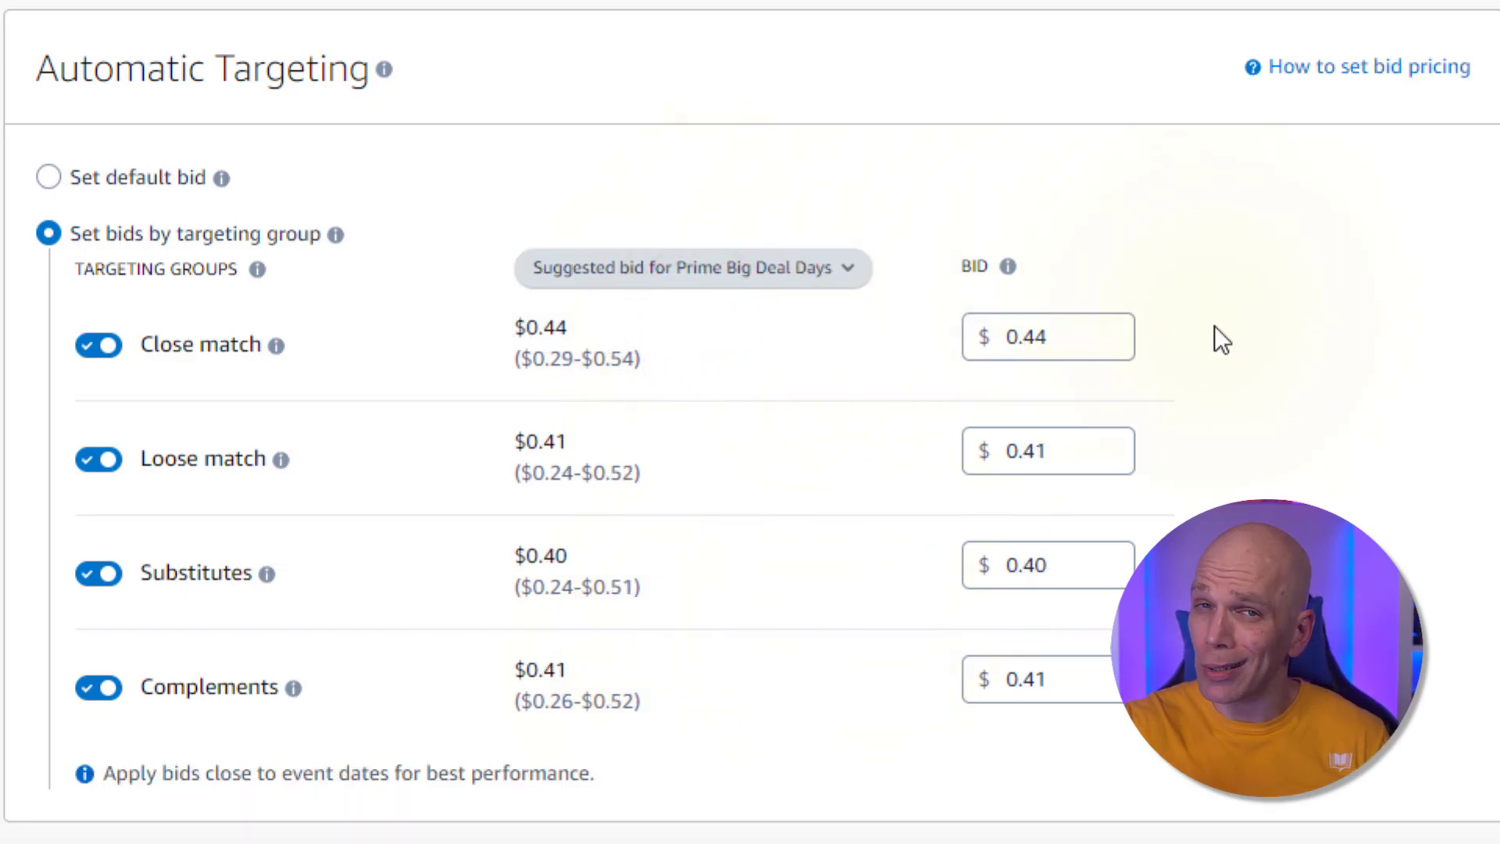
pyautogui.scroll(-2, 1211, 336)
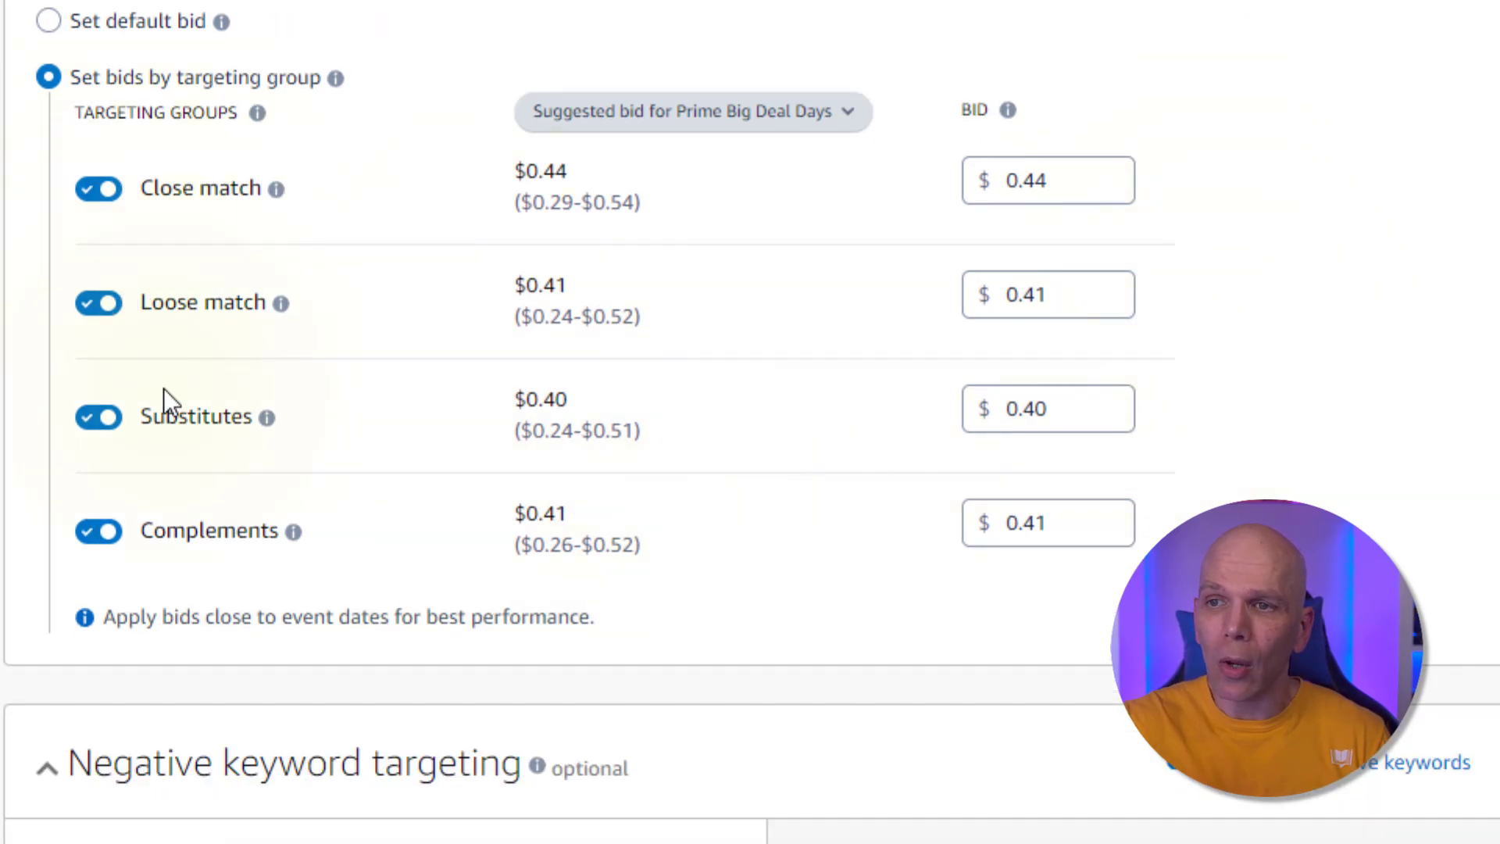
# Add "free" as a negative exact keyword
pyautogui.scroll(-8, 201, 536)
pyautogui.scroll(-1, 21, 336)
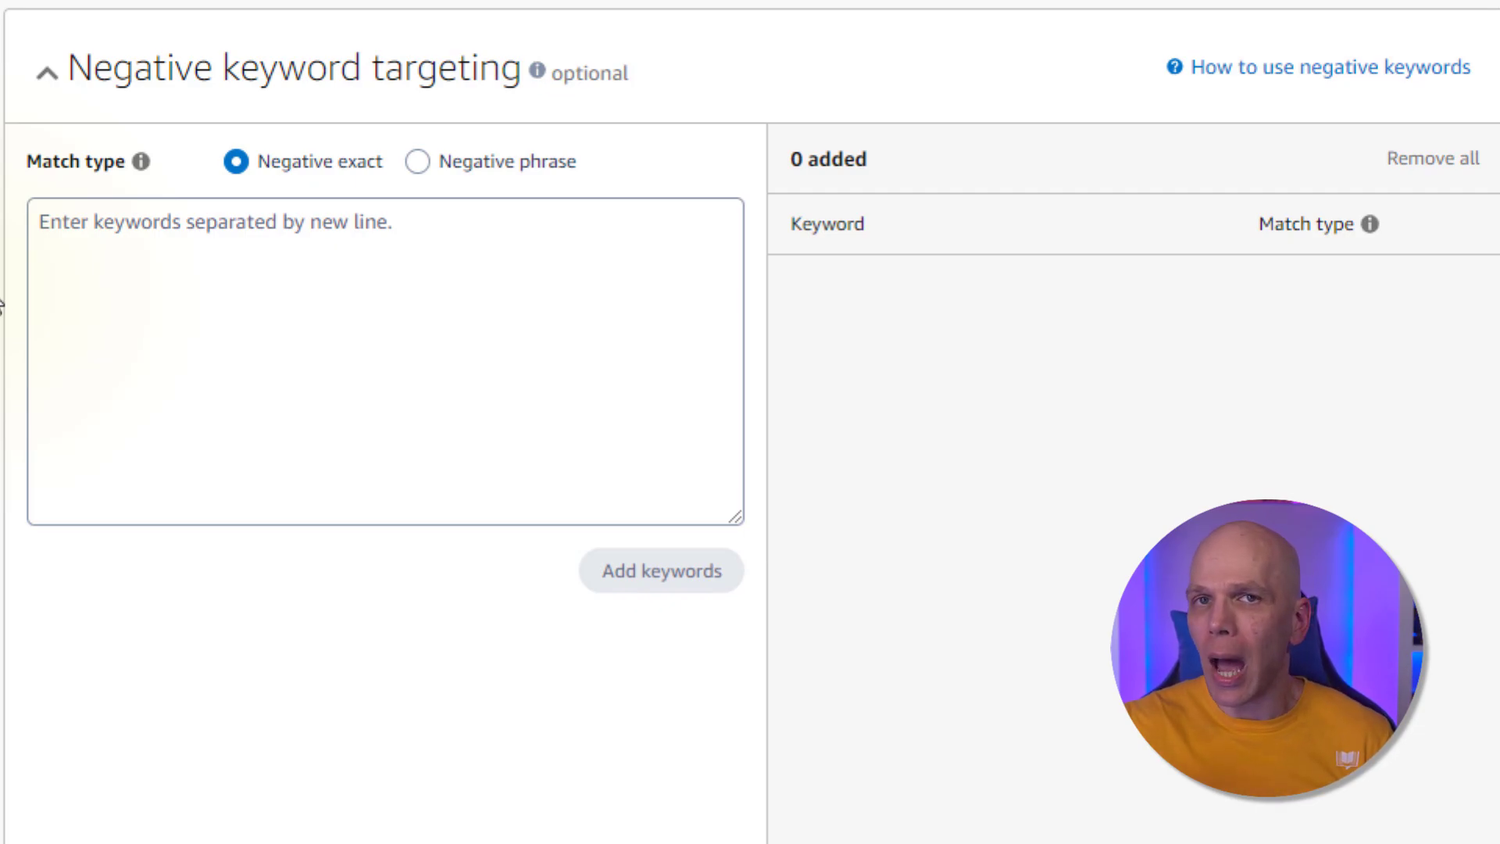
pyautogui.click(152, 286)
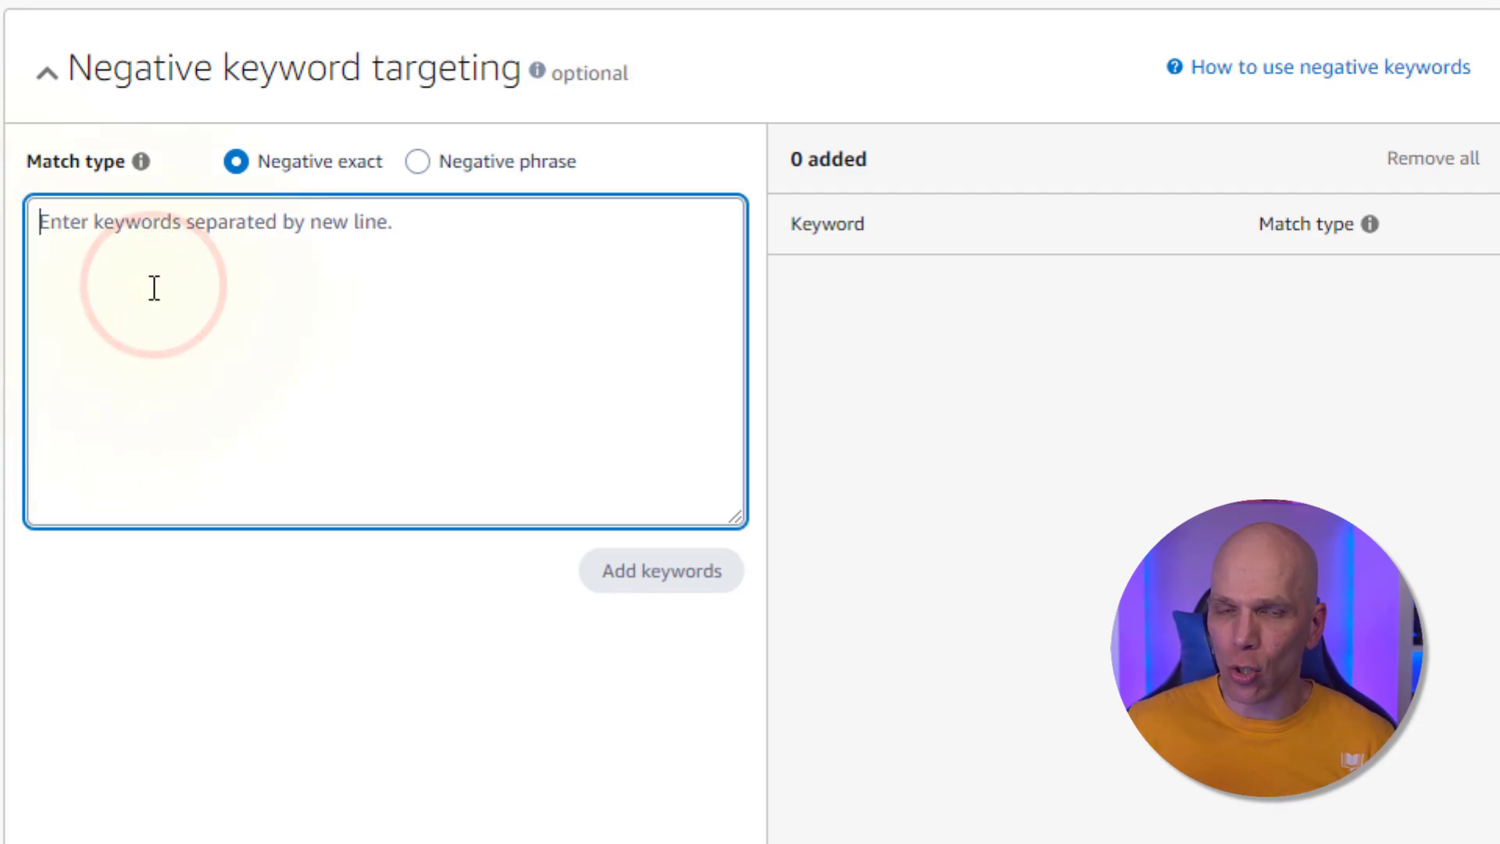
pyautogui.write('freee')
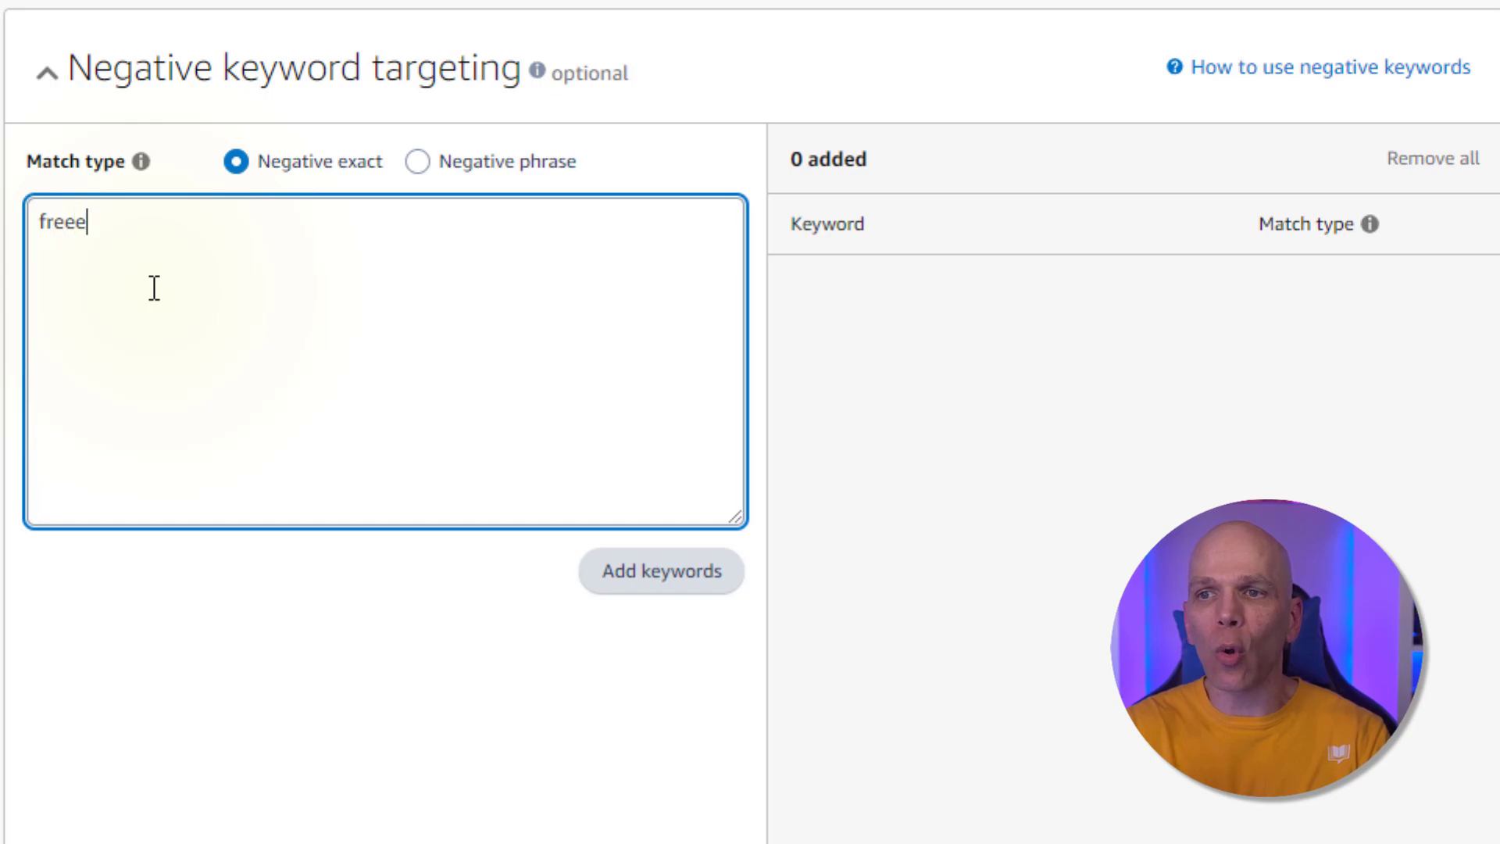
pyautogui.press('BackSpace')
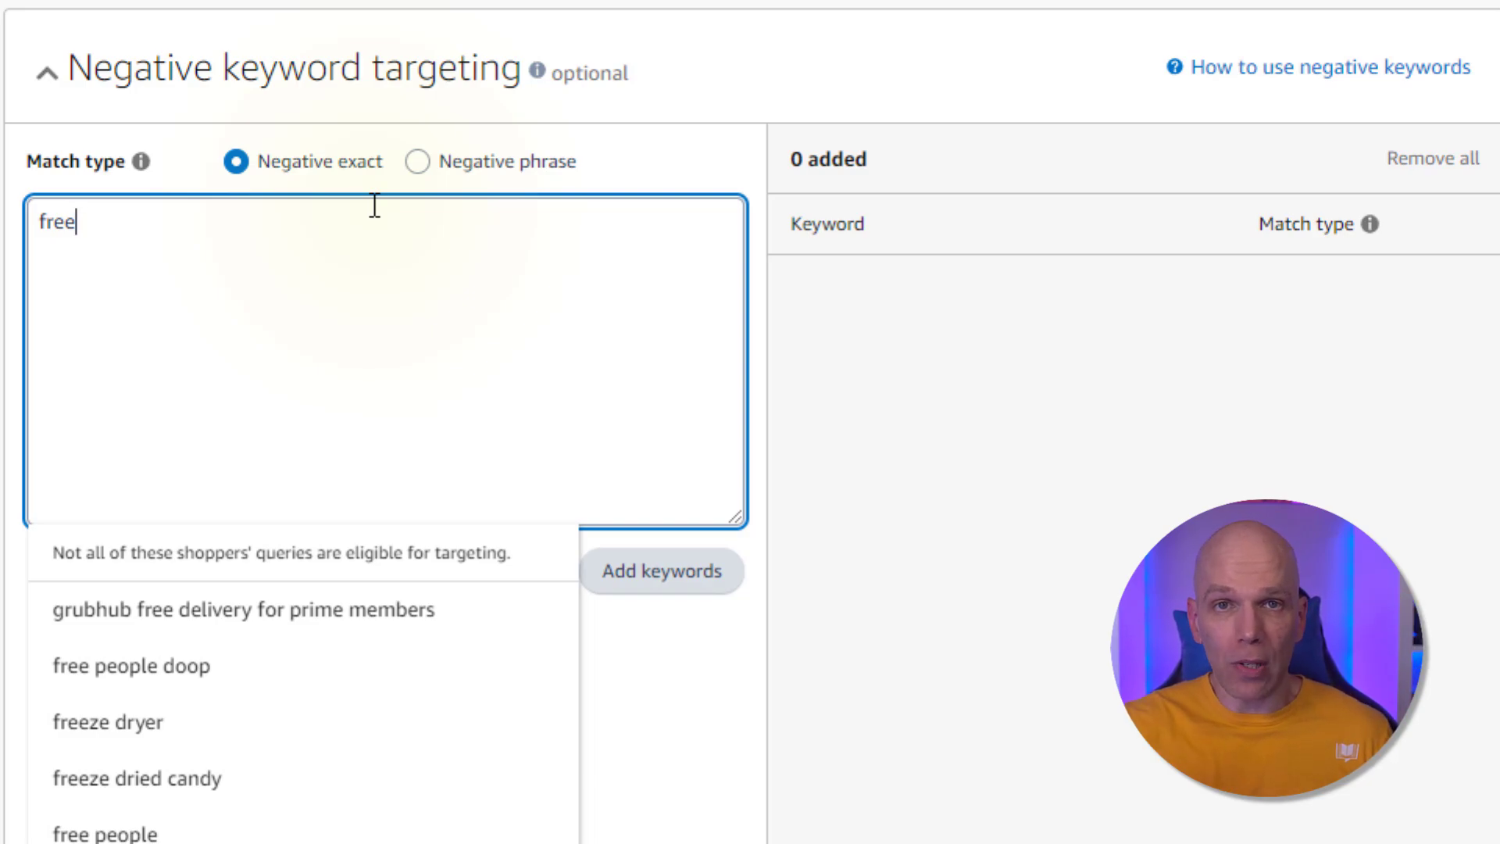
pyautogui.click(617, 572)
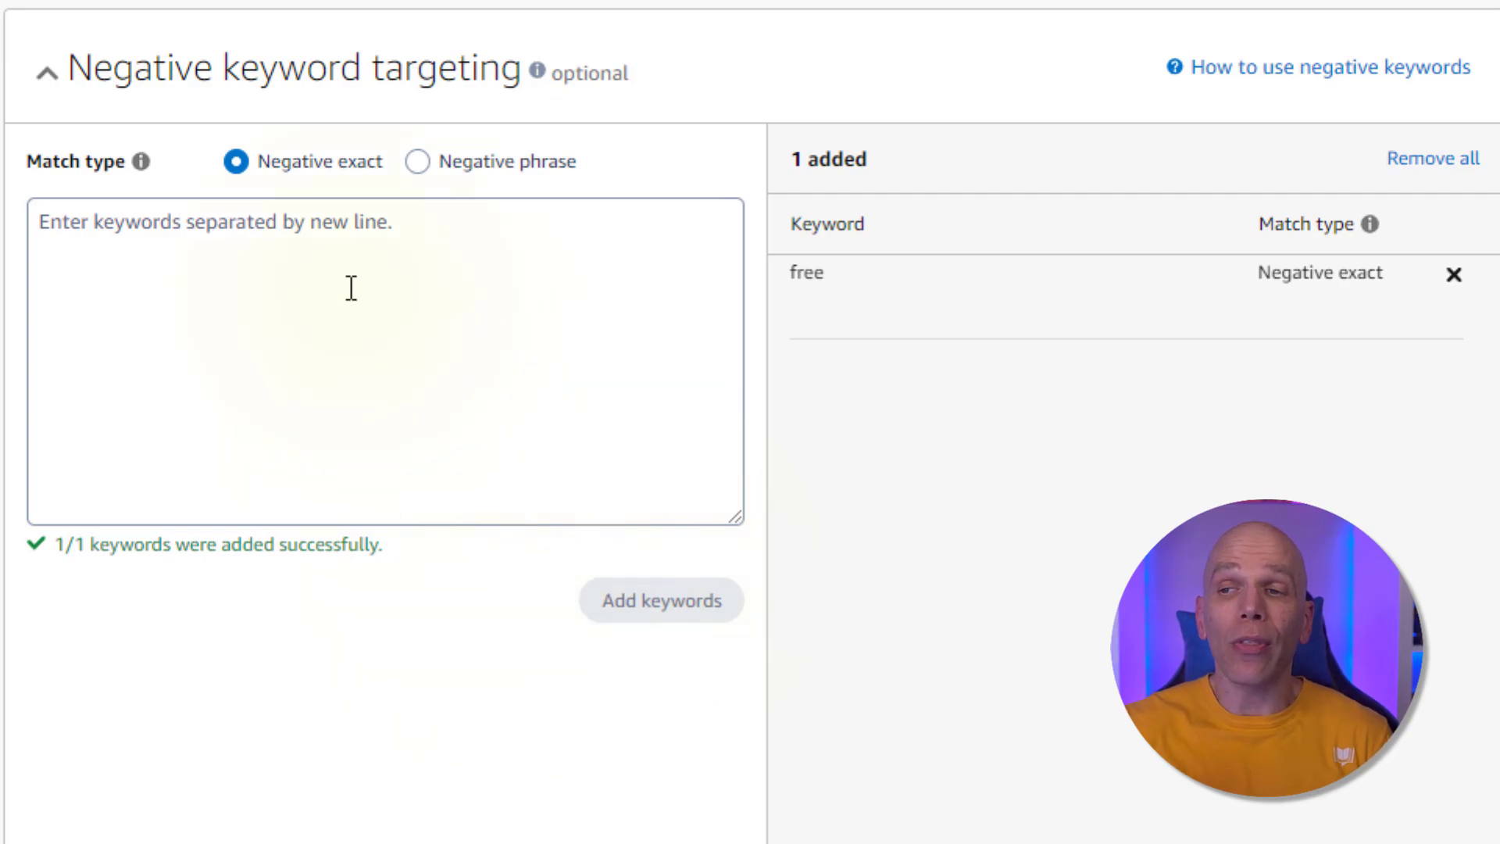
# Switch the match type to negative phrase and add "free" as a negative phrase keyword
pyautogui.click(414, 160)
pyautogui.click(374, 228)
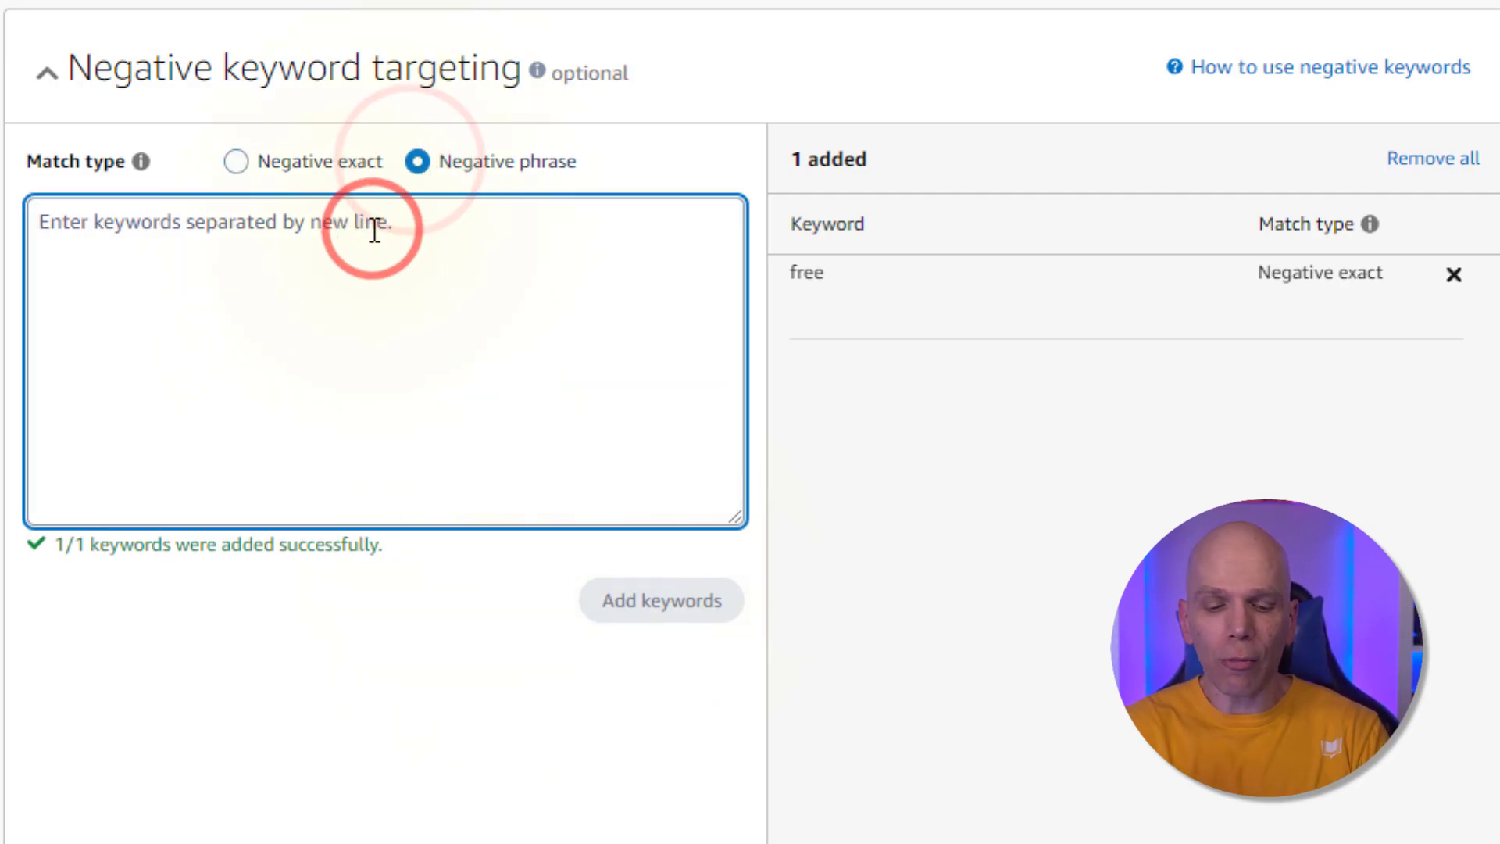
pyautogui.write('free')
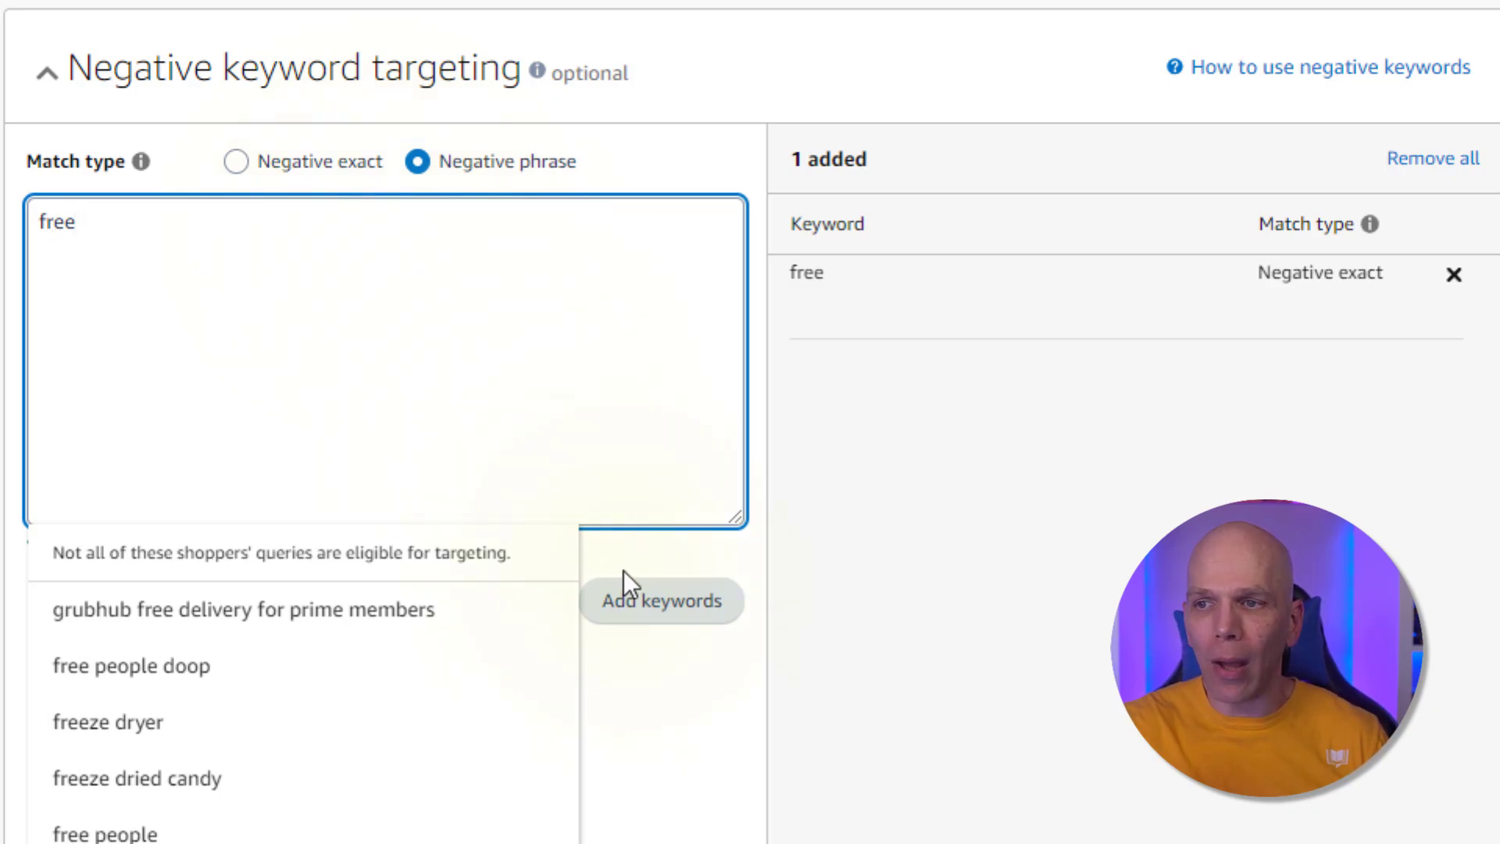
pyautogui.click(643, 601)
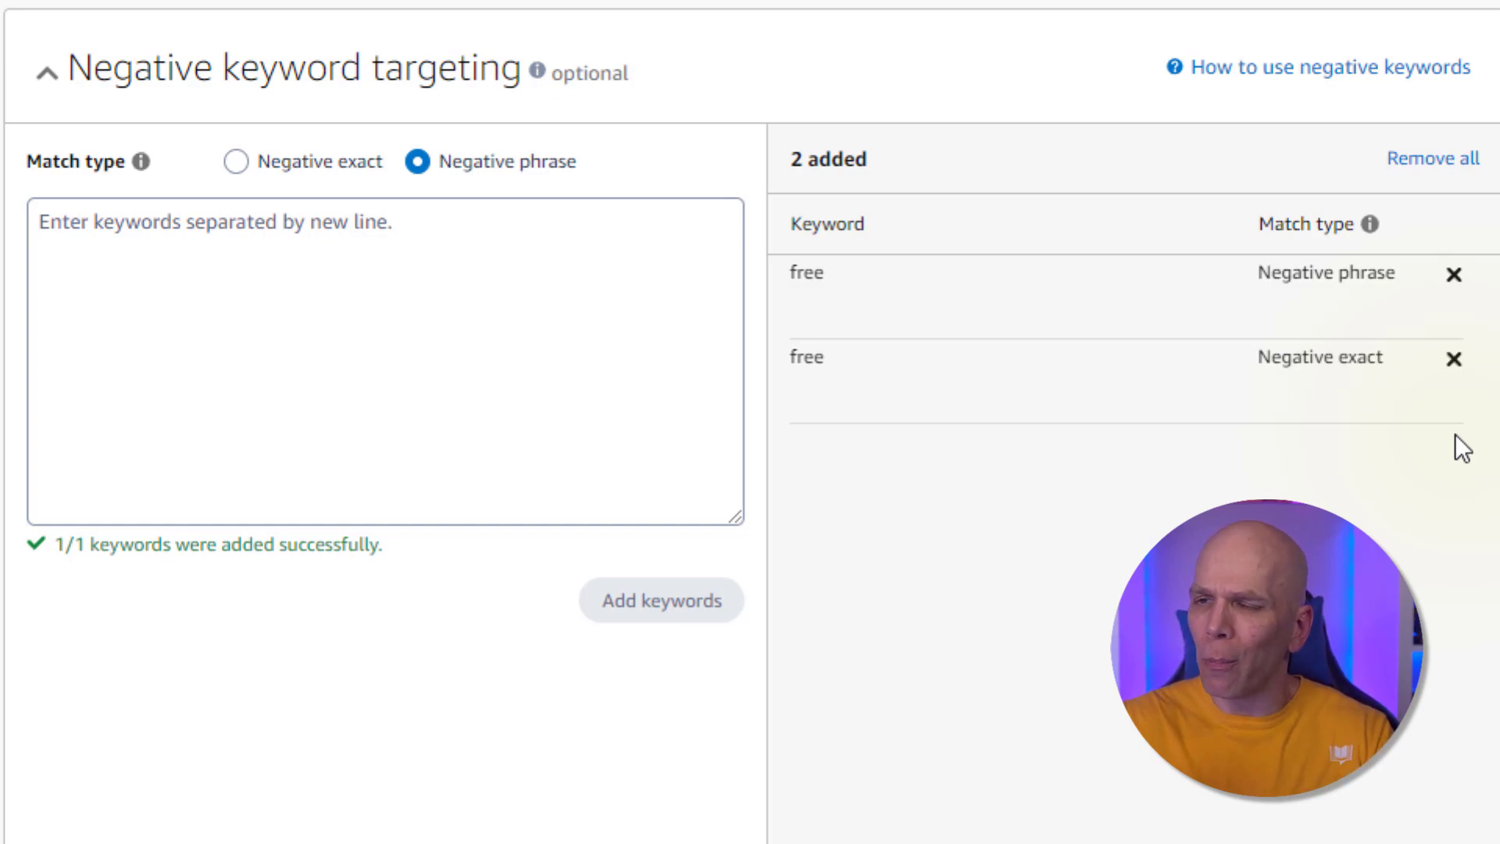
# Enter "dale l roberts" and, from the suggestions, "dale l roberts books" into the negative keyword box
pyautogui.click(361, 304)
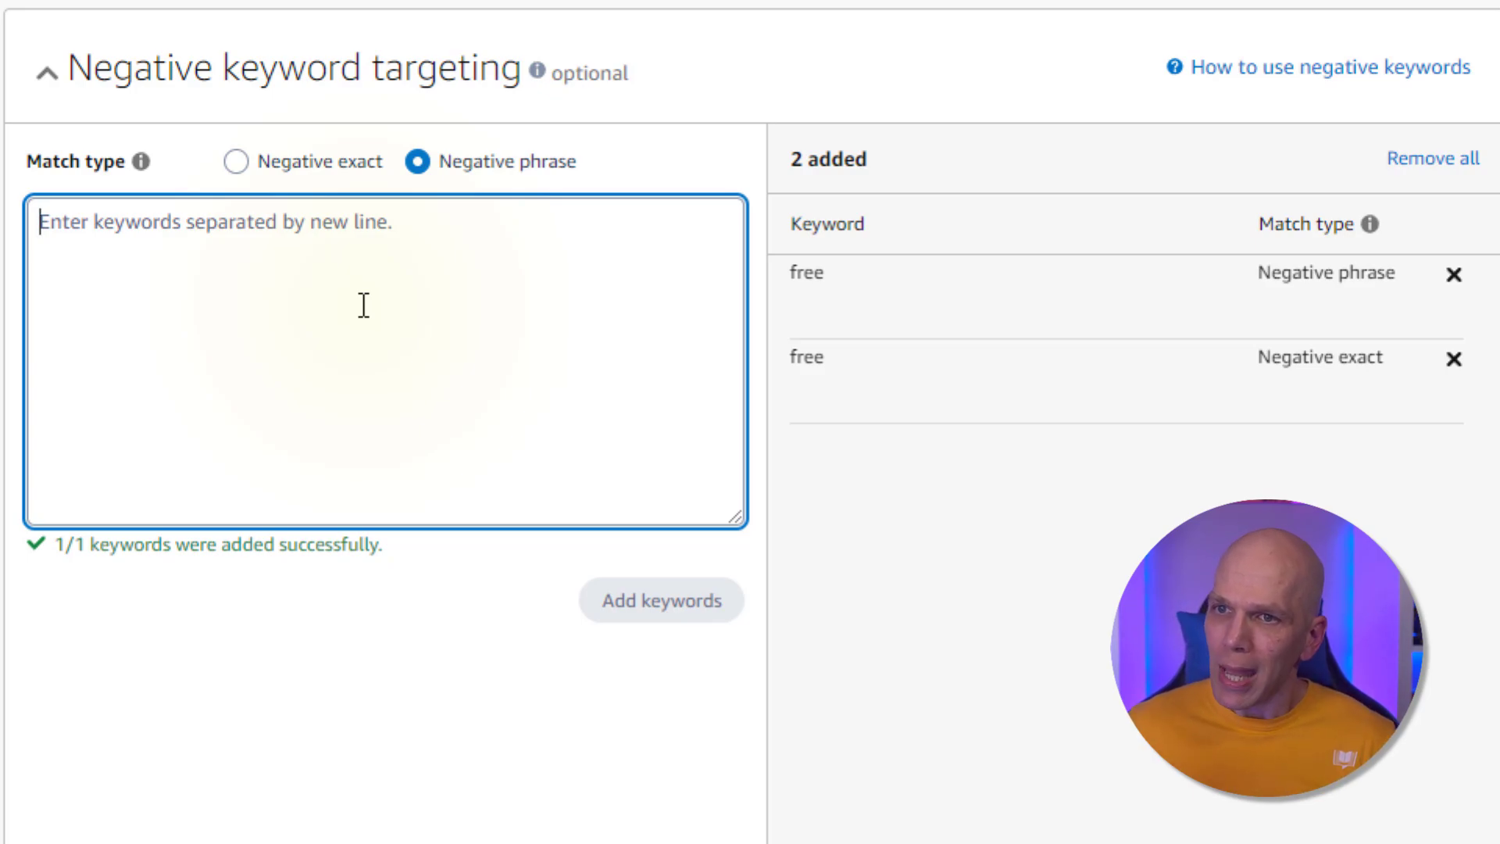
pyautogui.write('dale l roberts')
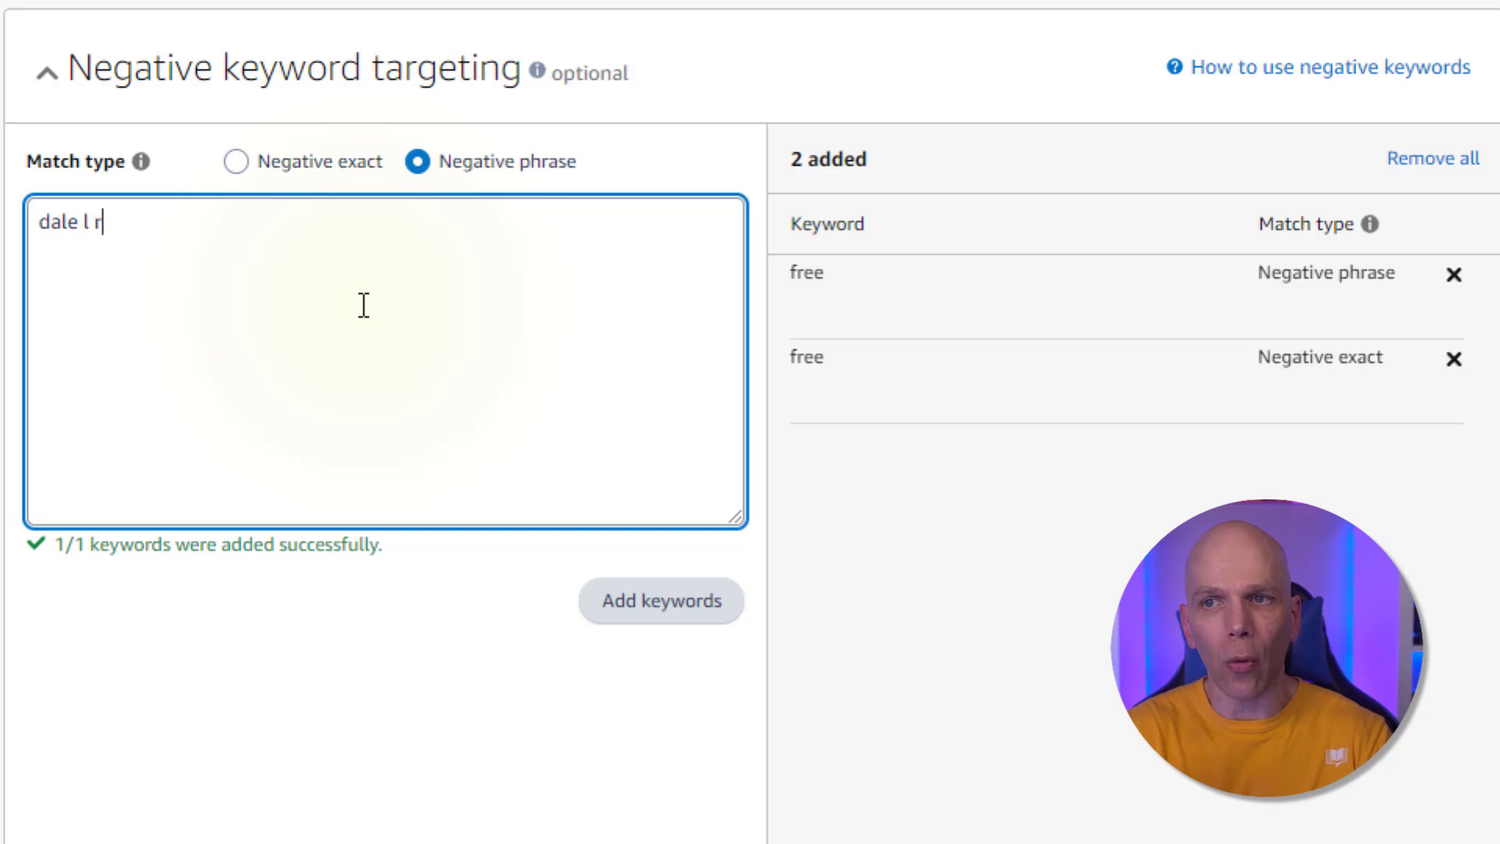
pyautogui.press('Return')
pyautogui.press('BackSpace')
pyautogui.press('BackSpace')
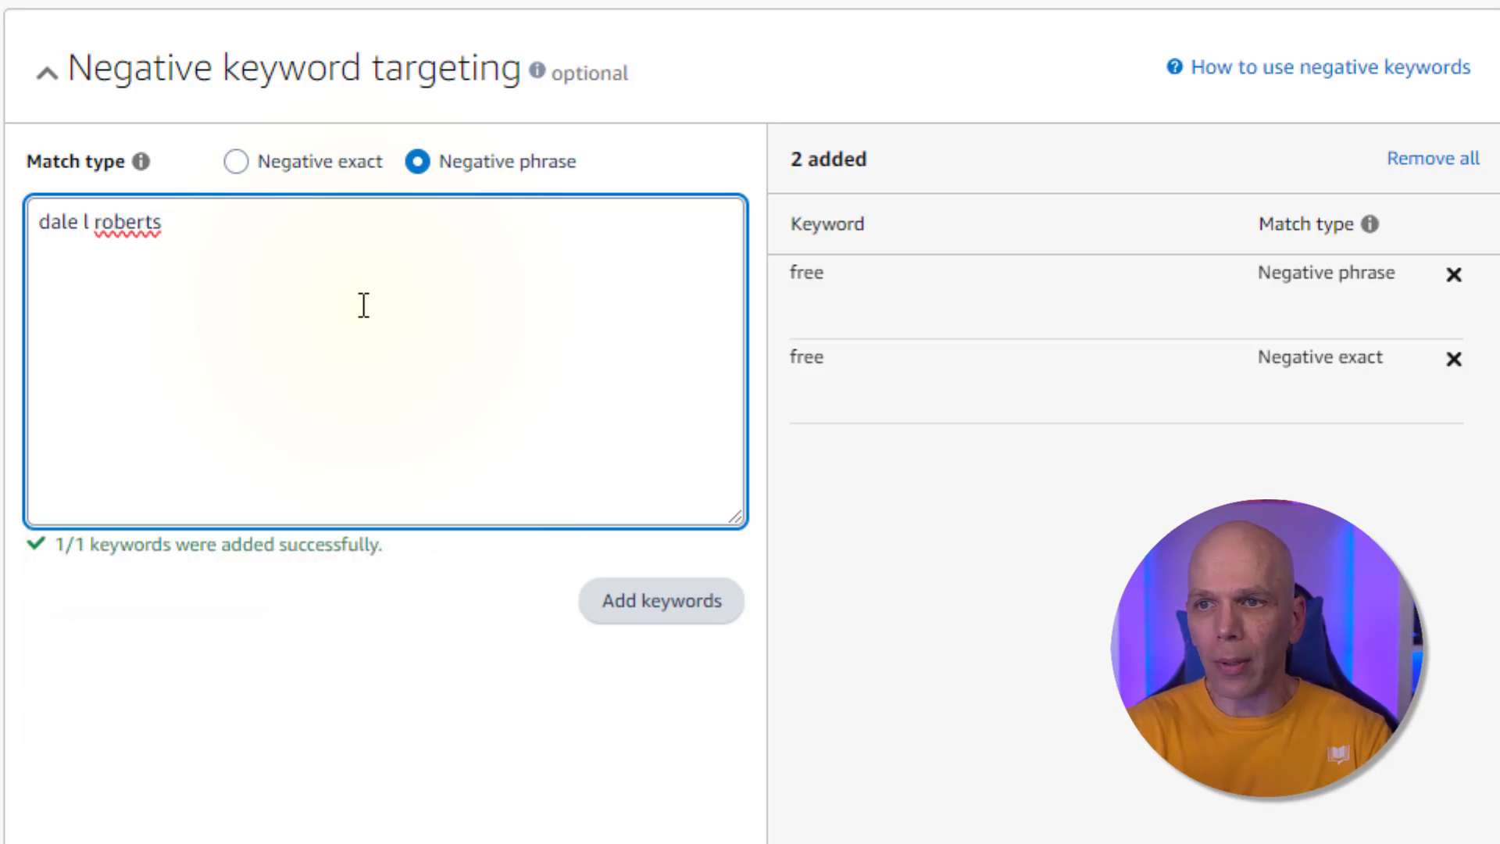
pyautogui.write('s')
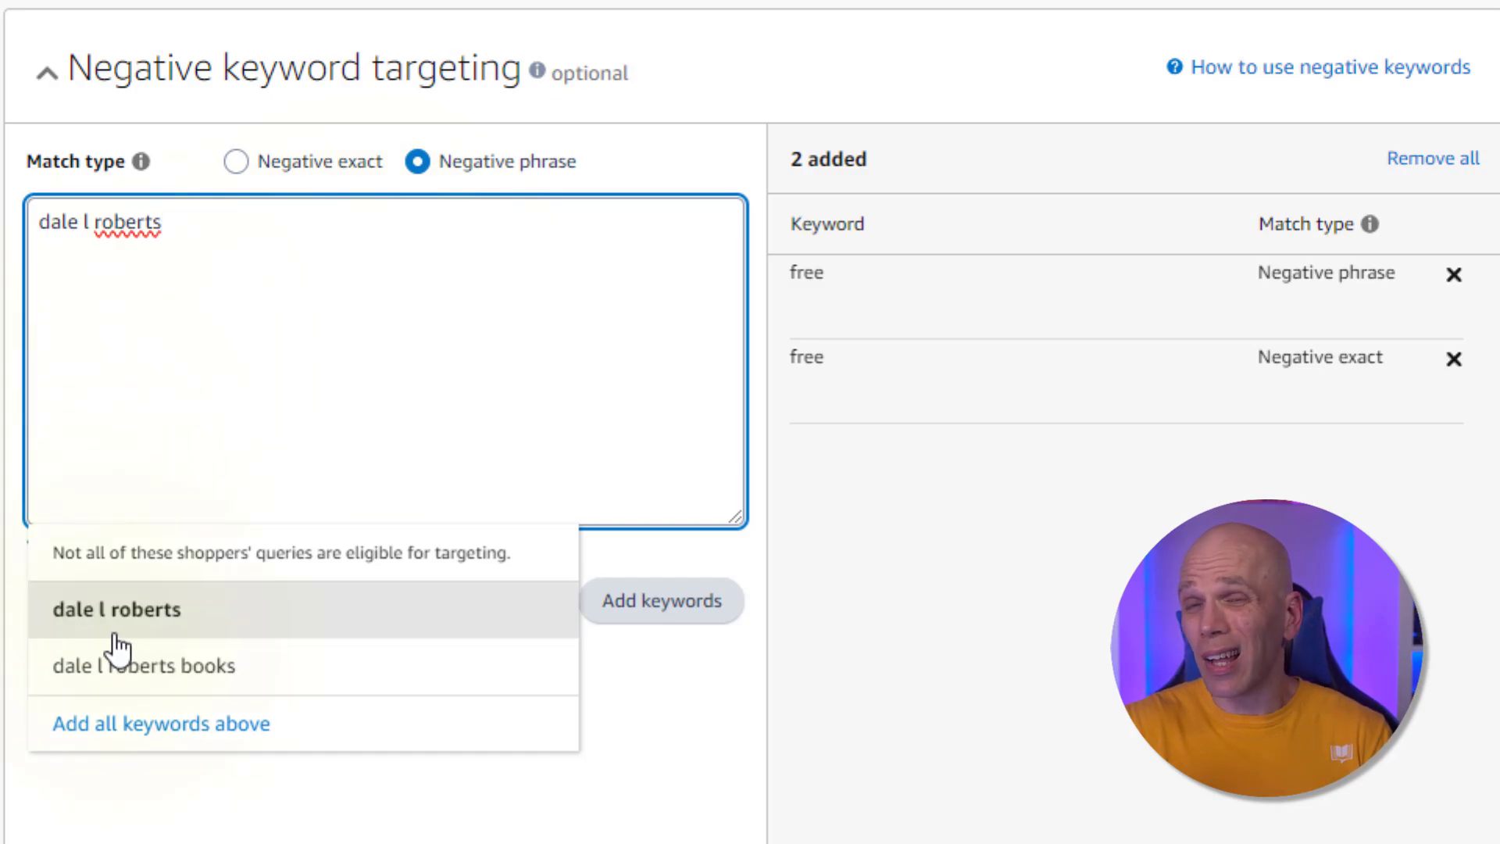
pyautogui.click(104, 731)
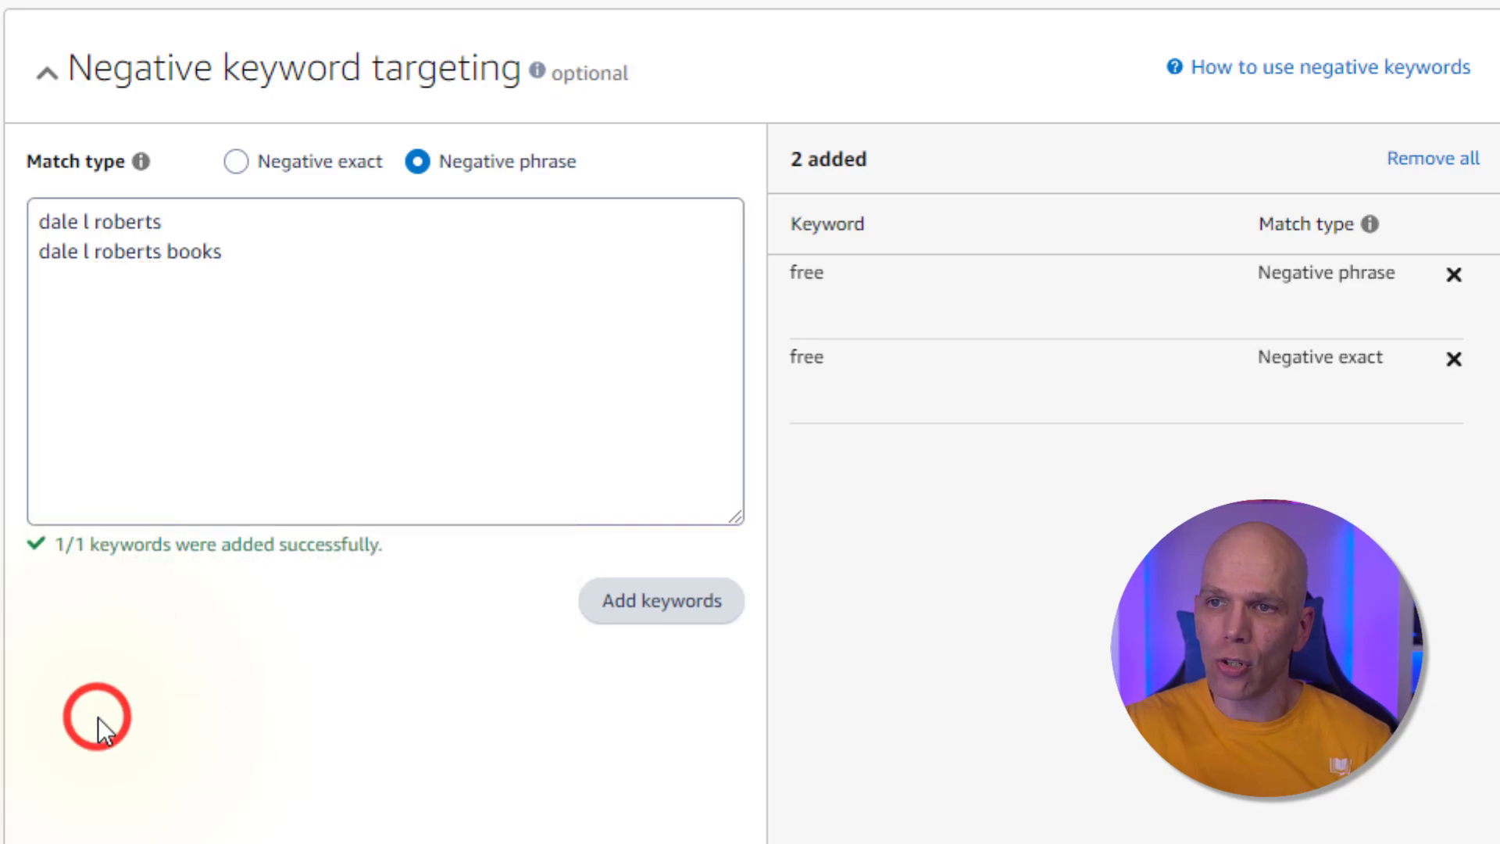
# Switch to negative exact, add "dale roberts books" and "dale roberts" from the suggestions, and add all four keywords
pyautogui.click(235, 162)
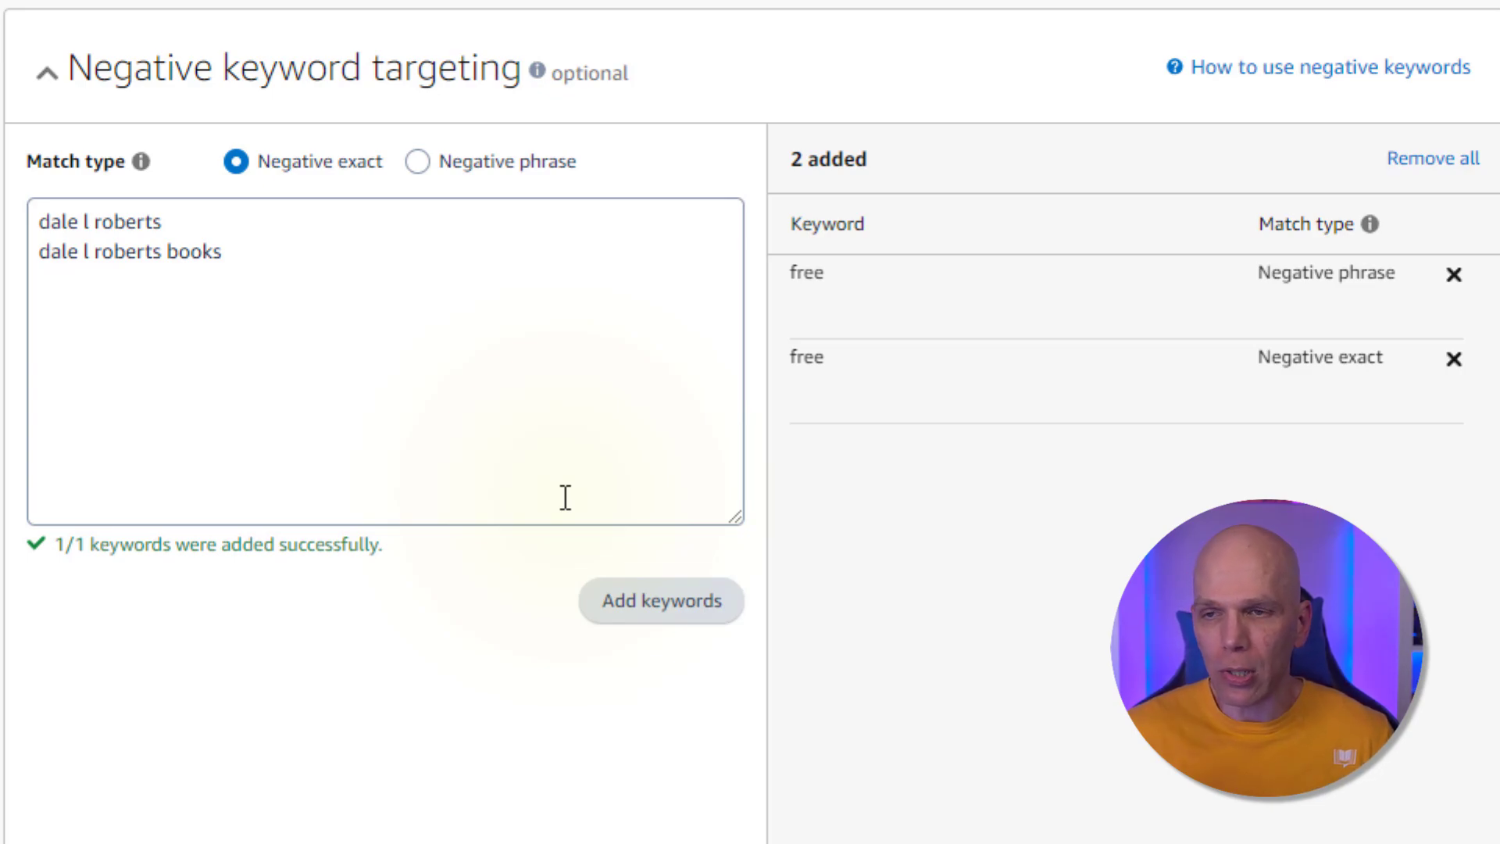
pyautogui.click(400, 277)
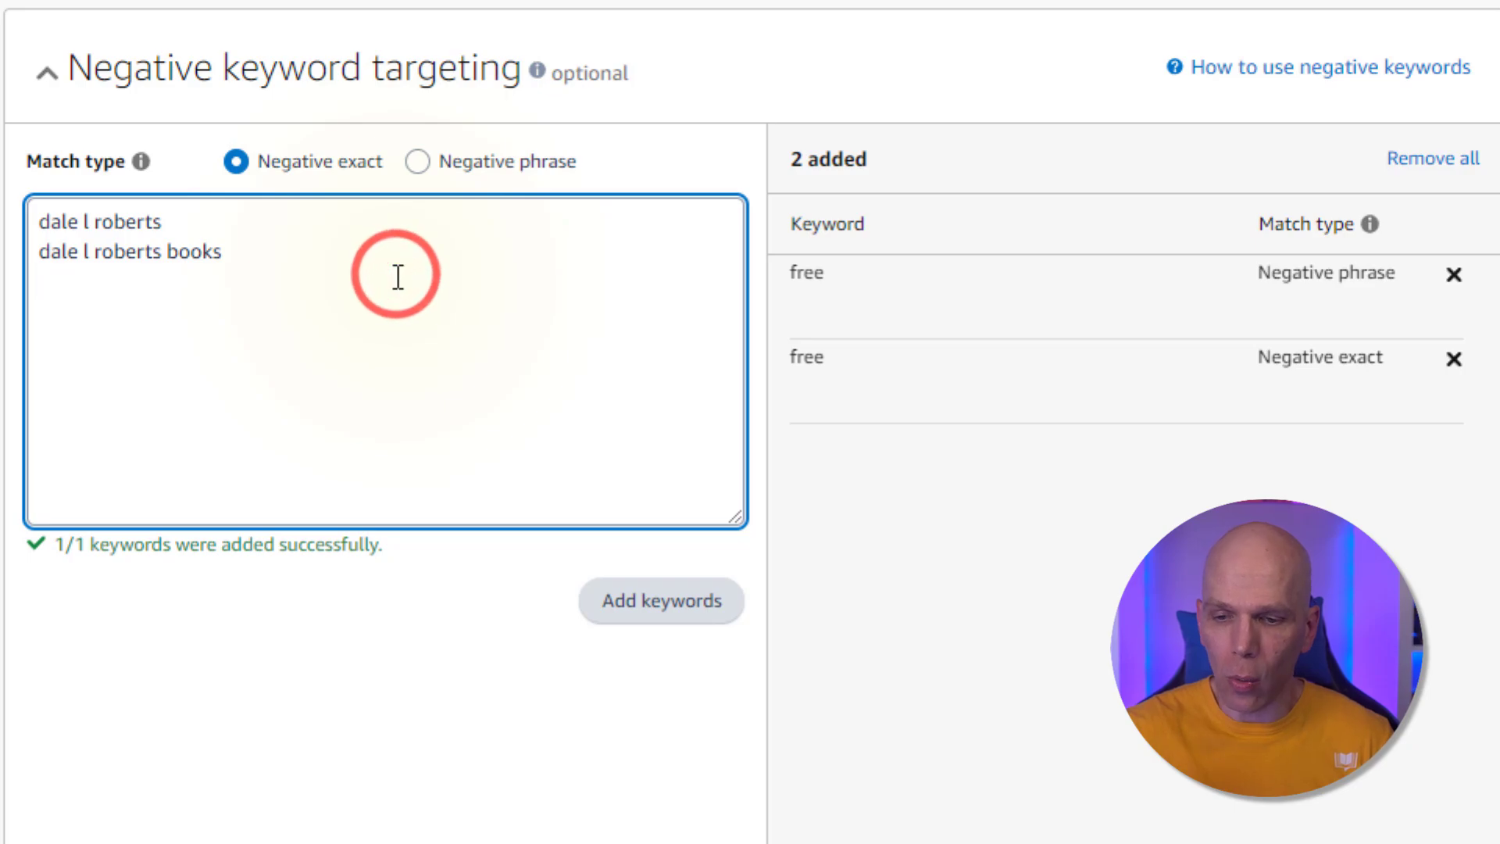
pyautogui.write('dale ro')
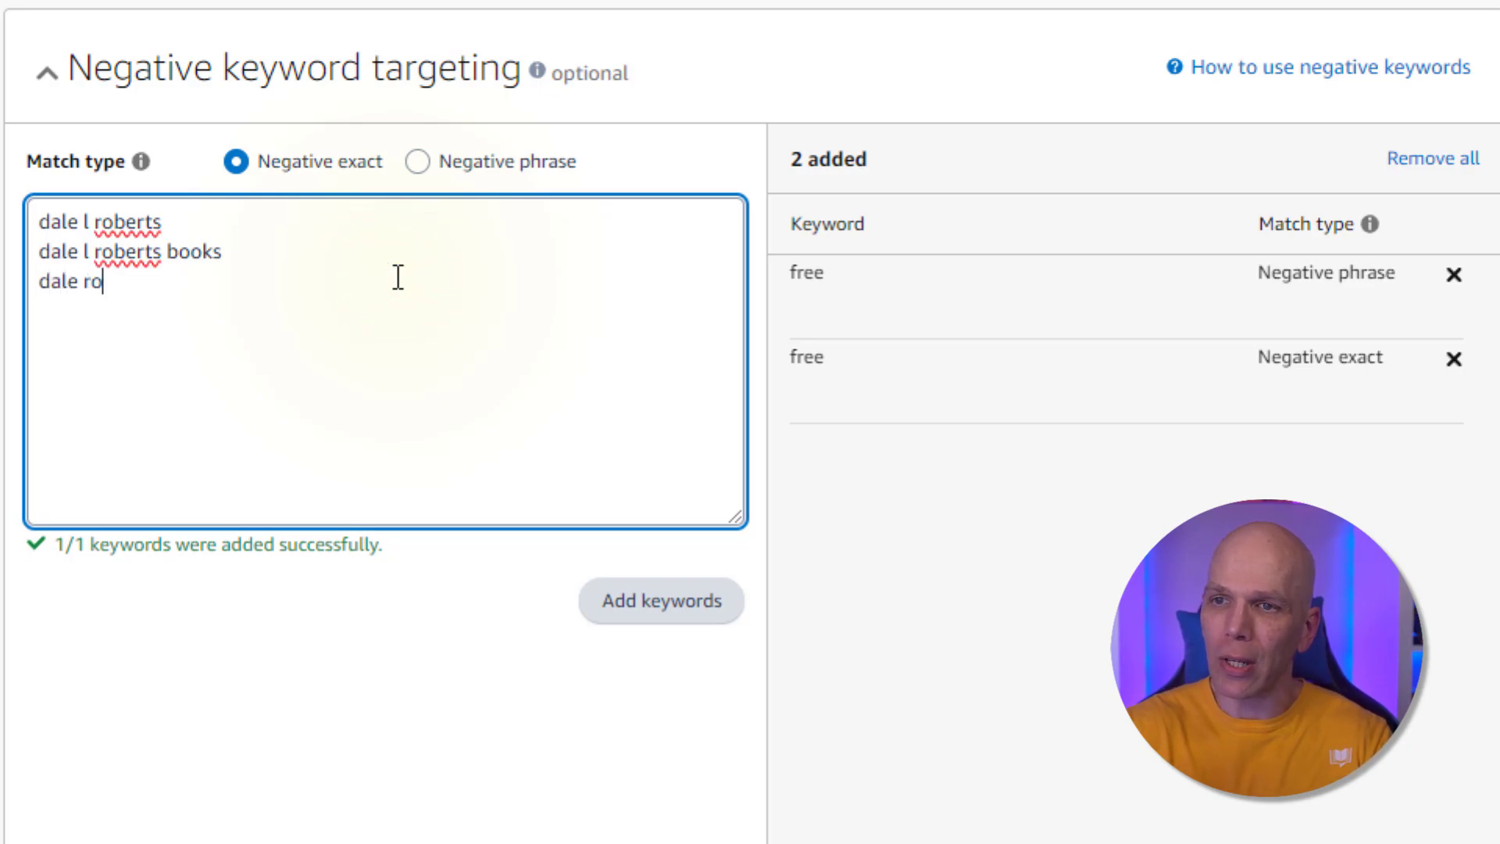
pyautogui.write('berts')
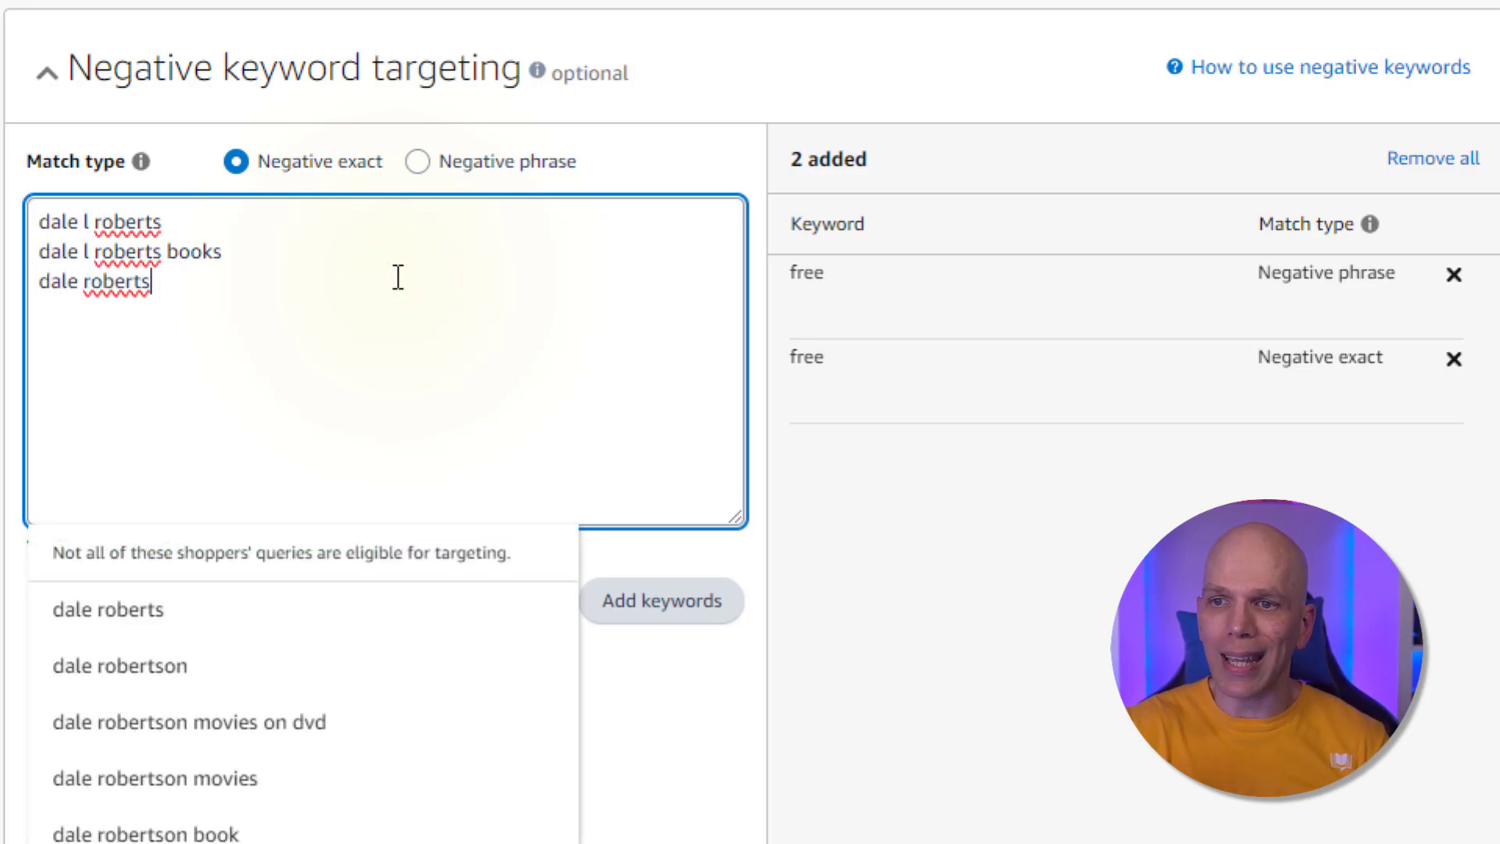
pyautogui.scroll(-4, 399, 289)
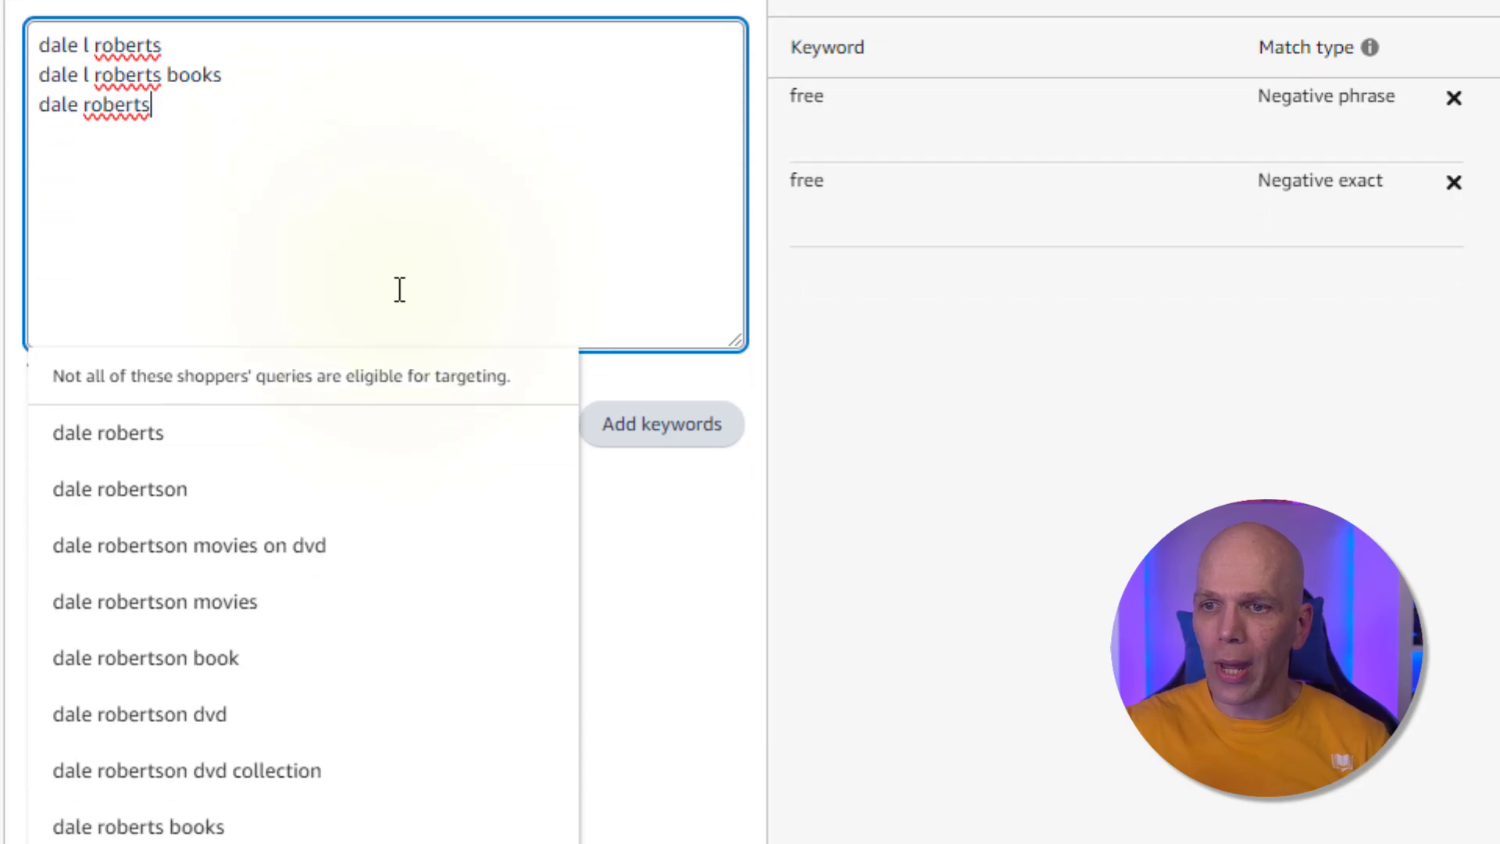
pyautogui.click(159, 694)
pyautogui.scroll(4, 172, 547)
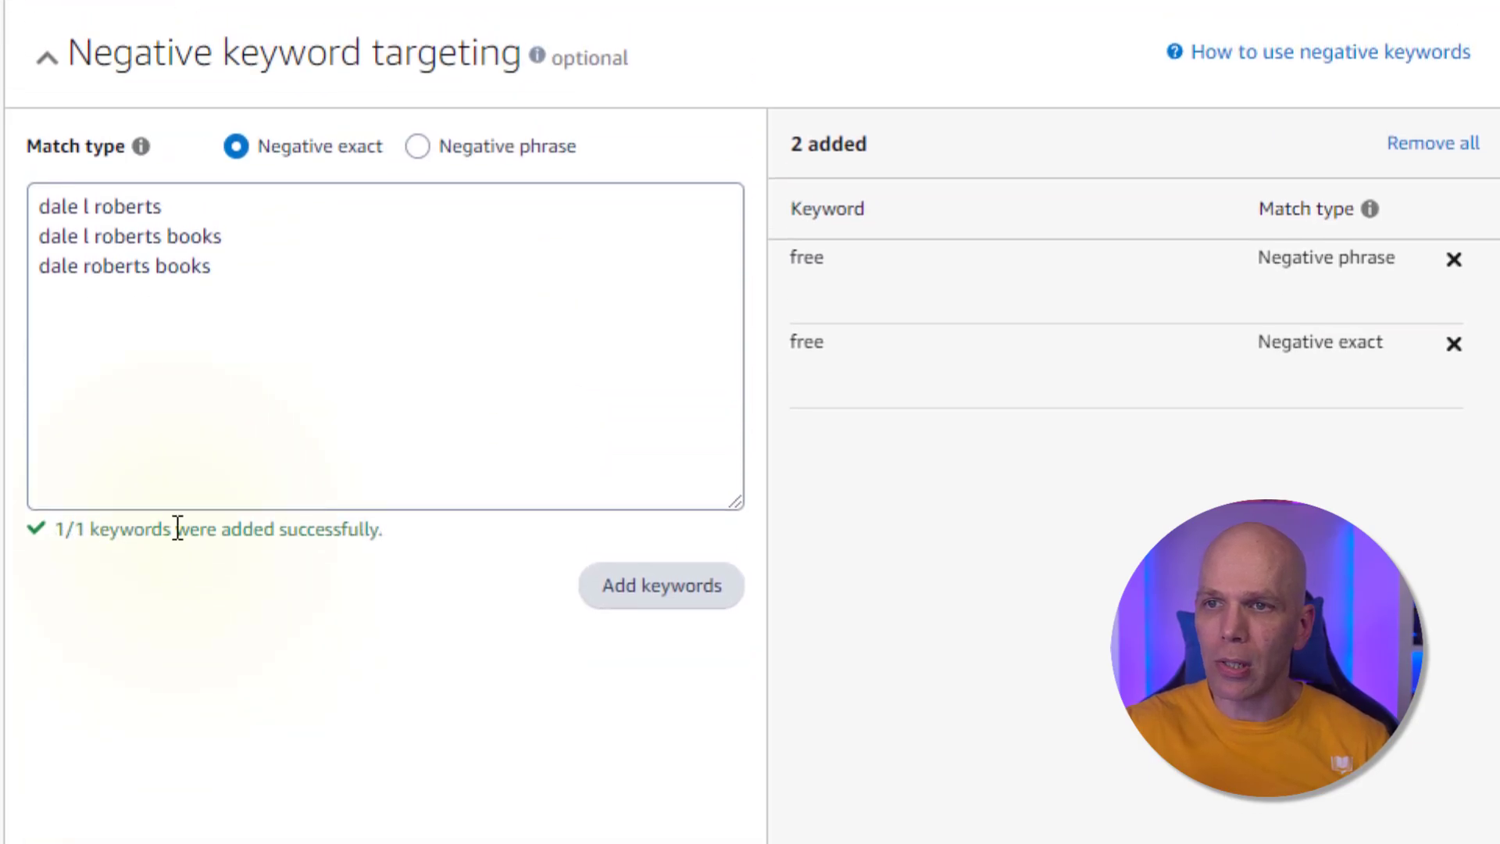
pyautogui.click(190, 326)
pyautogui.write('dale r')
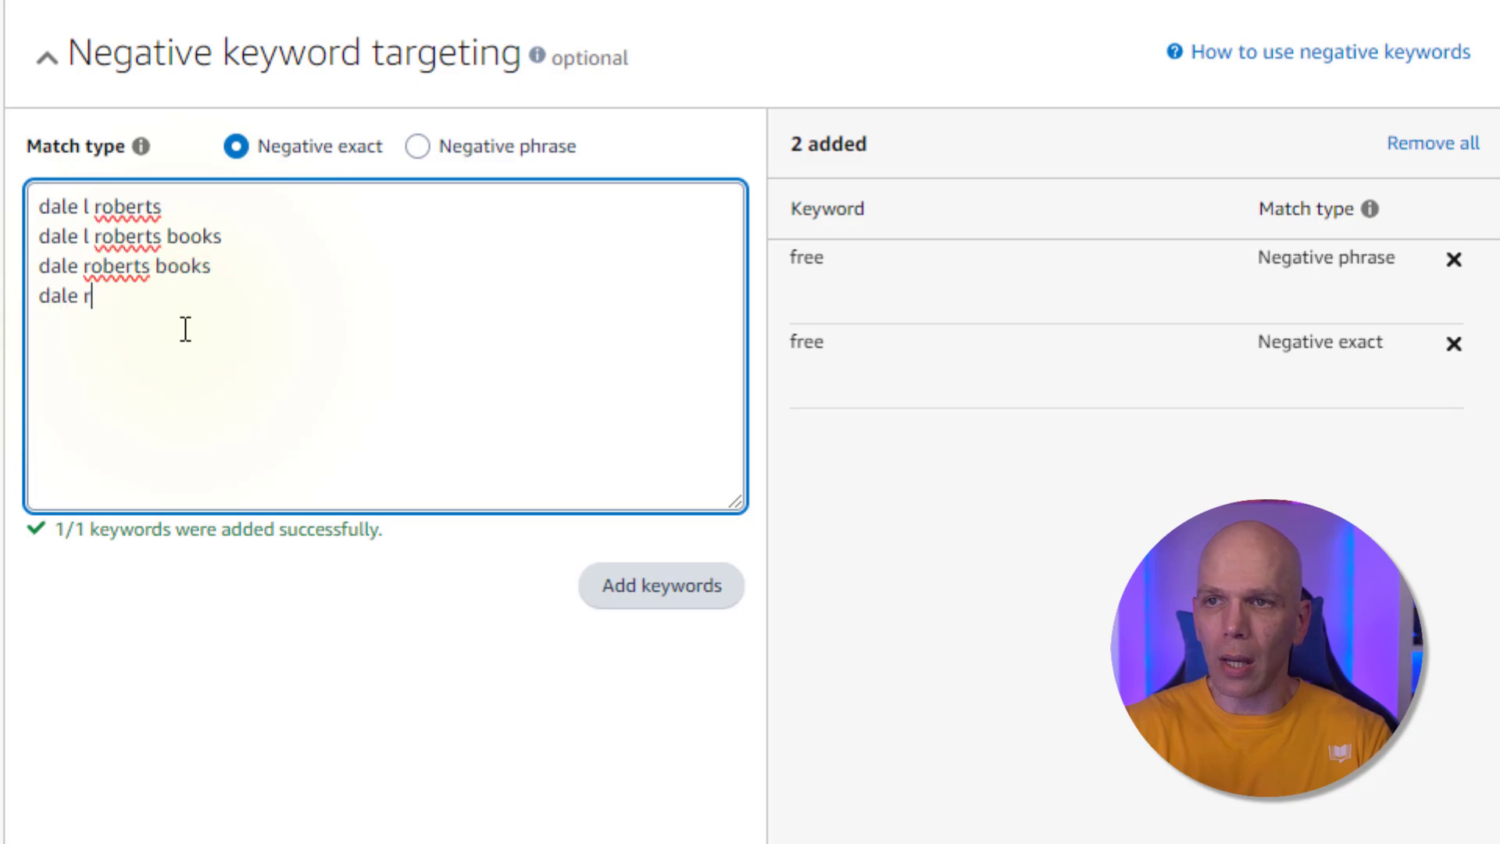
pyautogui.write('oberts')
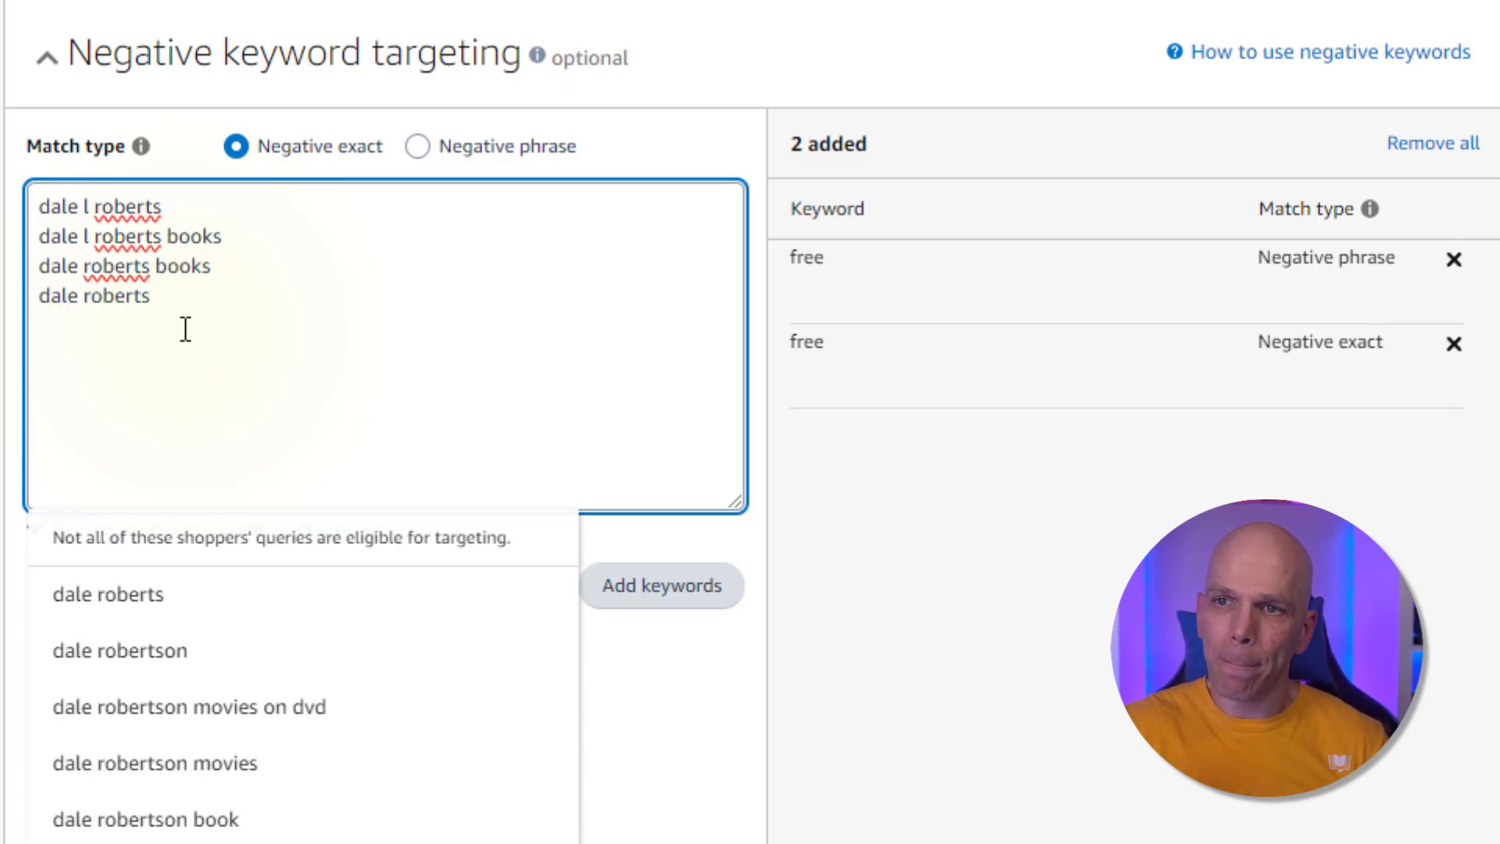
pyautogui.click(145, 608)
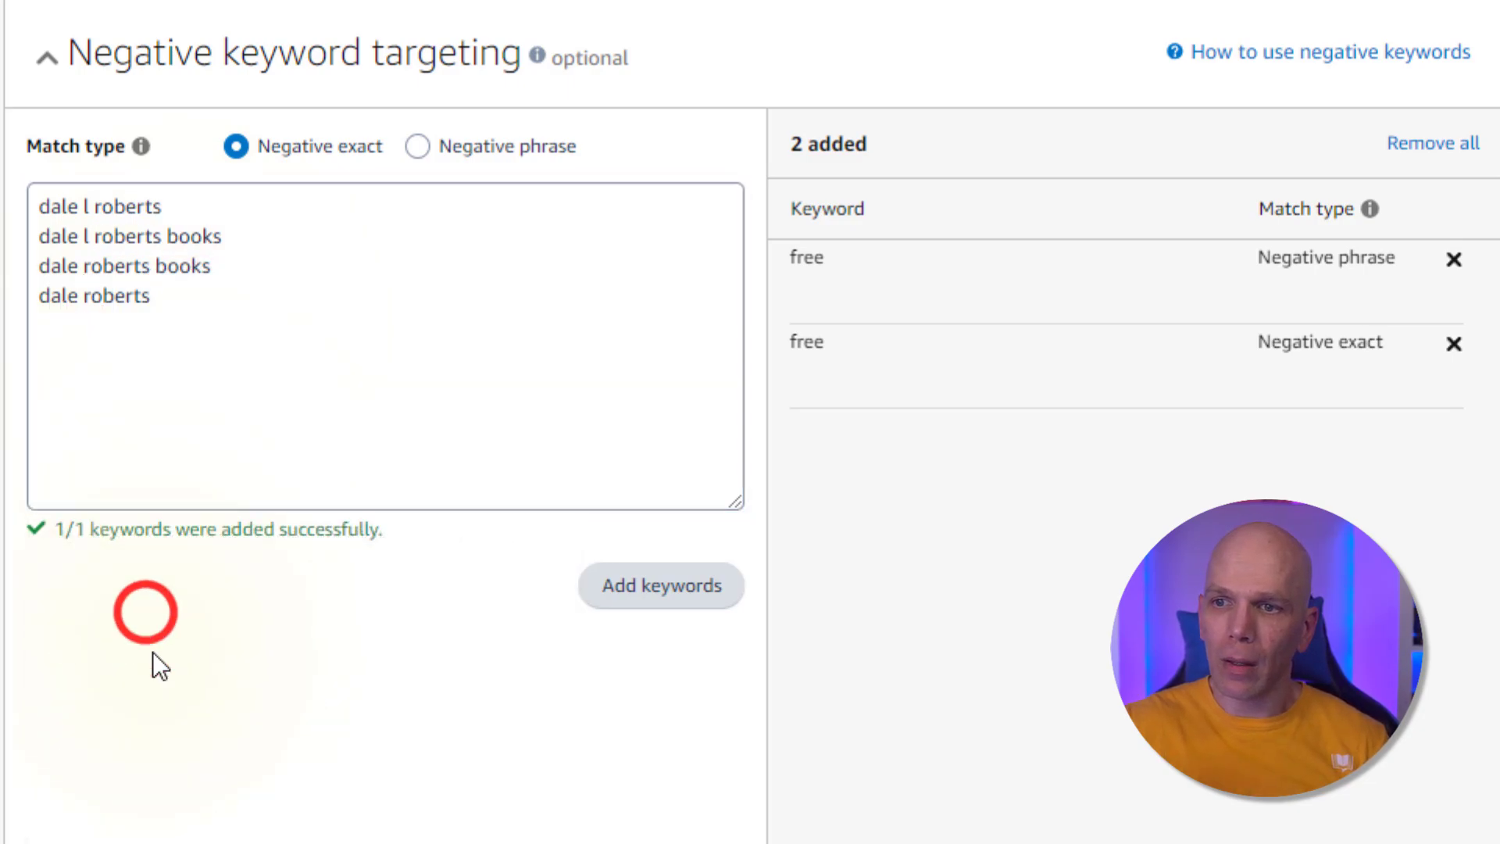
pyautogui.click(219, 332)
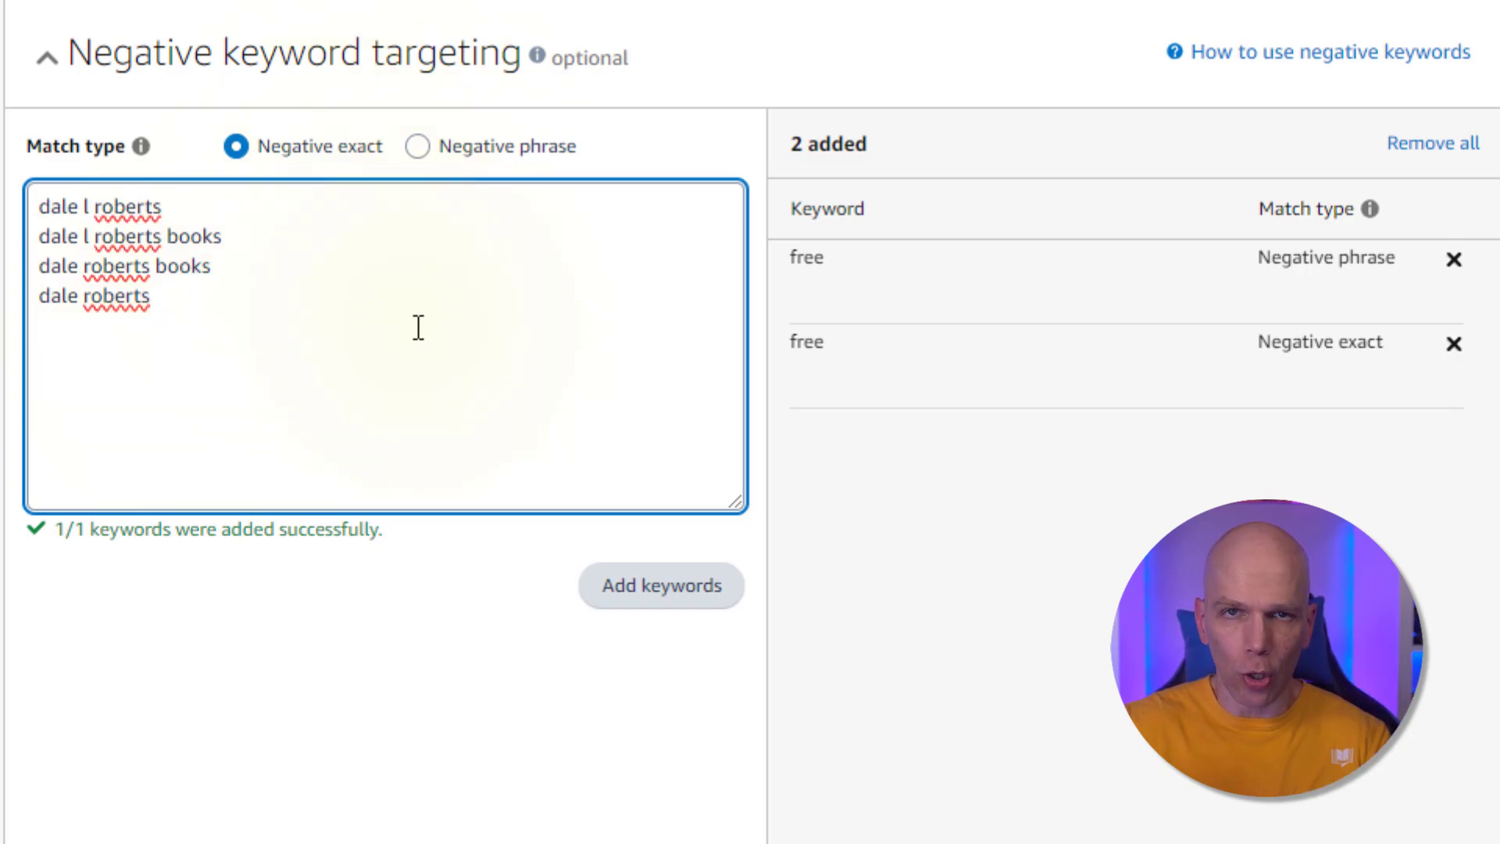
pyautogui.click(608, 608)
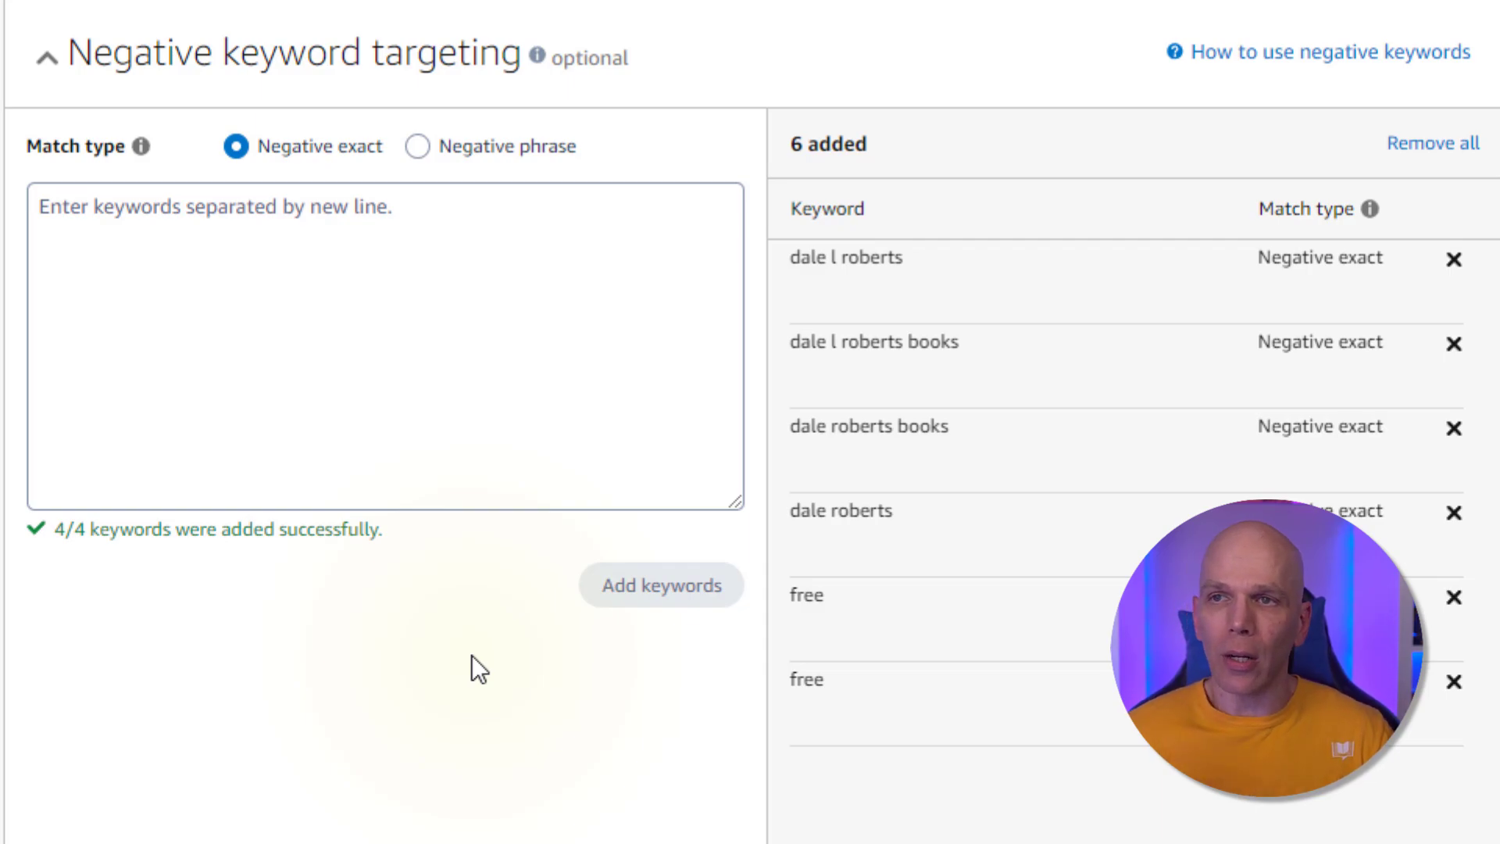
# Add "amazon keywords for books" as a negative exact keyword using the suggestion
pyautogui.click(451, 290)
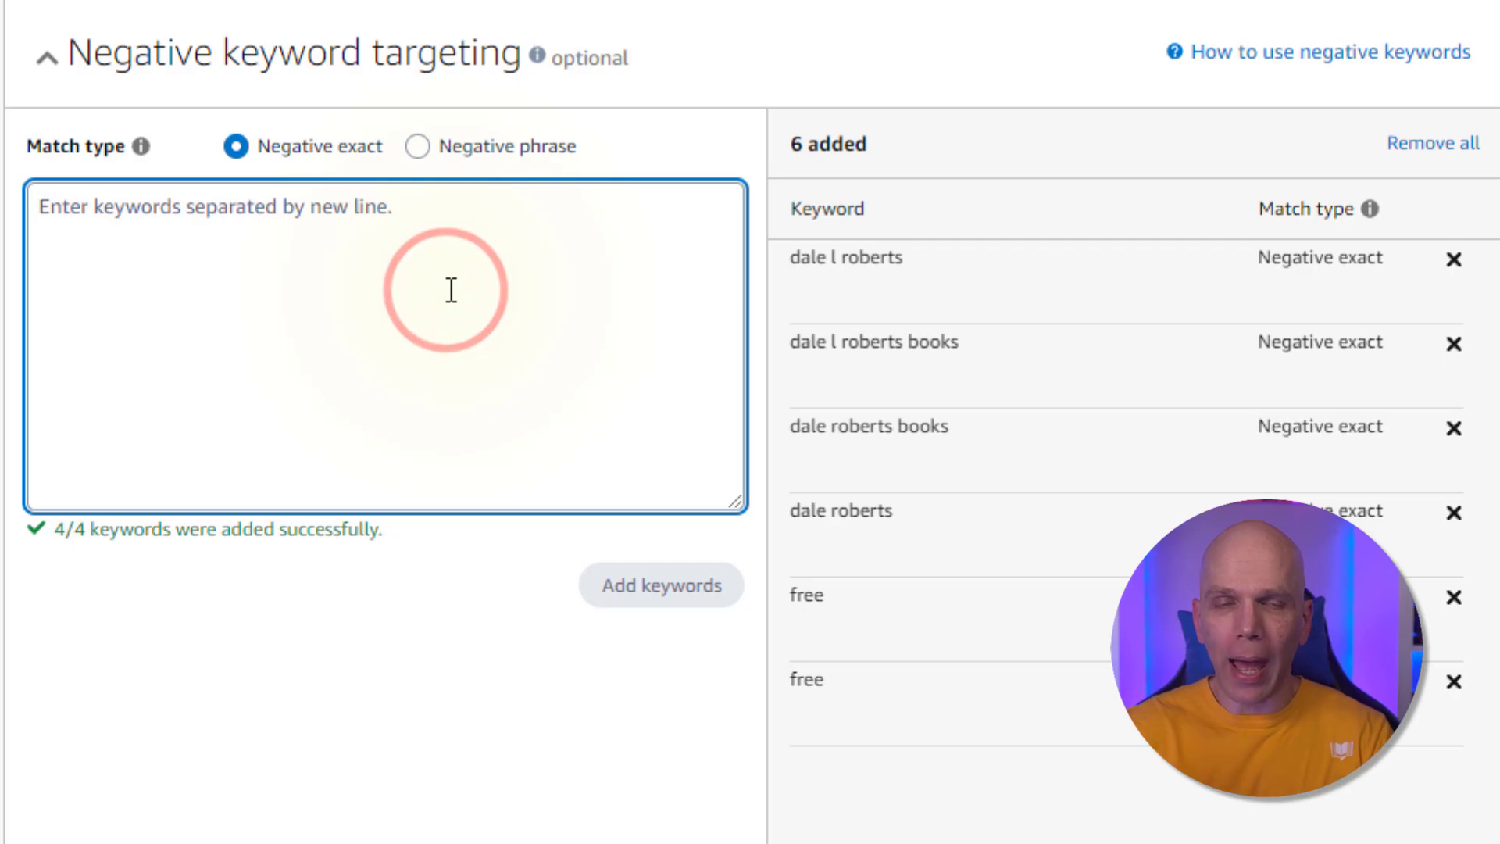
pyautogui.write('Amazon Keywords for Books')
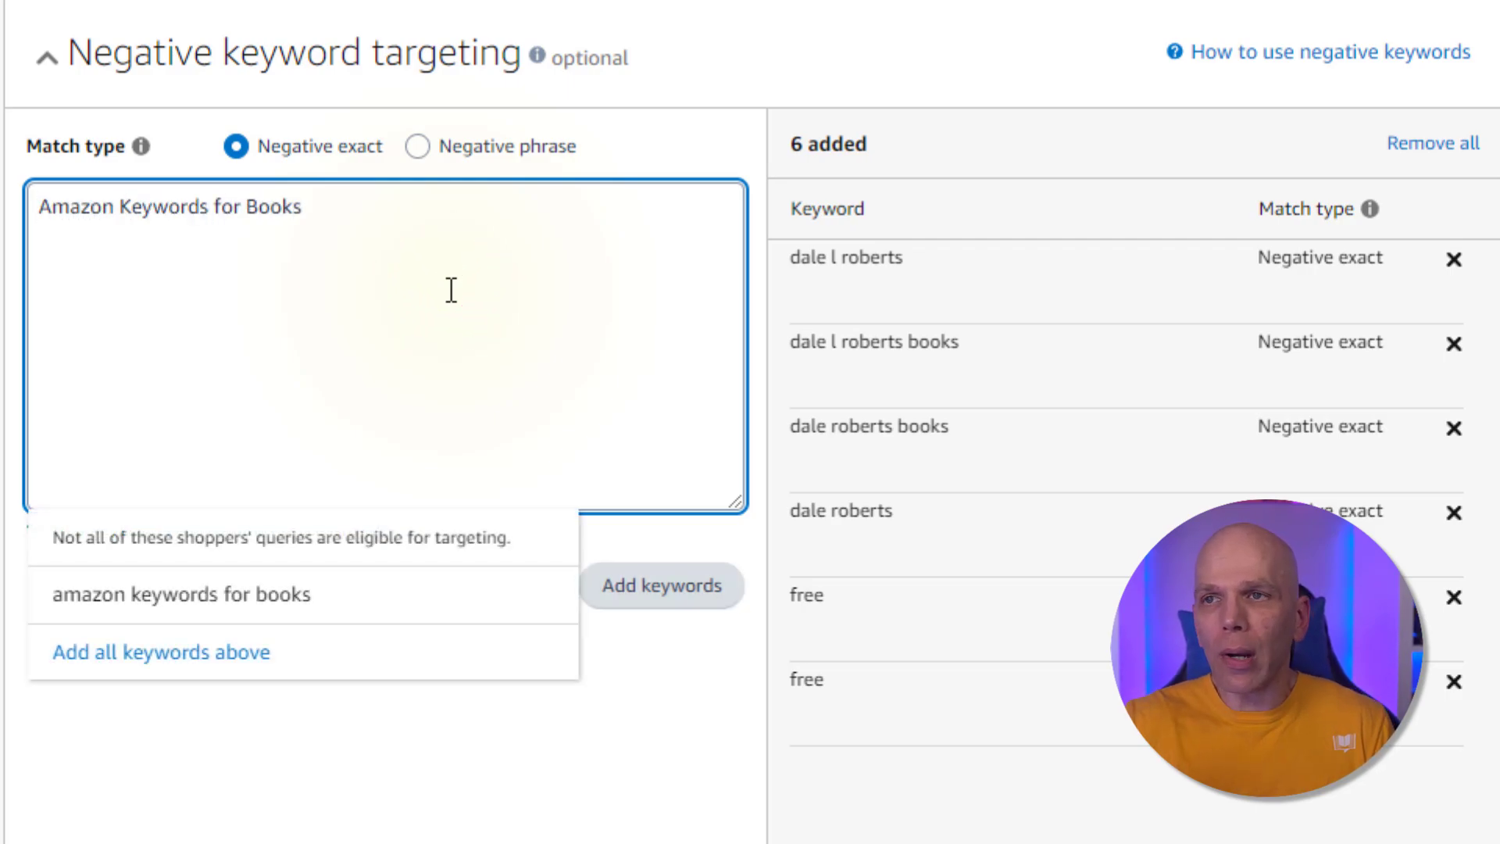
pyautogui.click(336, 593)
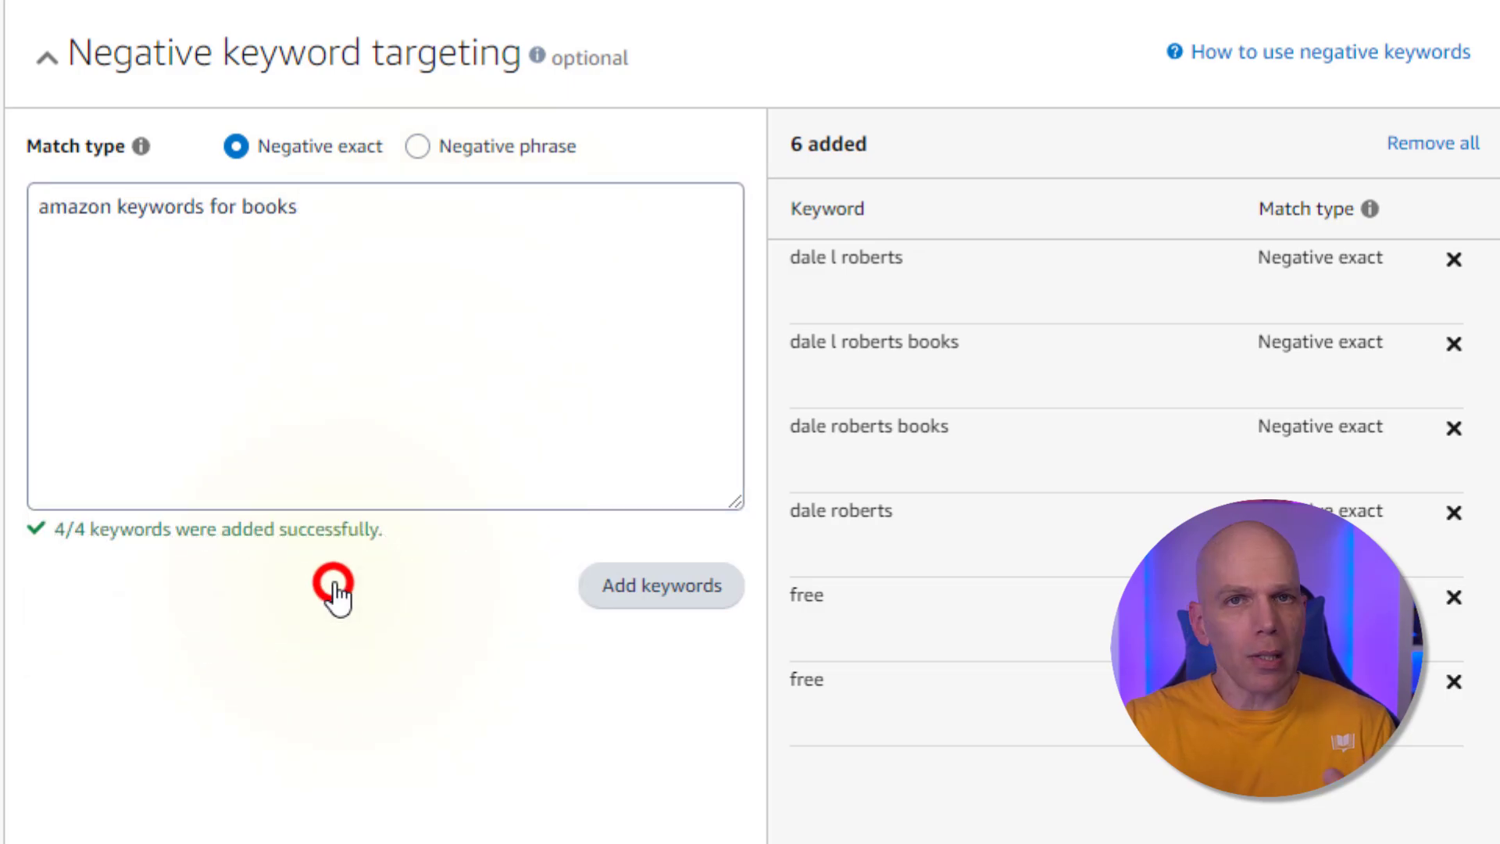
pyautogui.click(657, 586)
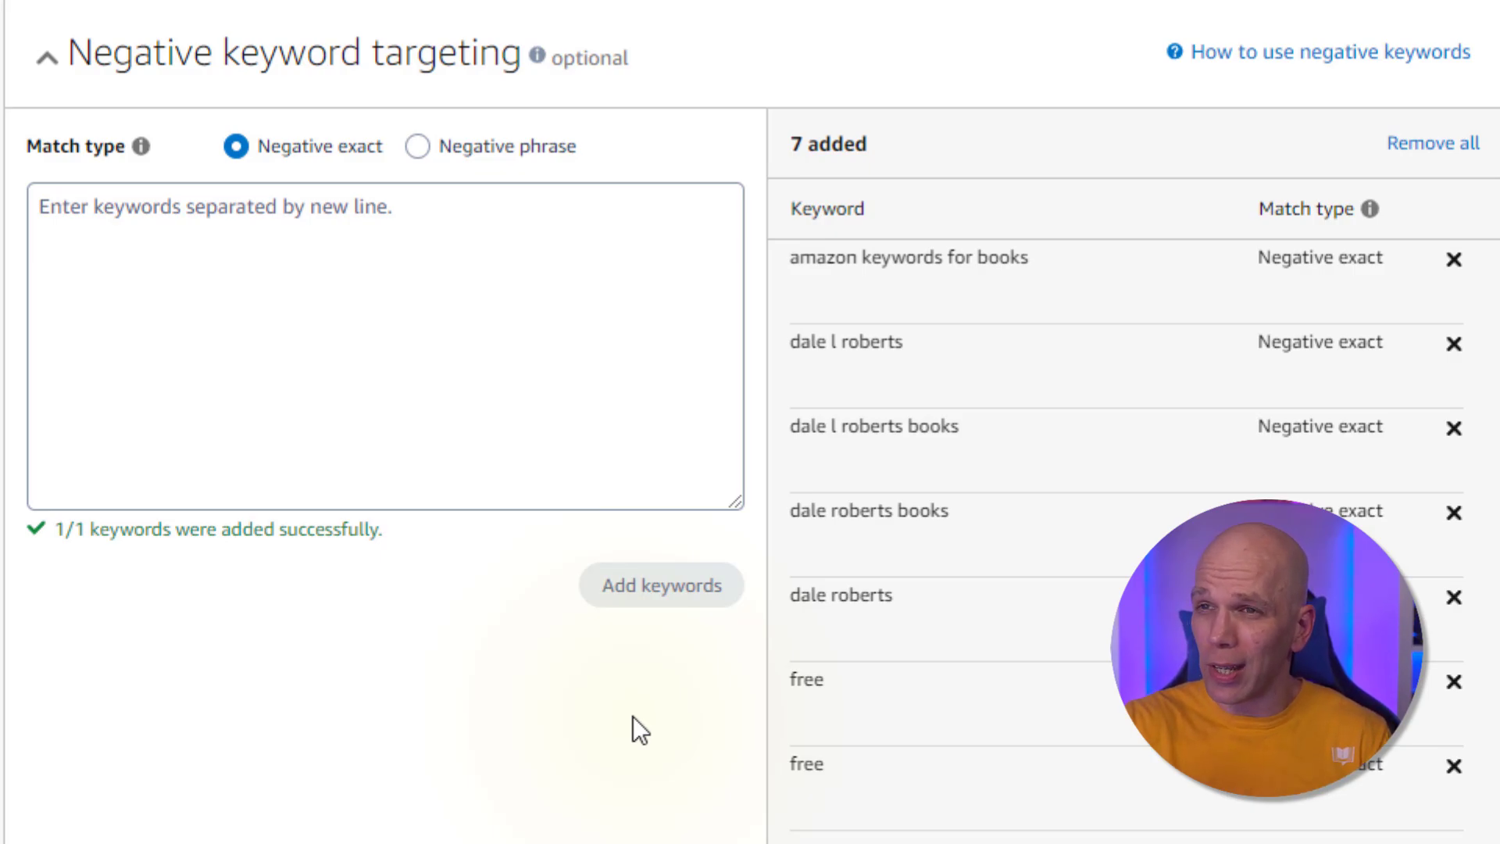
# Under negative product targeting, search for Amazon Keywords for Books and exclude its $4.99 and $14.99 editions
pyautogui.scroll(-10, 633, 716)
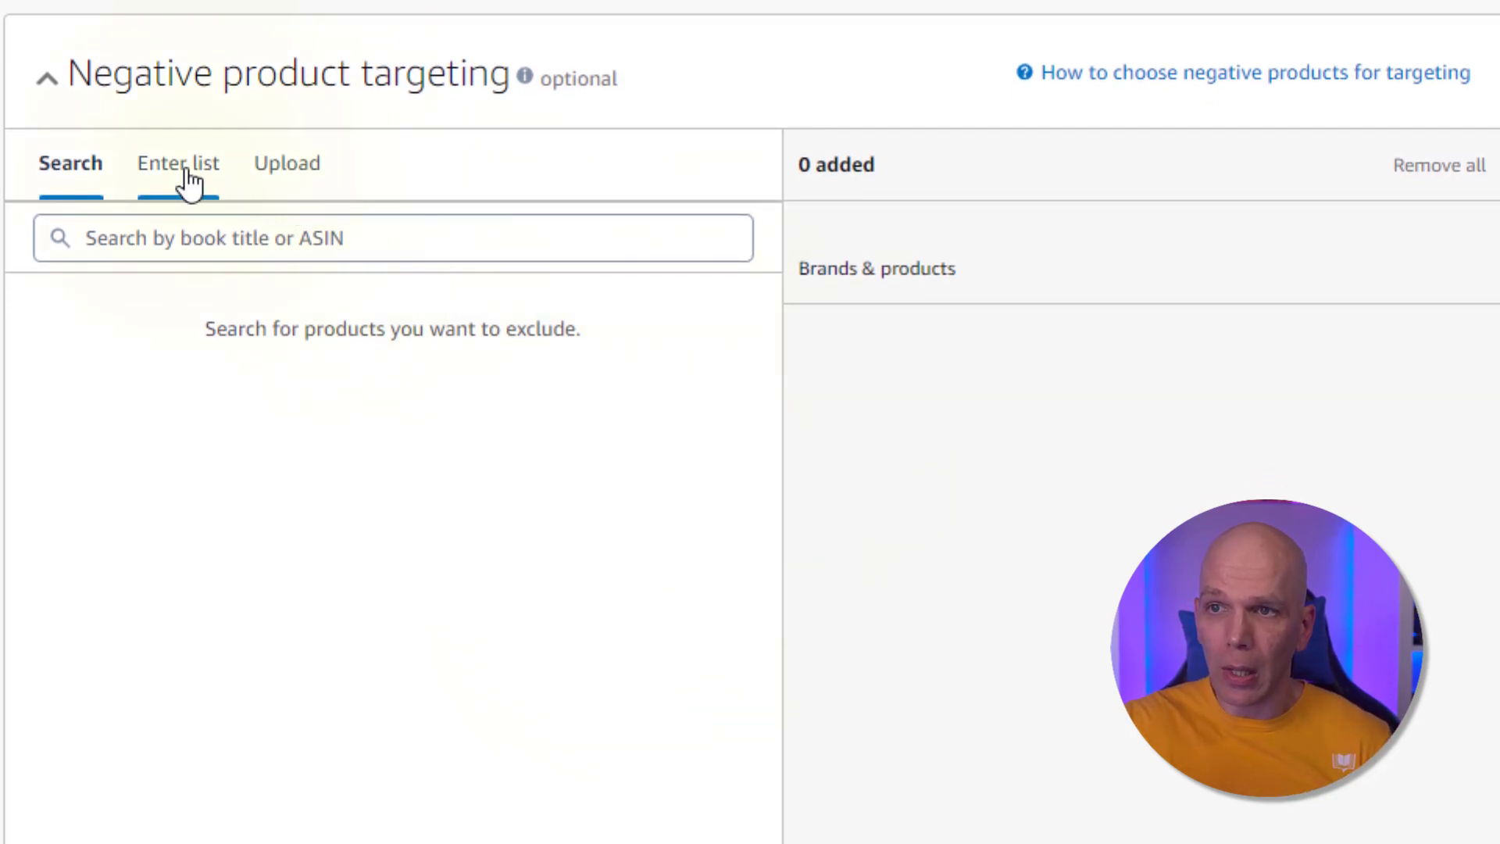
pyautogui.click(164, 238)
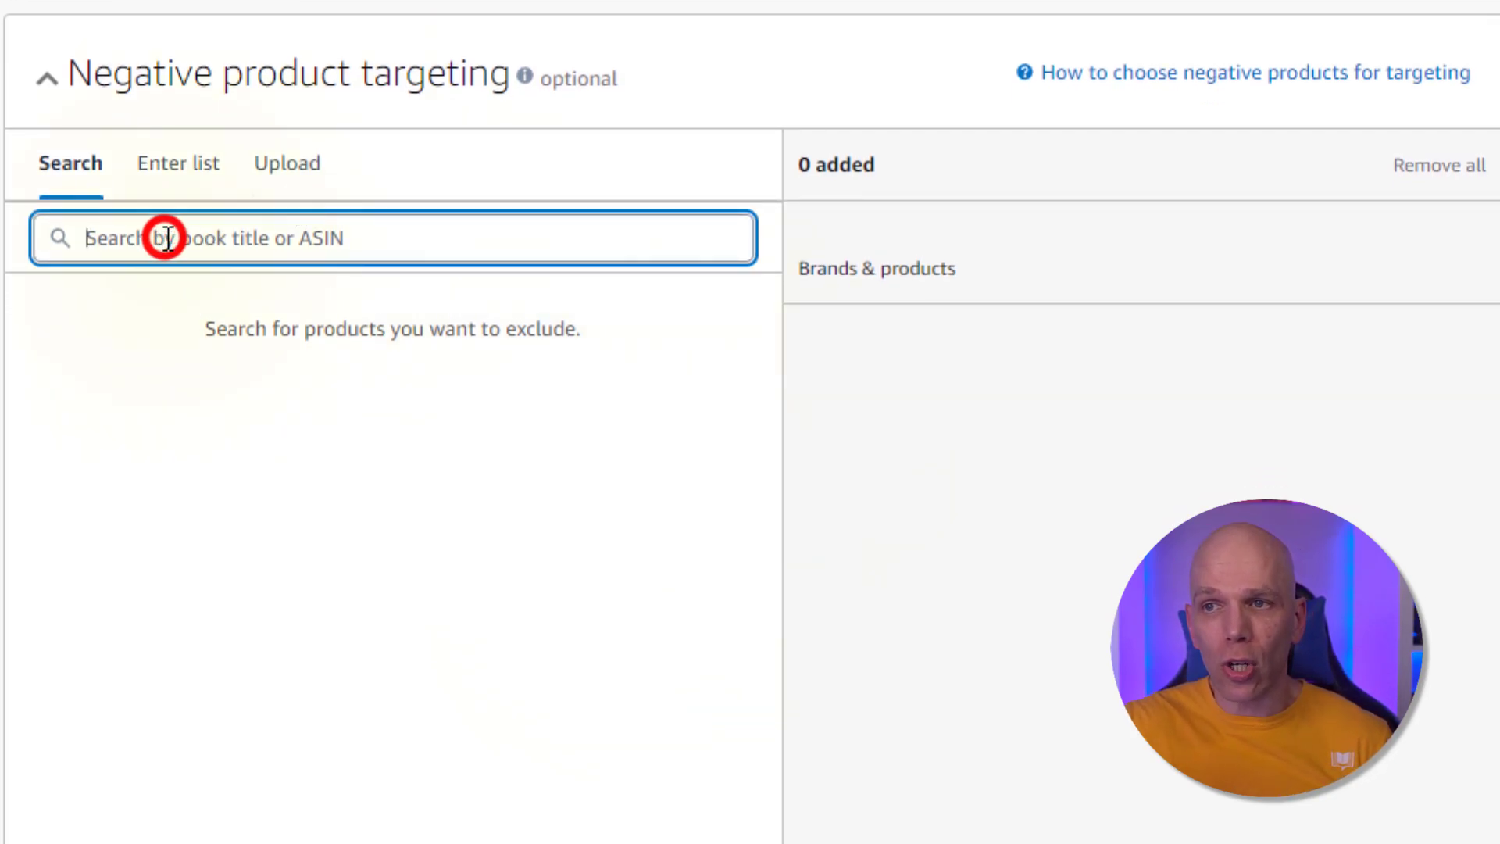
pyautogui.write('Ama')
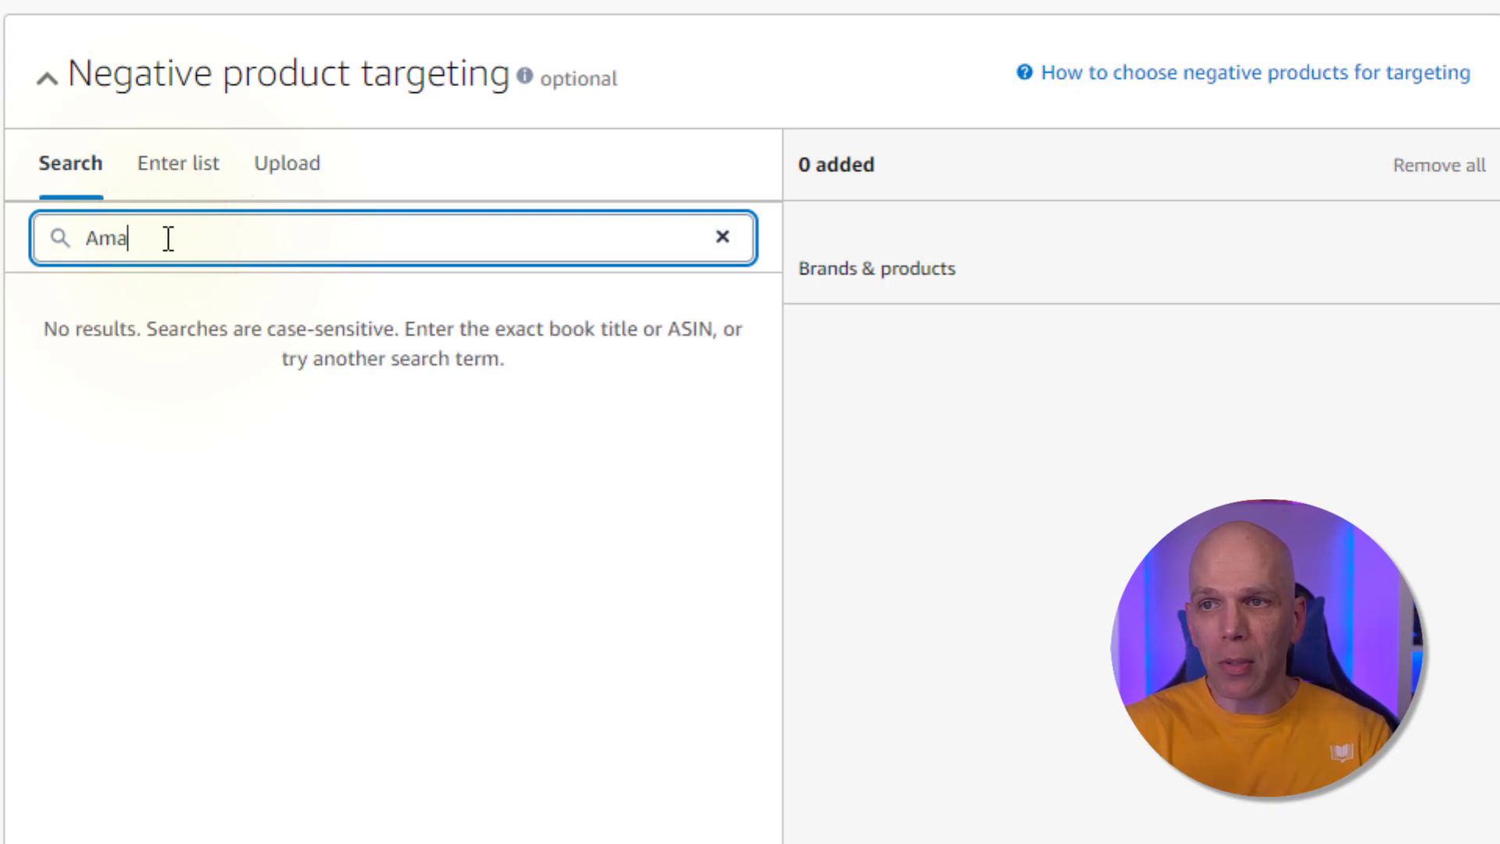
pyautogui.write('zon Keyword')
pyautogui.press('BackSpace')
pyautogui.press('BackSpace')
pyautogui.press('BackSpace')
pyautogui.press('BackSpace')
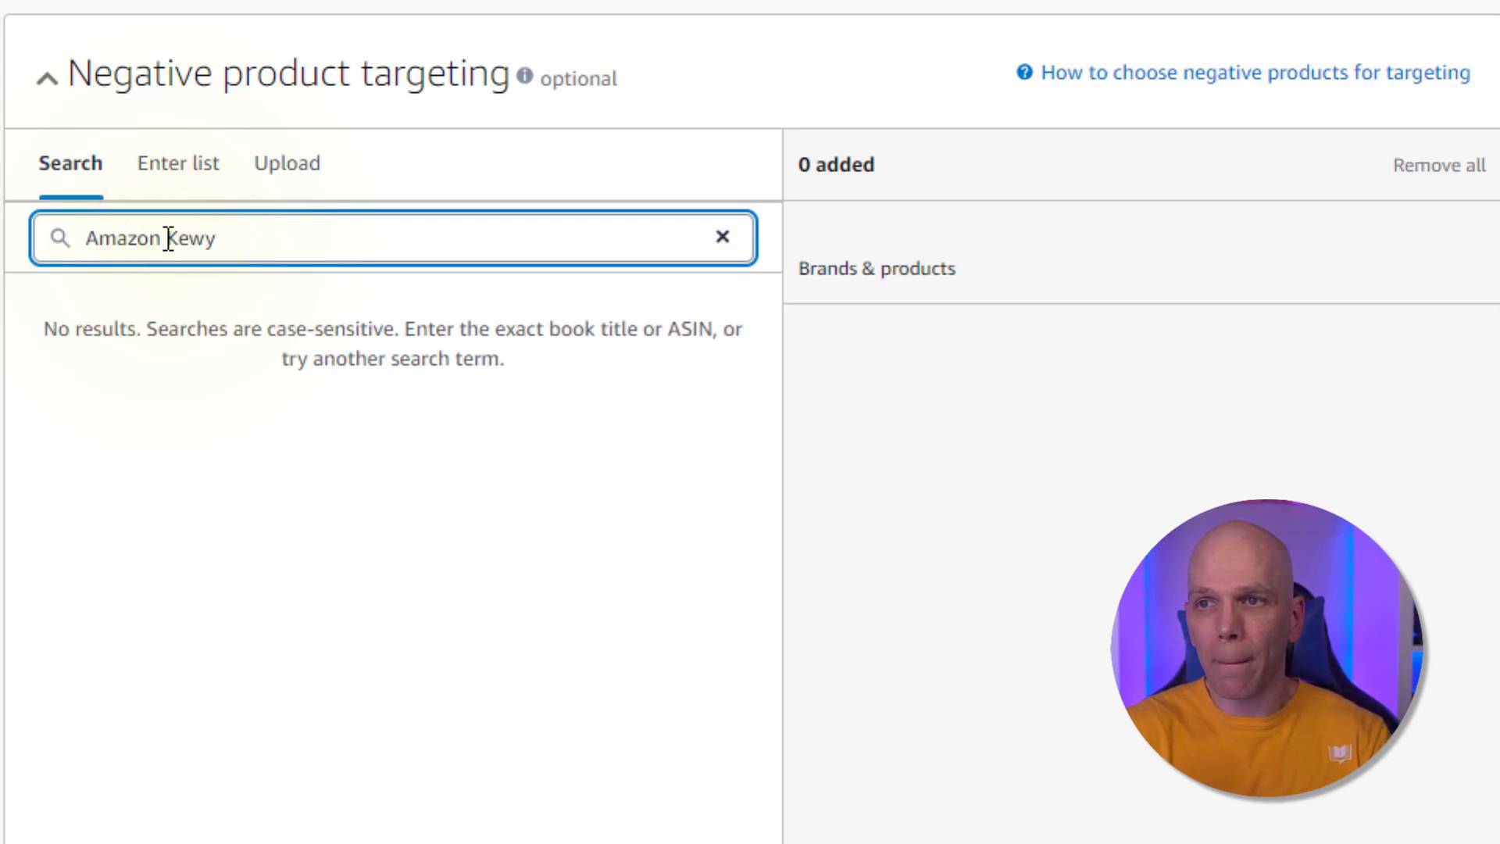
pyautogui.write('words f')
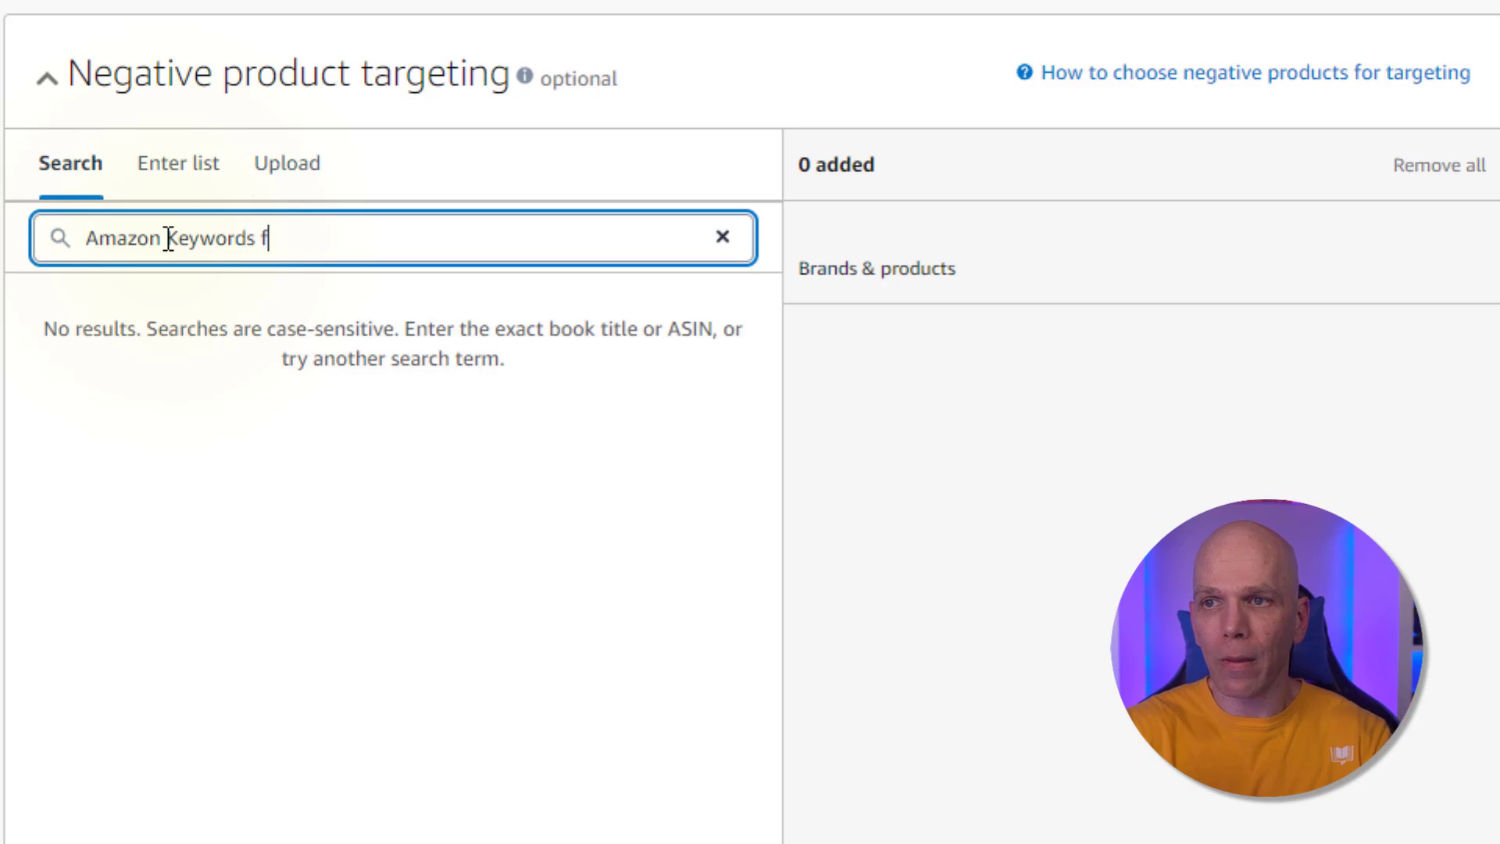
pyautogui.write('or Books')
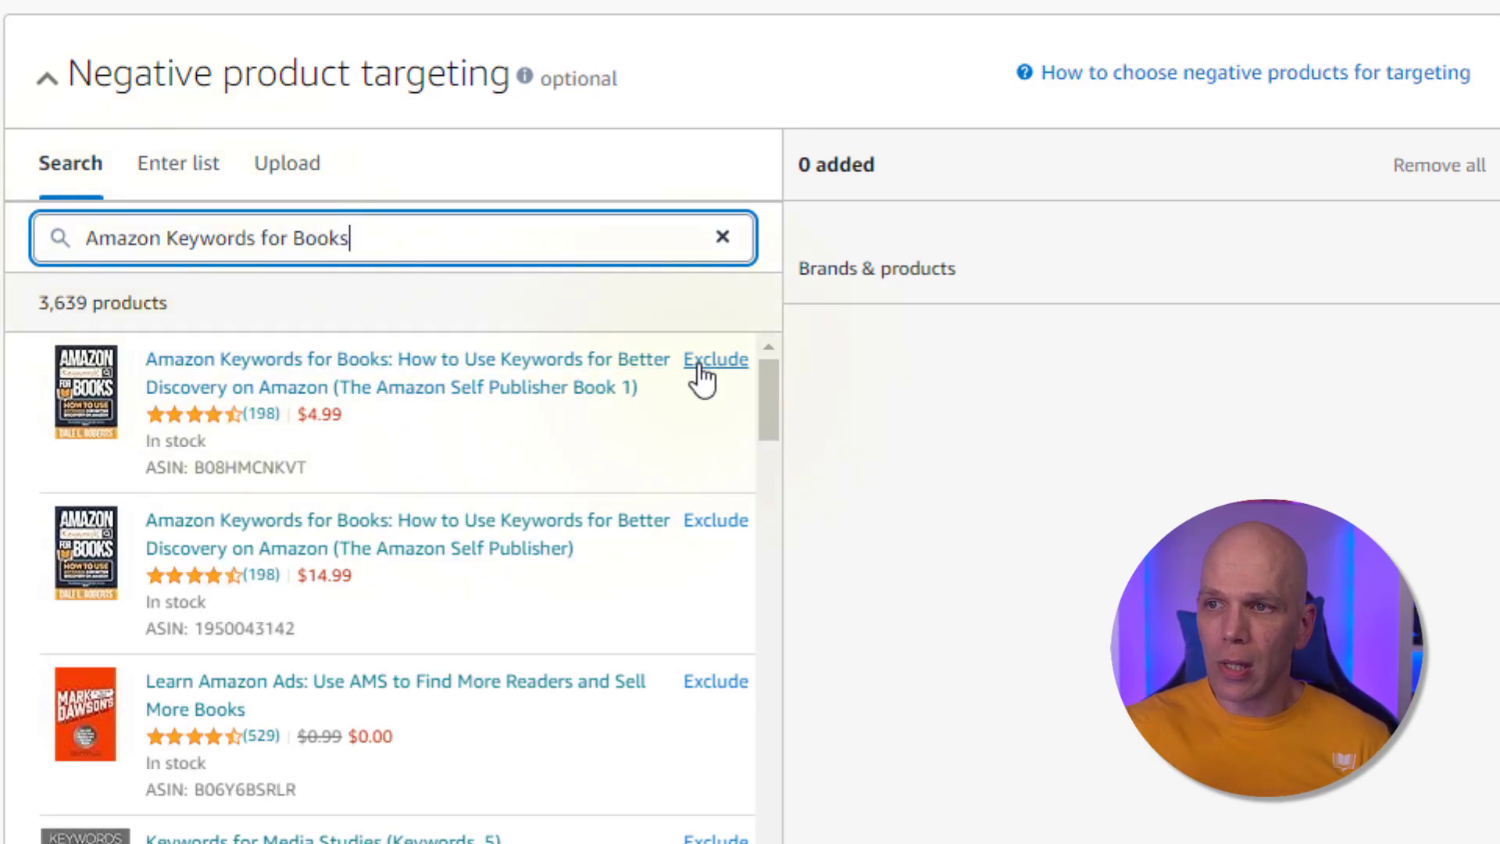
pyautogui.click(700, 366)
pyautogui.click(705, 525)
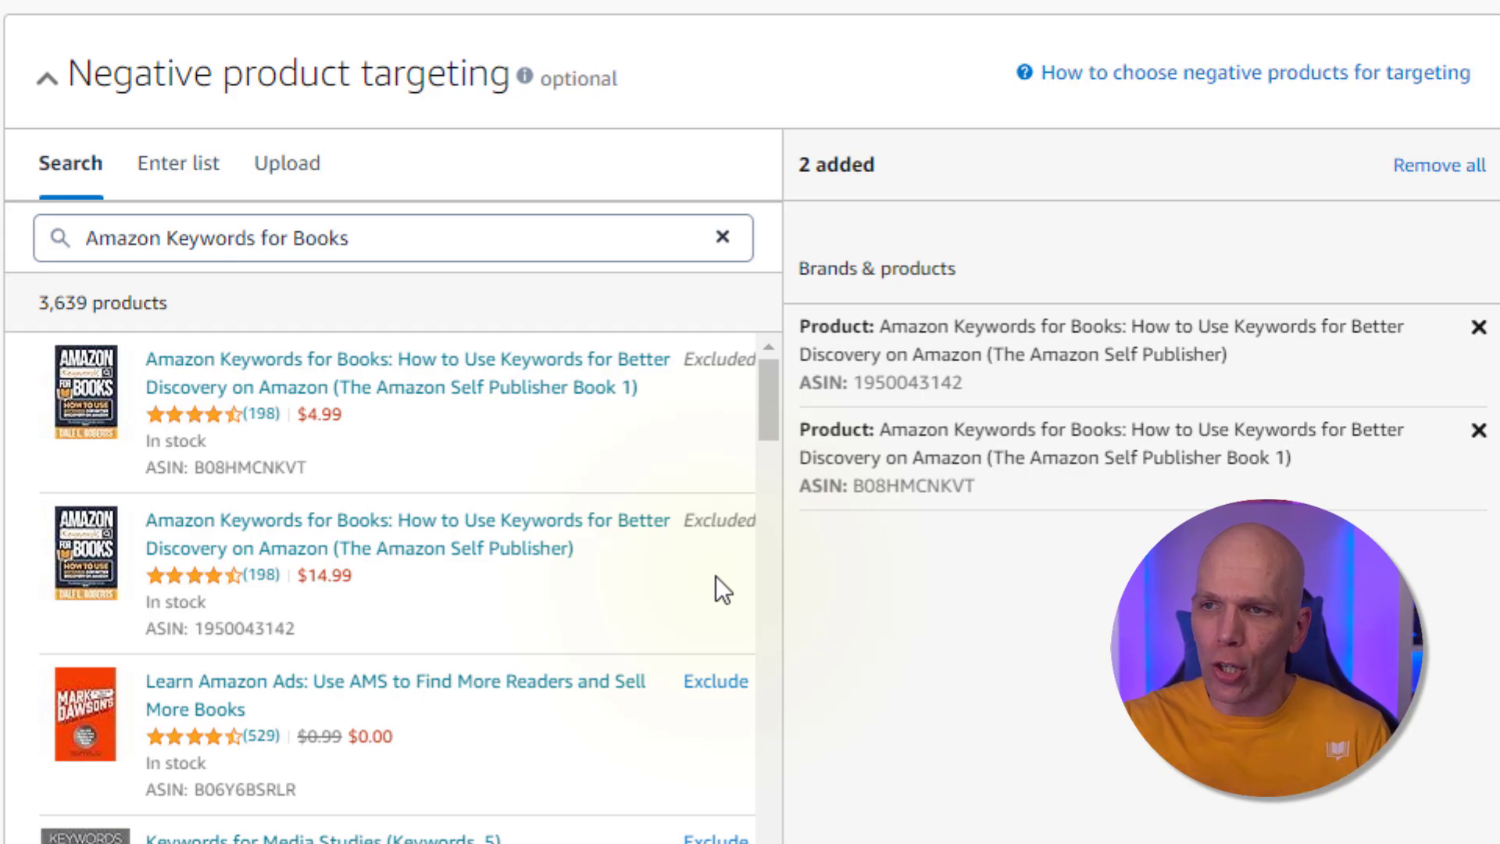
# Choose the Dynamic bids - down only bidding strategy and raise top of search (first page) bids by 10%
pyautogui.click(279, 229)
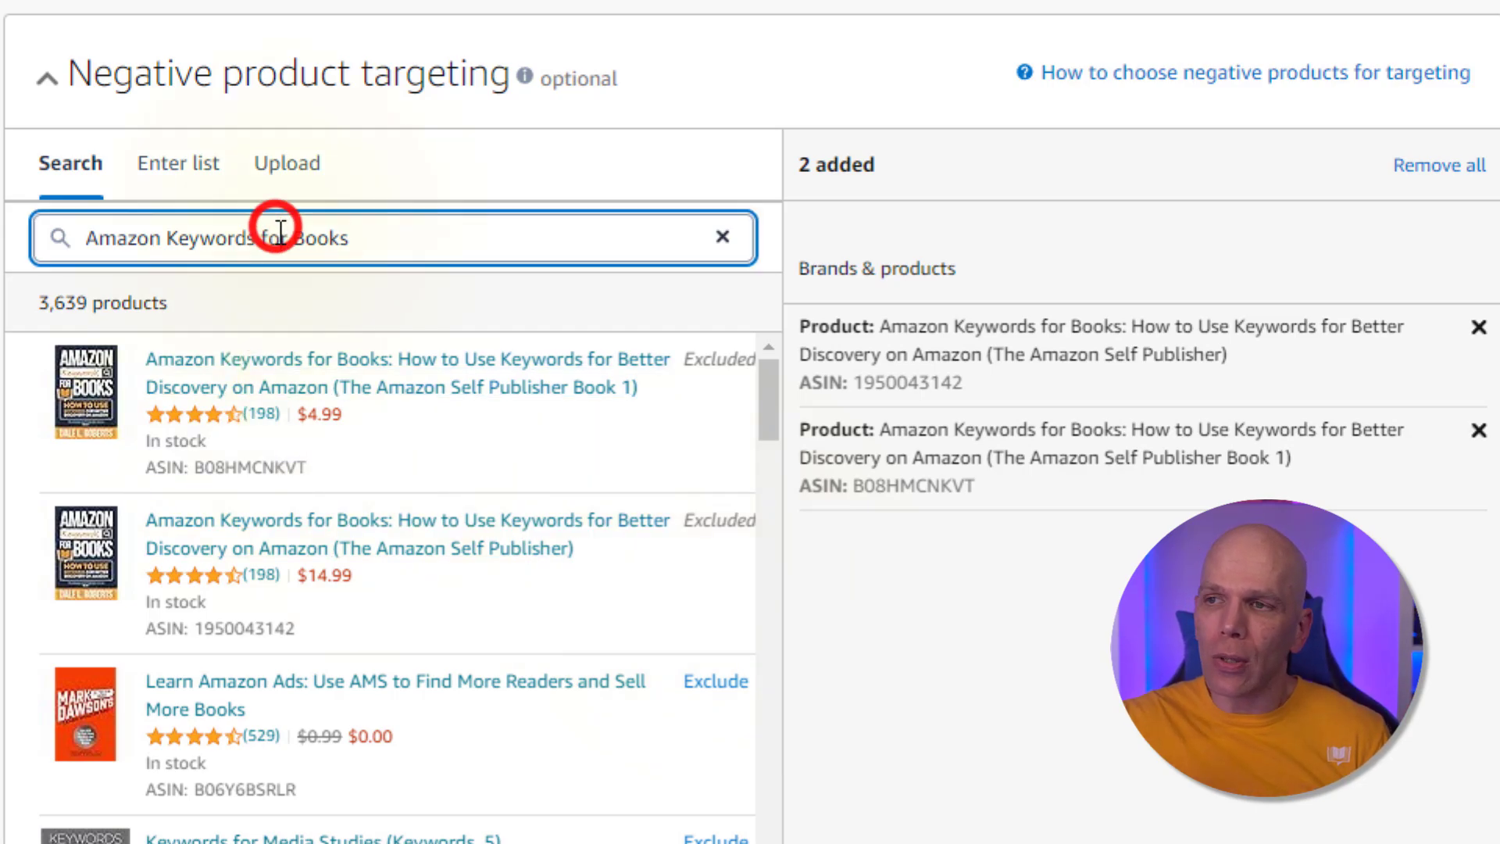
pyautogui.scroll(-2, 960, 612)
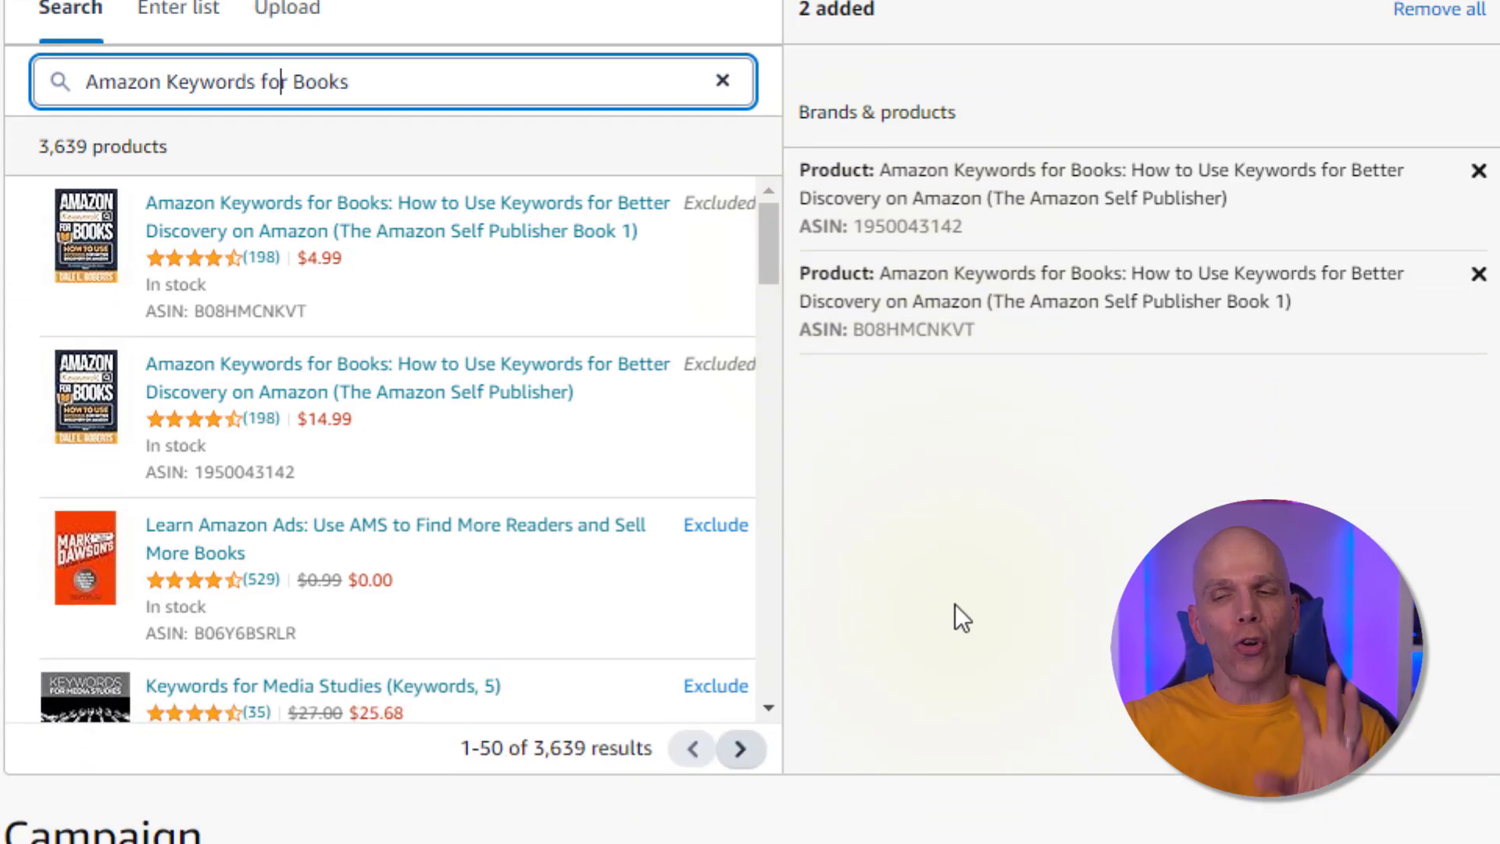
pyautogui.scroll(-4, 955, 606)
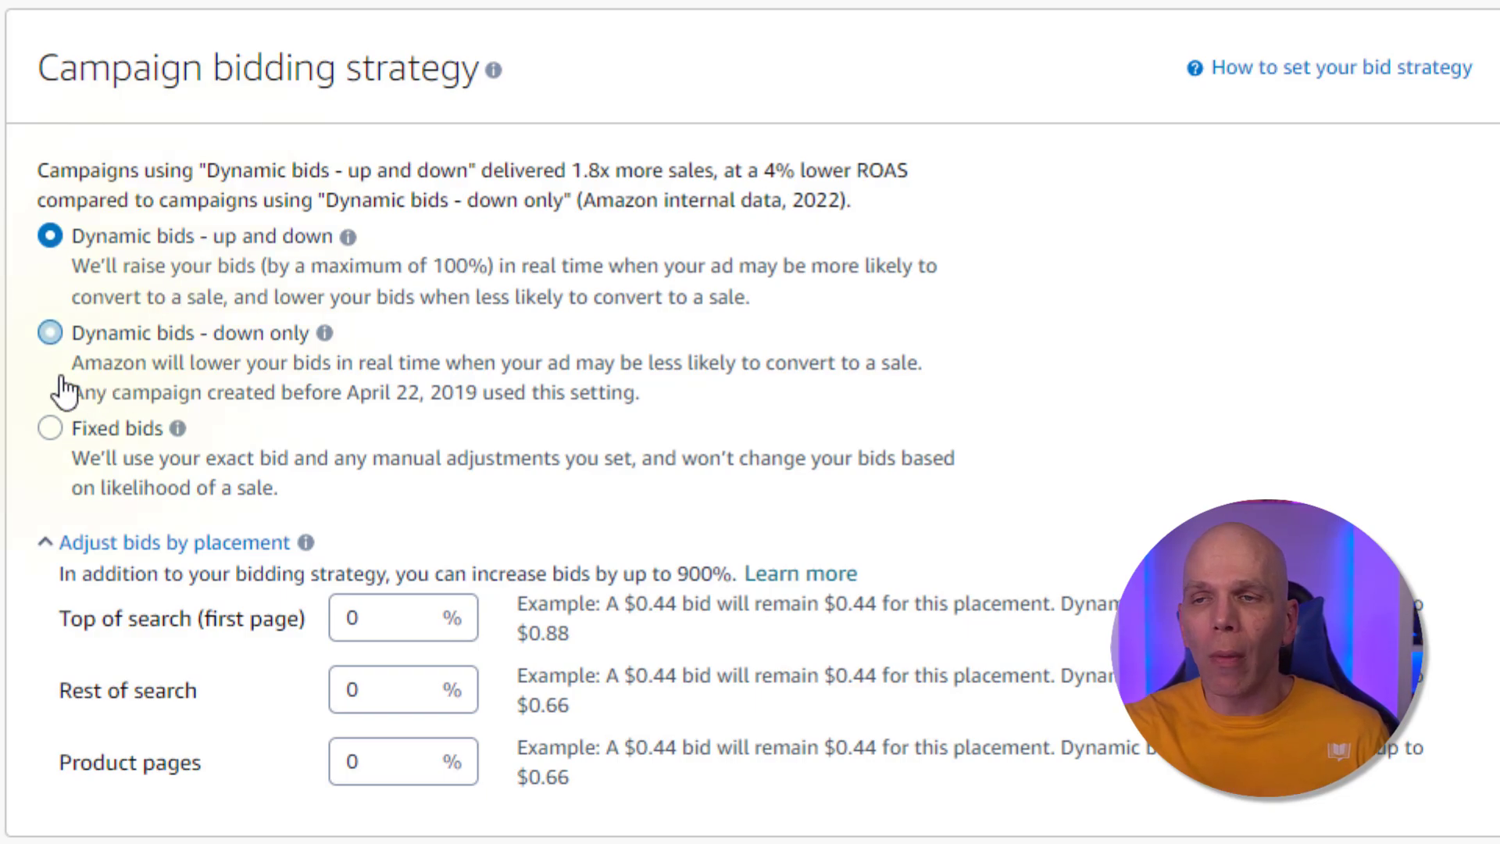
pyautogui.click(51, 337)
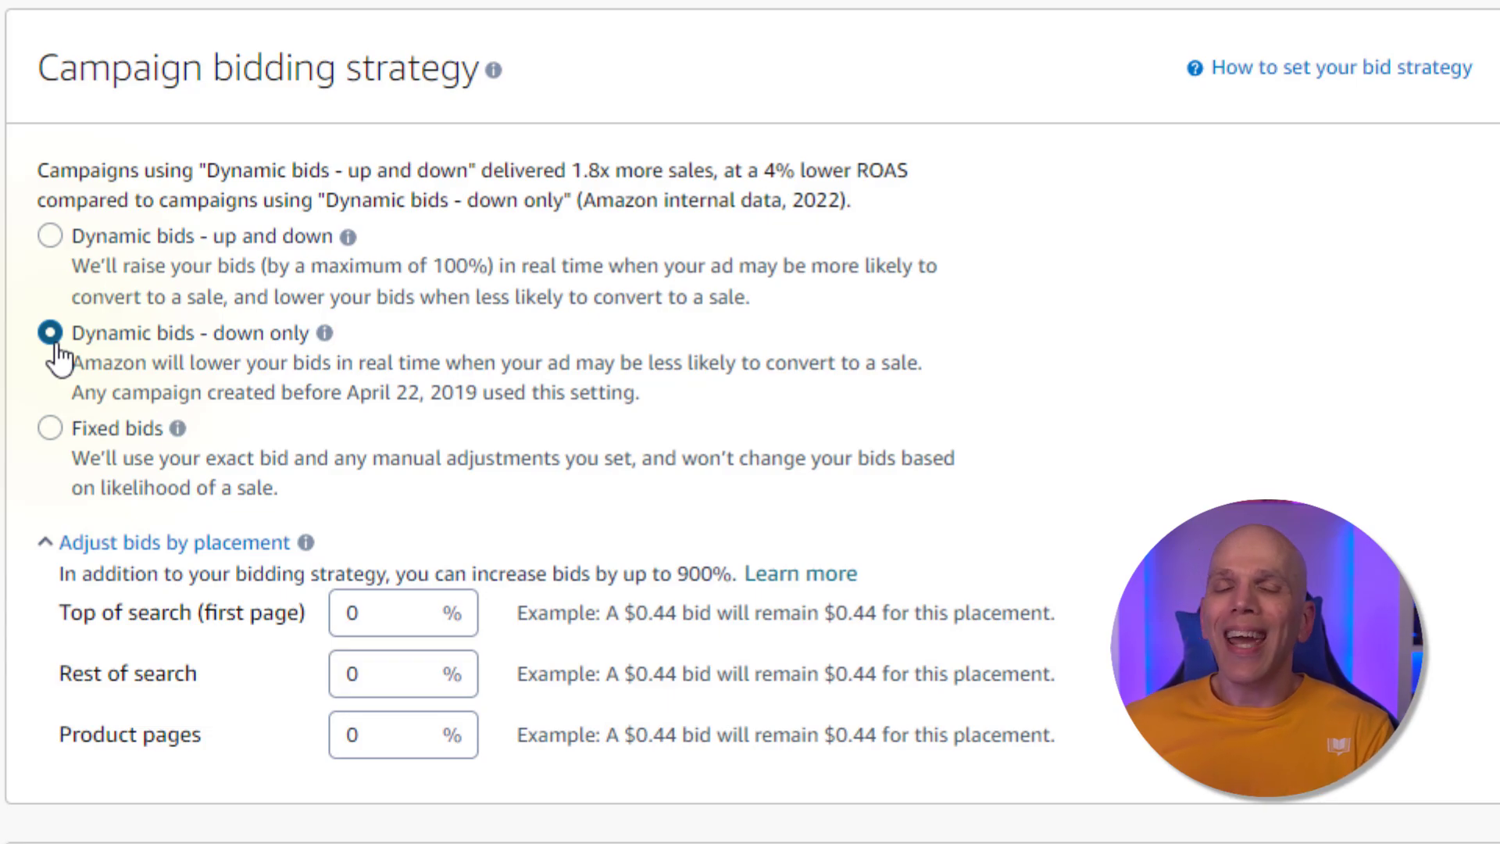
pyautogui.click(56, 428)
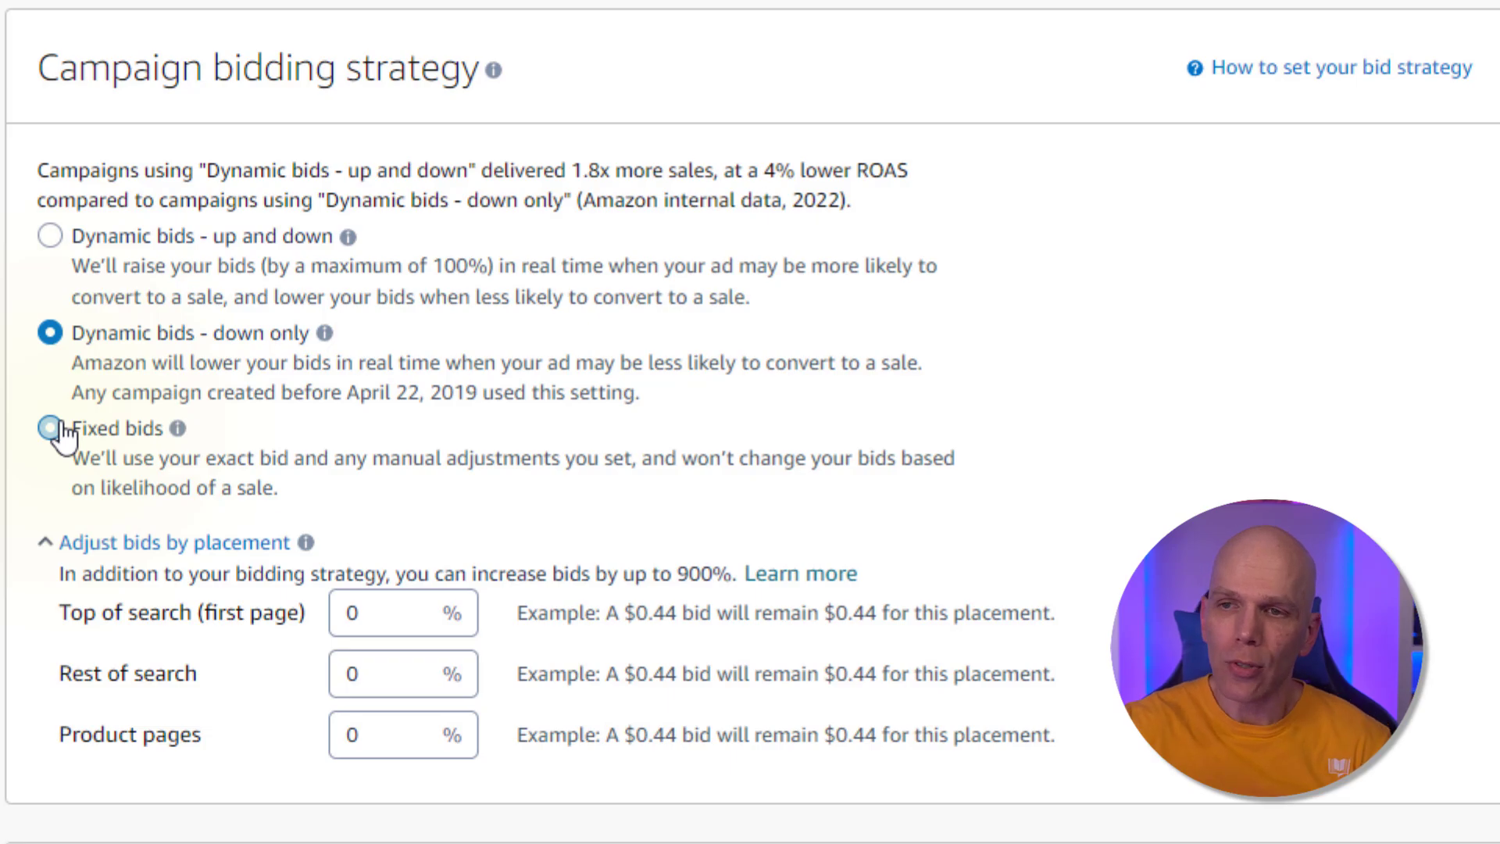
pyautogui.scroll(-4, 63, 433)
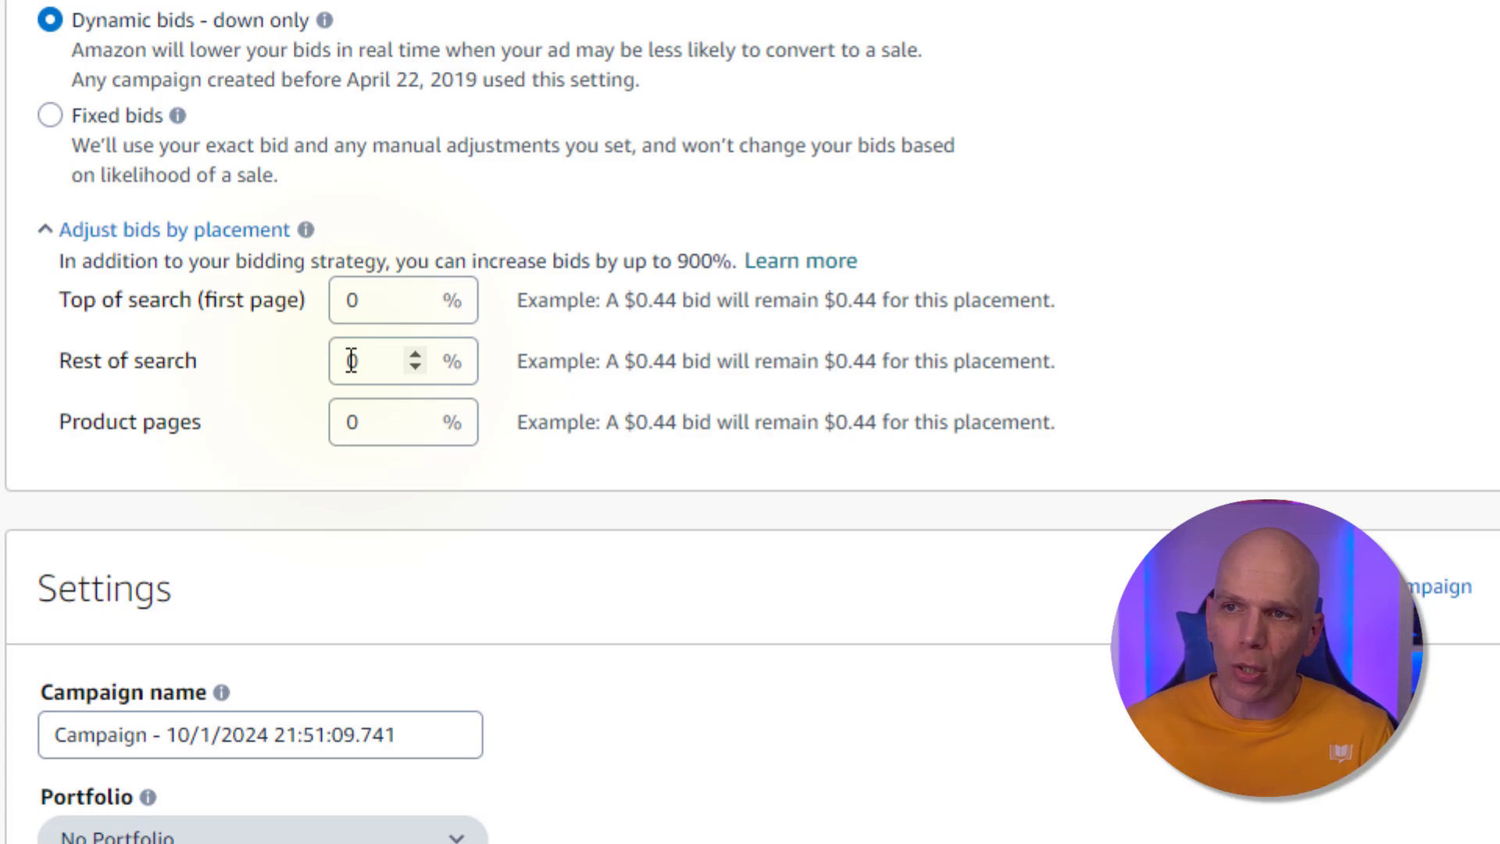
pyautogui.click(350, 300)
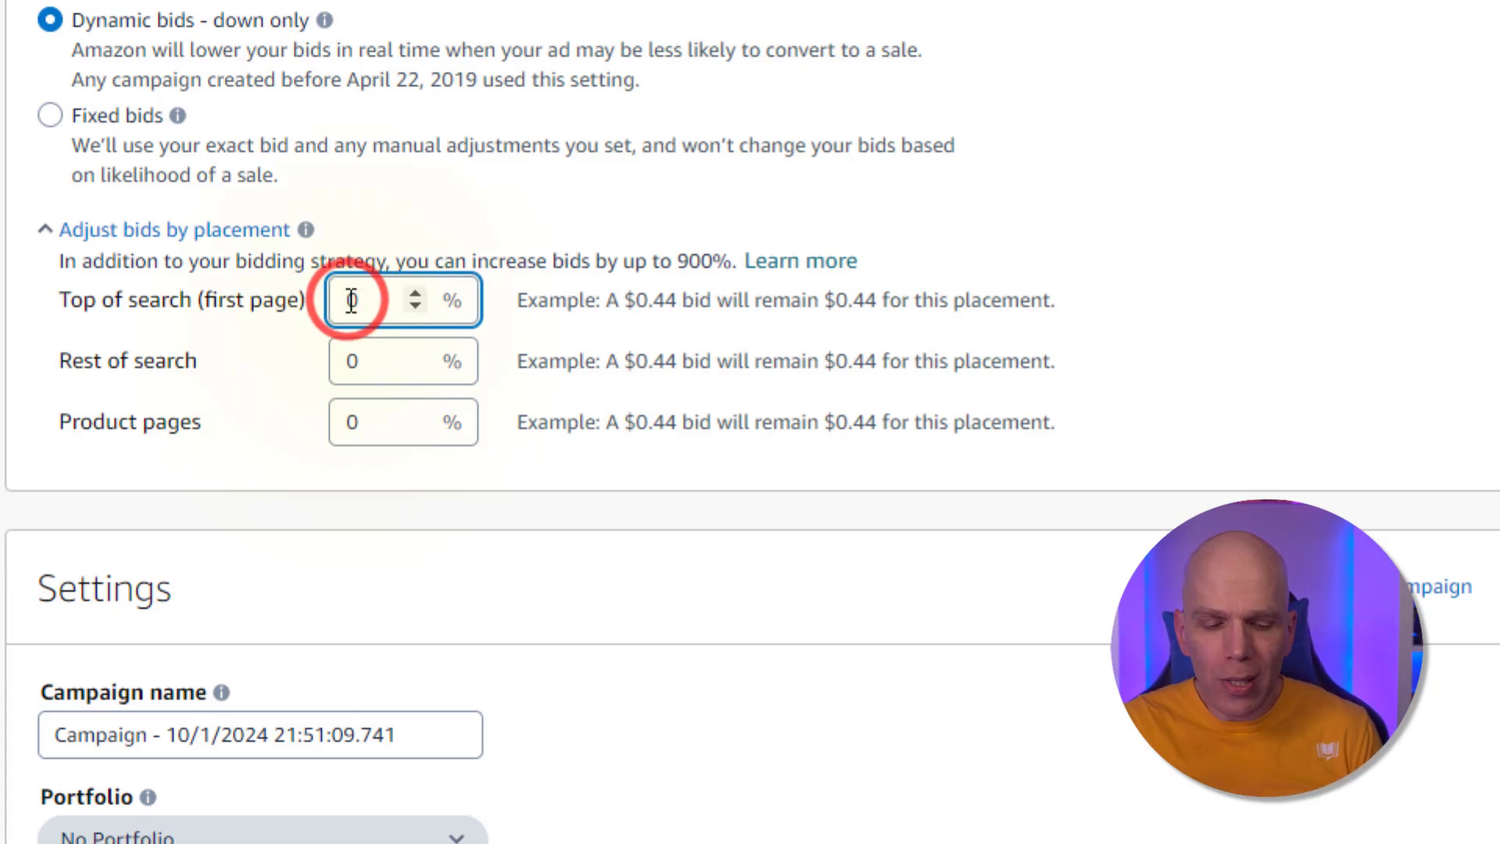
pyautogui.write('1')
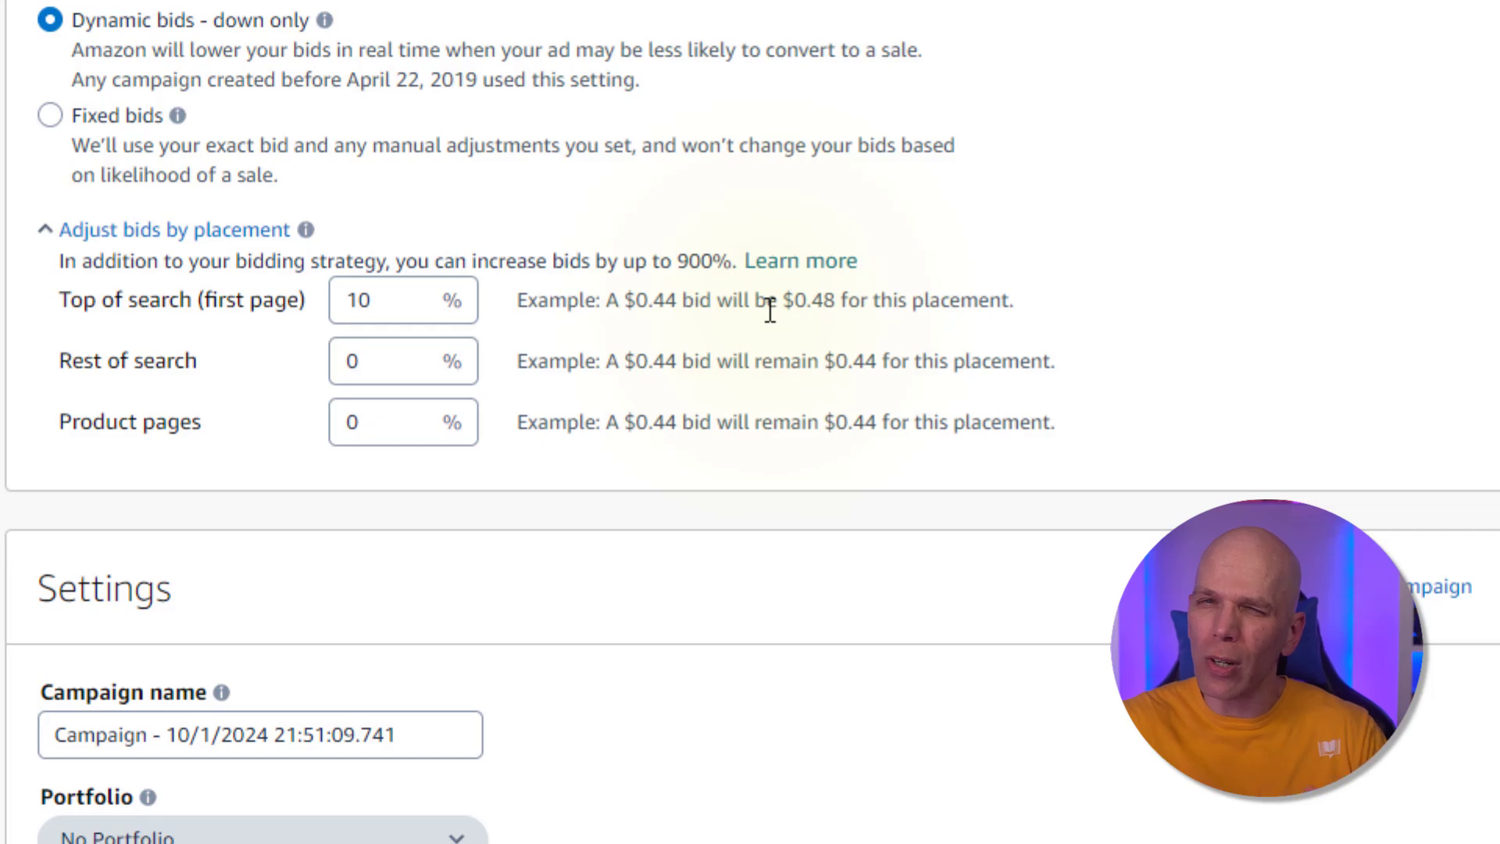
# Rename the campaign to ADS Auto 100124
pyautogui.scroll(-4, 115, 441)
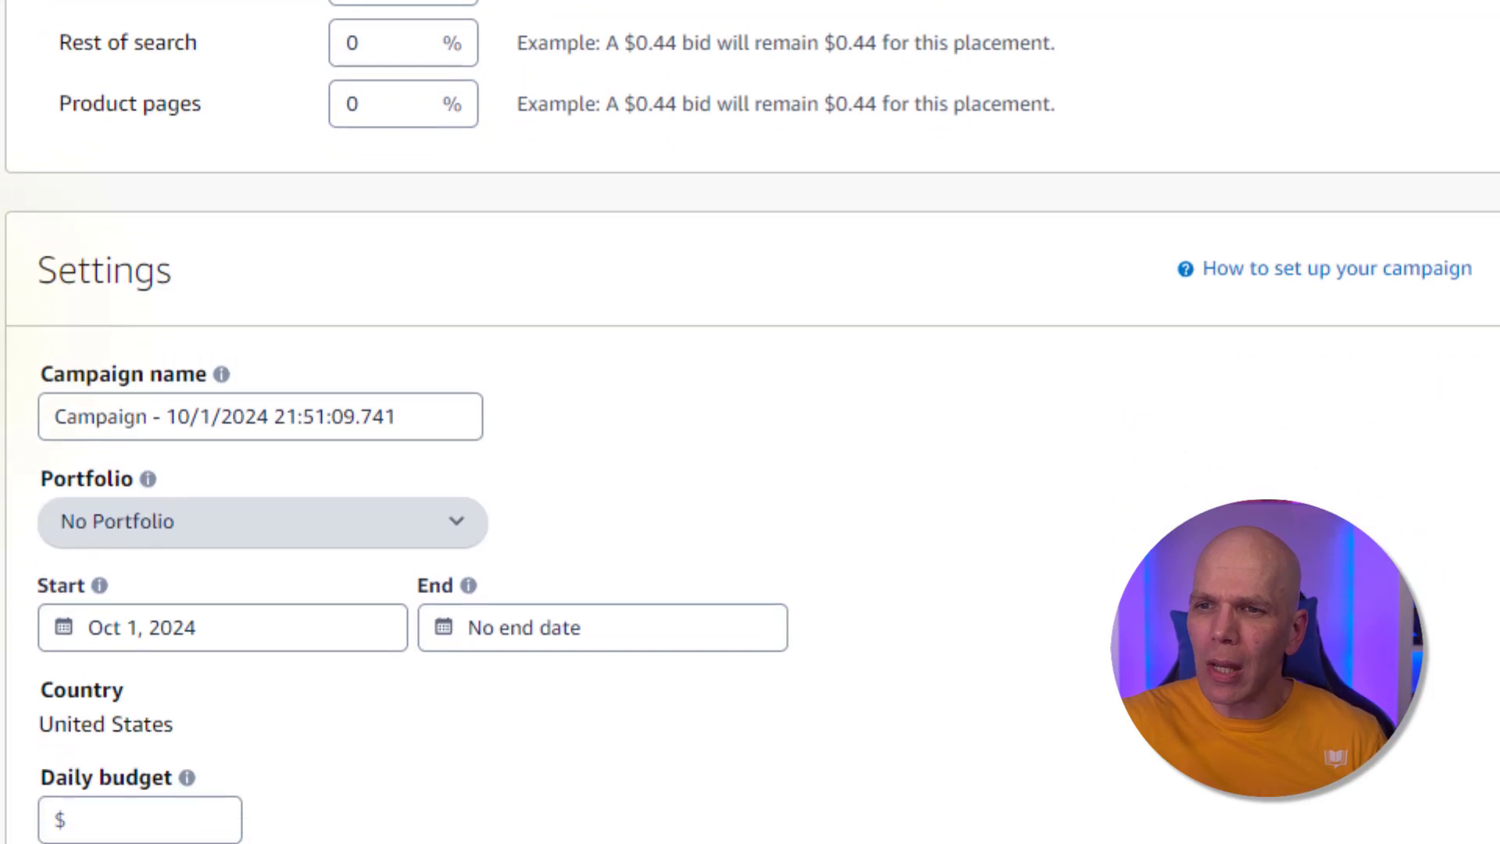
pyautogui.scroll(-3, 96, 199)
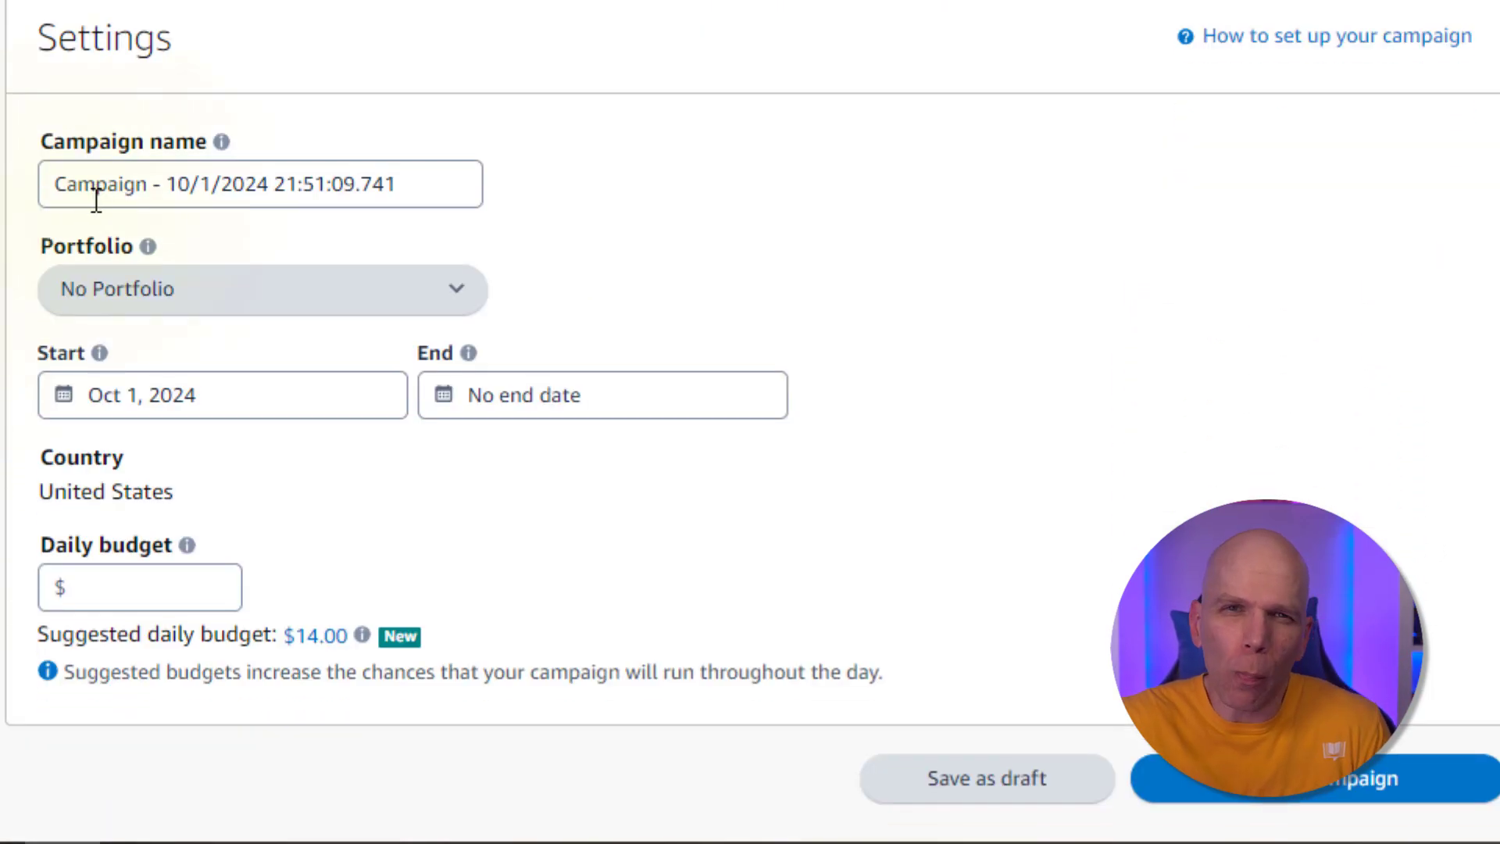
pyautogui.tripleClick(95, 201)
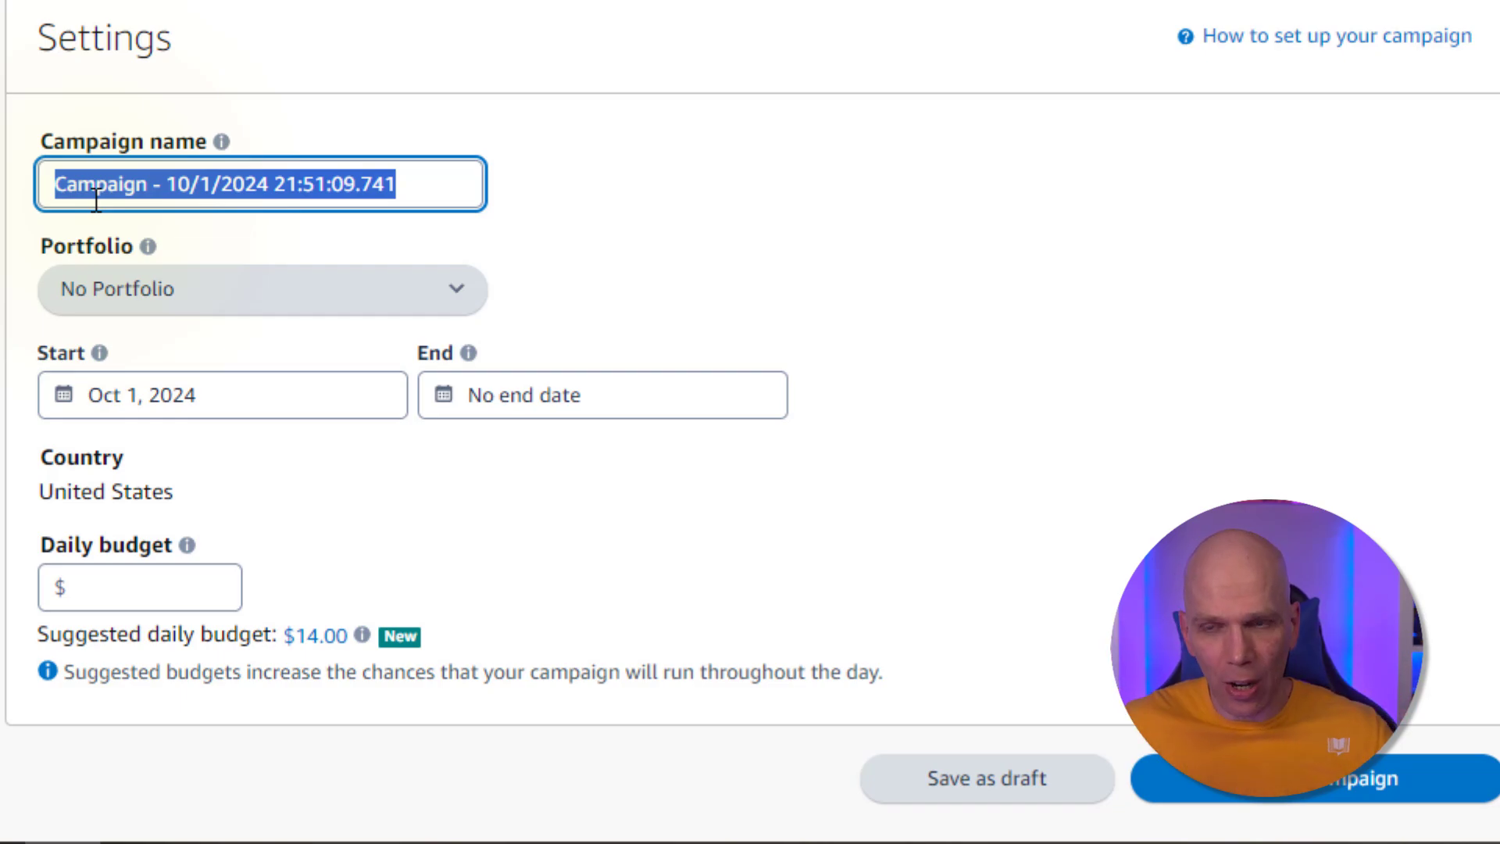
pyautogui.write('ADS')
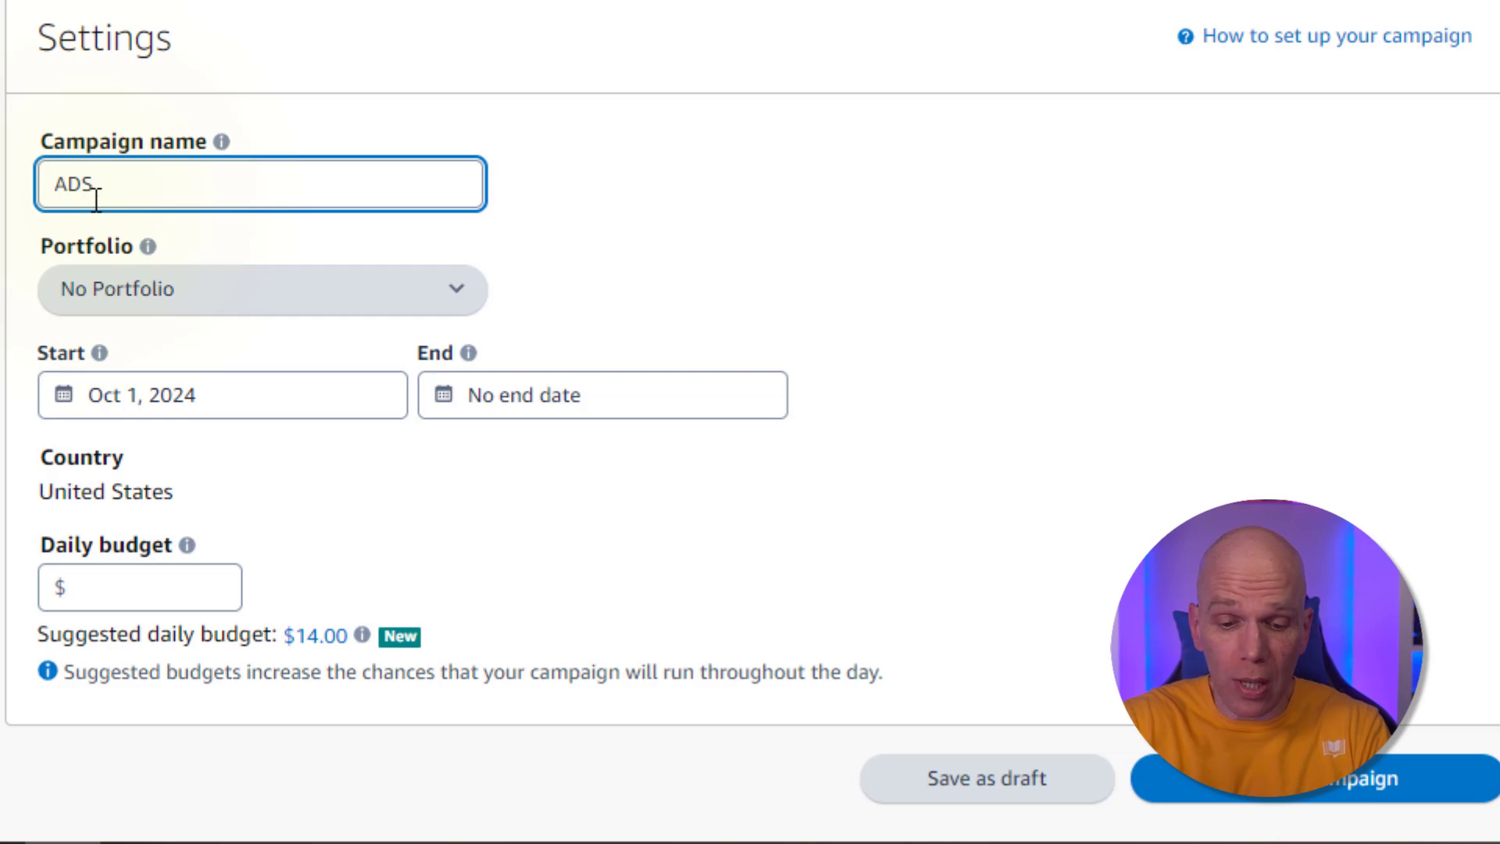
pyautogui.write(' Auto')
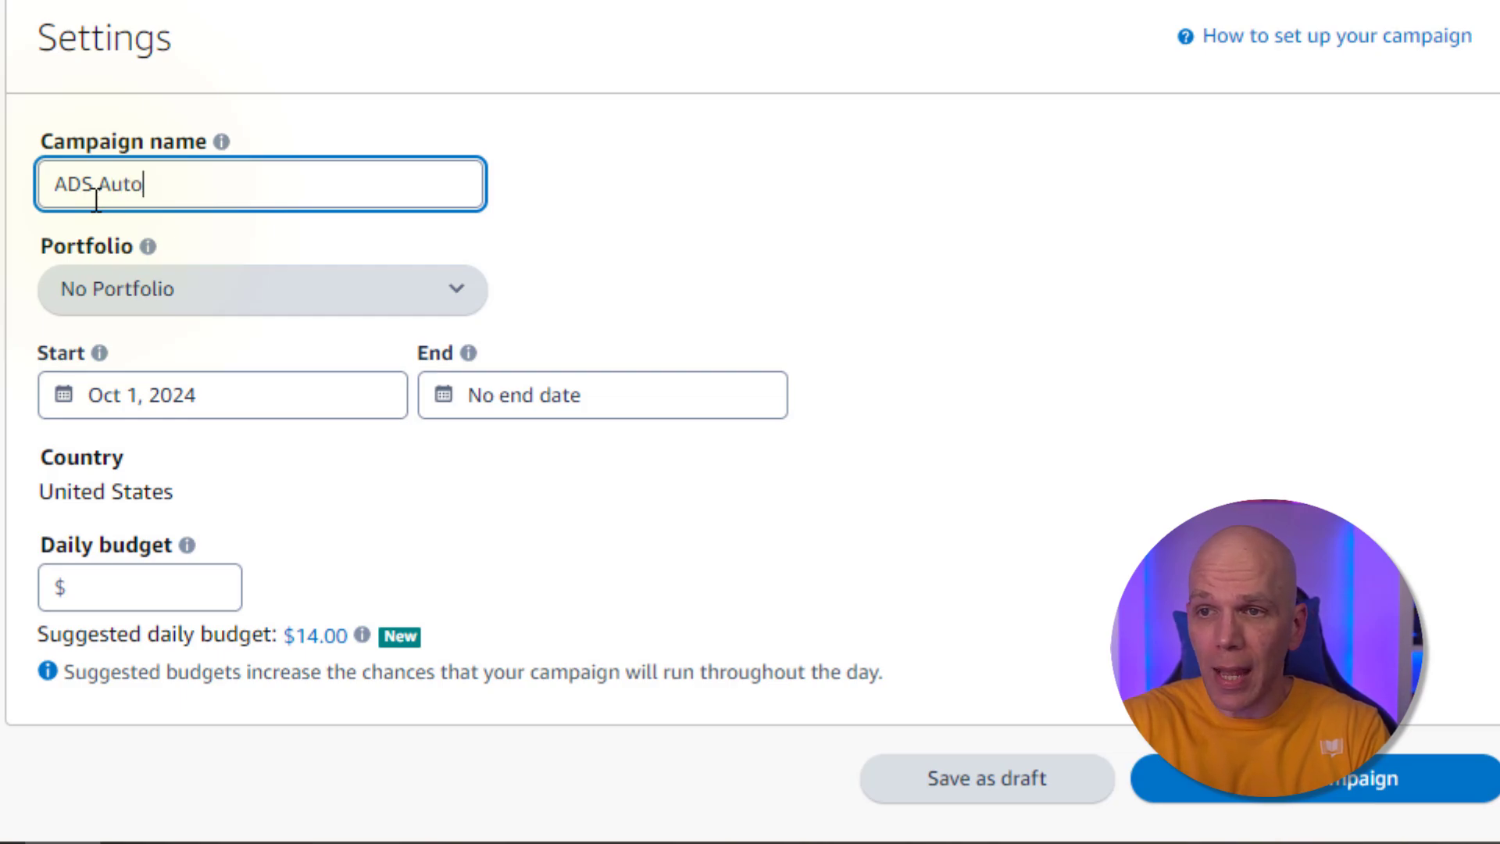
pyautogui.write(' 000124')
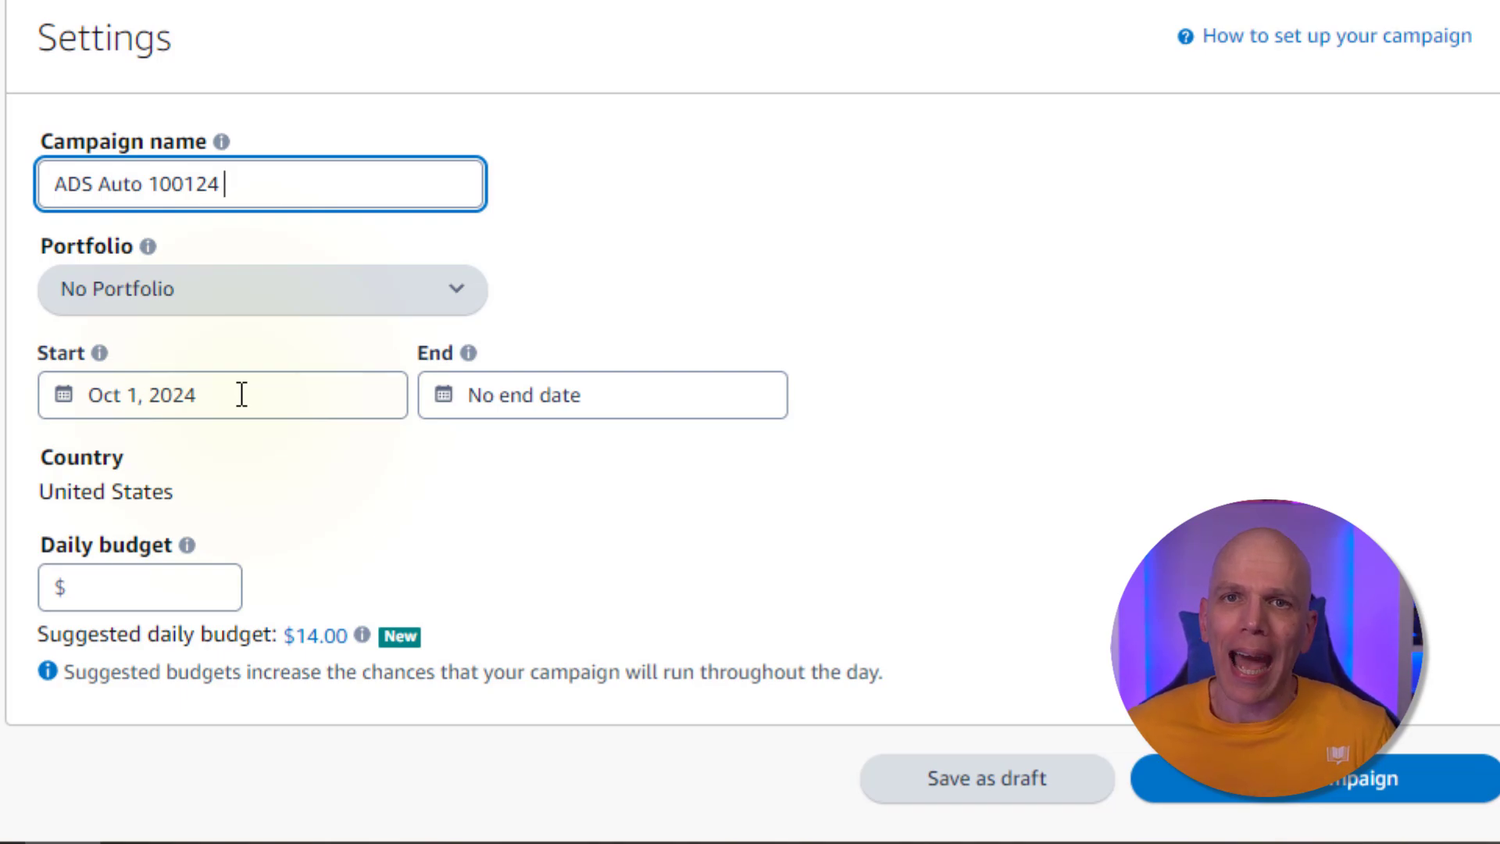
# Apply the suggested $14.00 daily budget and launch the campaign
pyautogui.scroll(-4, 561, 356)
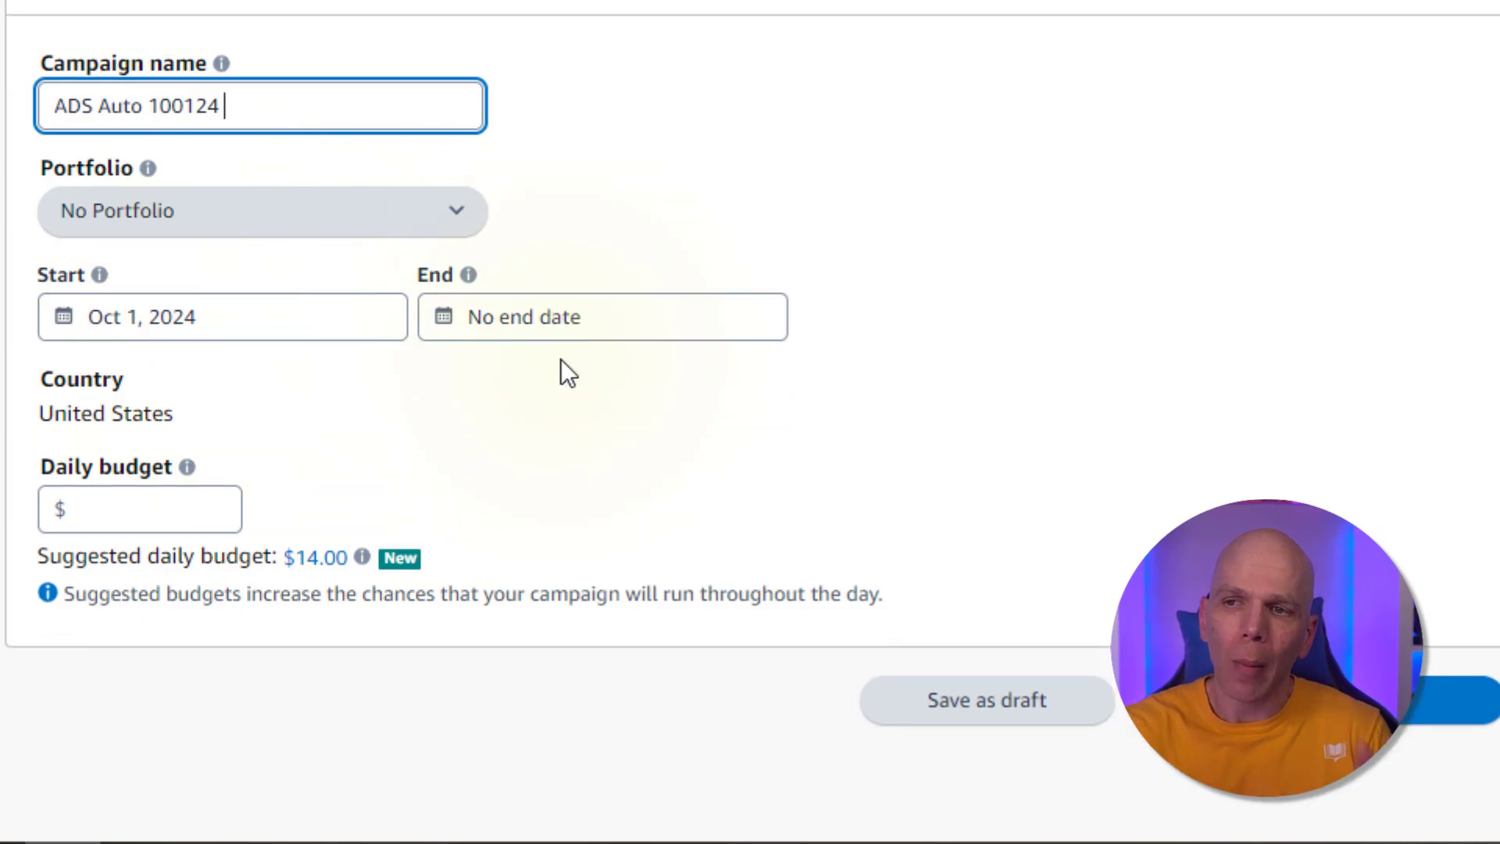
pyautogui.click(149, 275)
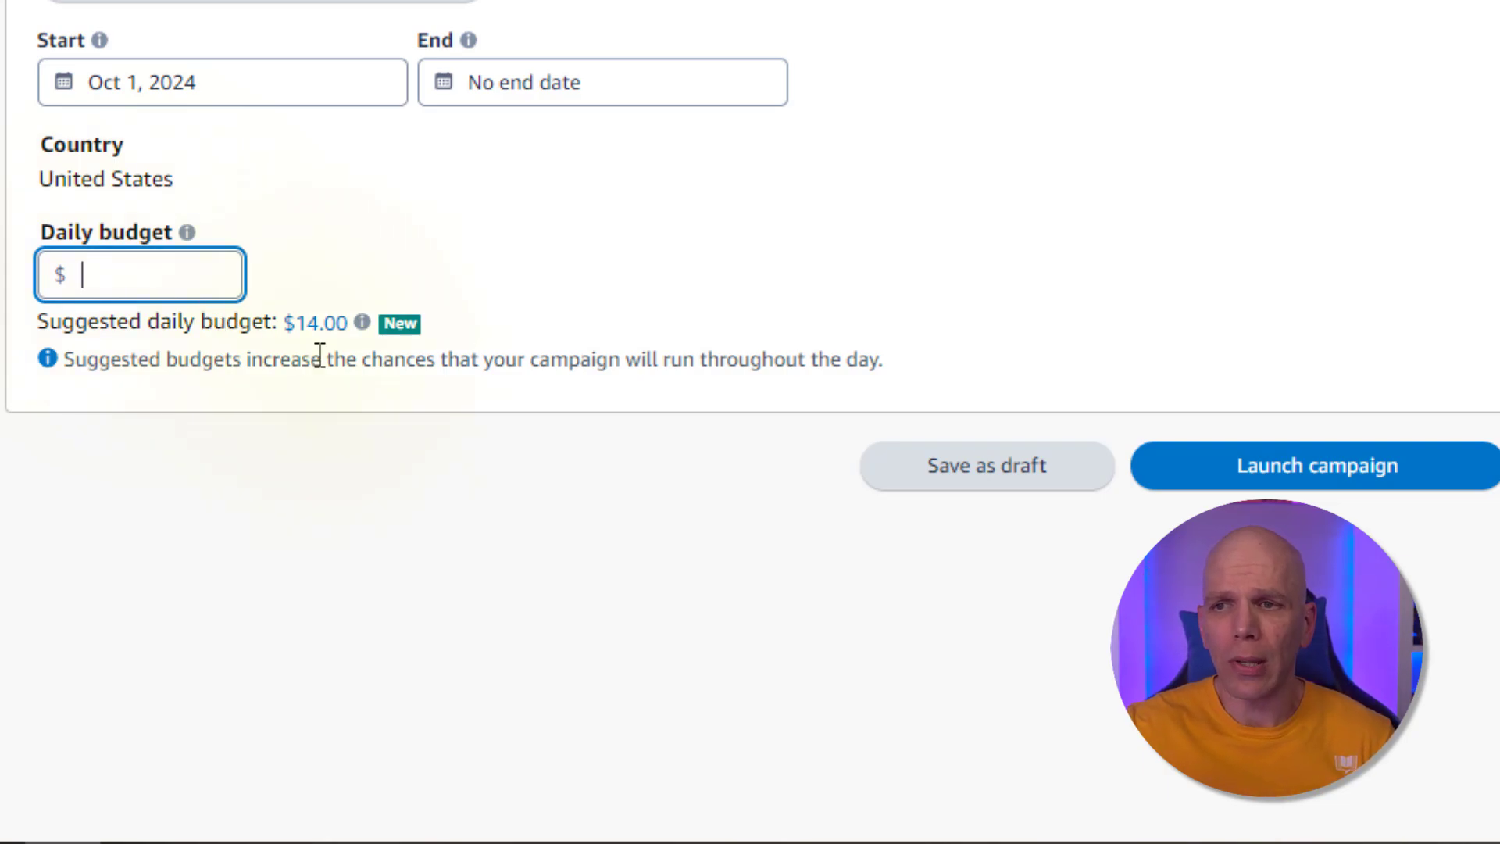
pyautogui.click(318, 323)
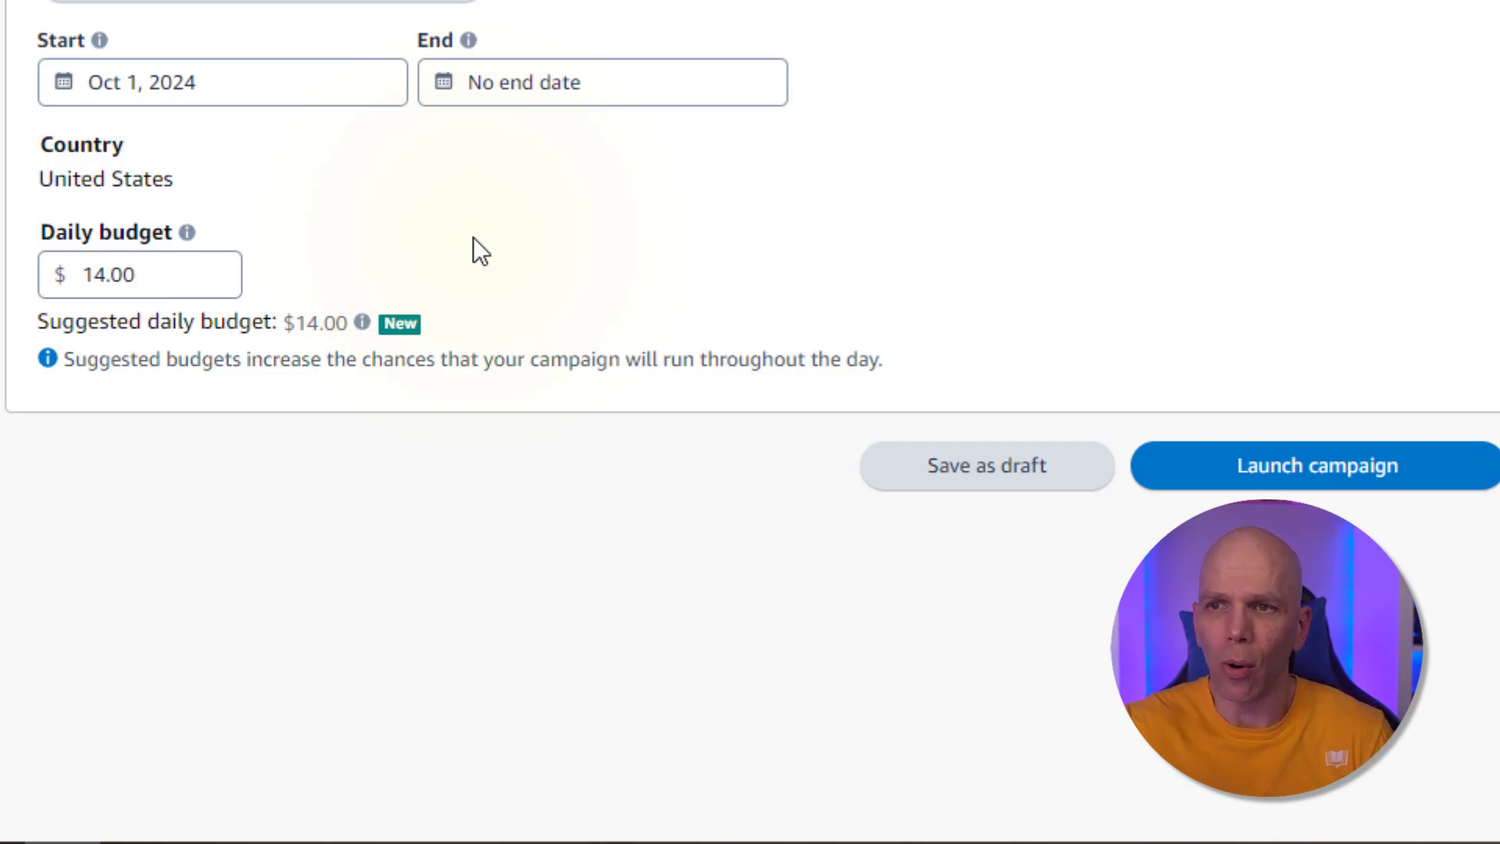
pyautogui.click(1244, 474)
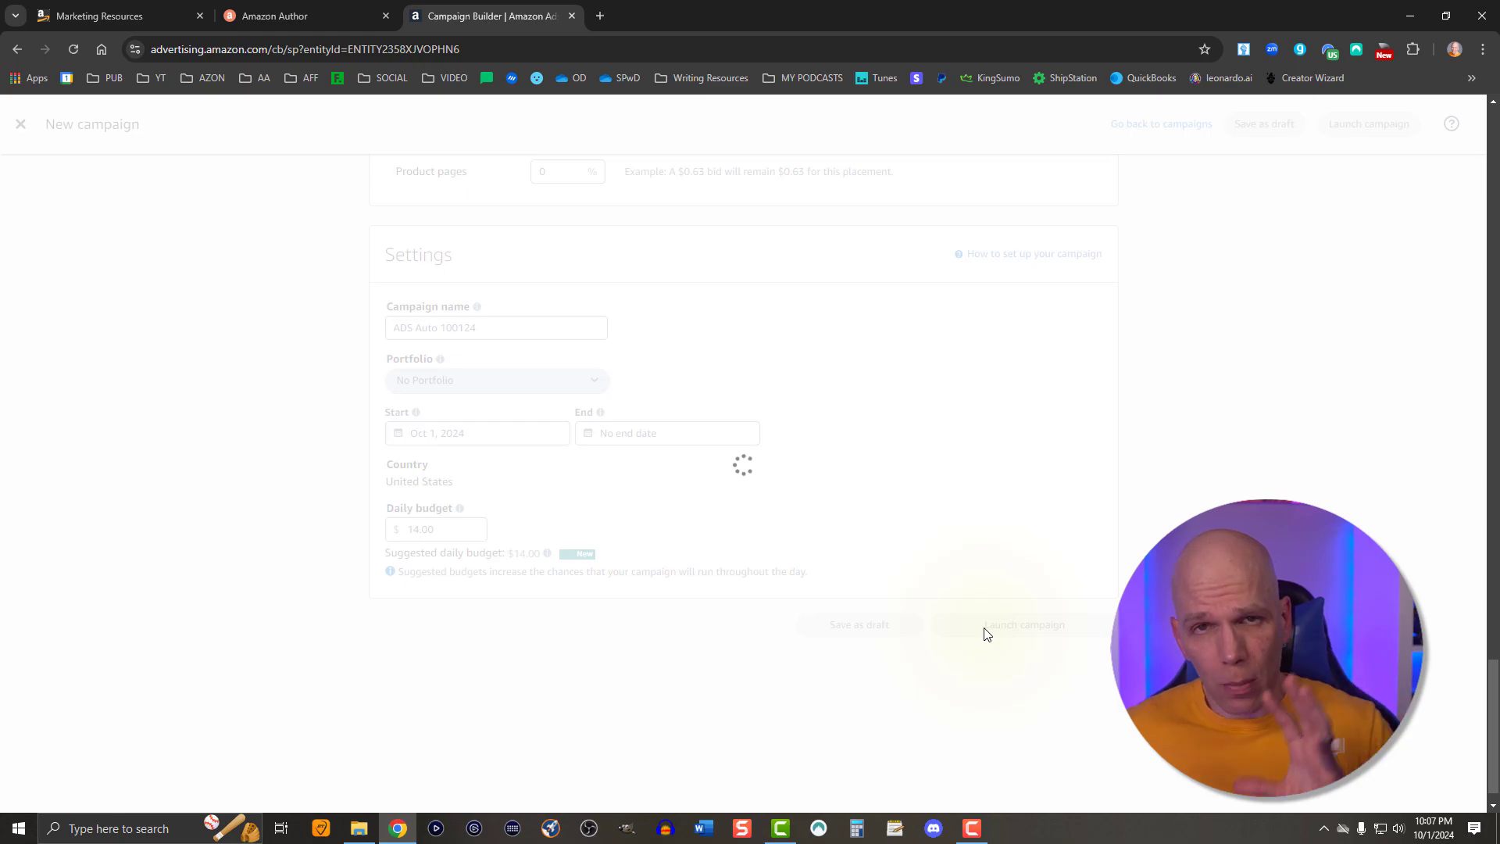
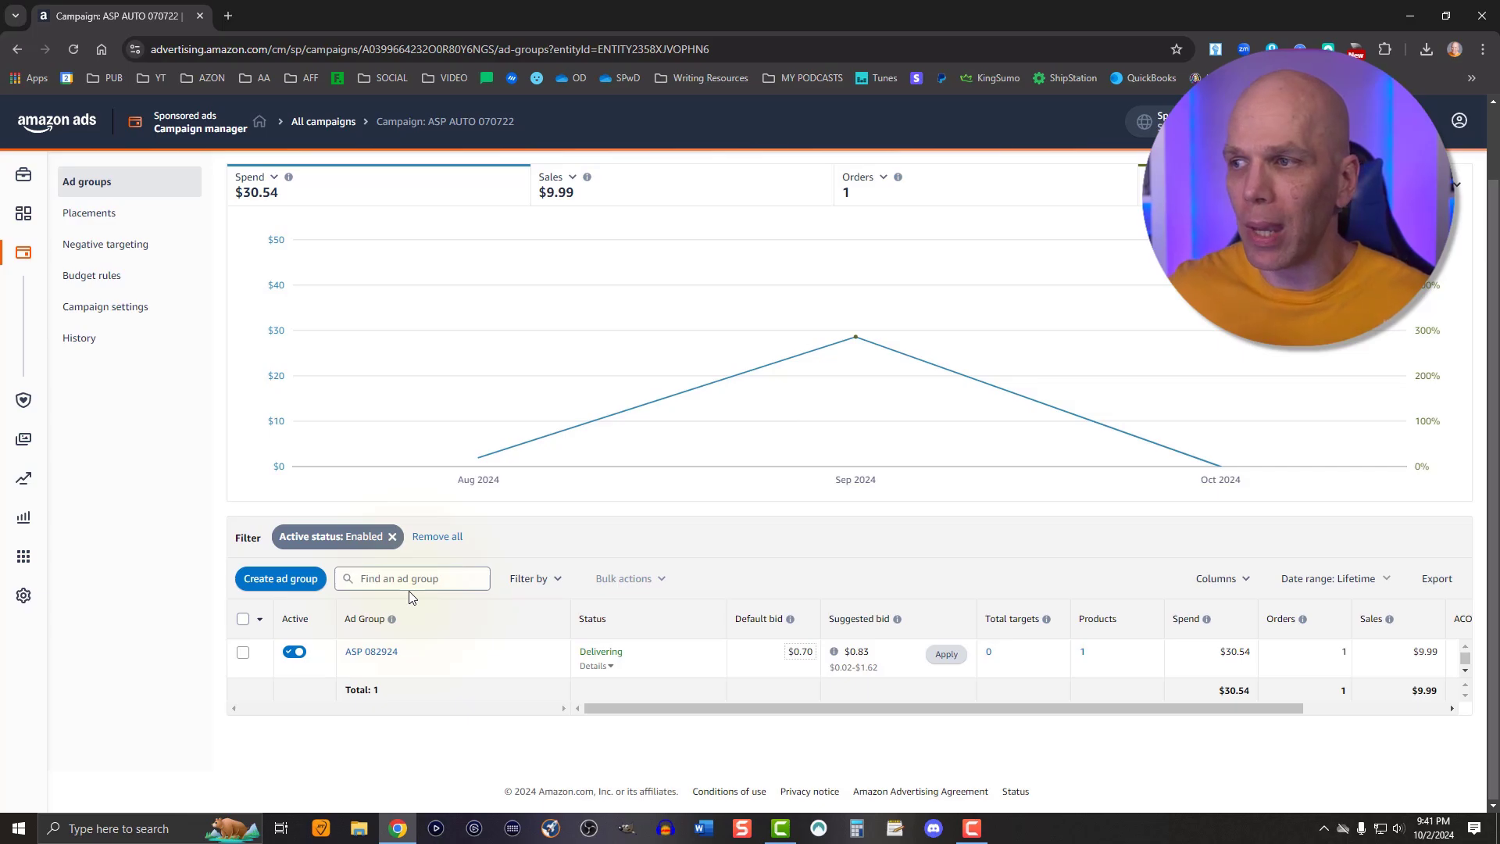
# Open the ASP 082924 ad group while keeping the campaign page open in a second tab
pyautogui.moveTo(602, 709)
pyautogui.mouseDown()
pyautogui.moveTo(809, 717)
pyautogui.moveTo(661, 709)
pyautogui.moveTo(908, 702)
pyautogui.moveTo(570, 710)
pyautogui.moveTo(588, 705)
pyautogui.mouseUp()
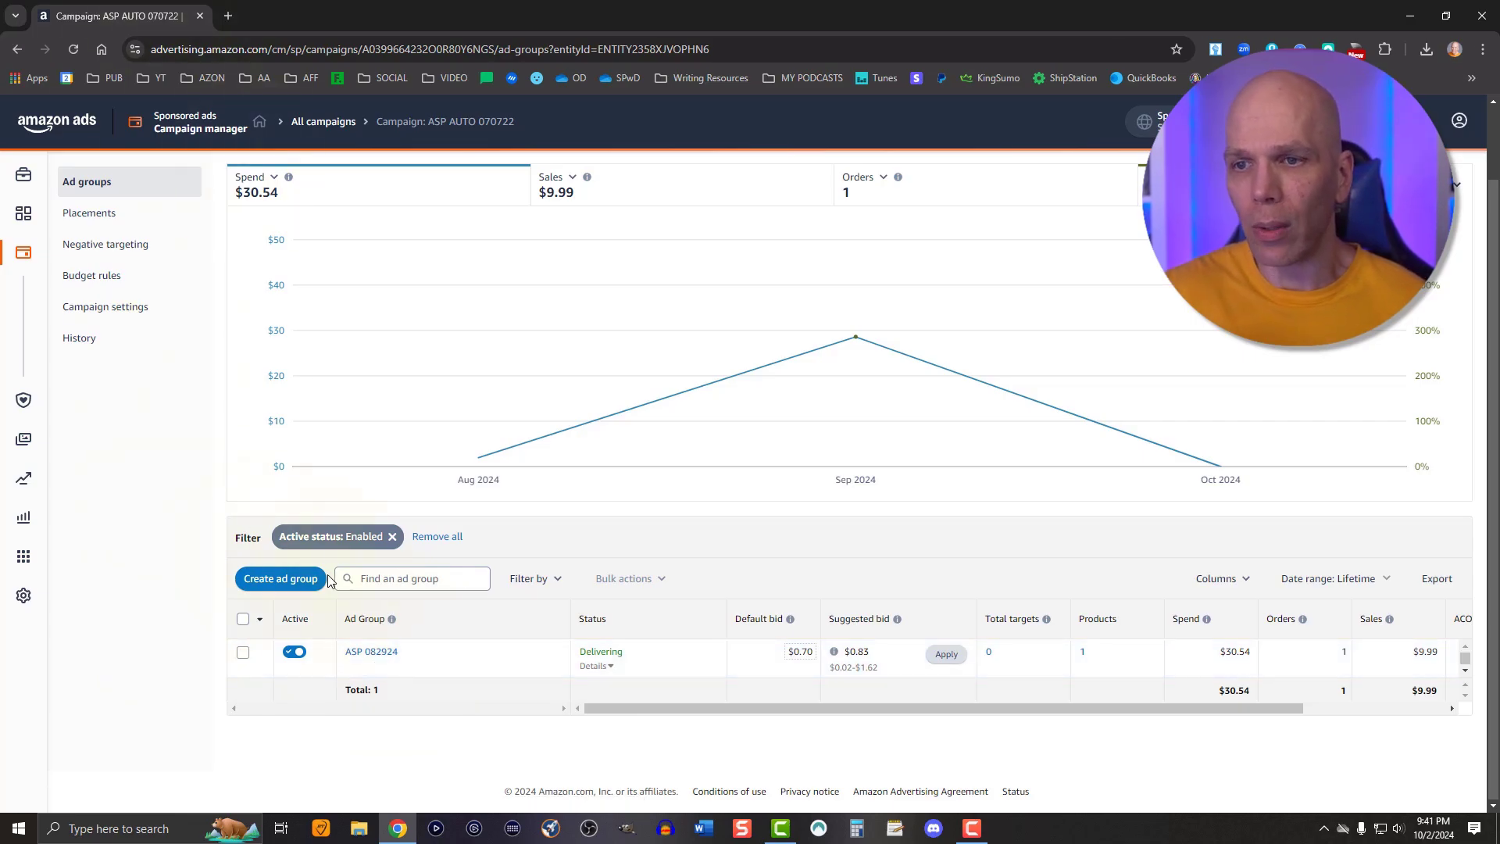
pyautogui.click(368, 655)
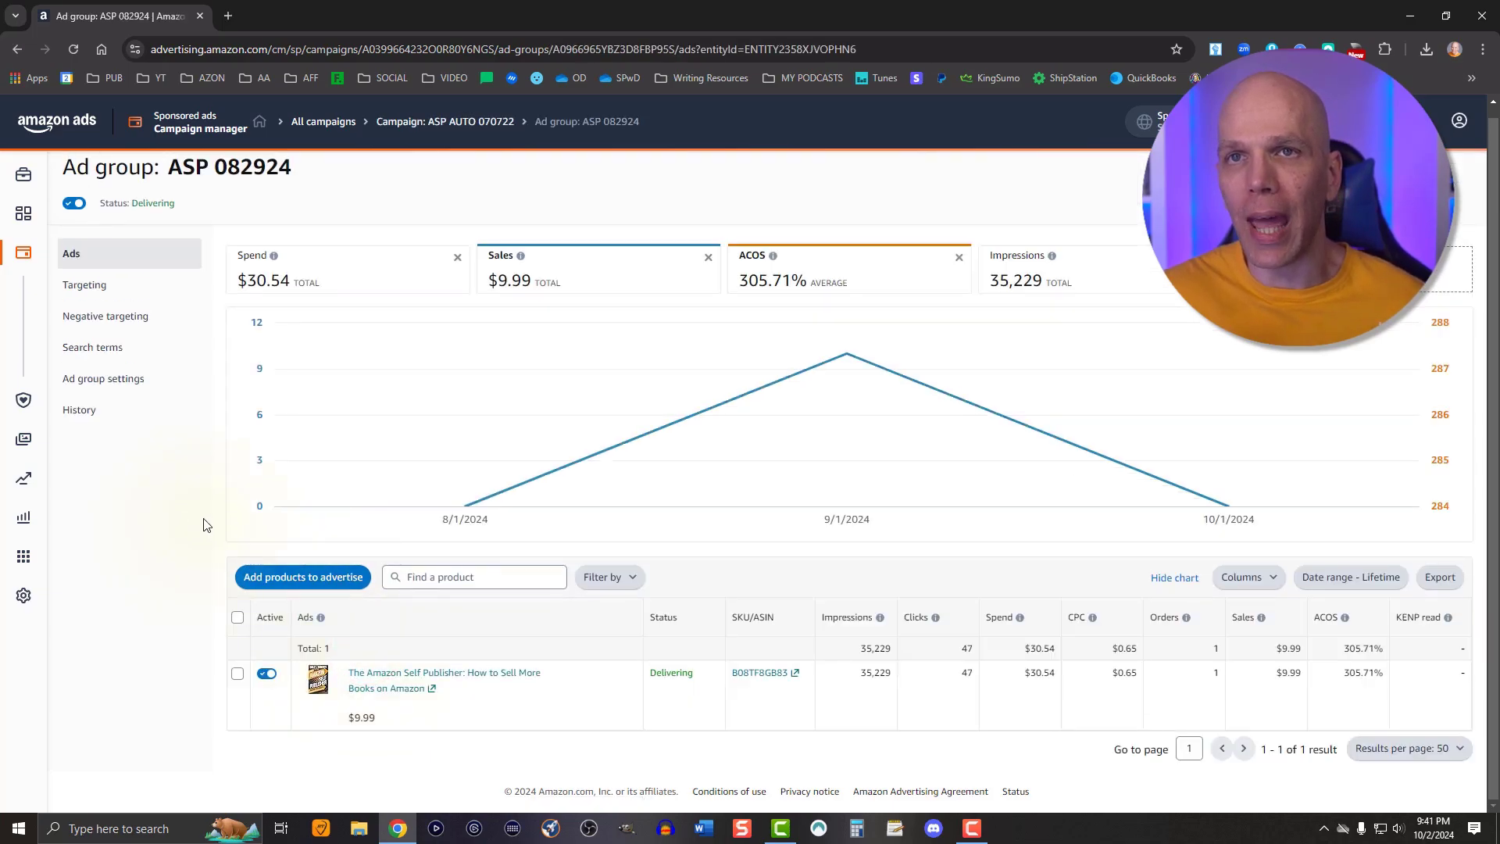
pyautogui.middleClick(17, 53)
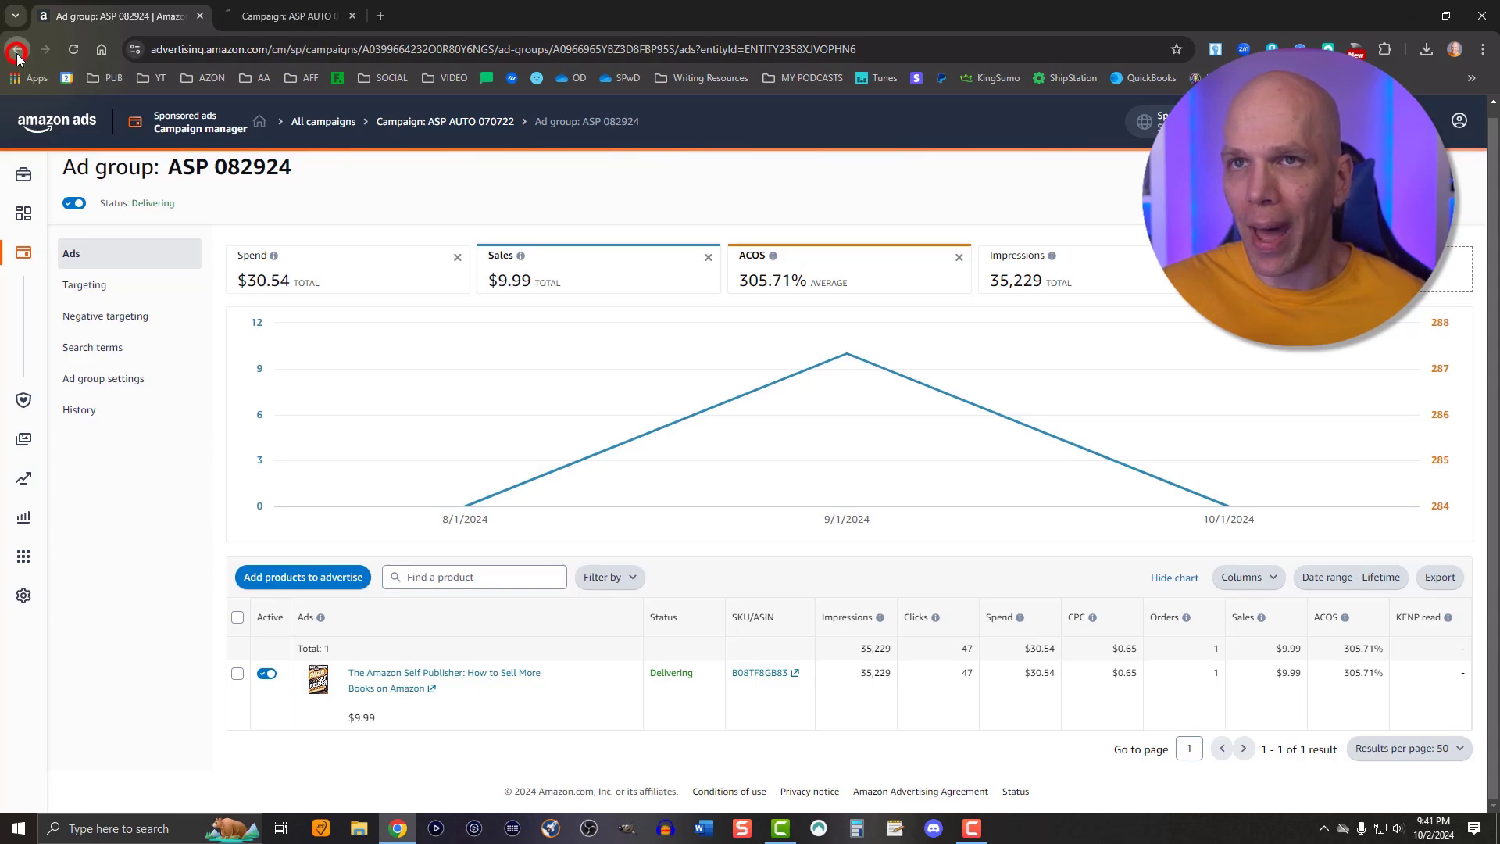
pyautogui.click(287, 16)
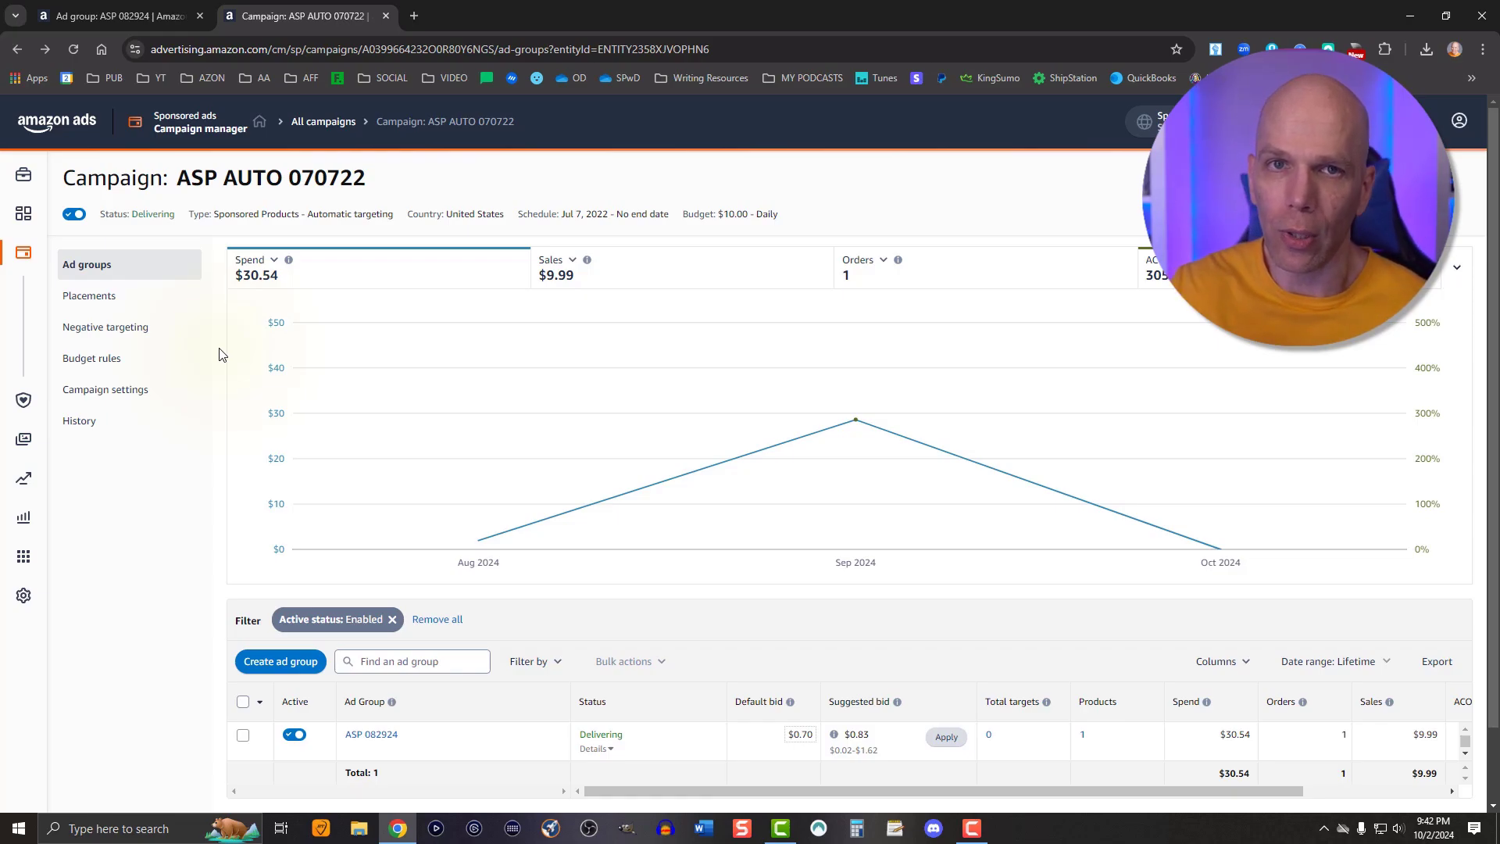
pyautogui.click(135, 22)
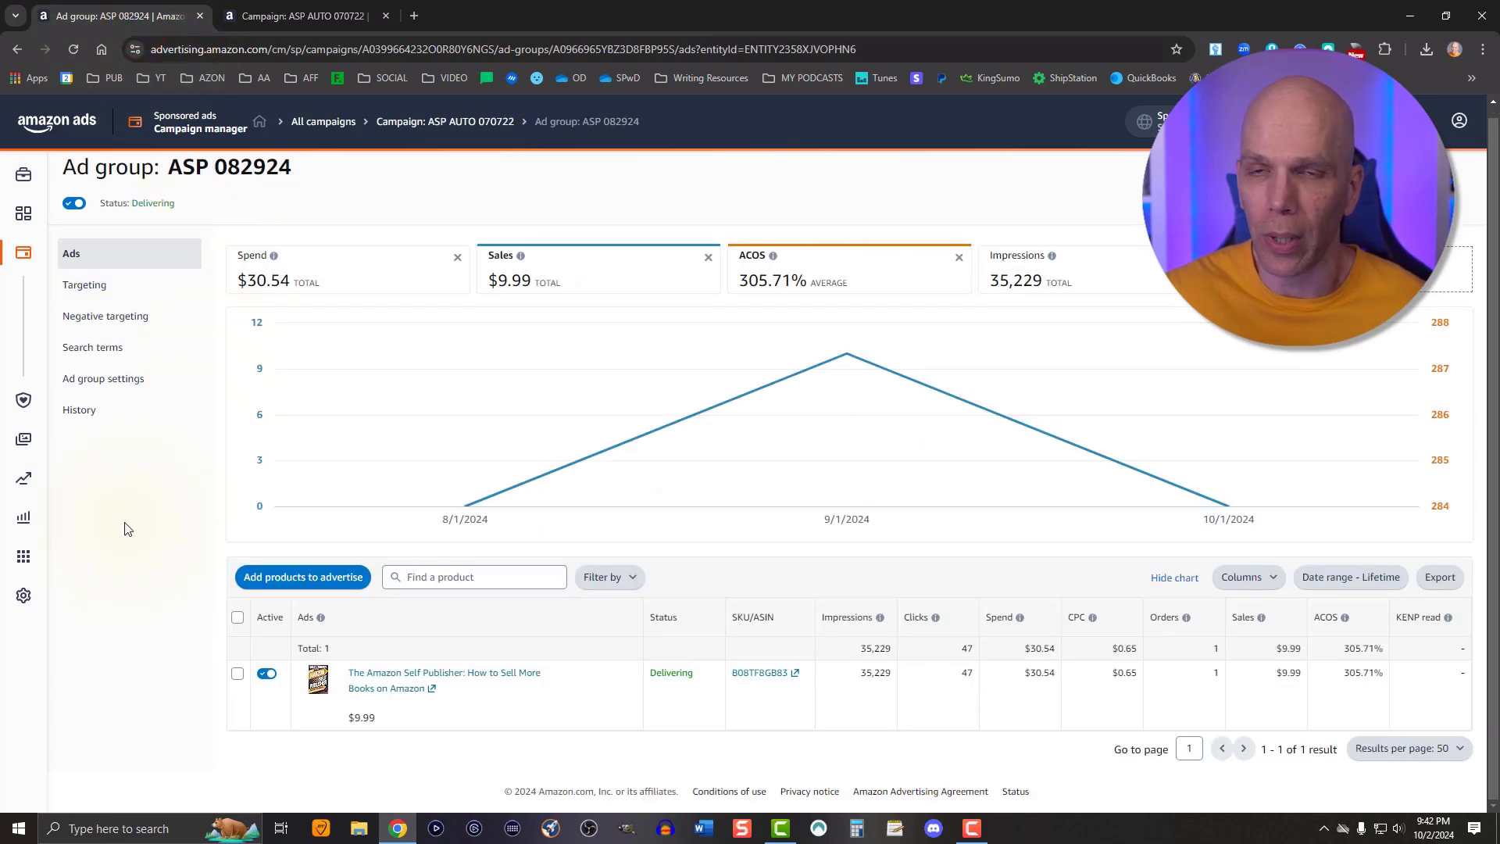
# Open the ad group's targeting list and widen the automatic targeting column
pyautogui.click(88, 291)
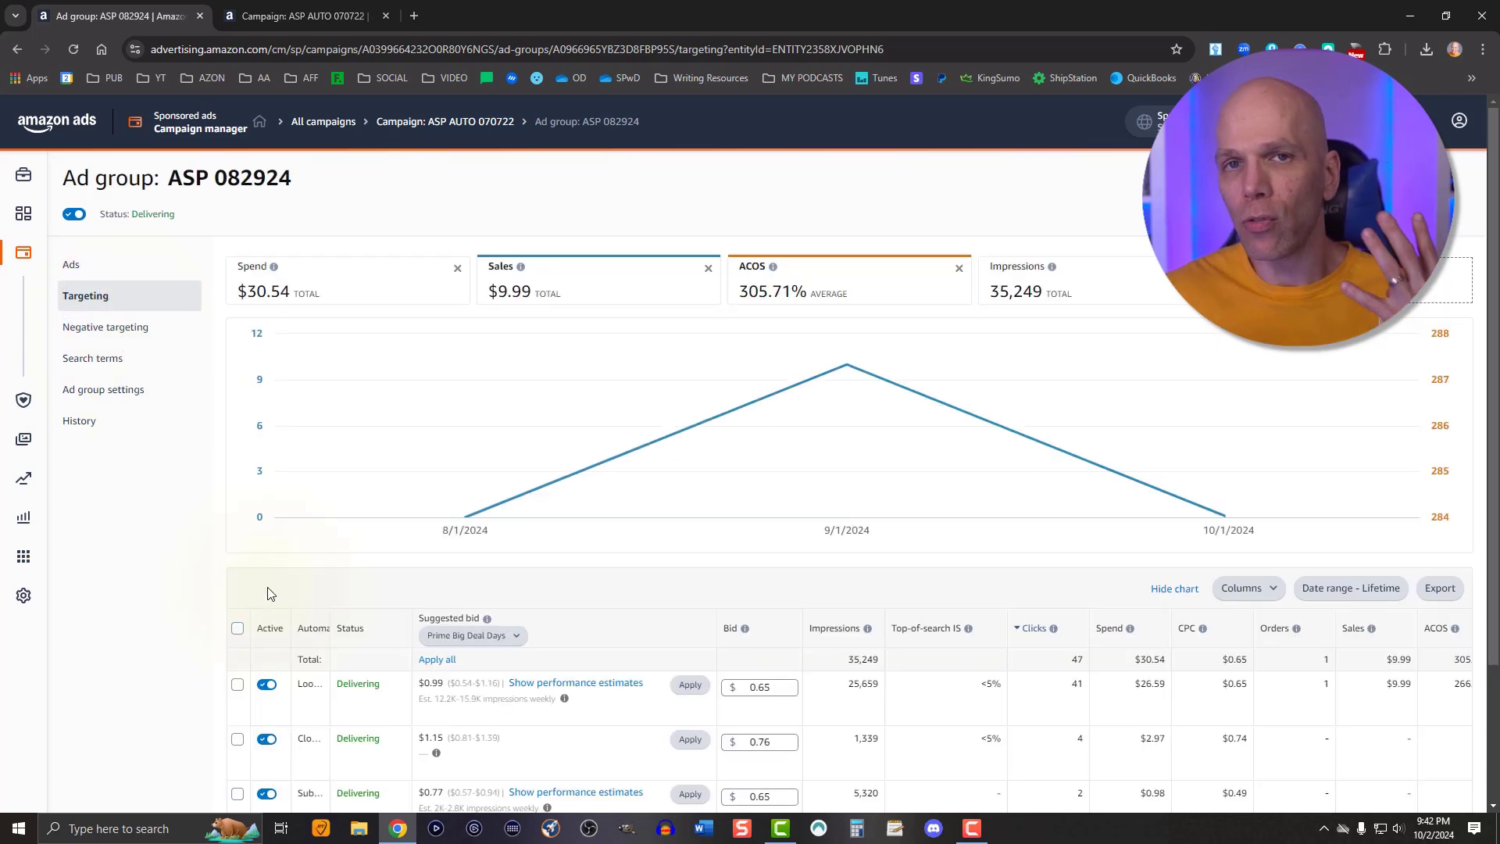
pyautogui.scroll(-3, 316, 617)
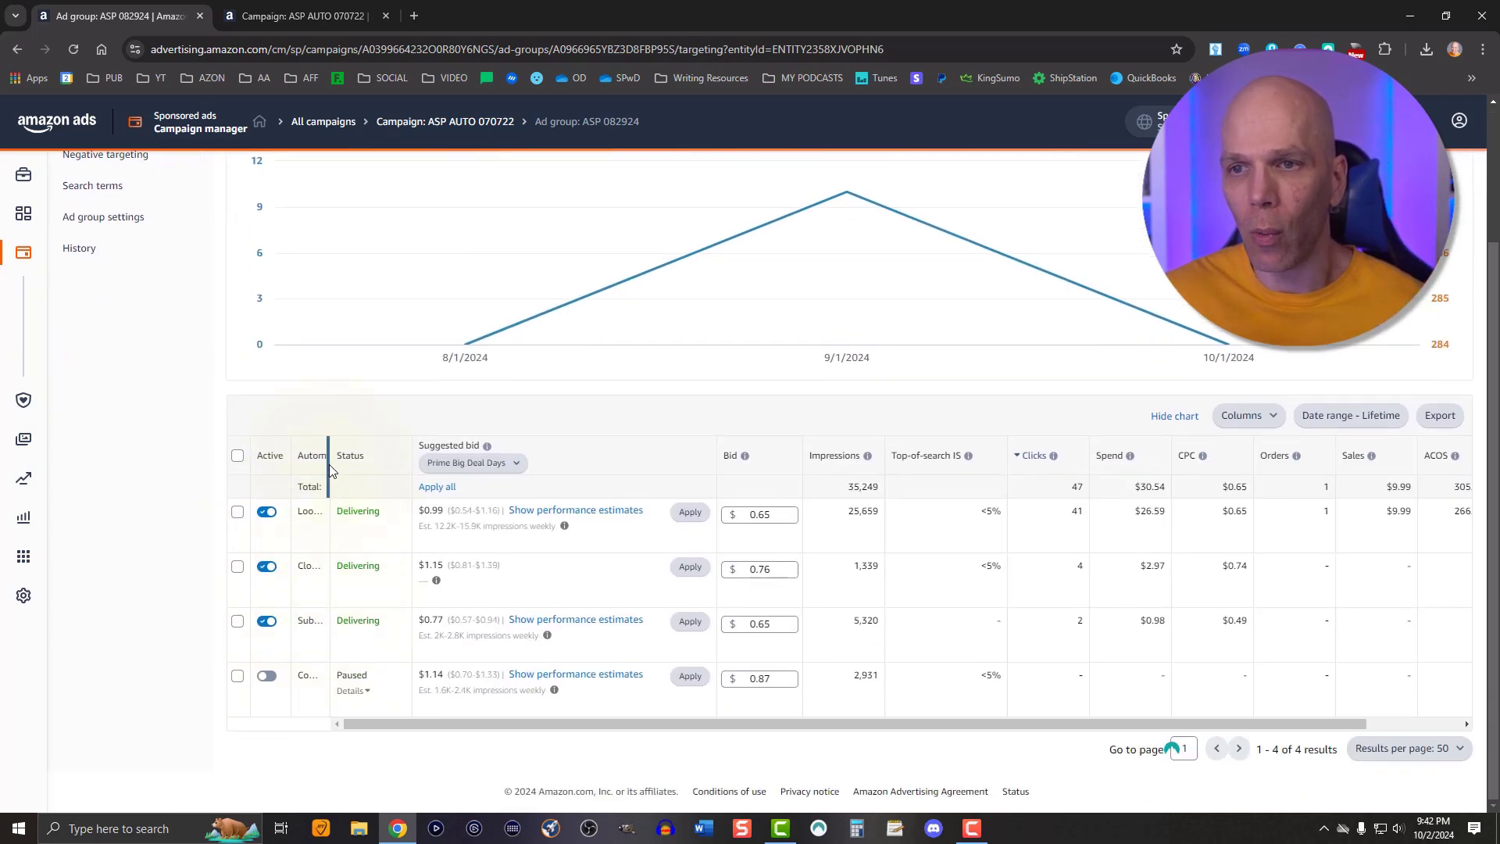
pyautogui.moveTo(330, 467); pyautogui.dragTo(372, 483)
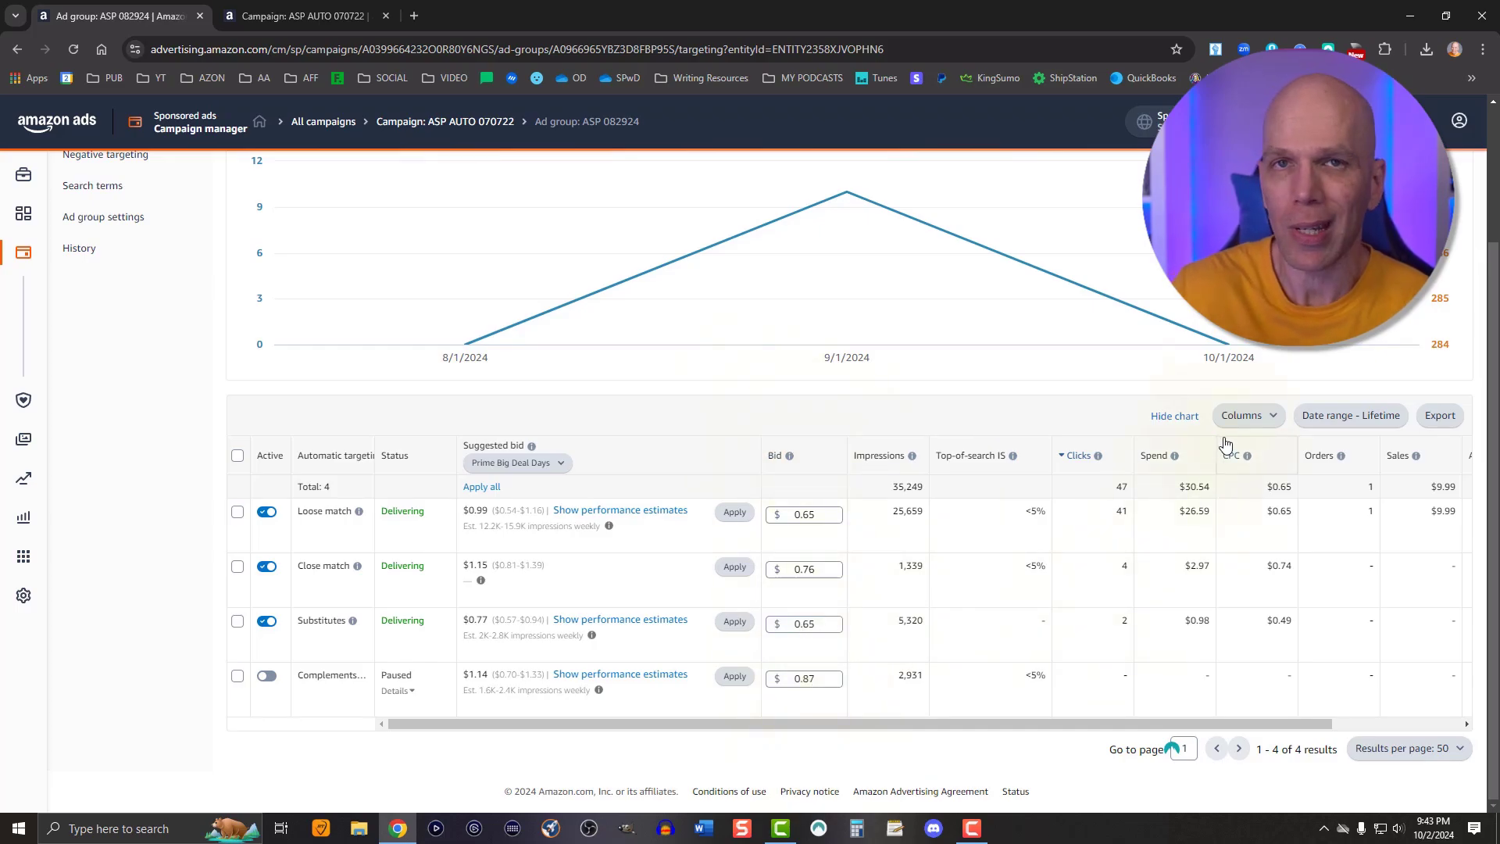
# Review the selectable metrics in Customize columns and apply the column selection
pyautogui.click(1241, 415)
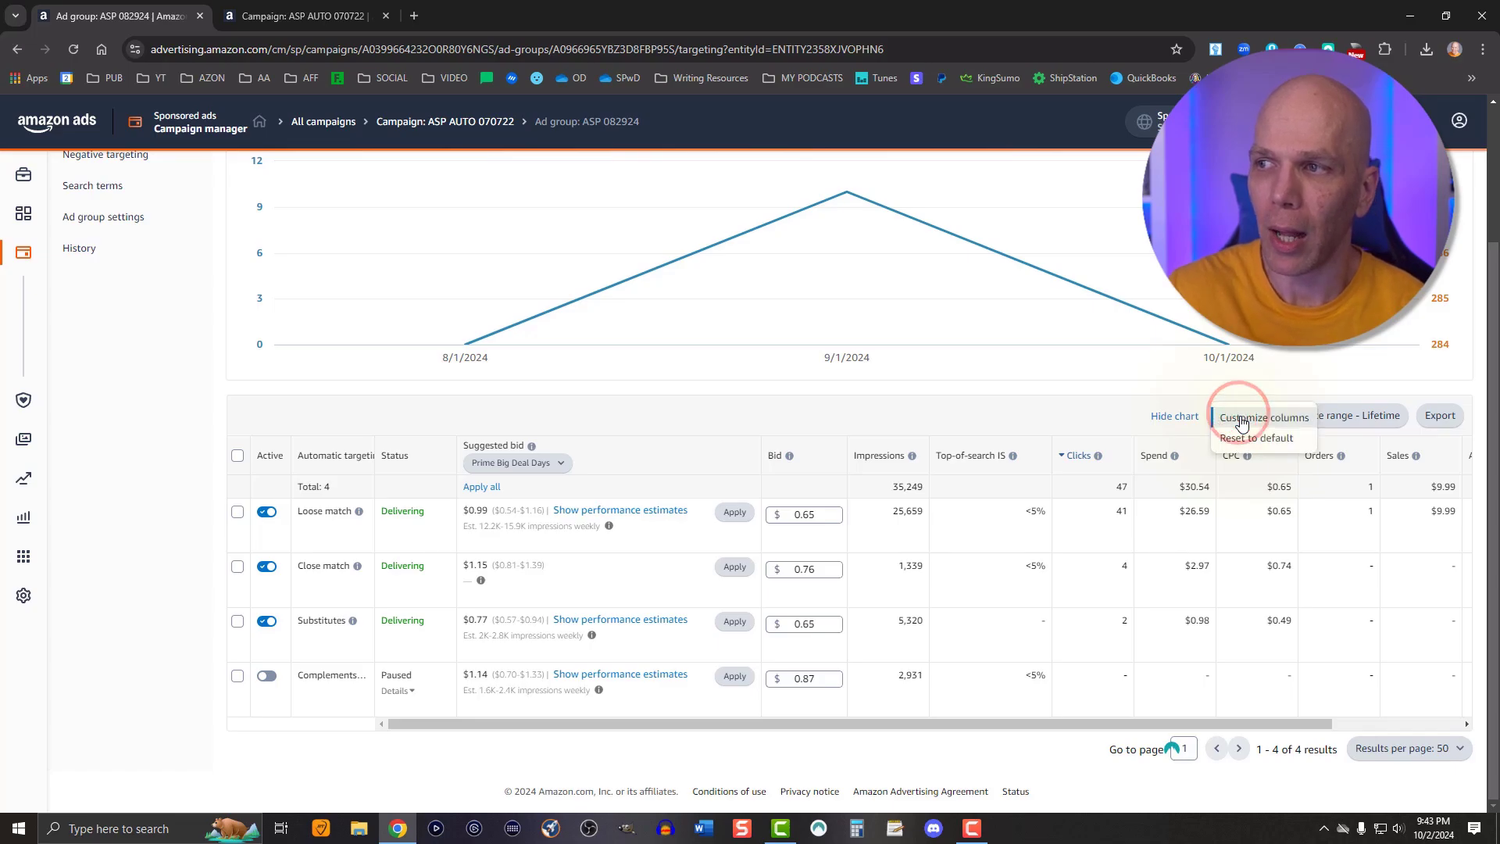
pyautogui.click(1243, 418)
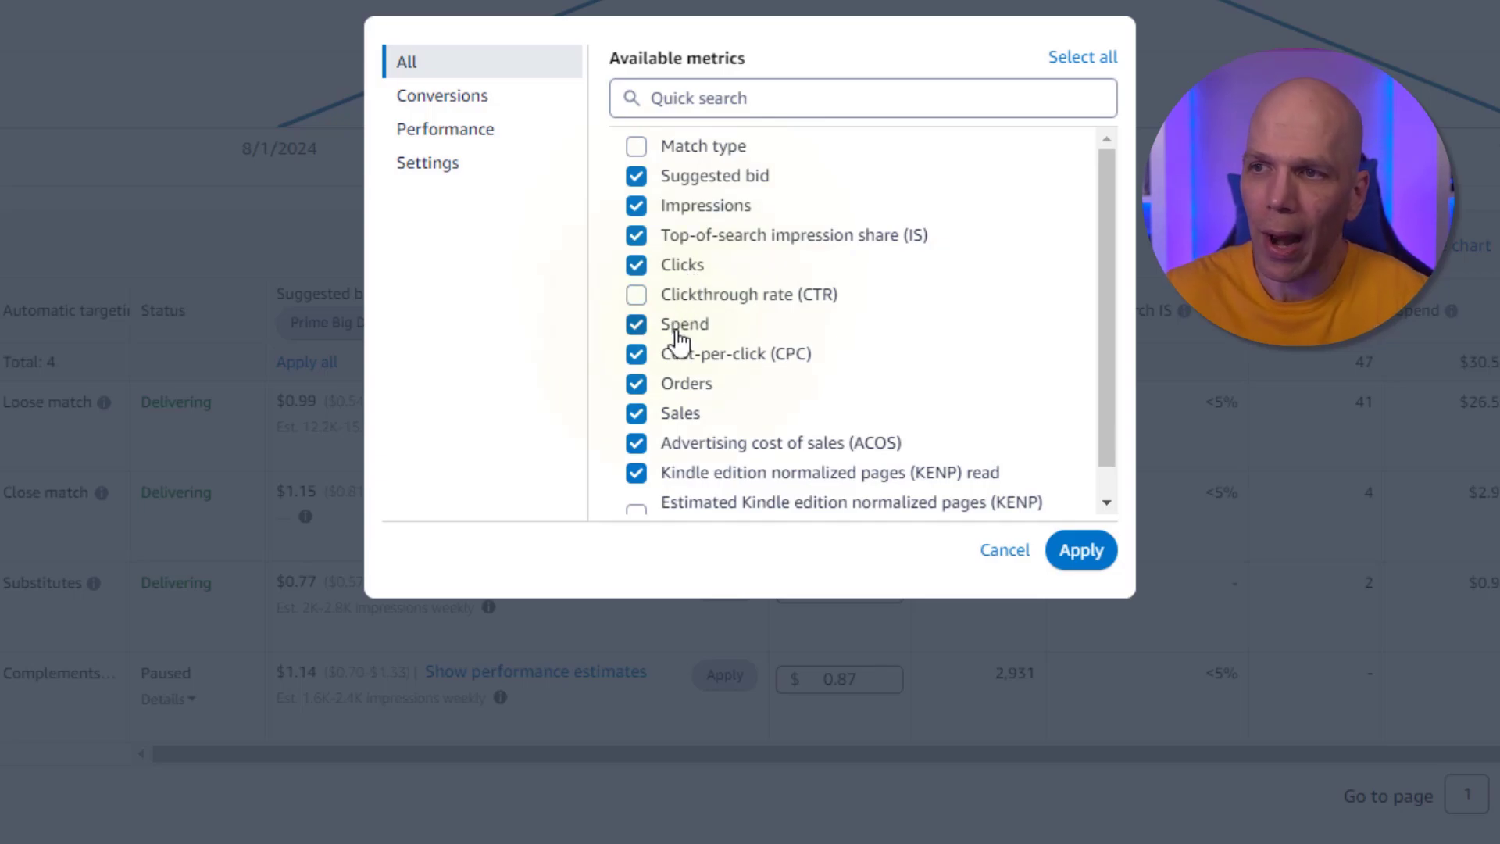
pyautogui.scroll(-1, 678, 342)
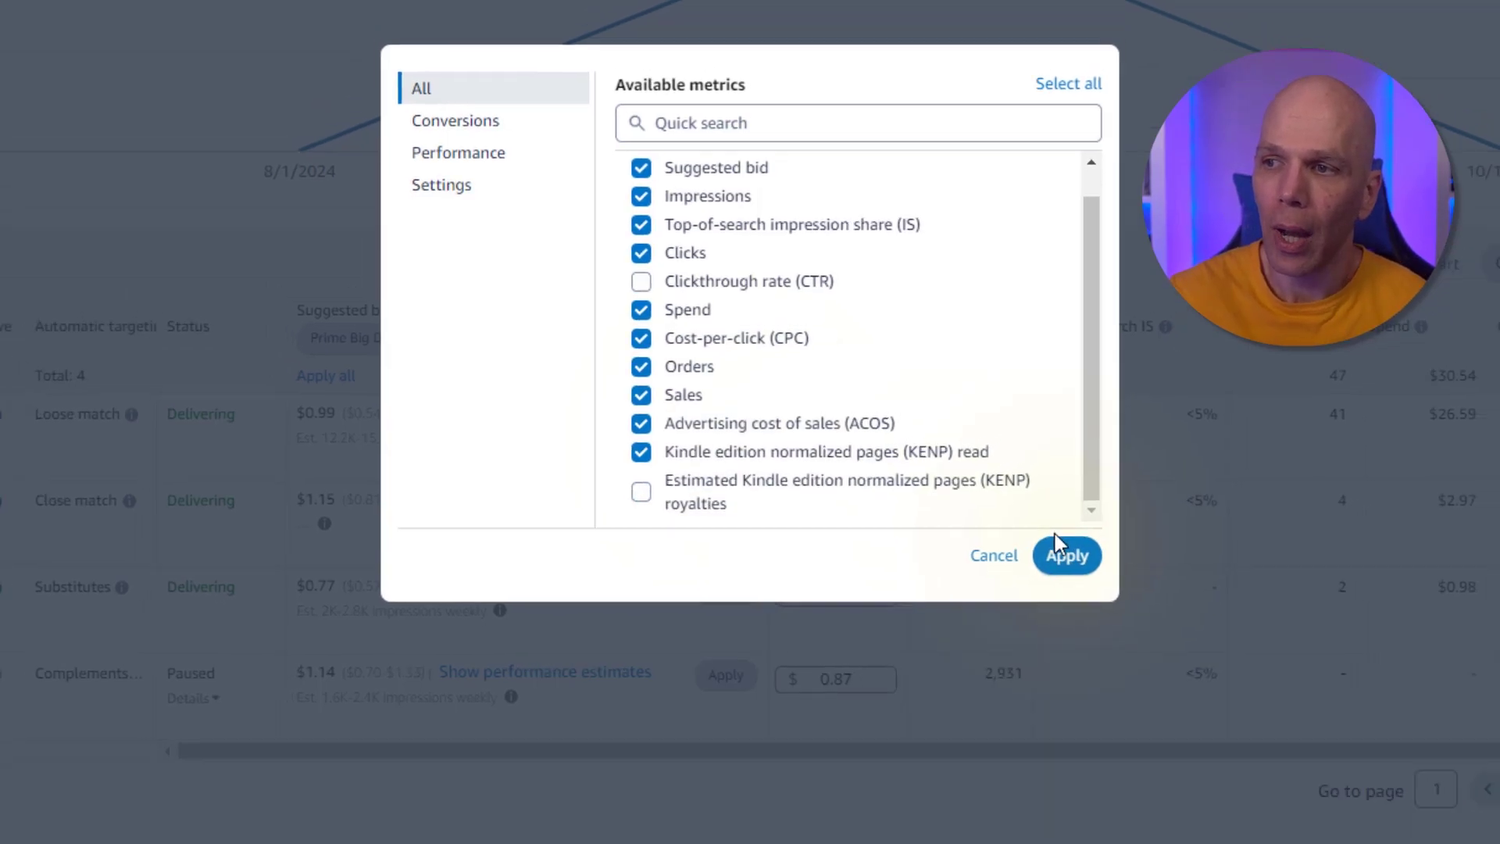
pyautogui.click(1081, 550)
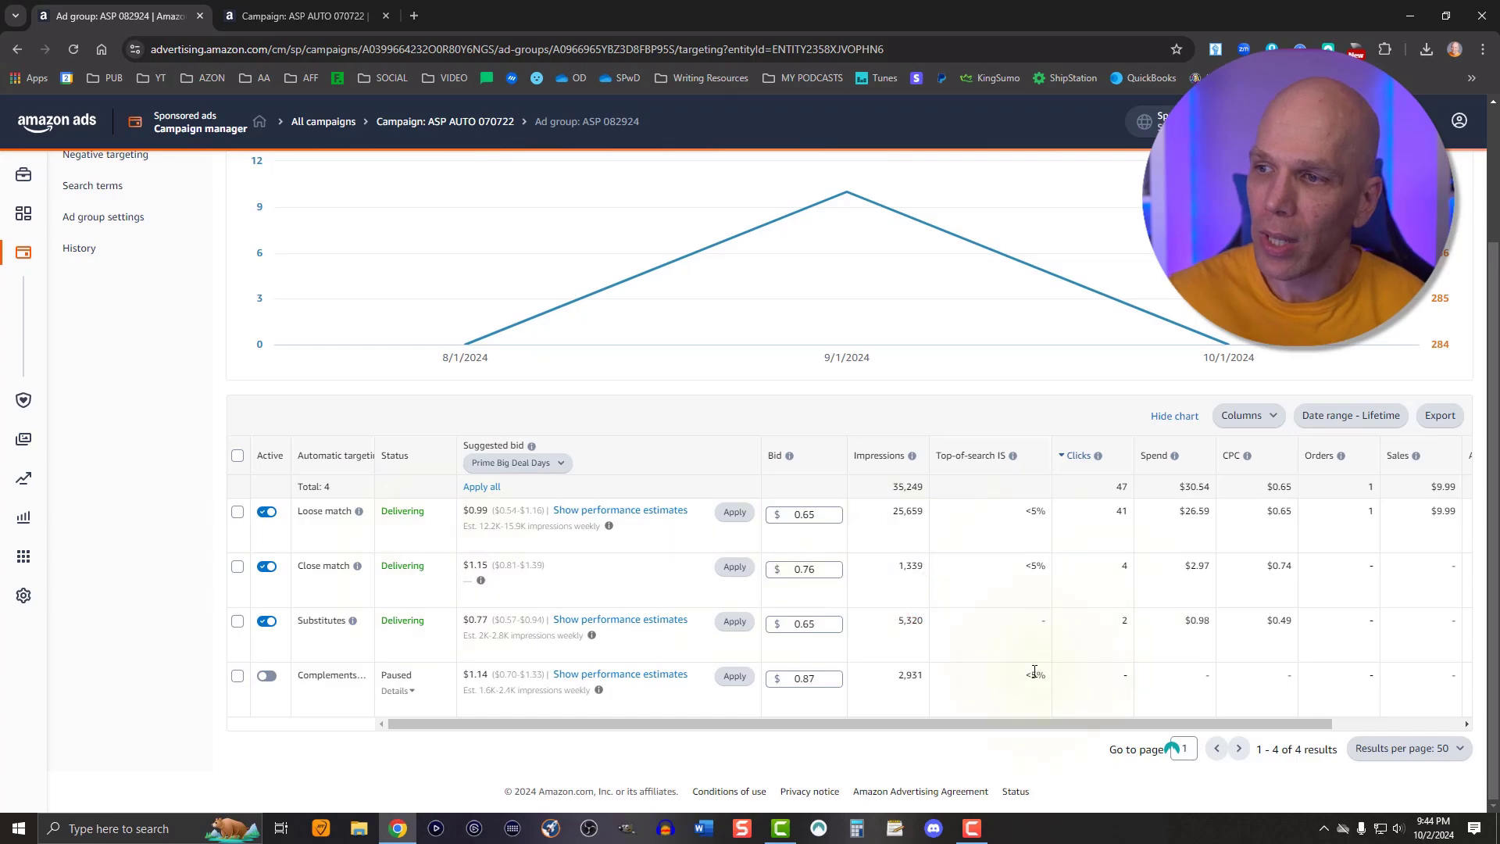
# Examine each targeting group's bid against its CPC, spend and ACOS
pyautogui.moveTo(980, 726); pyautogui.dragTo(858, 725)
pyautogui.moveTo(948, 719); pyautogui.dragTo(1216, 706)
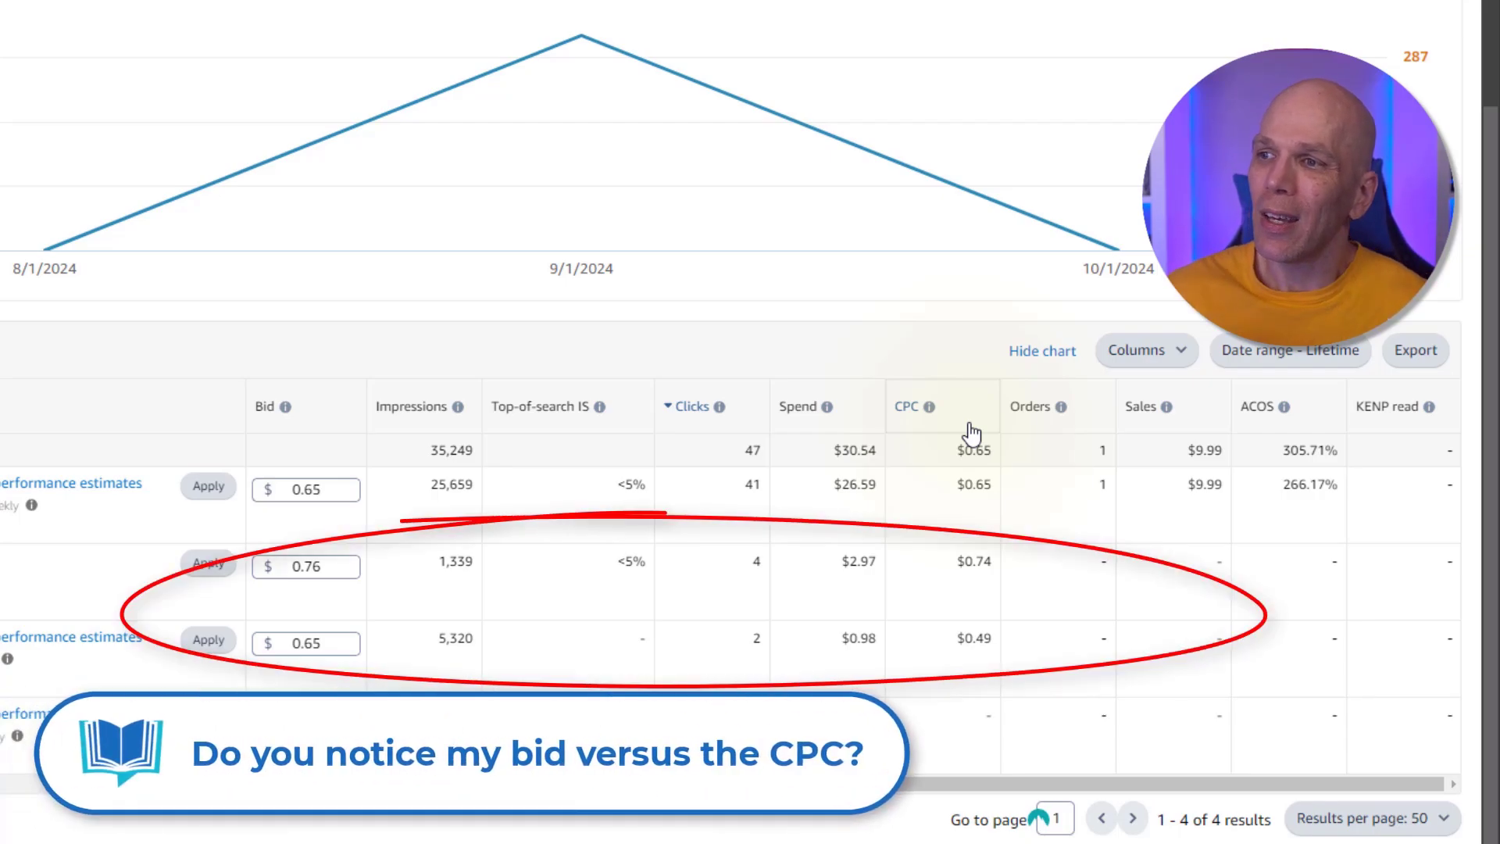
pyautogui.scroll(3, 1005, 493)
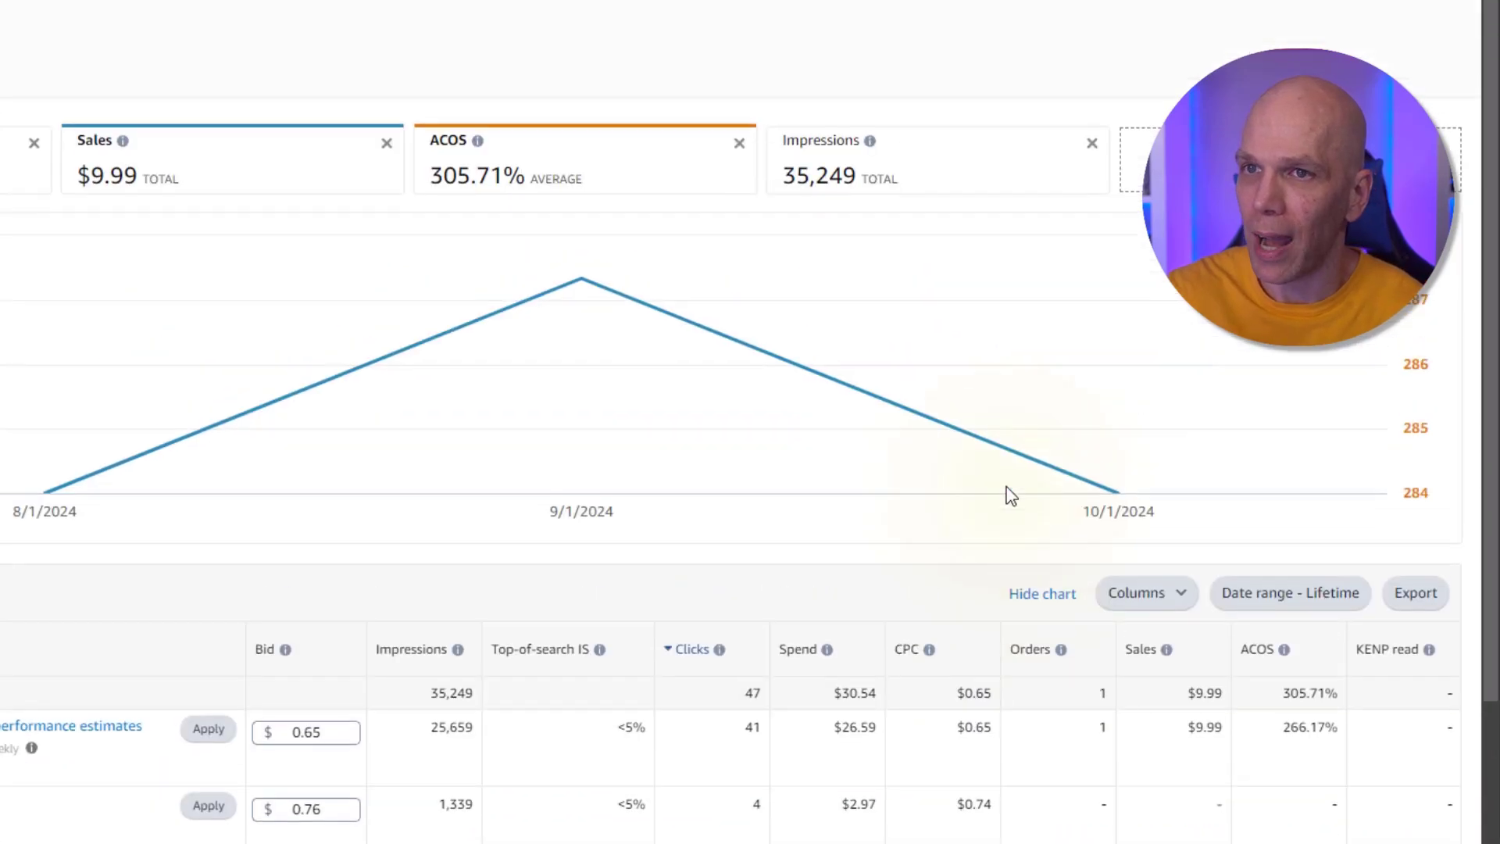
pyautogui.scroll(-3, 1008, 496)
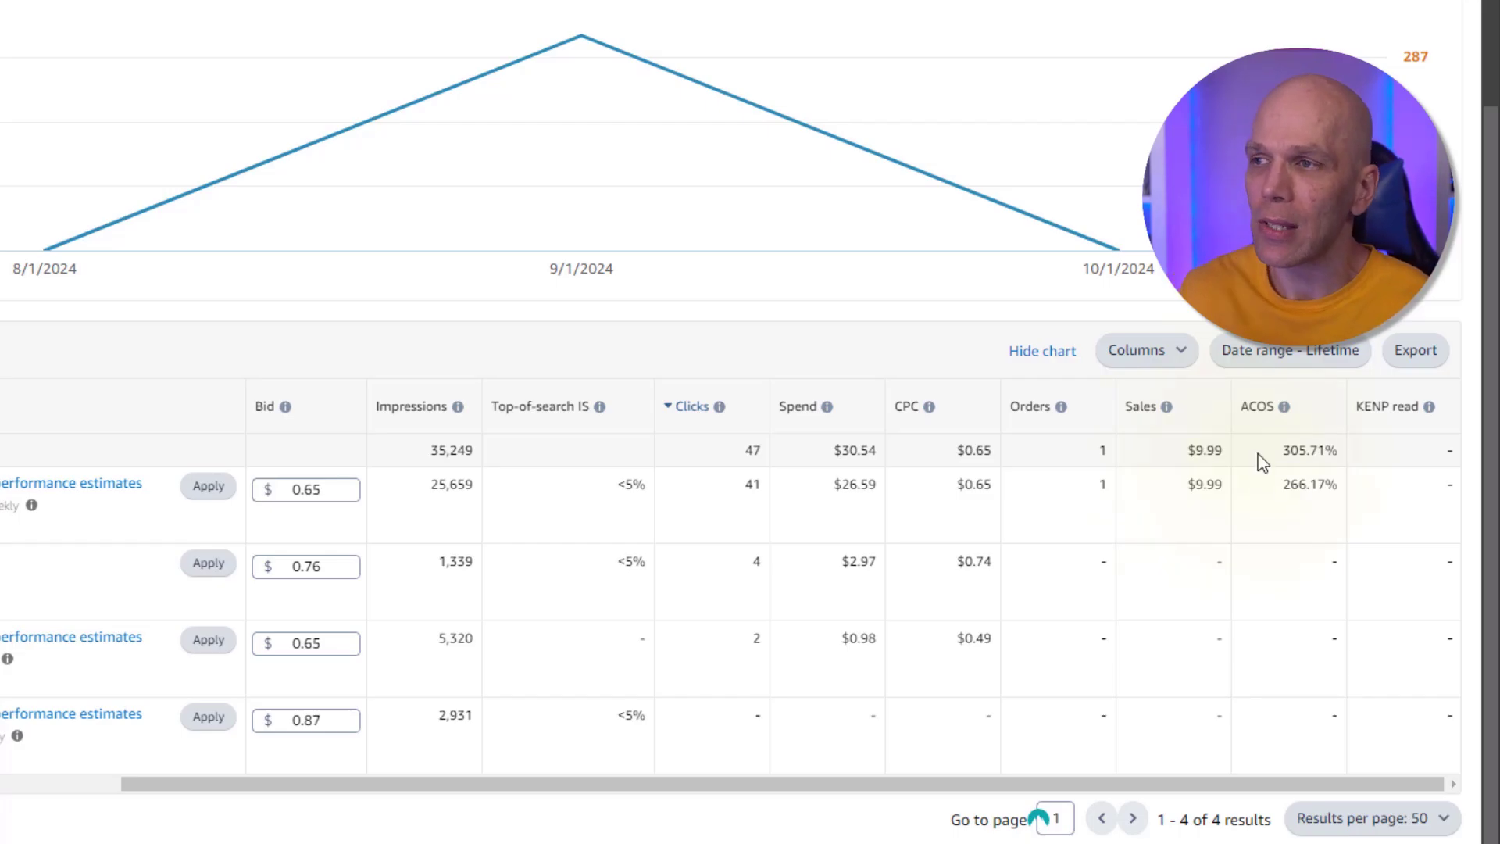
pyautogui.moveTo(1284, 407)
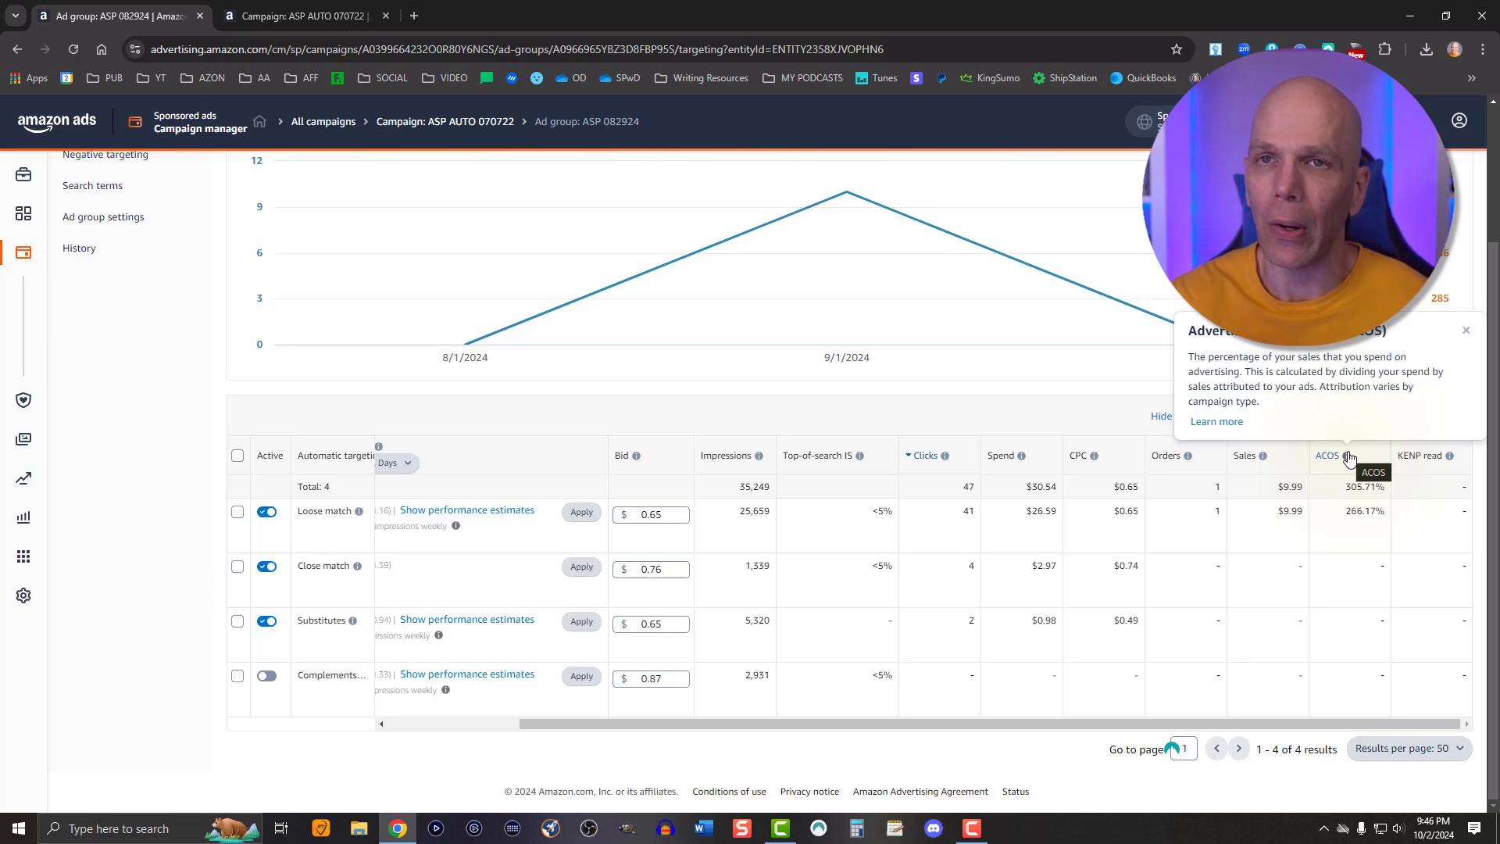
pyautogui.scroll(1, 589, 391)
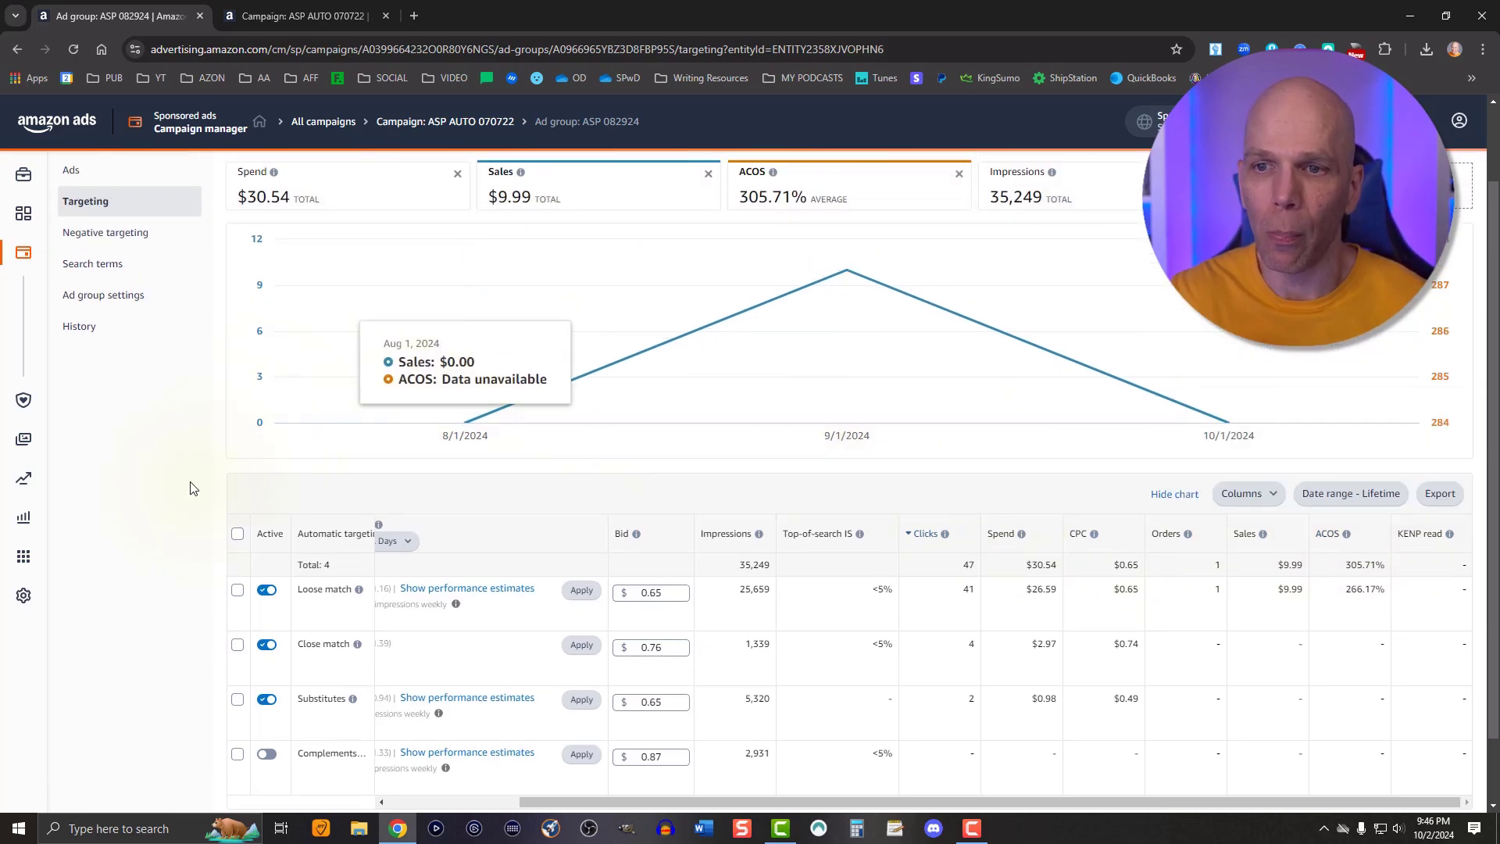
# Open the ad group's search terms, narrow the date range, and examine the listed customer search terms
pyautogui.click(121, 261)
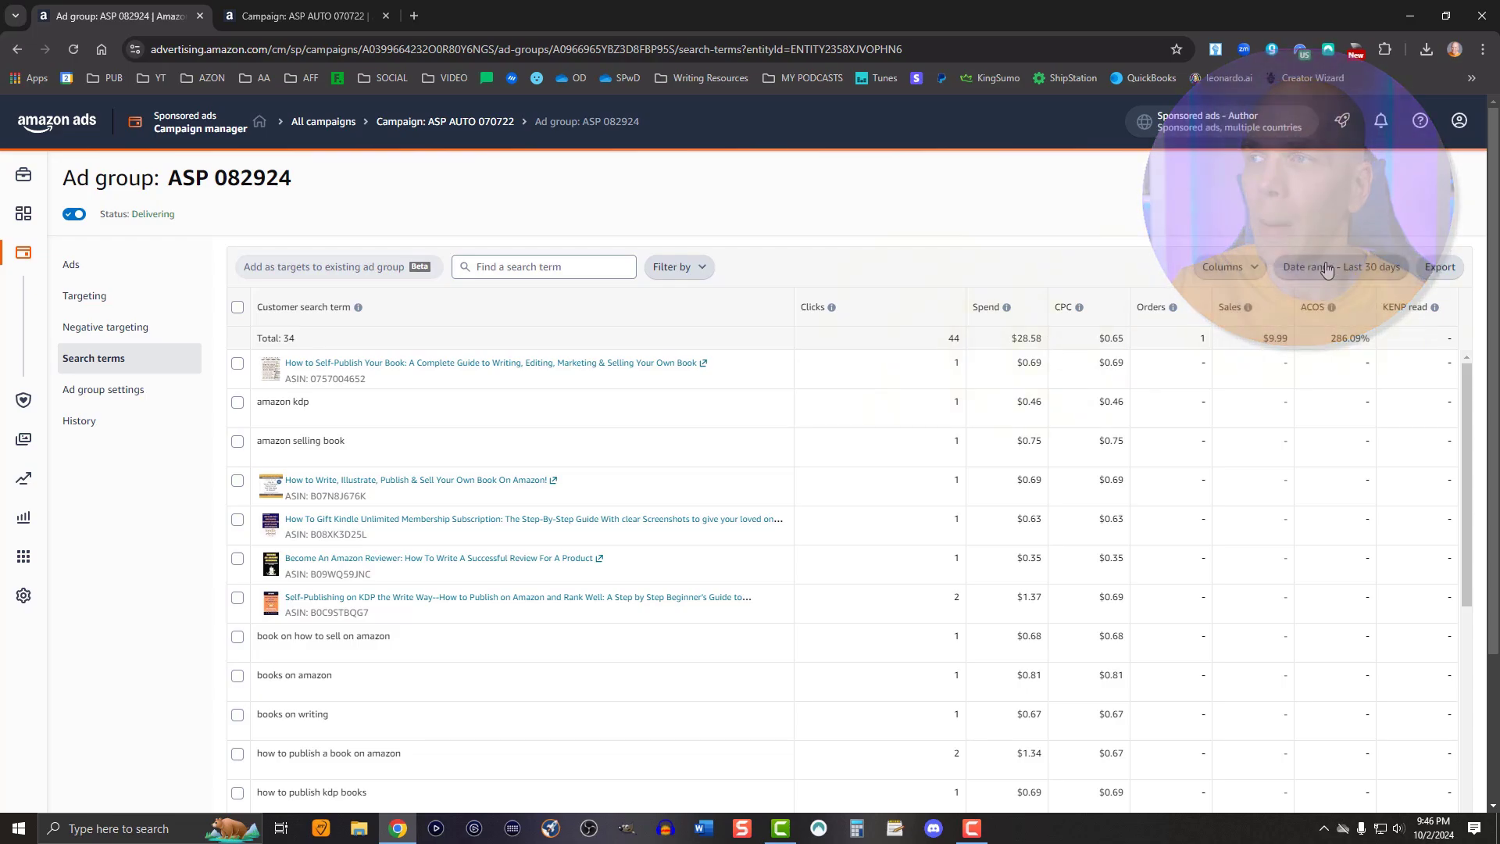
pyautogui.click(1323, 264)
pyautogui.click(947, 306)
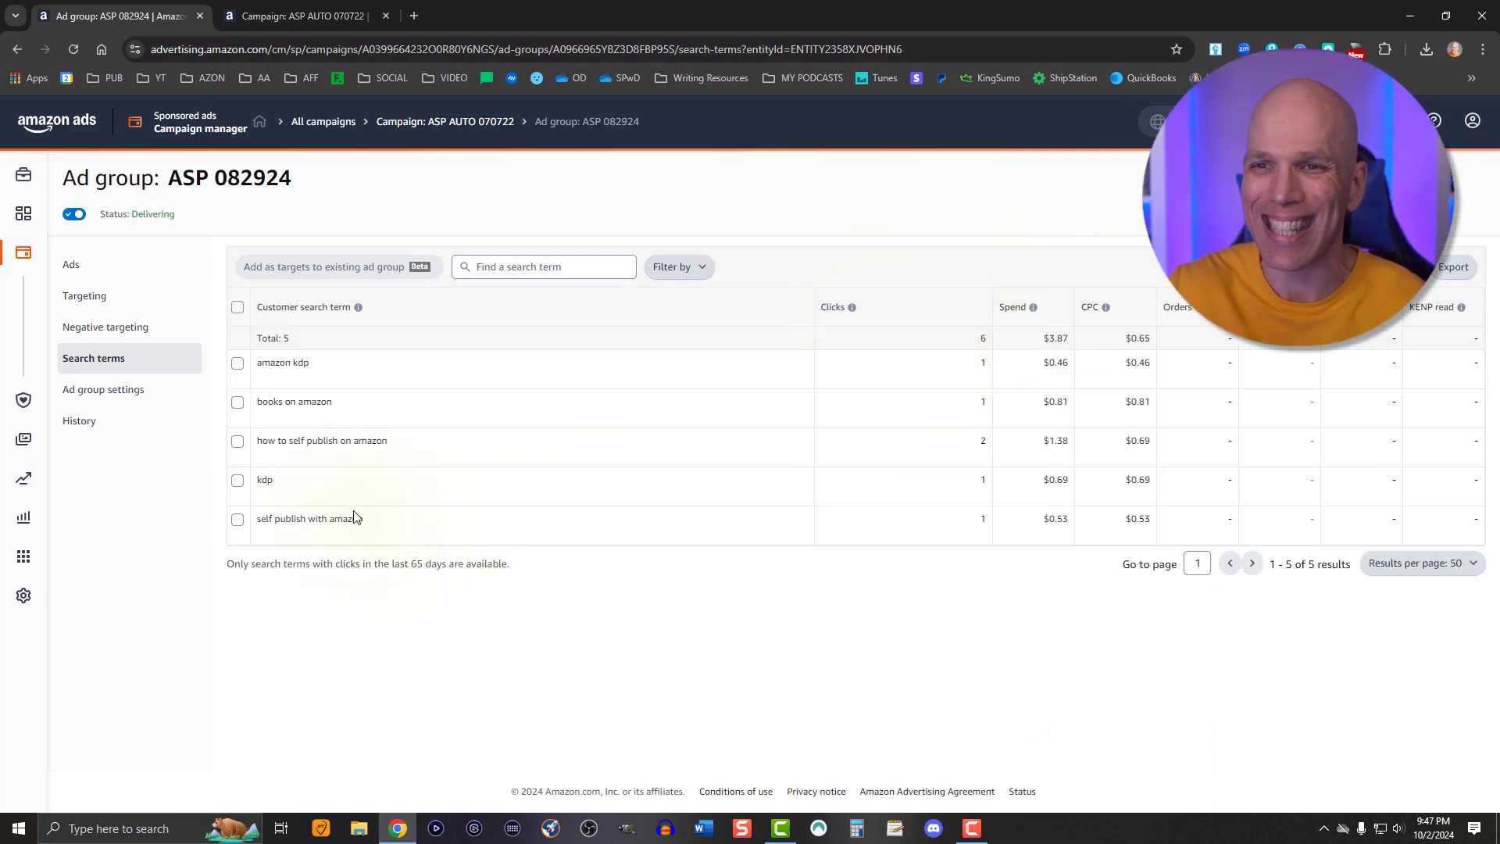
pyautogui.moveTo(362, 519); pyautogui.dragTo(334, 518)
pyautogui.tripleClick(334, 518)
pyautogui.click(275, 481)
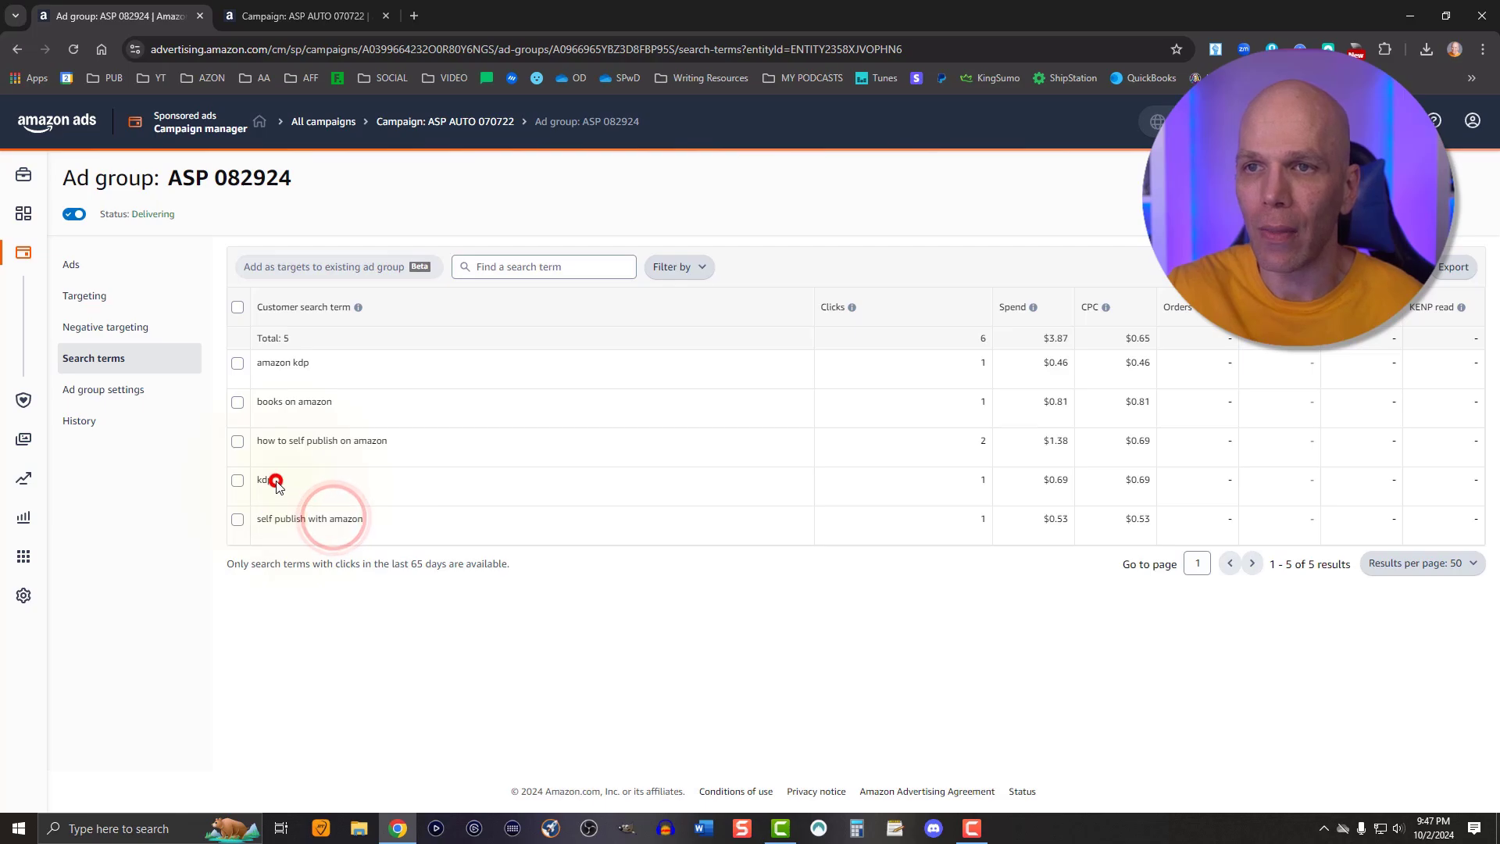
pyautogui.click(272, 438)
pyautogui.tripleClick(272, 438)
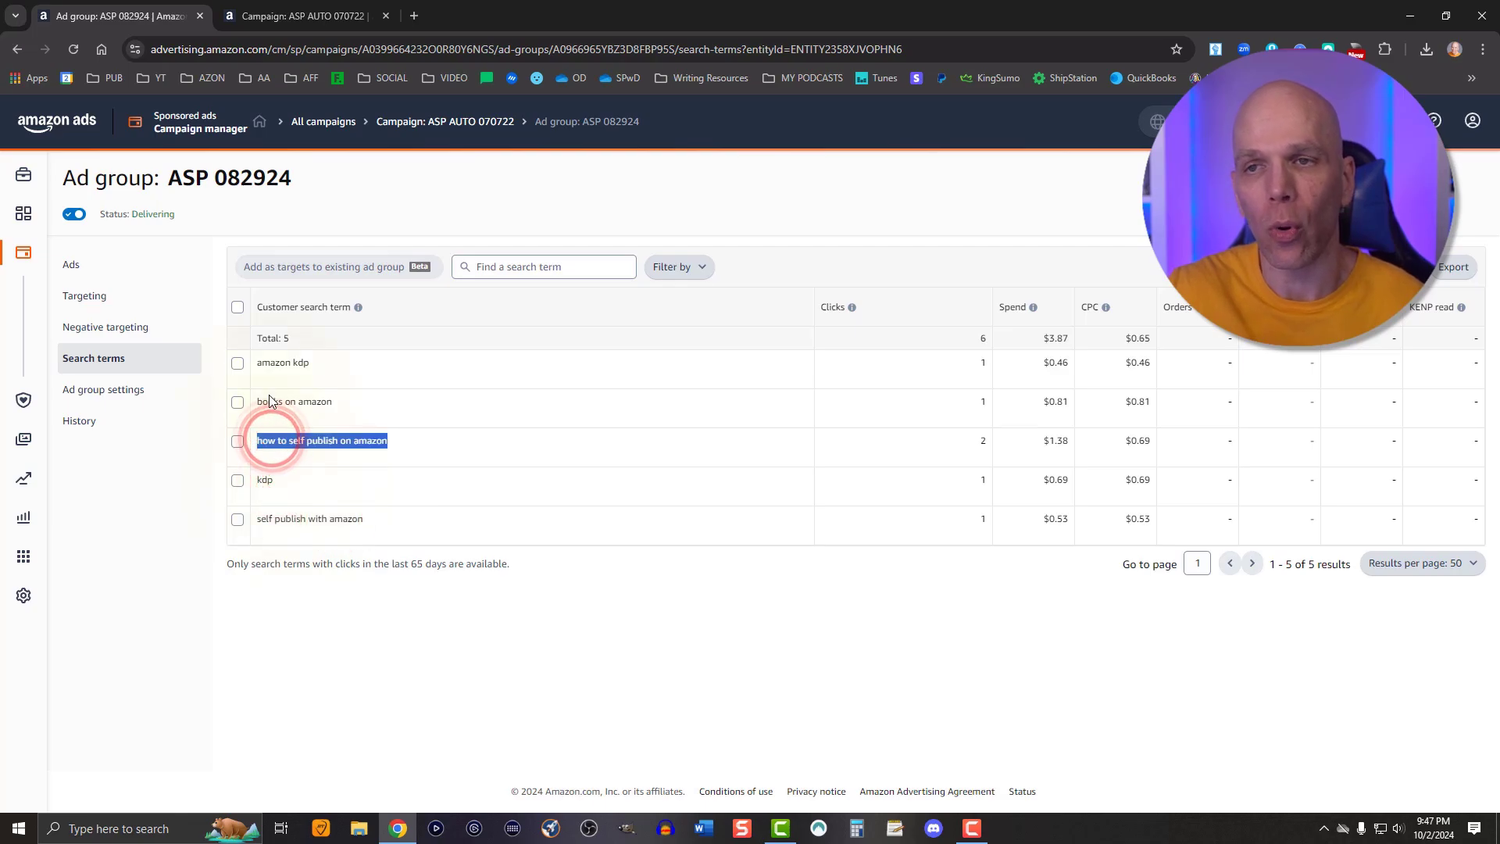
pyautogui.tripleClick(268, 399)
pyautogui.tripleClick(270, 366)
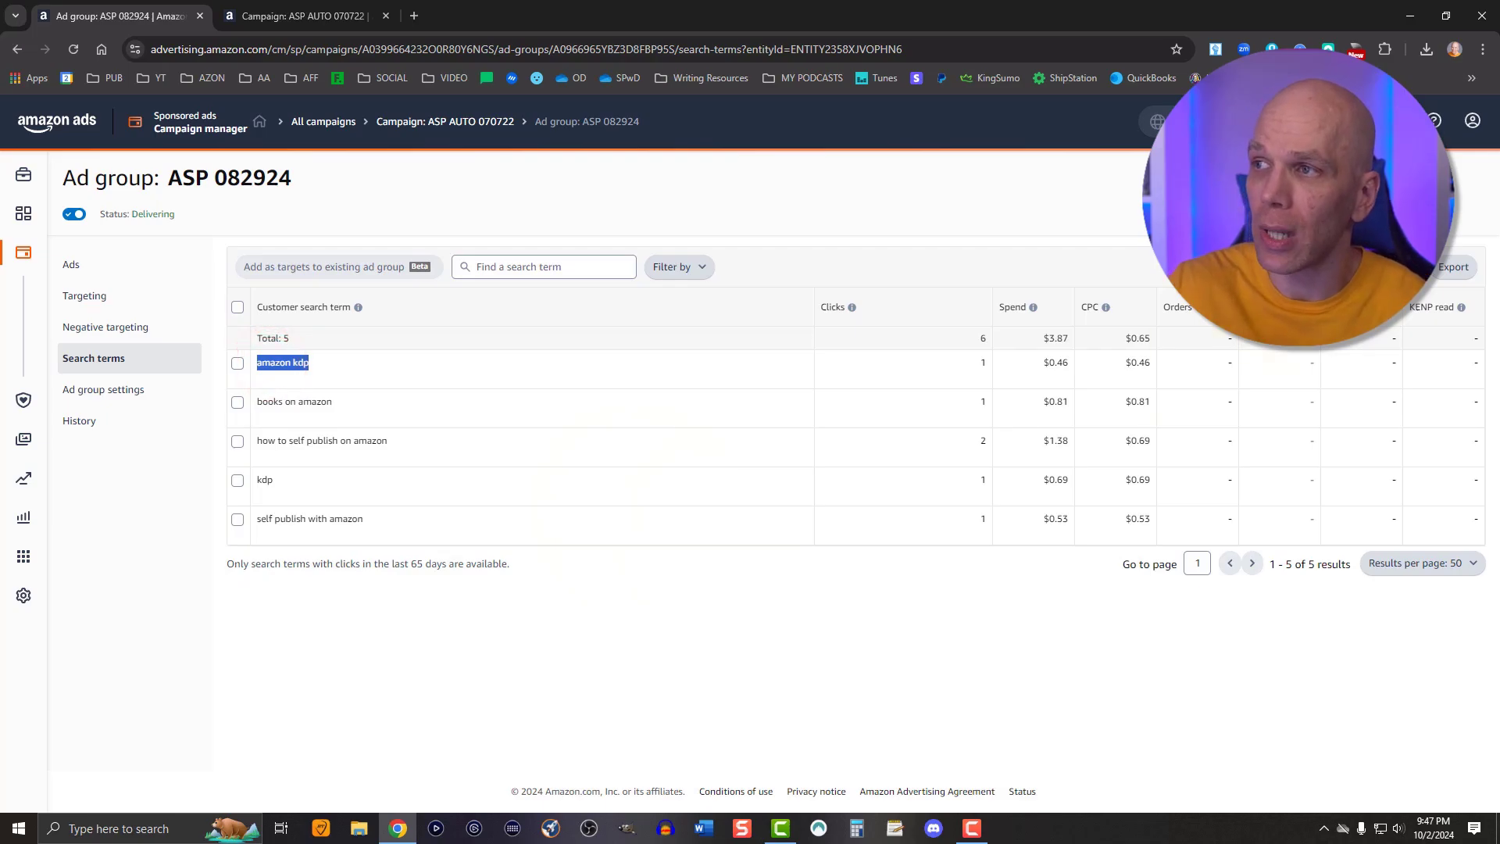
# Set the search terms date range to Last 65 days and sort by orders
pyautogui.click(1344, 267)
pyautogui.click(982, 430)
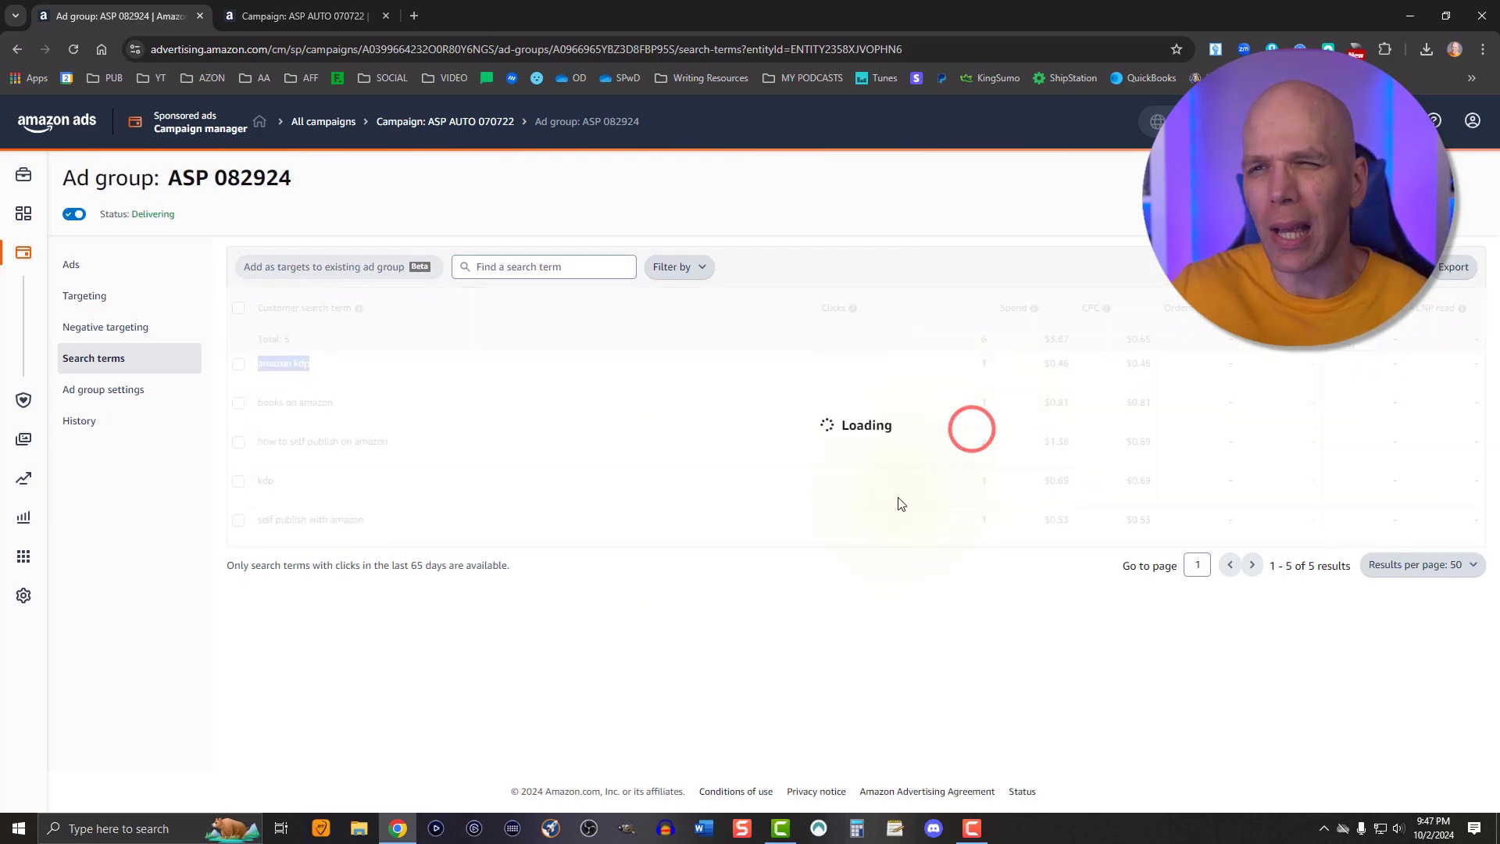
pyautogui.click(1157, 307)
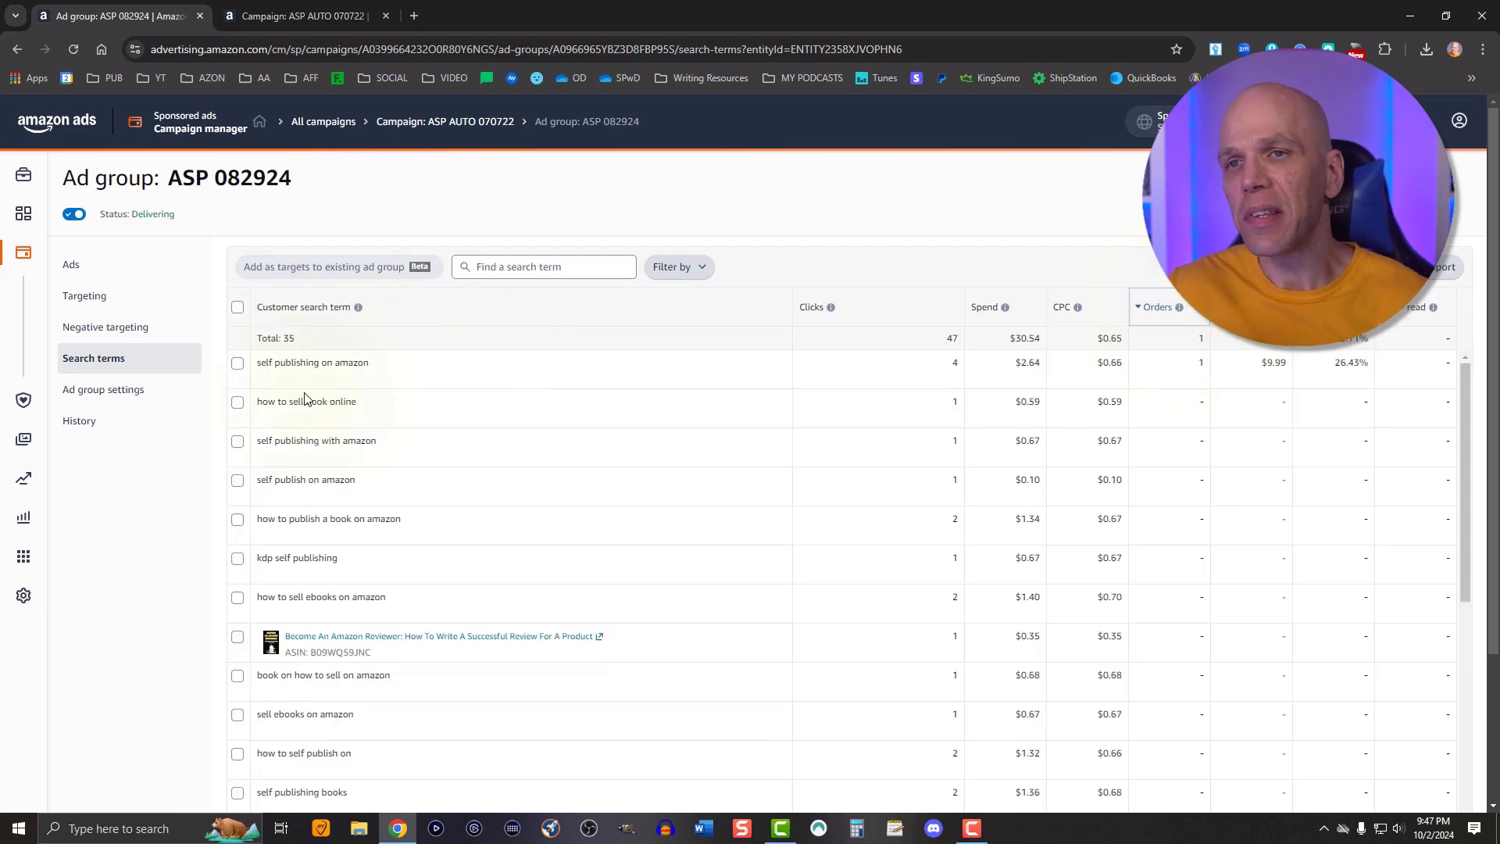
# Browse the search terms and copy the non-converting term books on writing
pyautogui.moveTo(371, 363); pyautogui.dragTo(239, 366)
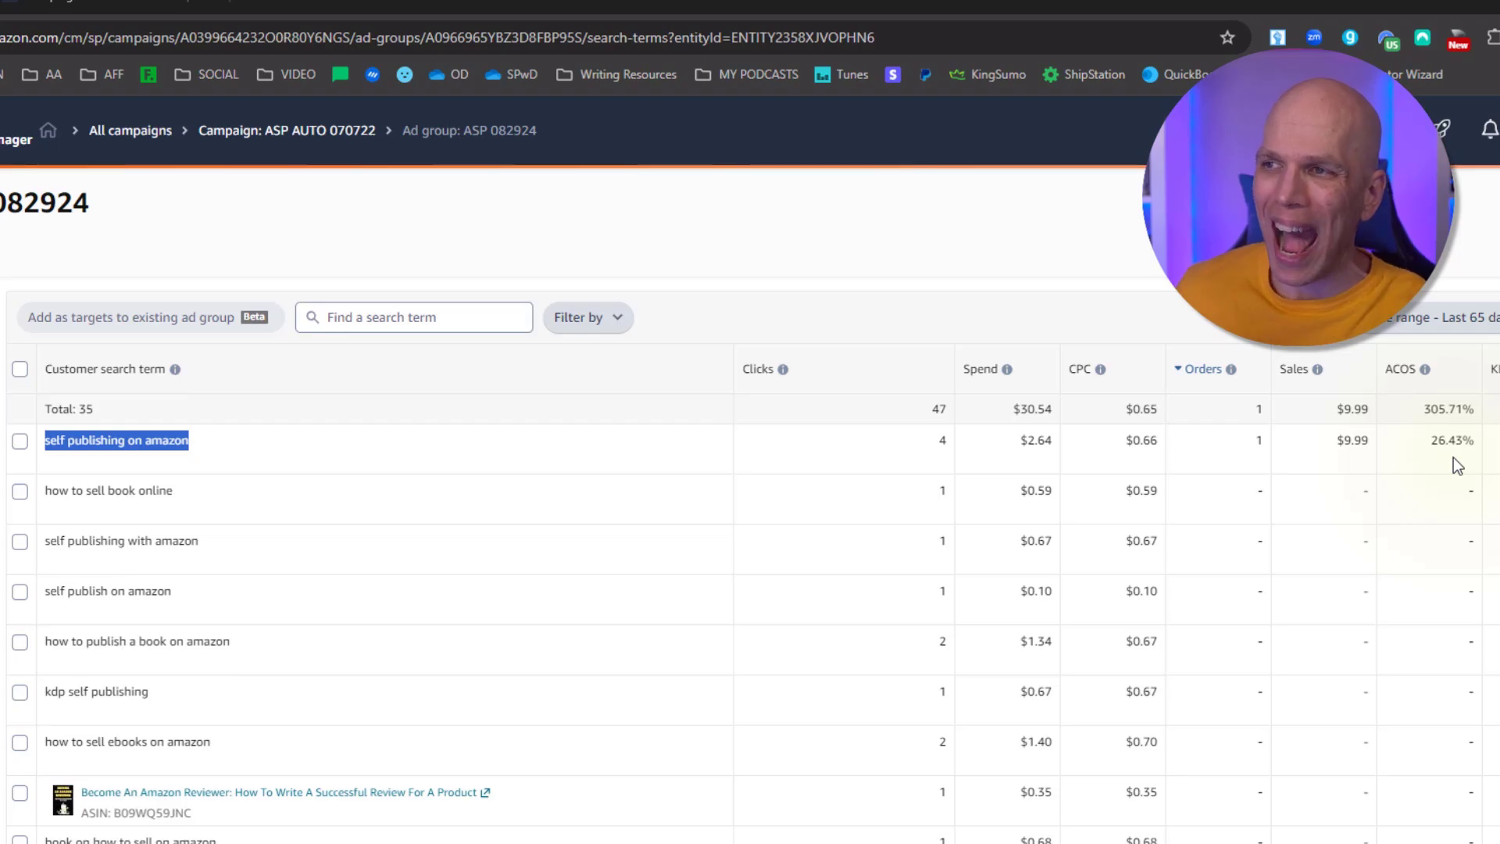
pyautogui.tripleClick(127, 446)
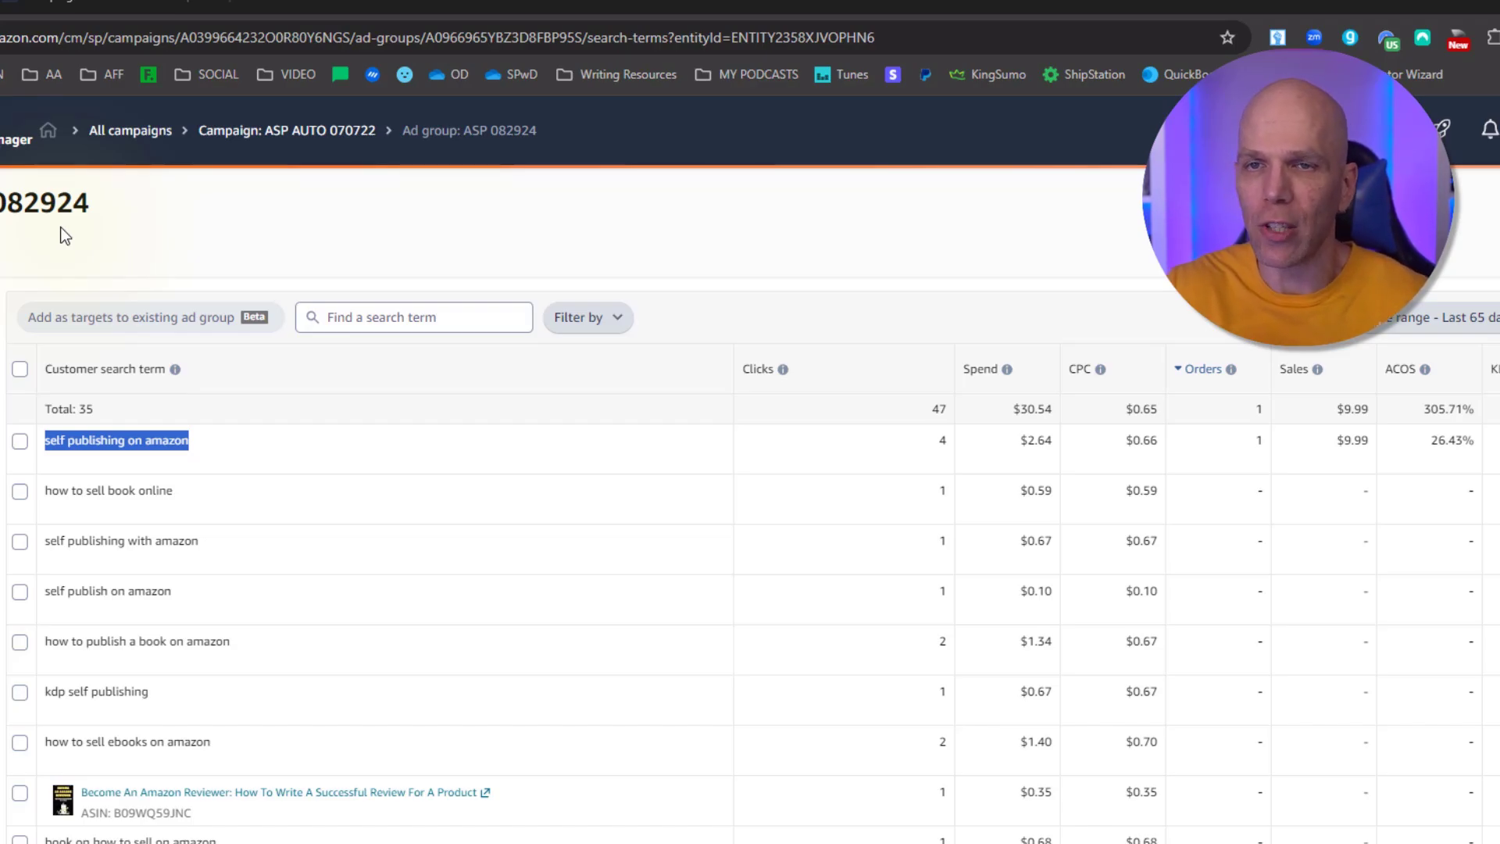
pyautogui.scroll(-4, 274, 547)
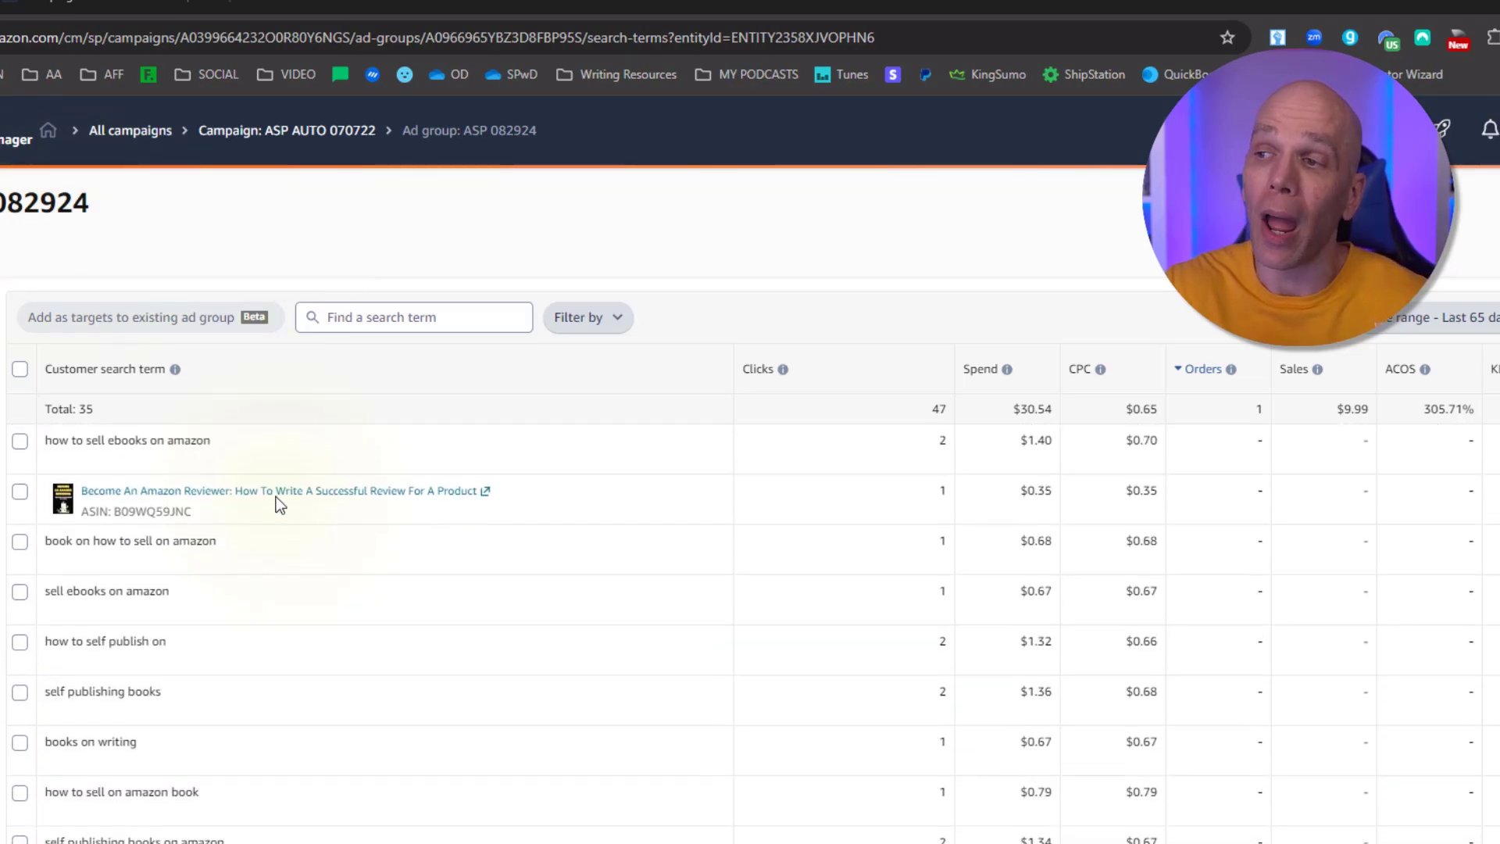
pyautogui.scroll(-1, 268, 625)
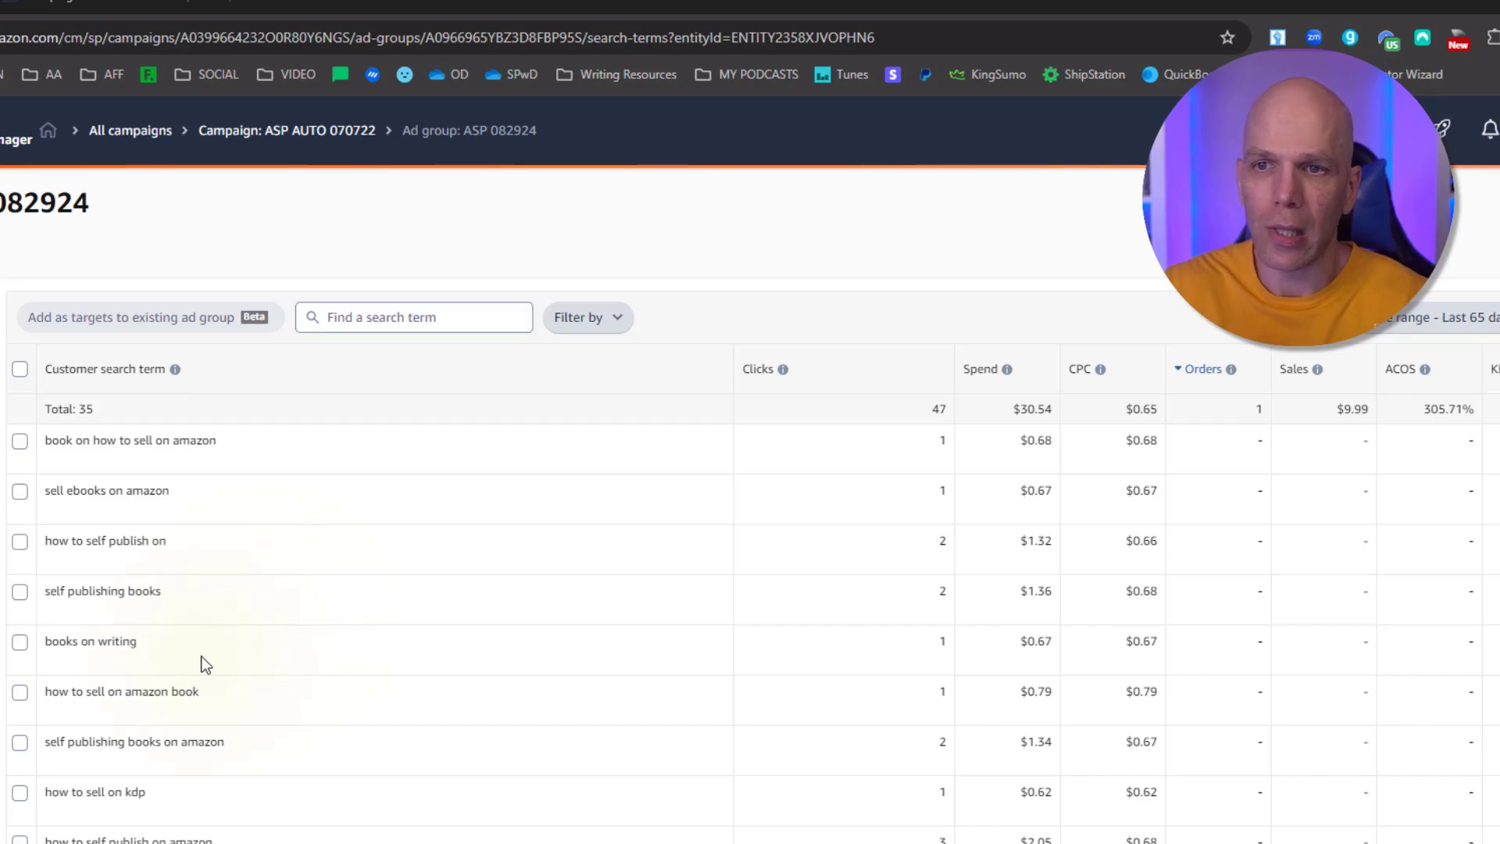
pyautogui.moveTo(142, 645); pyautogui.dragTo(50, 658)
pyautogui.hotkey('ctrl', 'c')
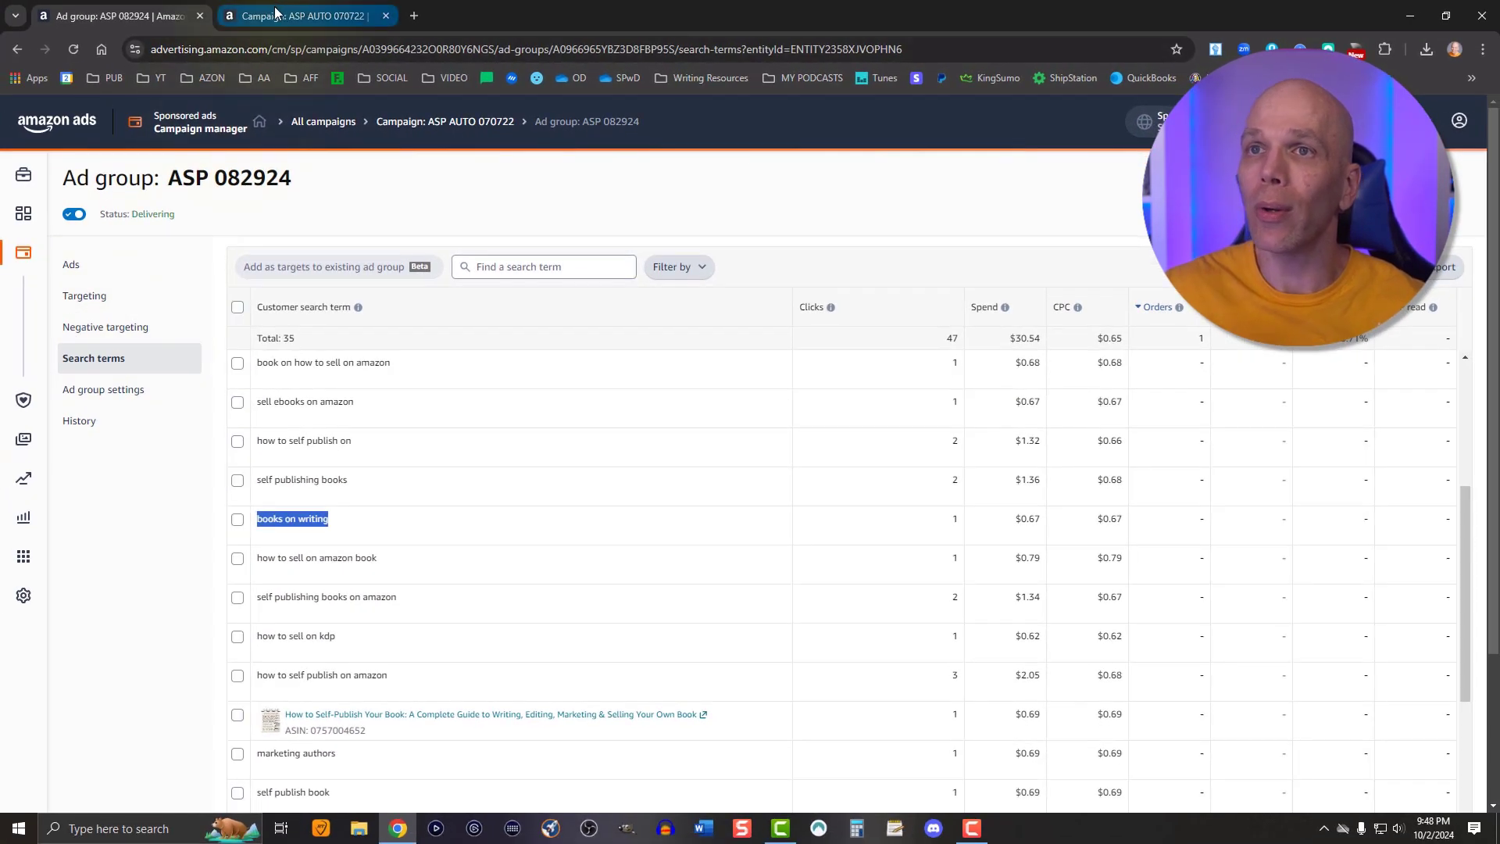
# Open the campaign's negative targeting and add books on writing as a negative exact keyword
pyautogui.click(274, 14)
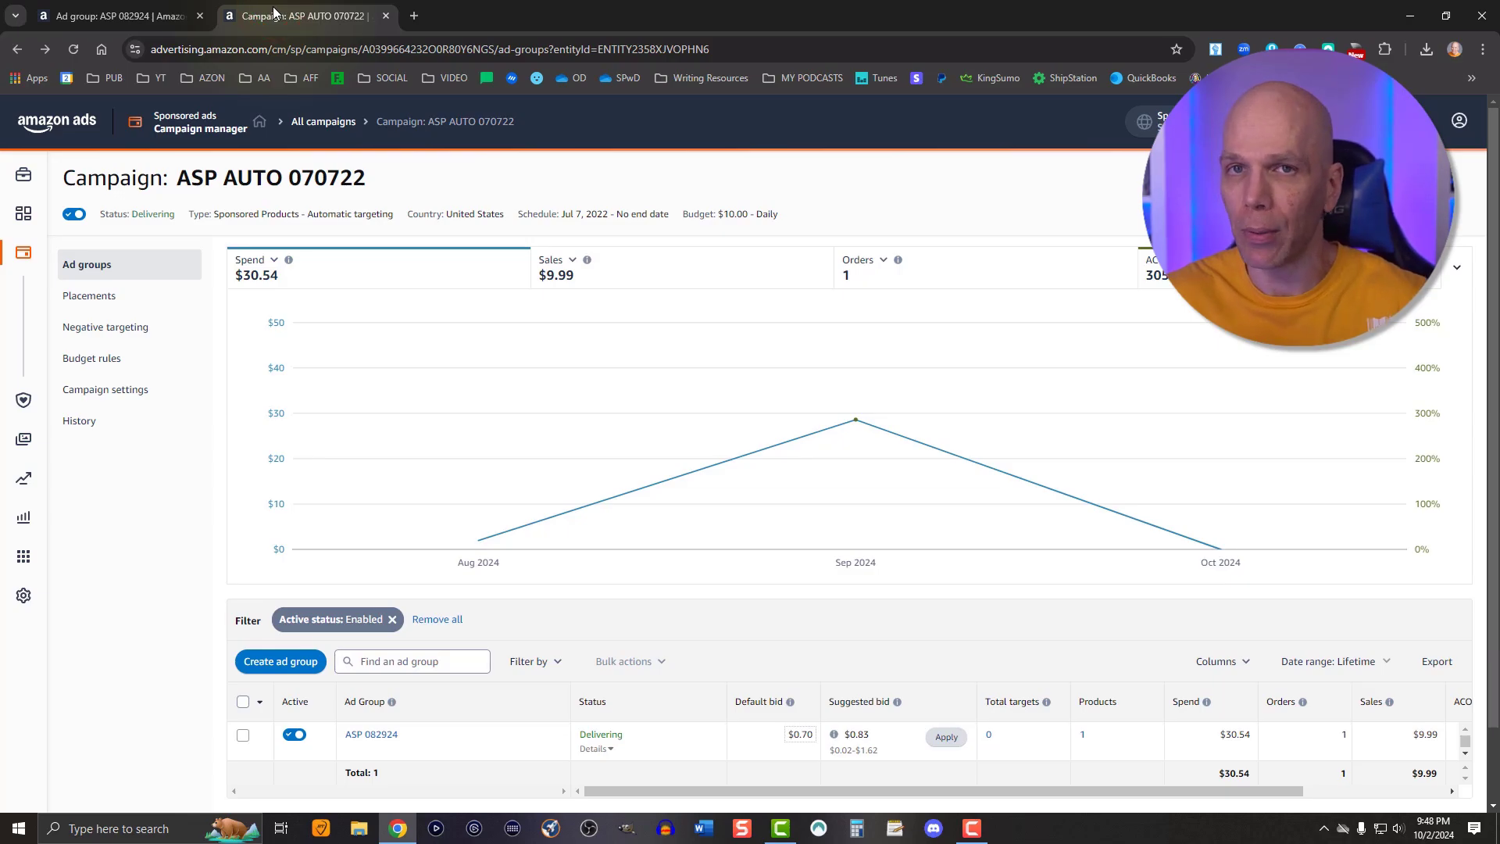
pyautogui.click(132, 330)
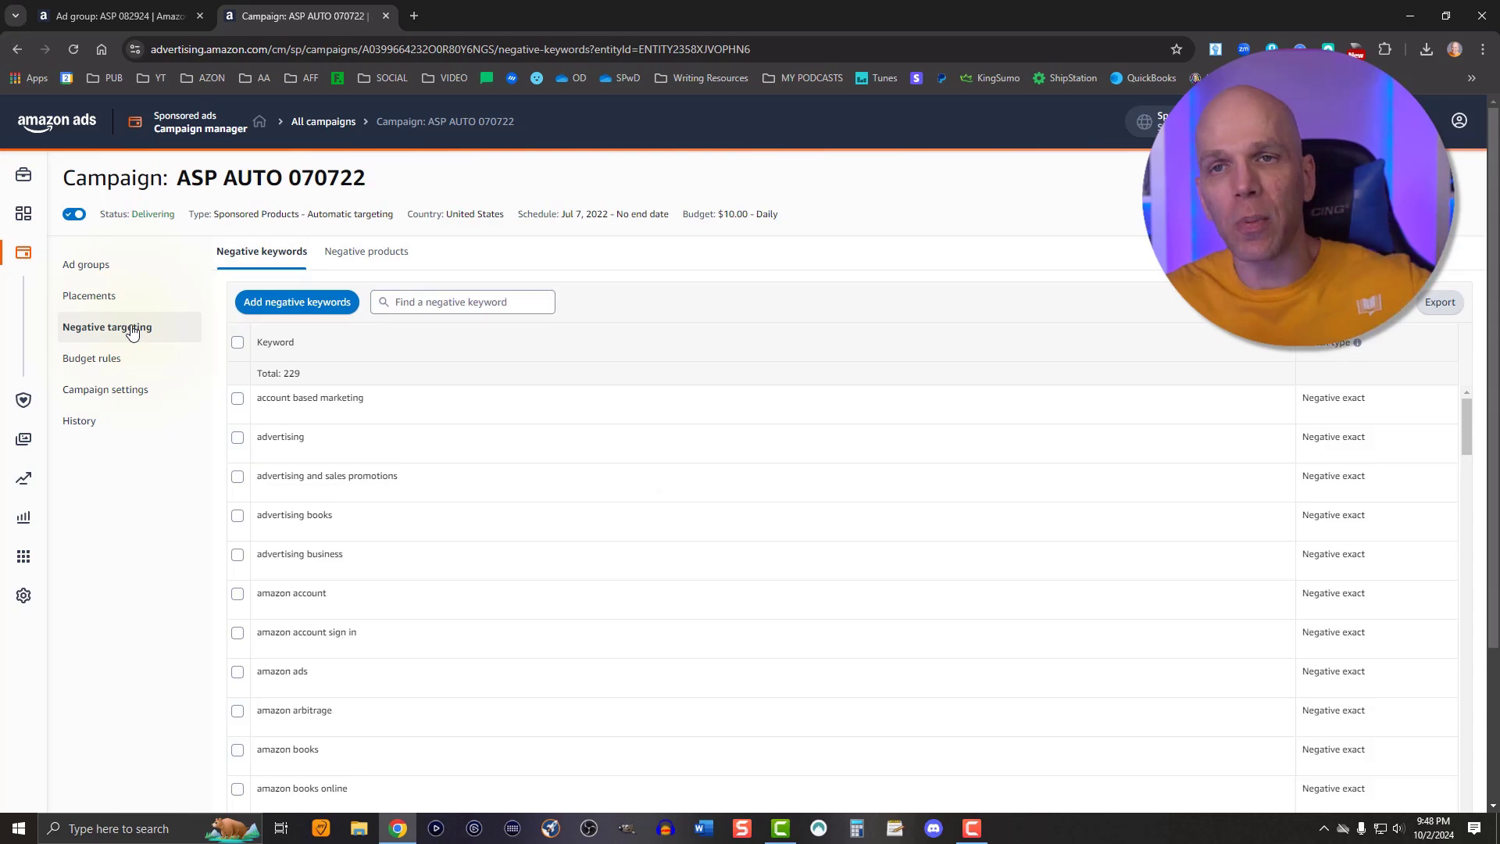
pyautogui.click(283, 301)
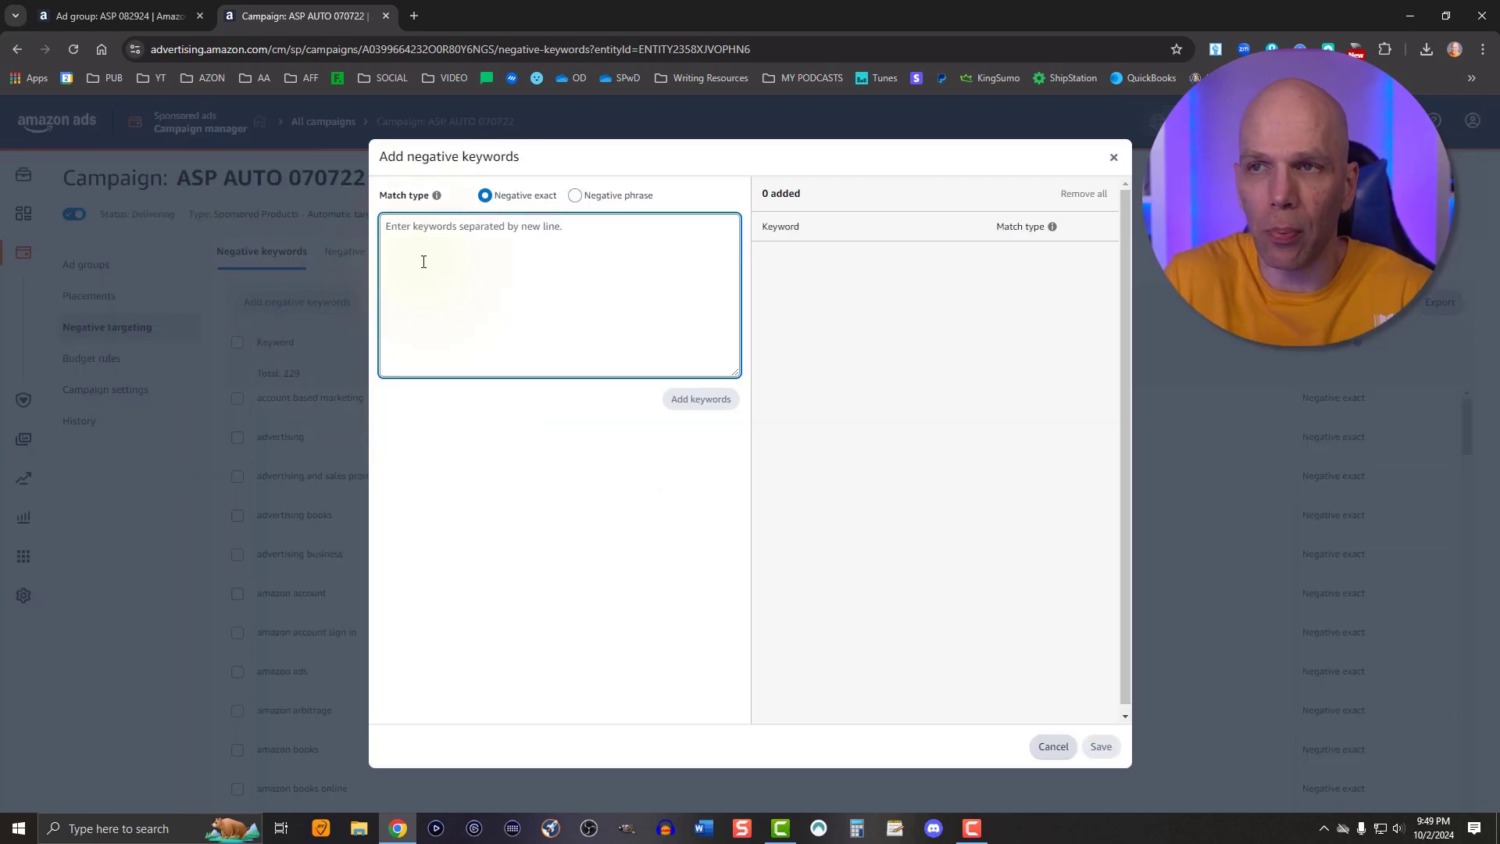
pyautogui.hotkey('ctrl', 'v')
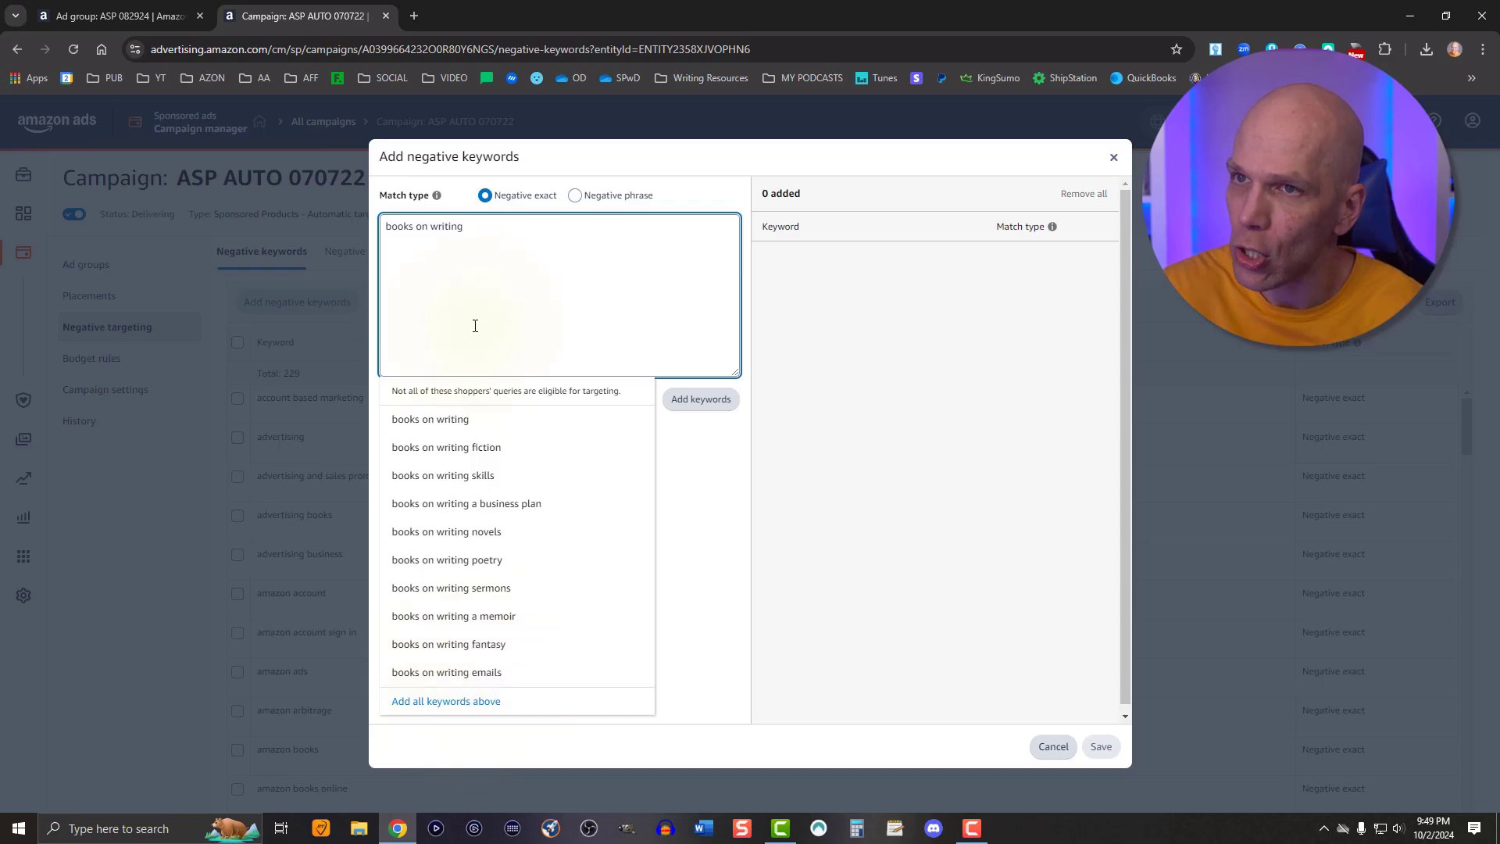
pyautogui.click(482, 263)
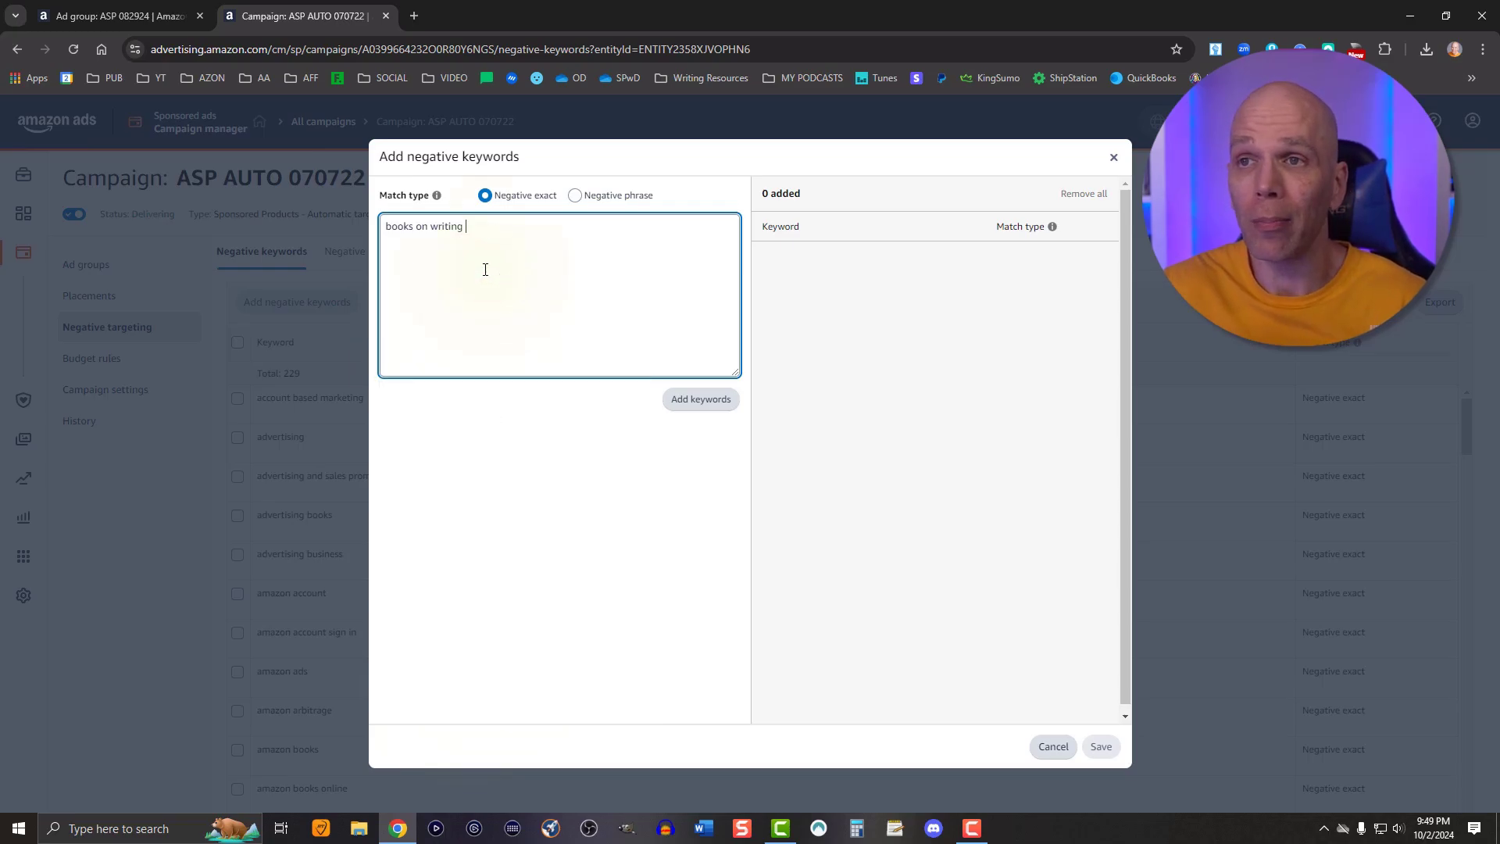
pyautogui.click(715, 398)
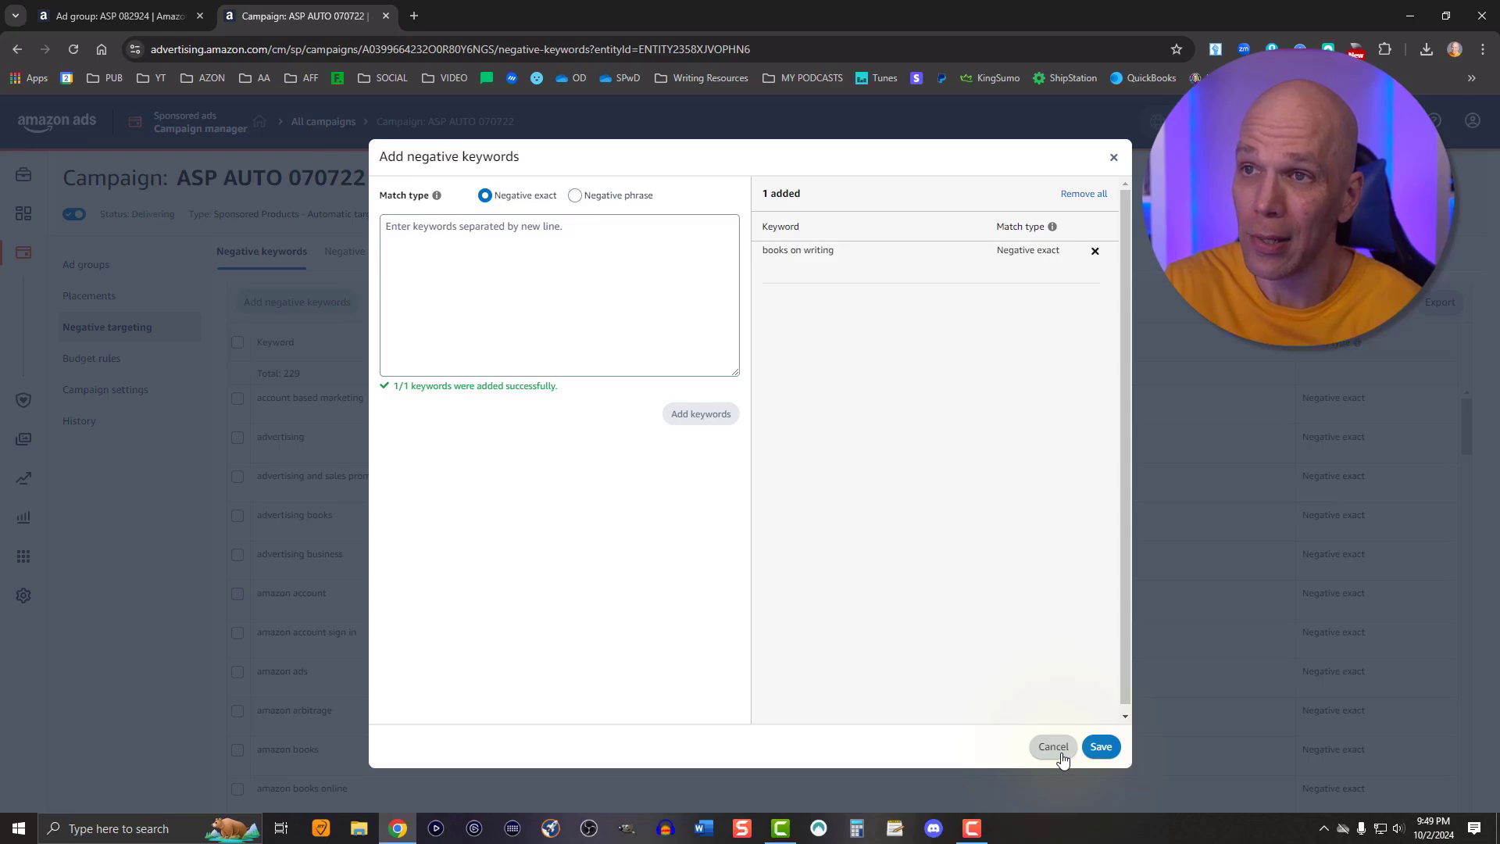
# Switch the match type to negative phrase and paste books on writing into the keyword box
pyautogui.click(575, 195)
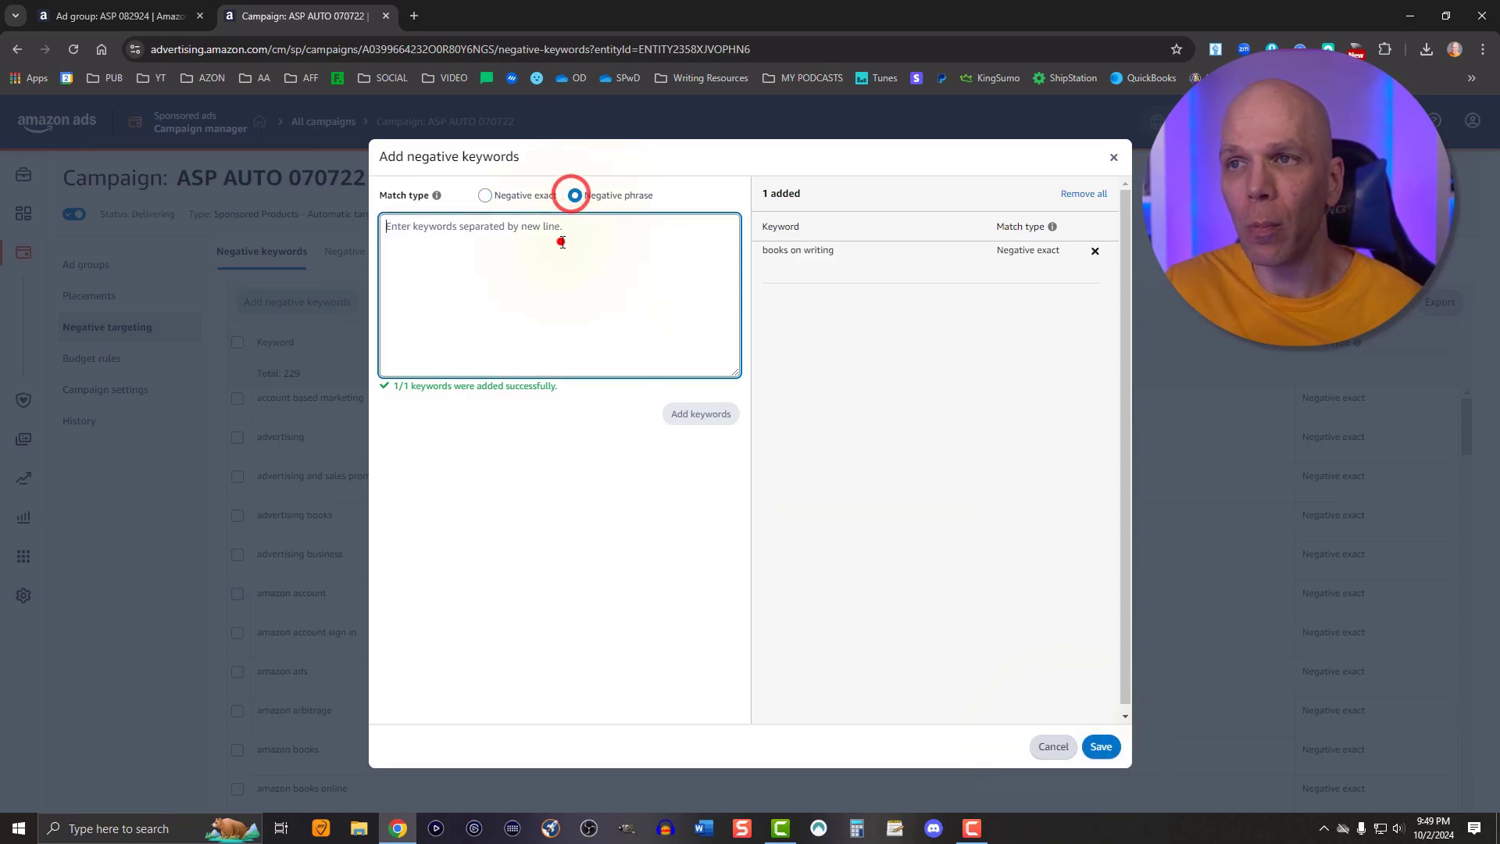
pyautogui.click(563, 236)
pyautogui.hotkey('ctrl', 'v')
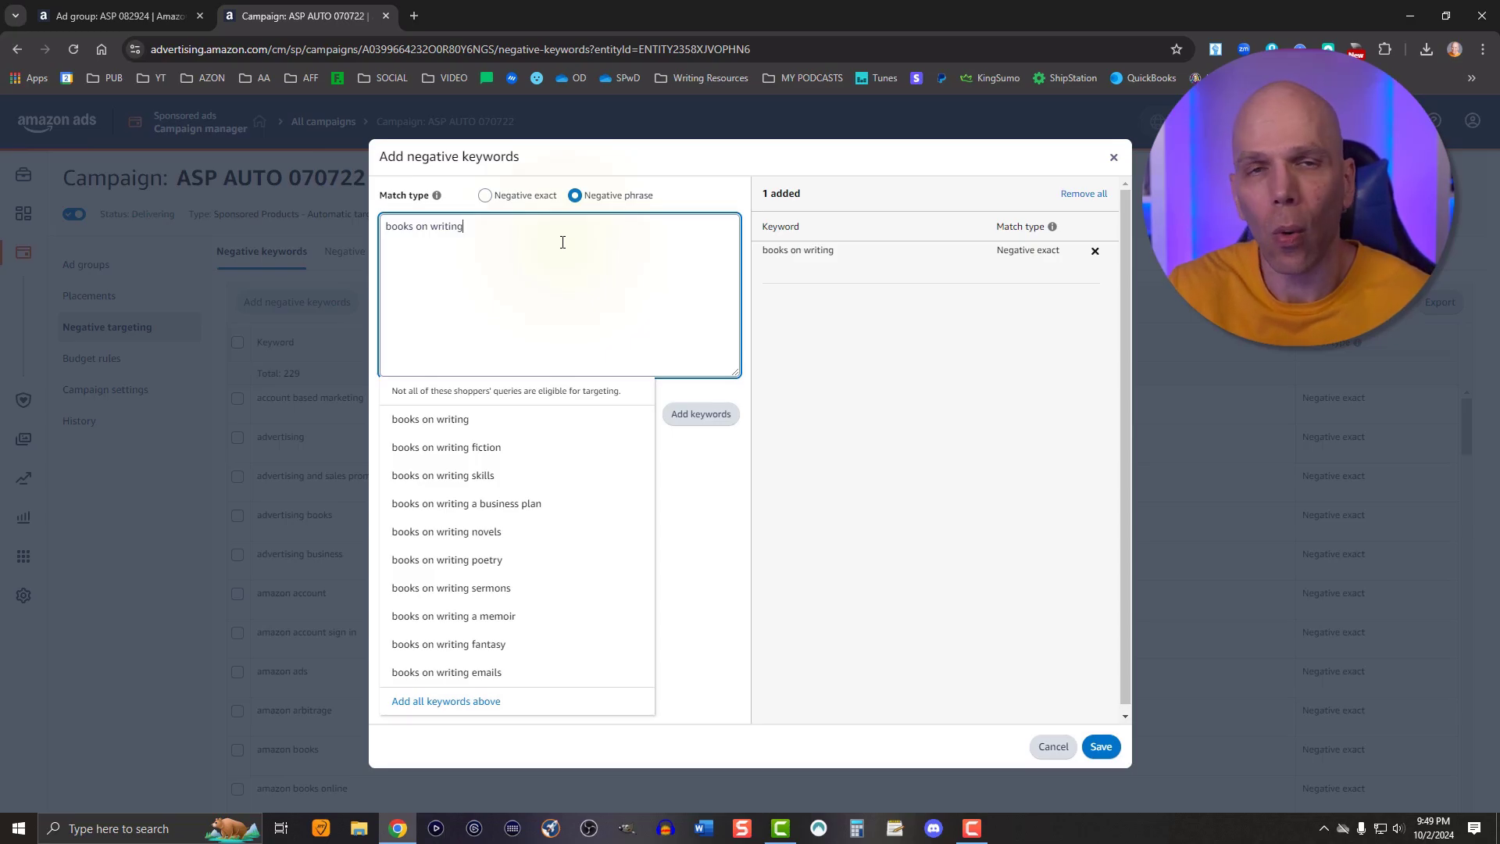
pyautogui.tripleClick(504, 238)
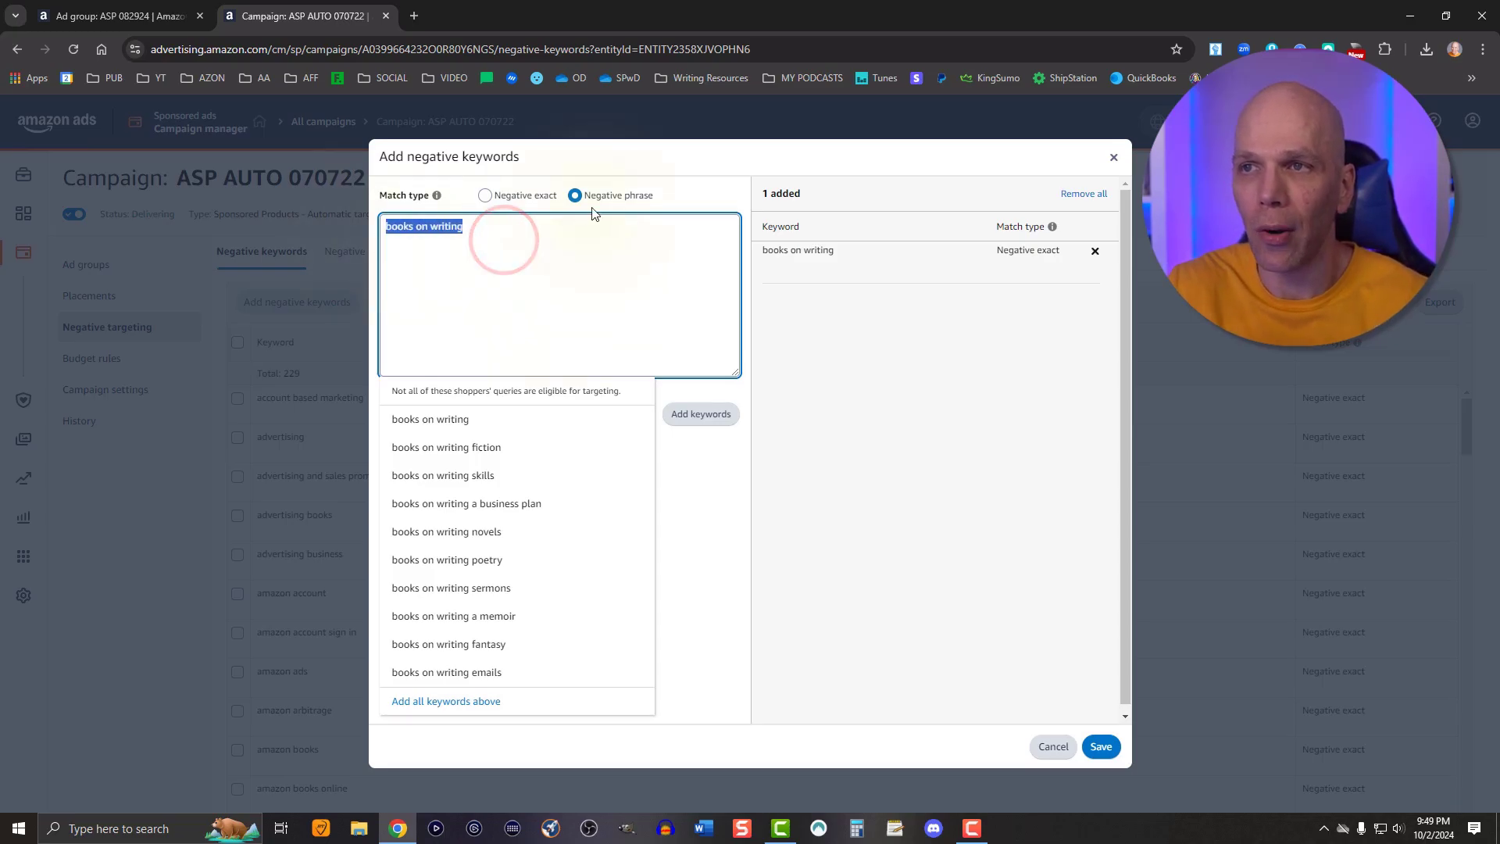
pyautogui.click(713, 533)
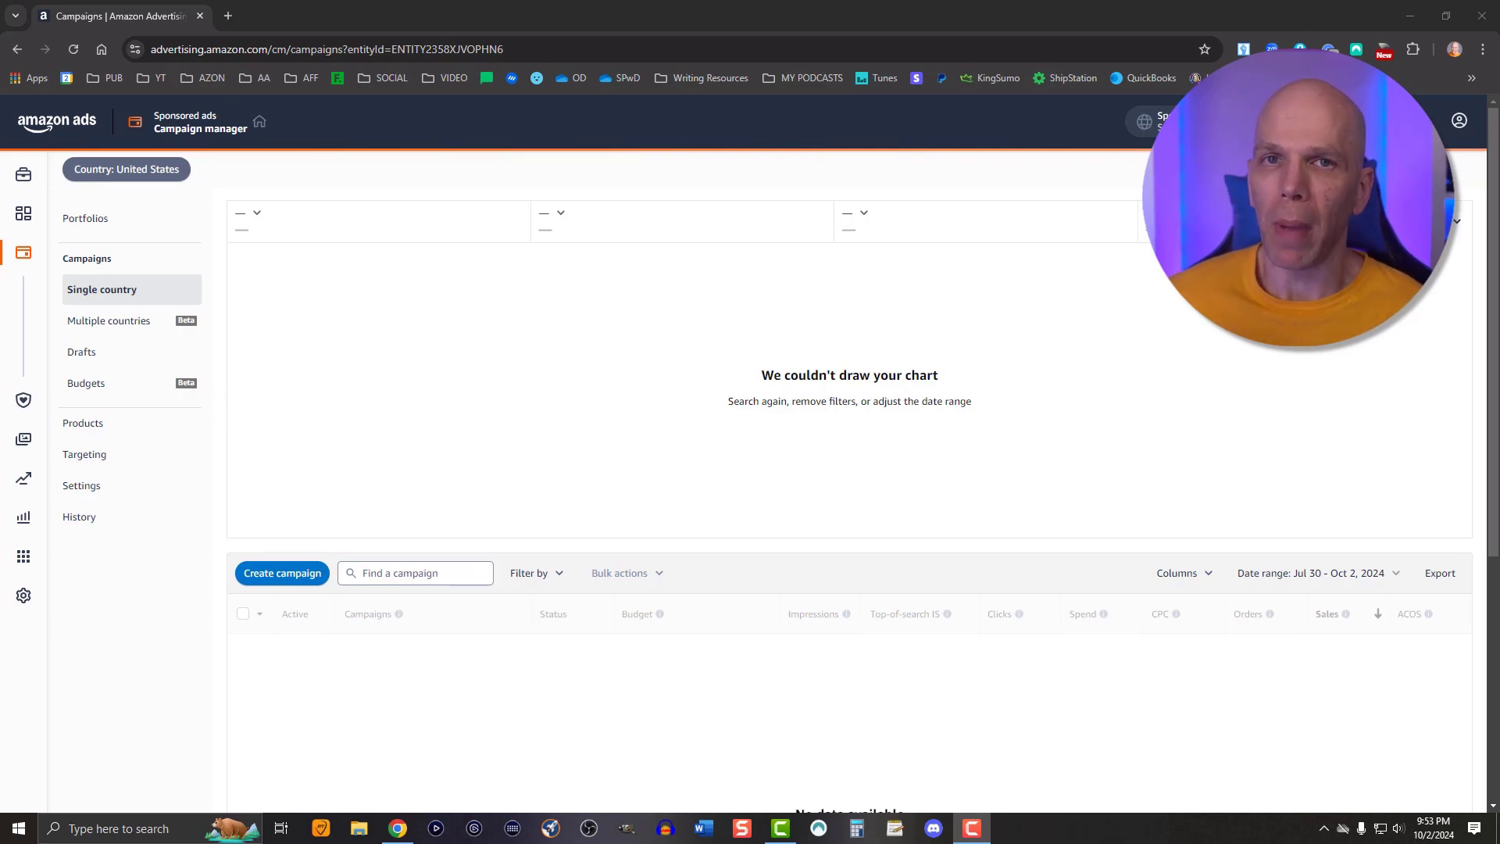
# Start a new Sponsored Products campaign using the standard ad format
pyautogui.click(294, 572)
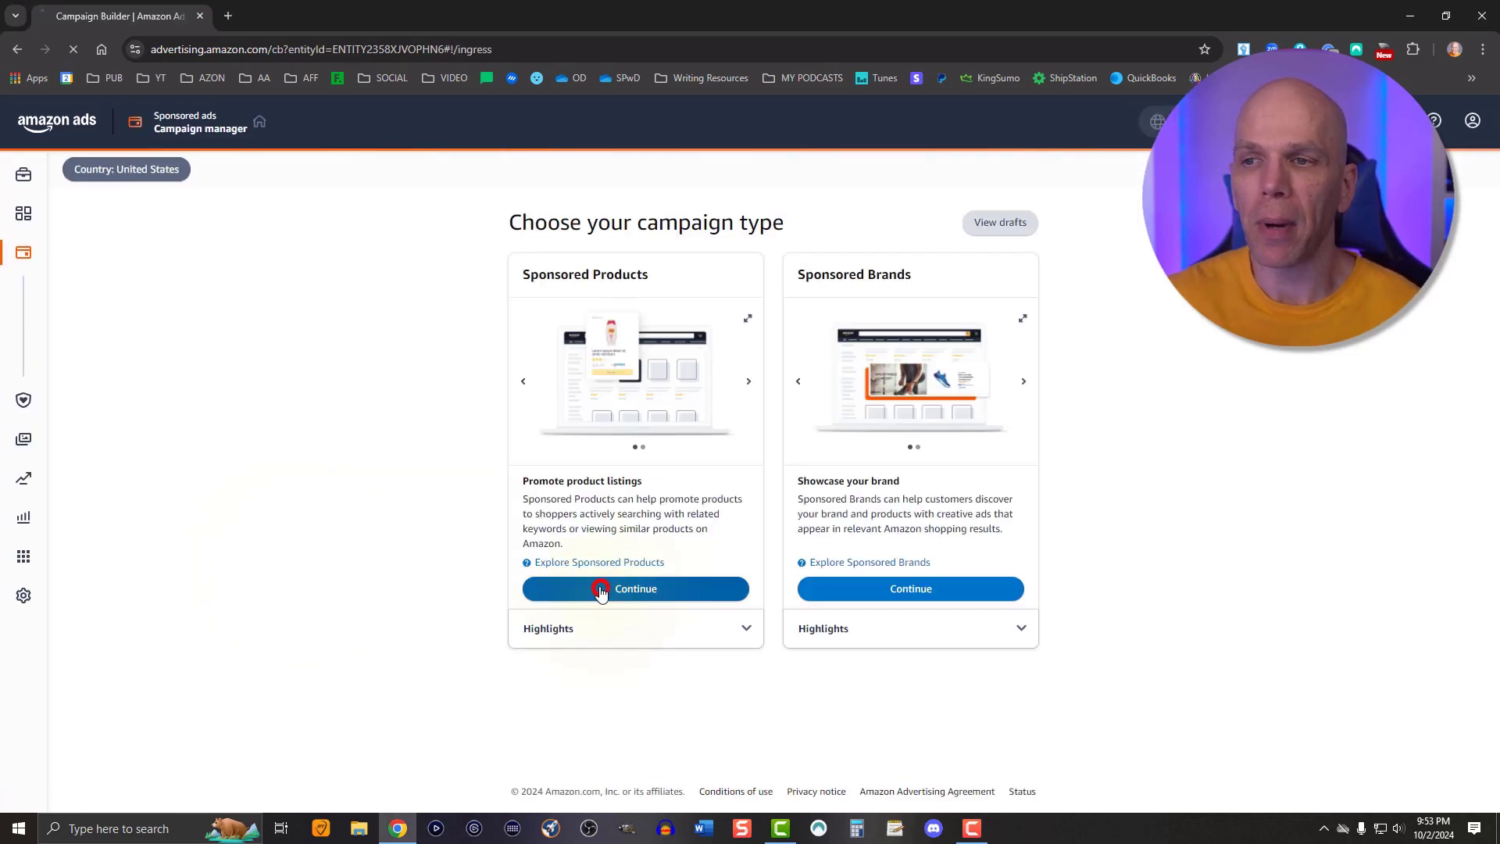
pyautogui.click(600, 589)
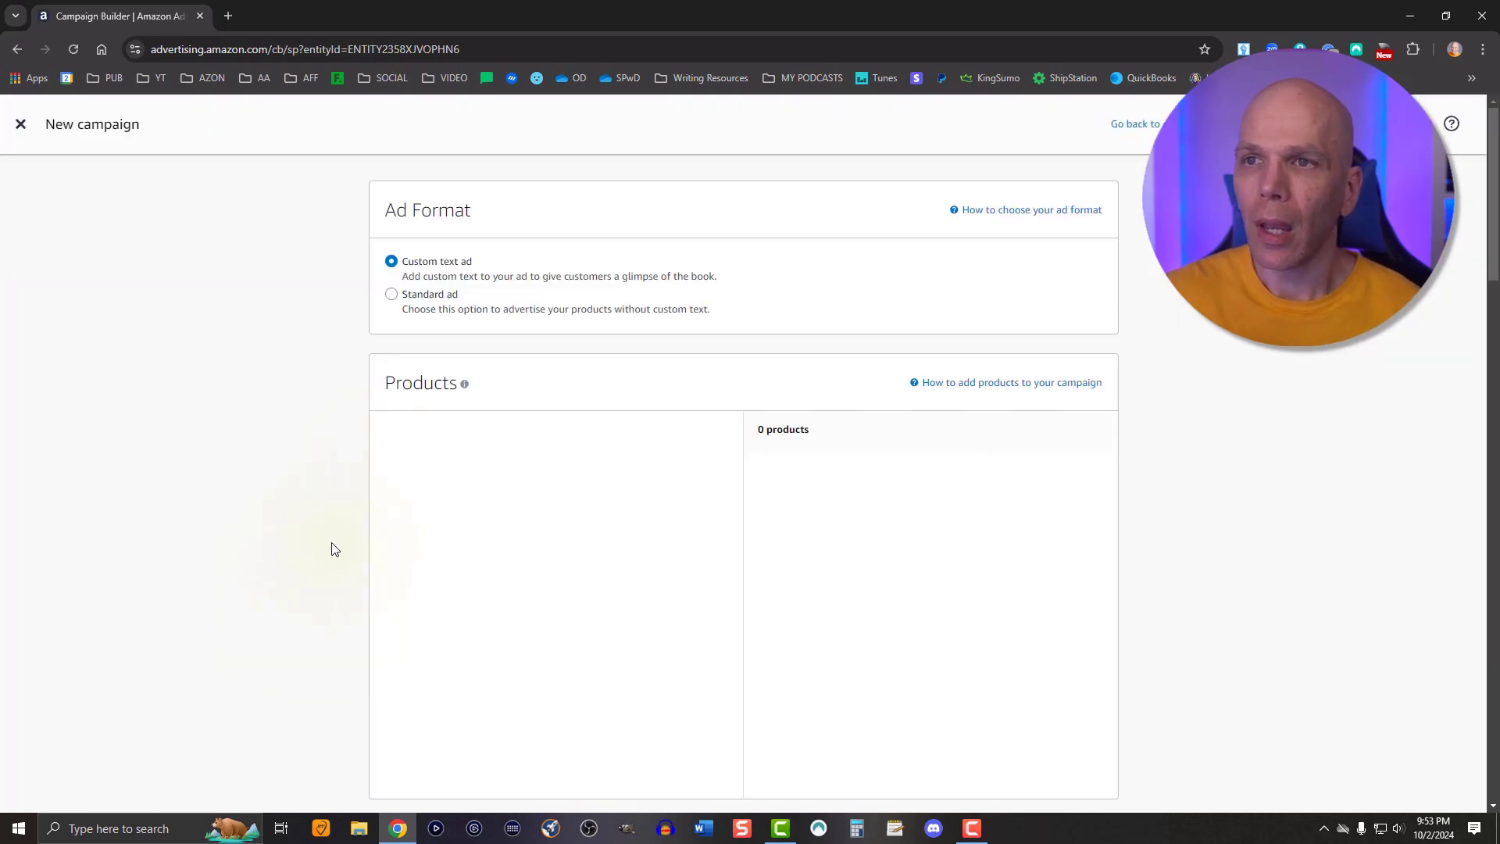
pyautogui.click(396, 294)
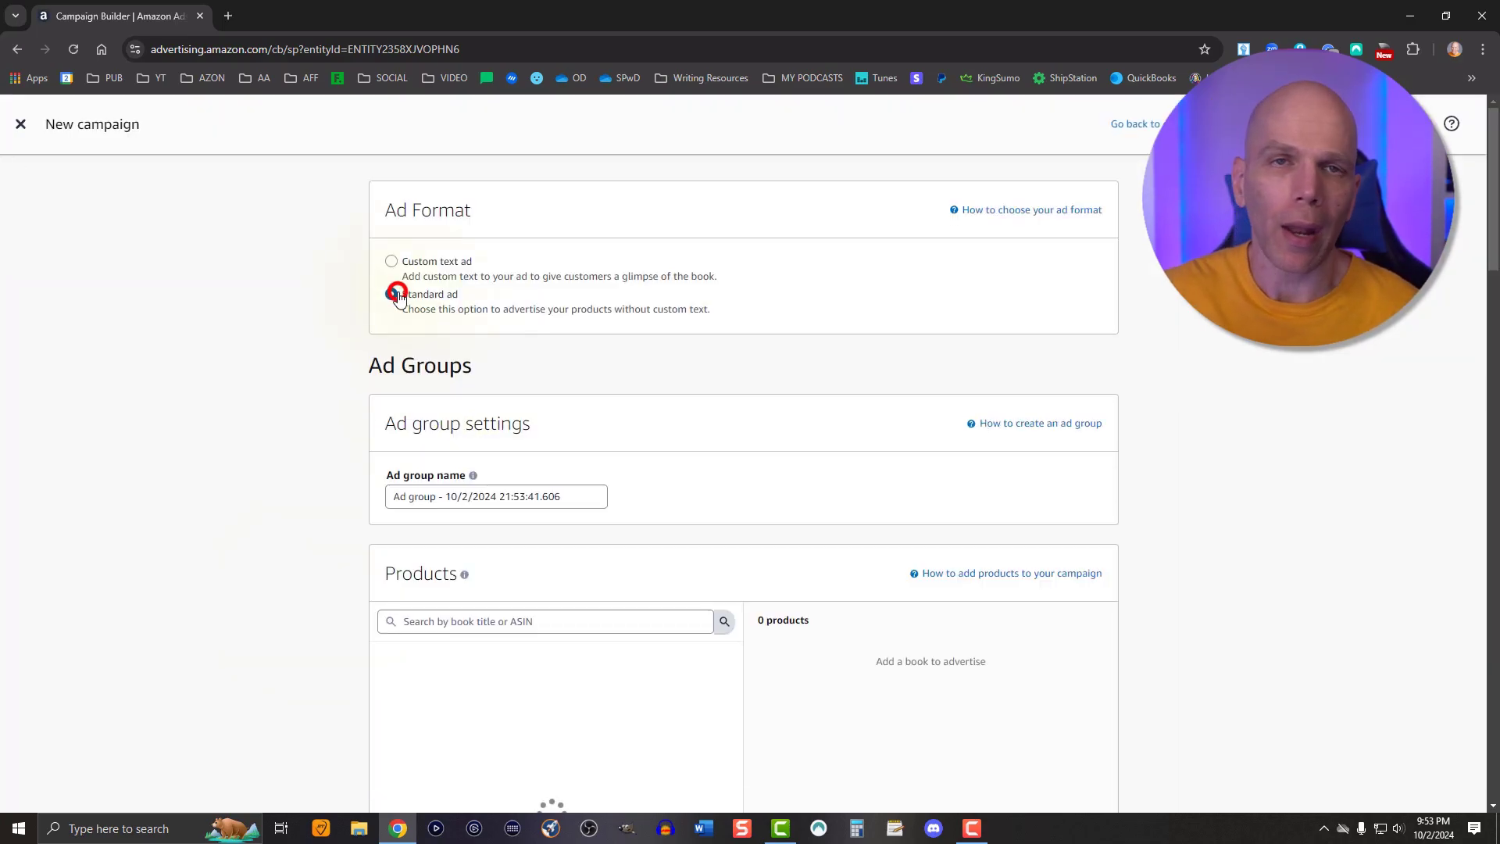
# Name the ad group ASP Man 100224 v1
pyautogui.doubleClick(412, 494)
pyautogui.tripleClick(412, 492)
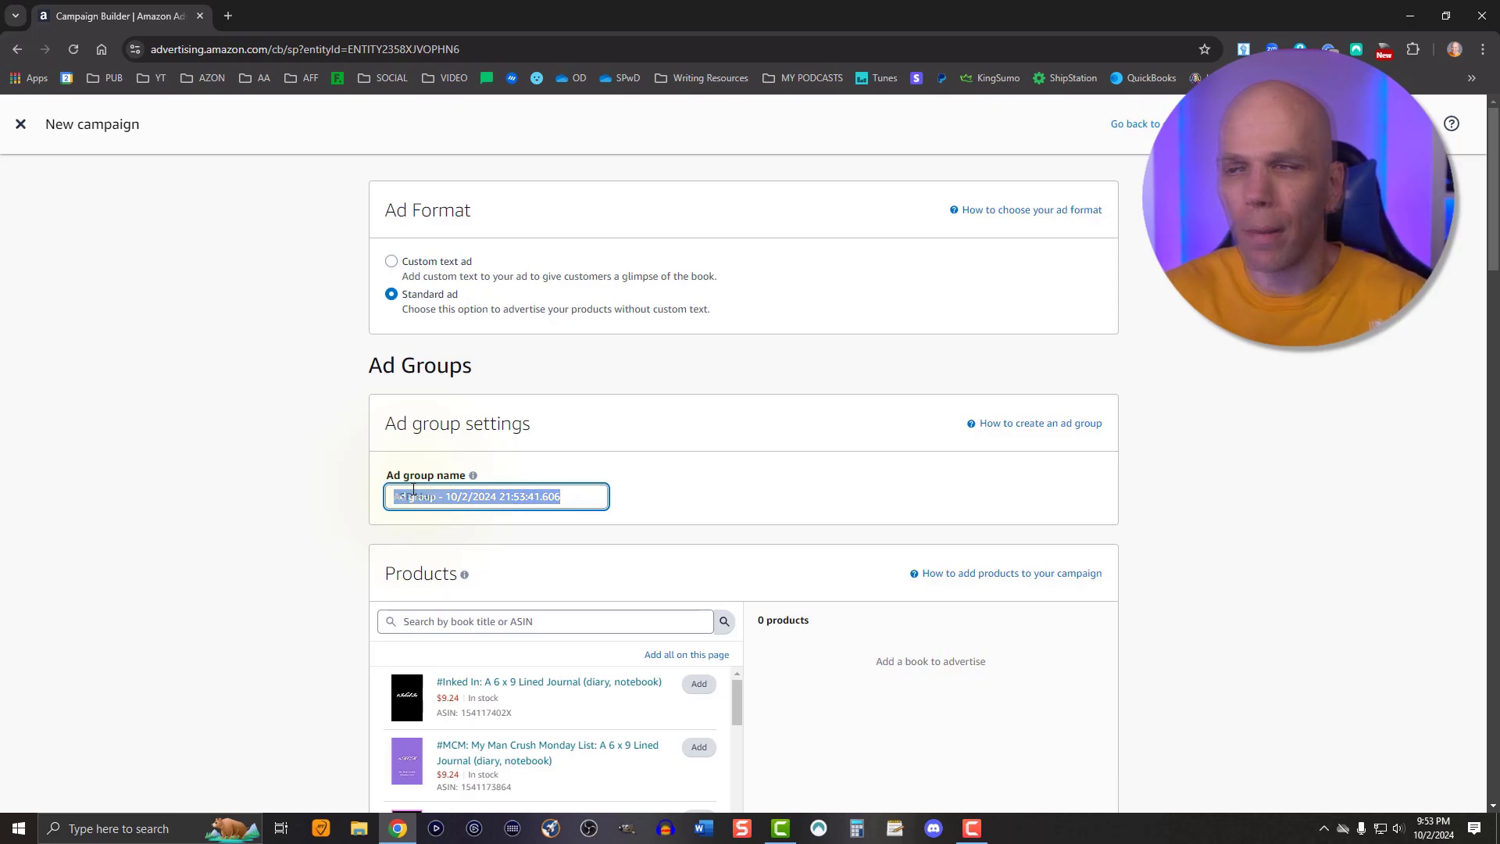
pyautogui.write('ASP Man')
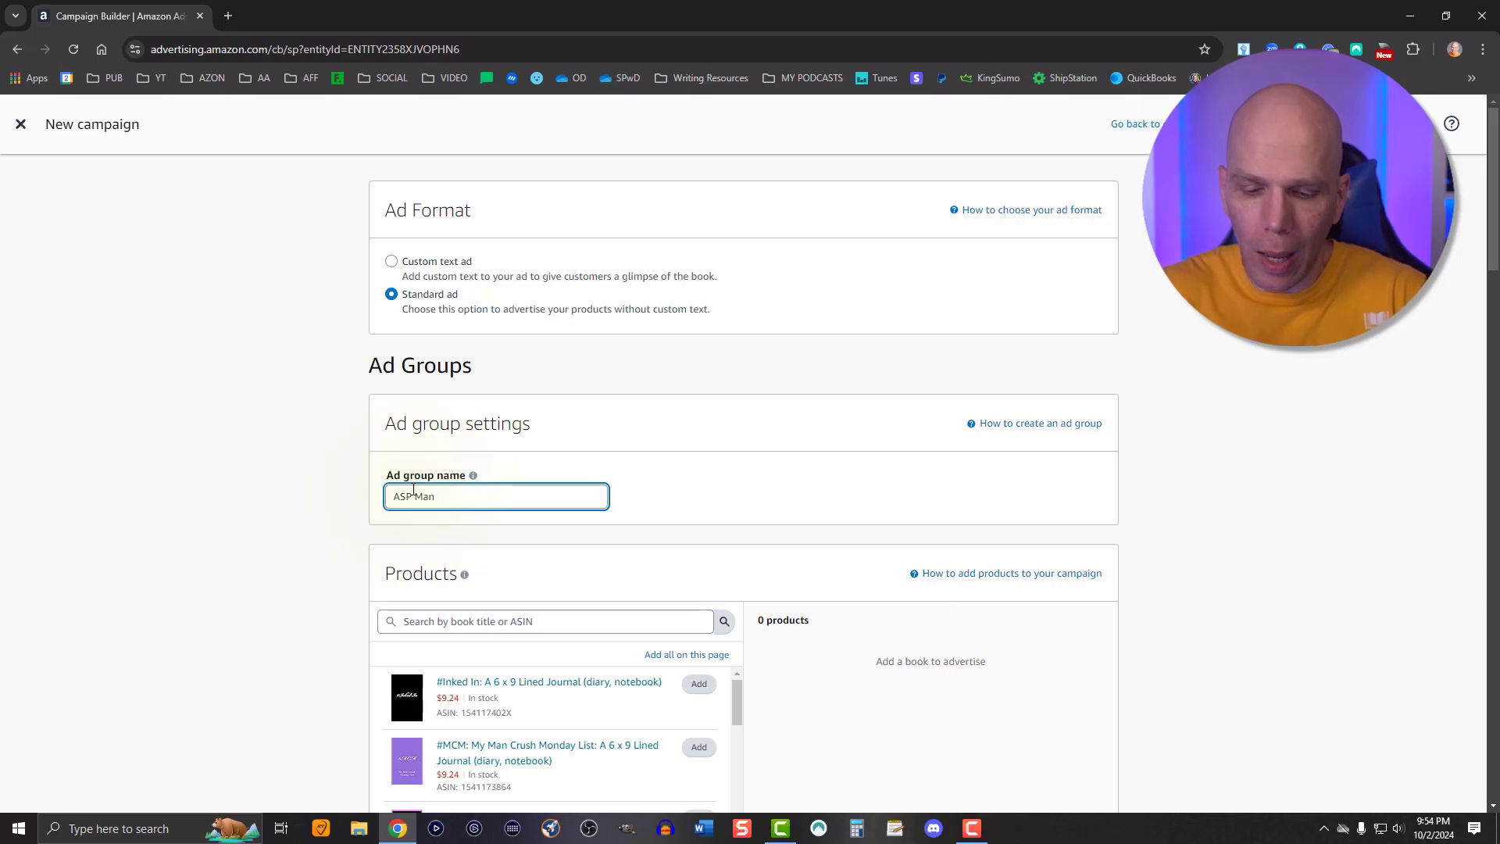
pyautogui.write(' 100224')
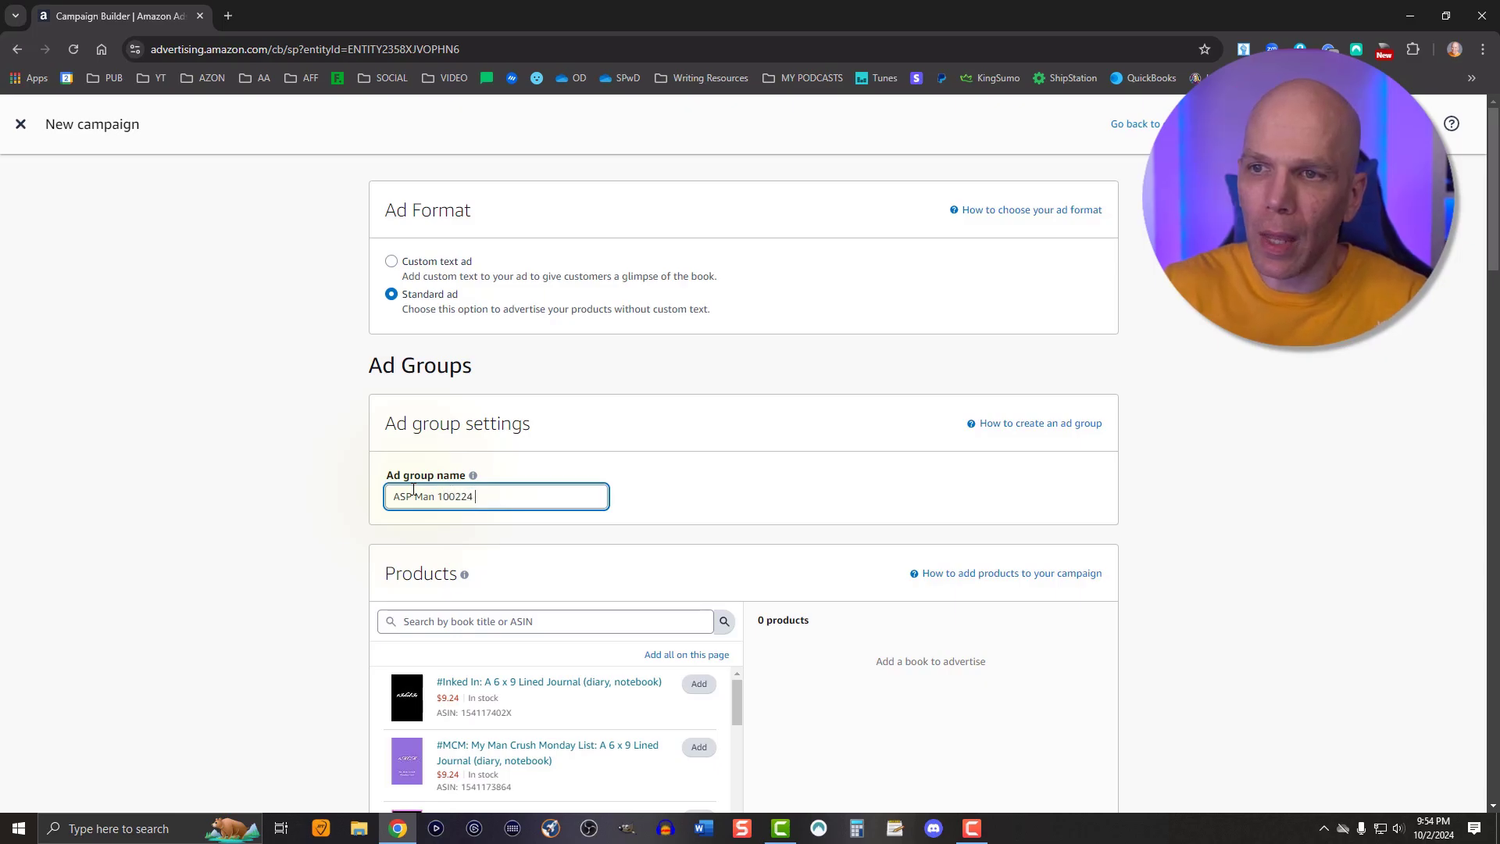
pyautogui.write(' v1')
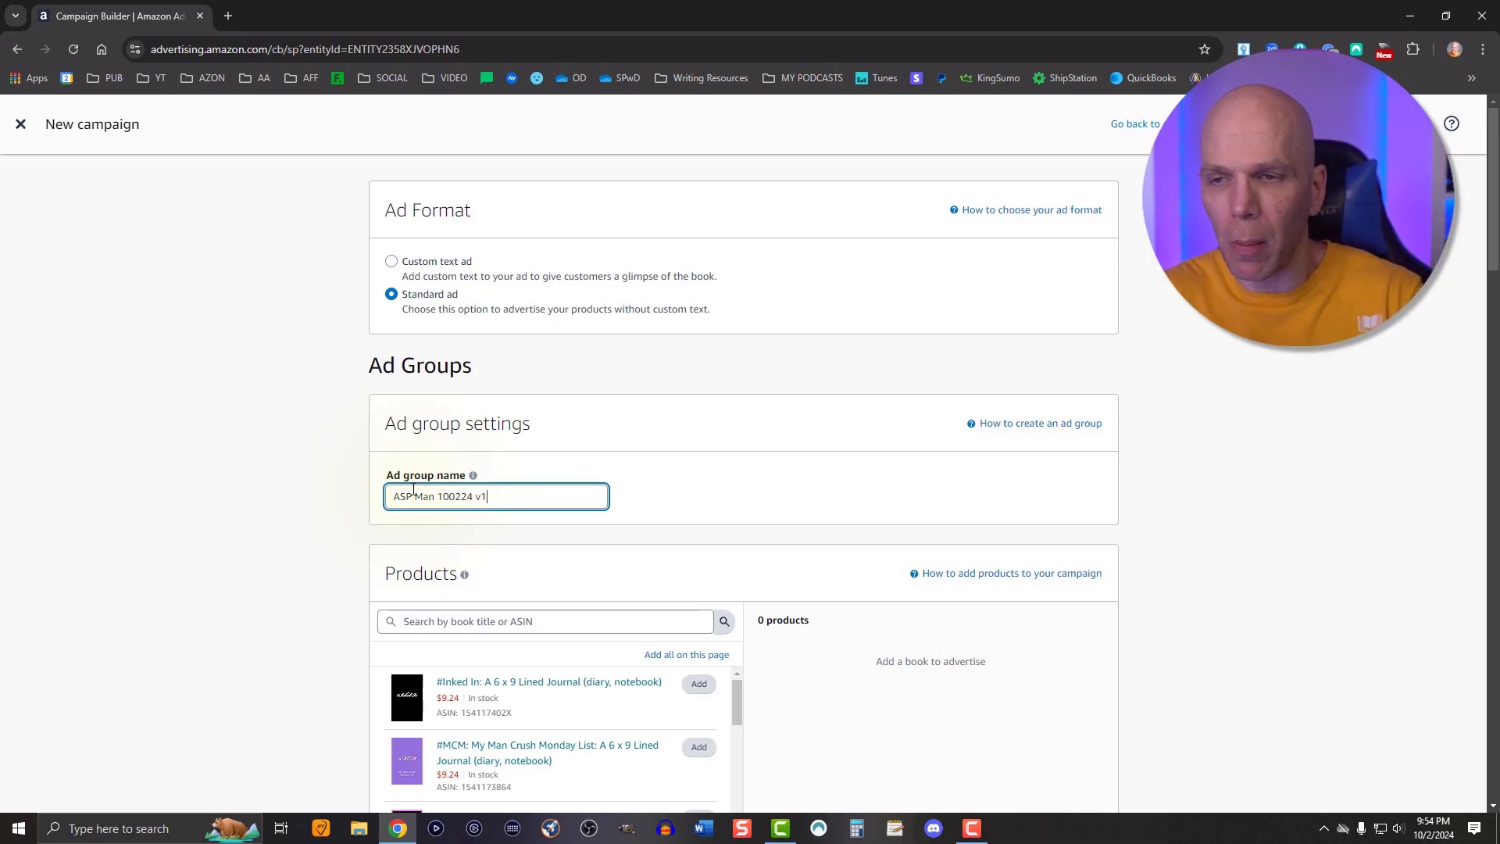
# Search the products for Amazon Self Publisher and add the book to the ad group
pyautogui.scroll(-2, 413, 488)
pyautogui.click(426, 465)
pyautogui.write('Amazone')
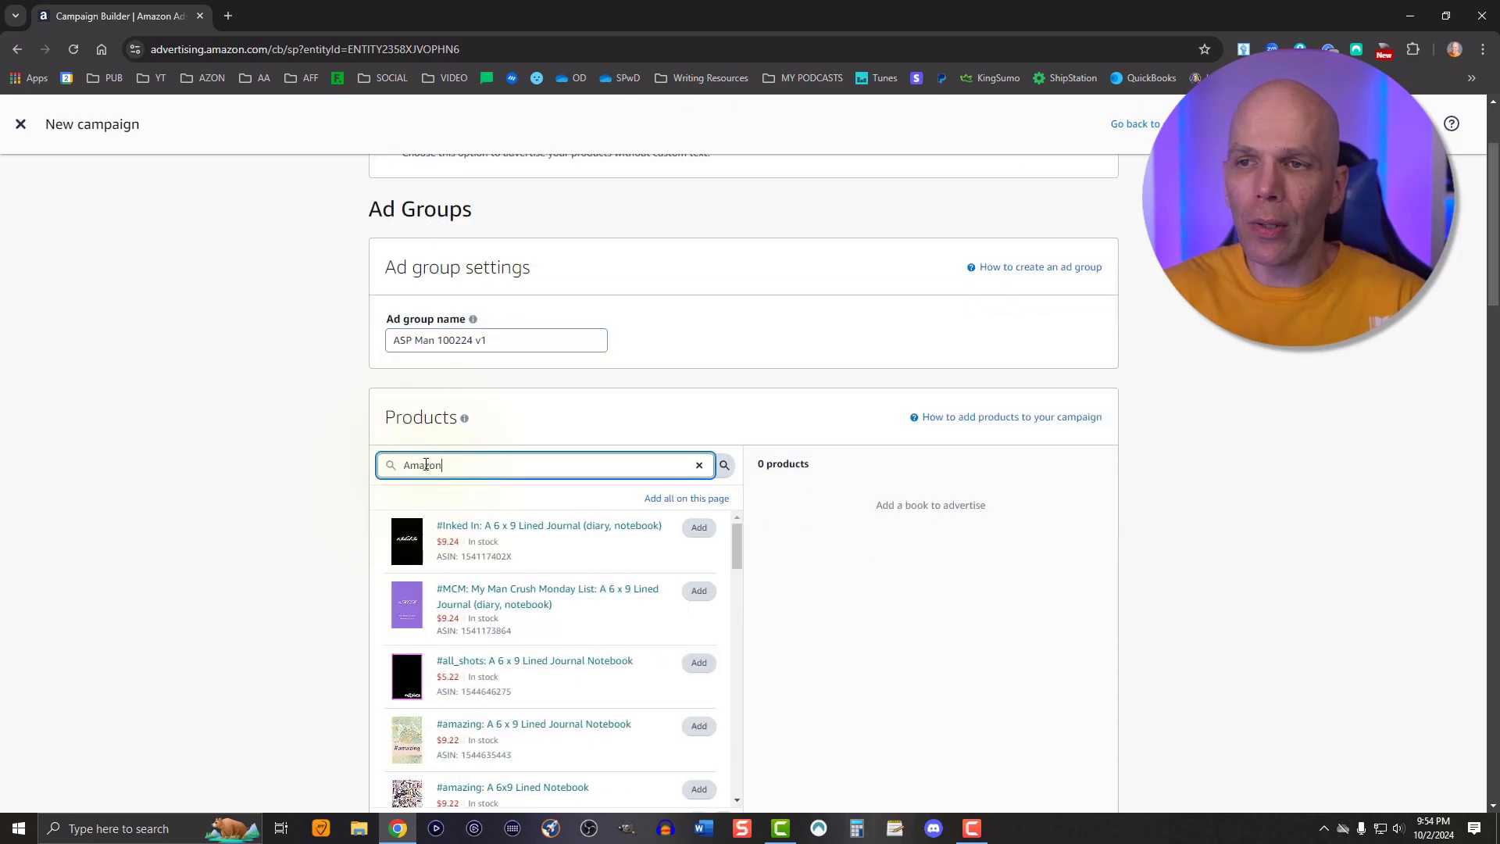
pyautogui.press('BackSpace')
pyautogui.press('BackSpace')
pyautogui.write('Self Publisher')
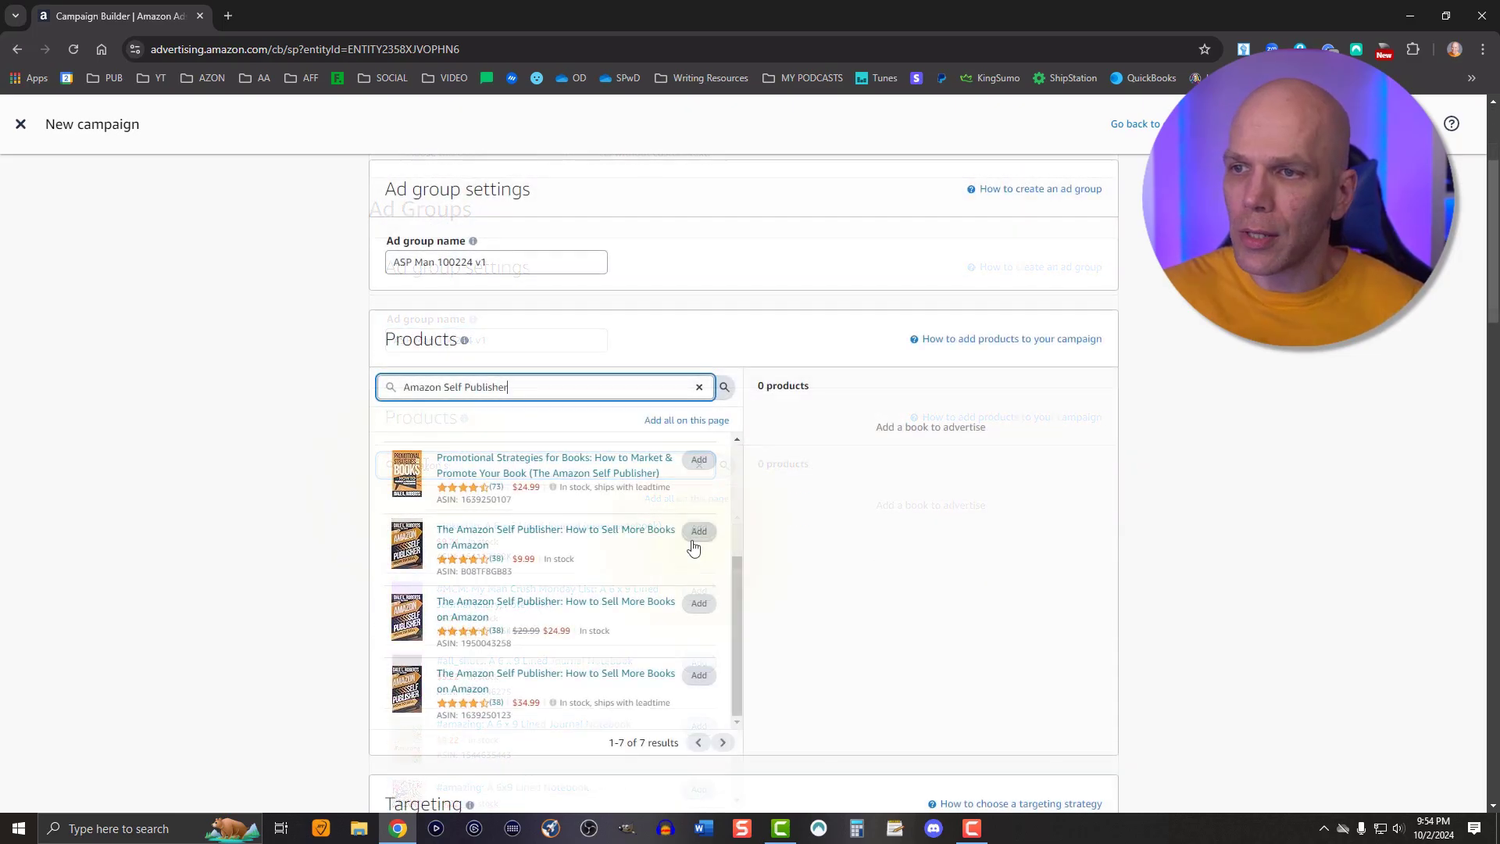
pyautogui.click(698, 532)
# Switch the campaign targeting to manual targeting
pyautogui.scroll(-6, 814, 696)
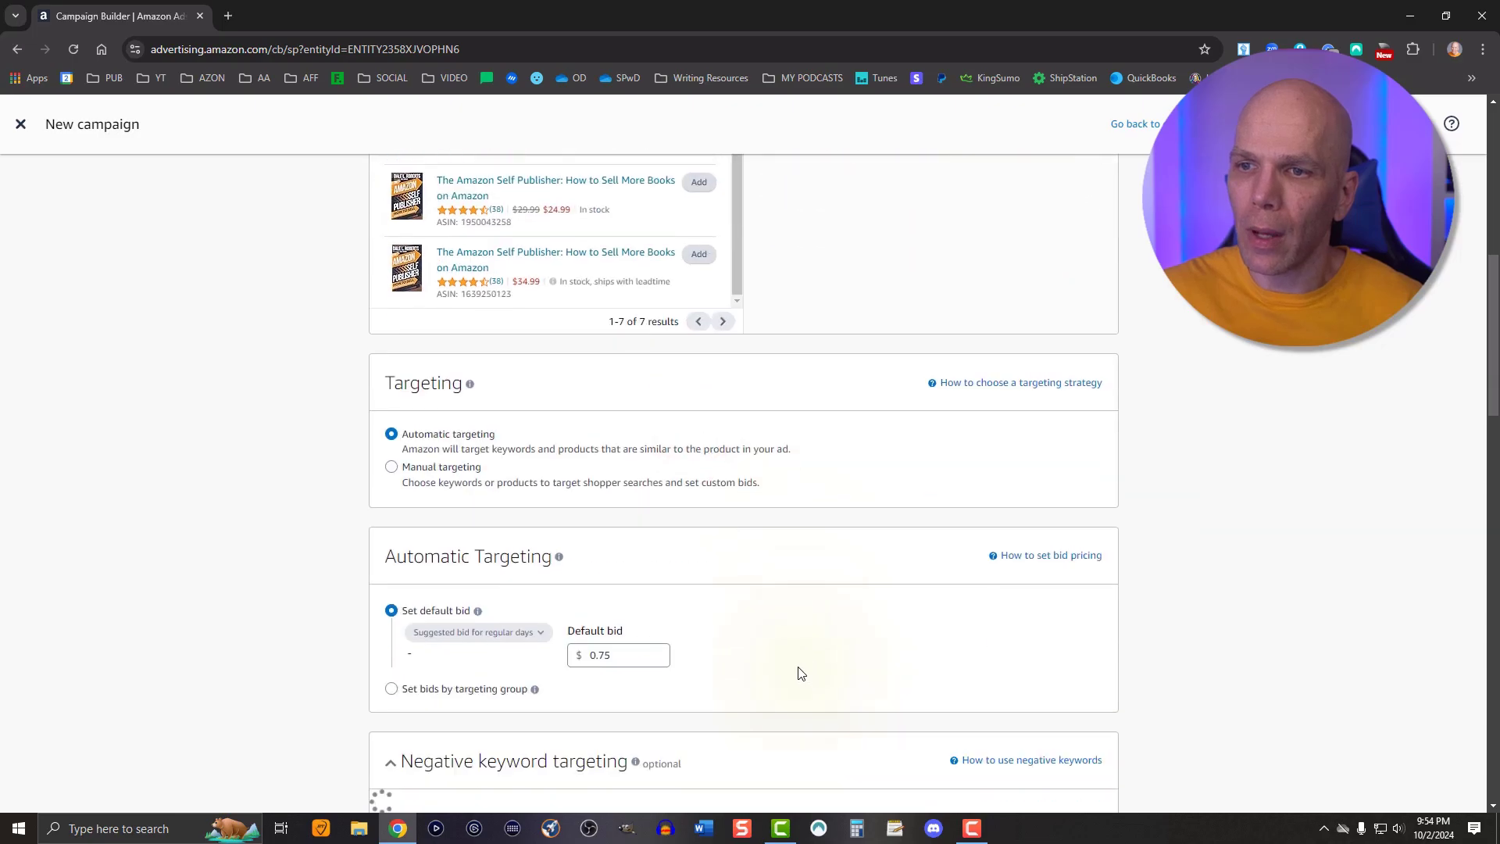
pyautogui.click(392, 421)
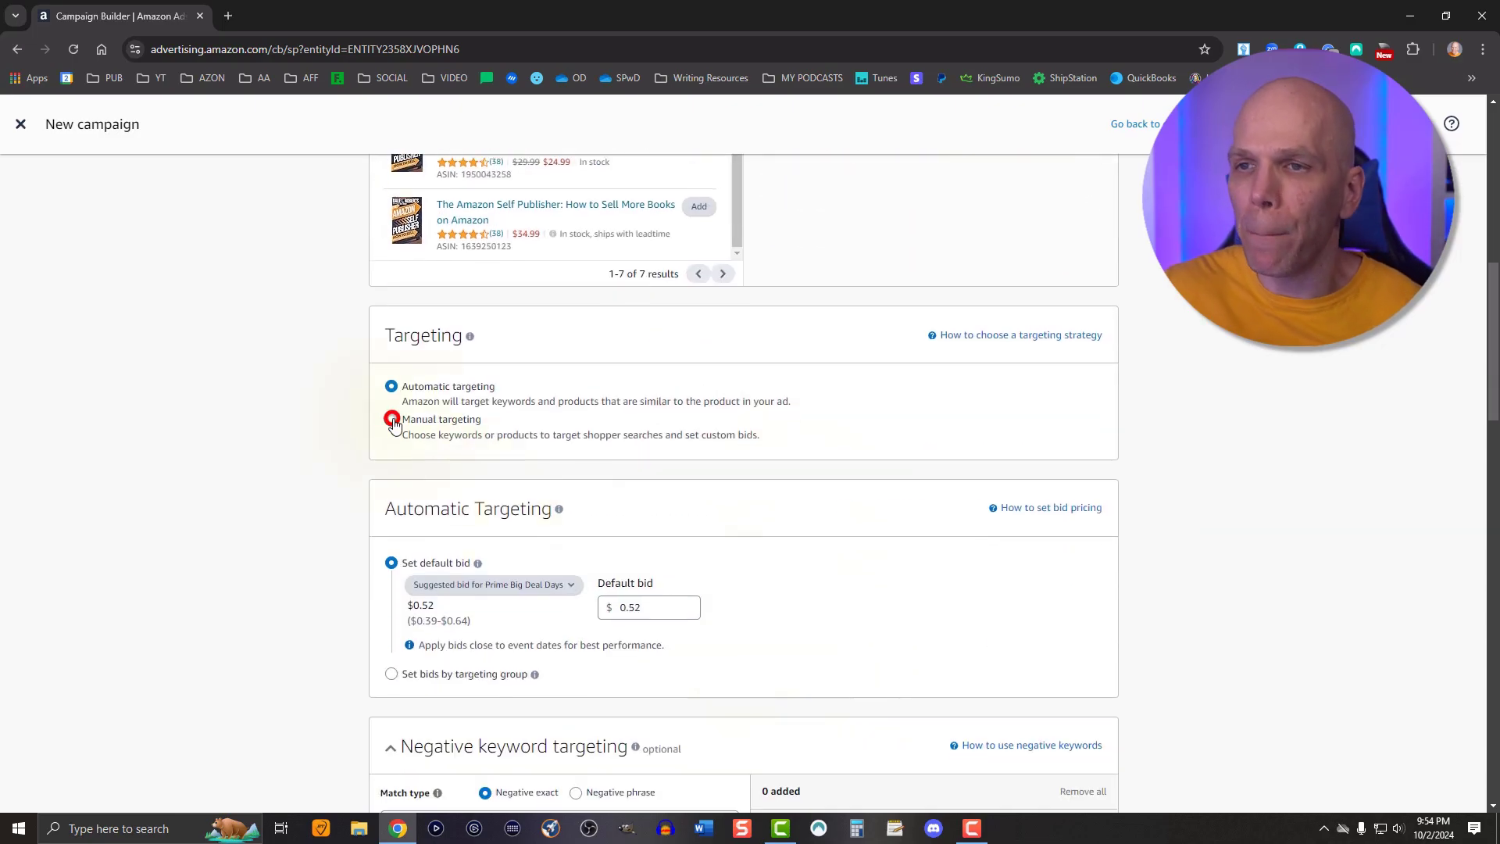
# Browse the suggested keywords with their match types and suggested bids
pyautogui.scroll(-2, 396, 447)
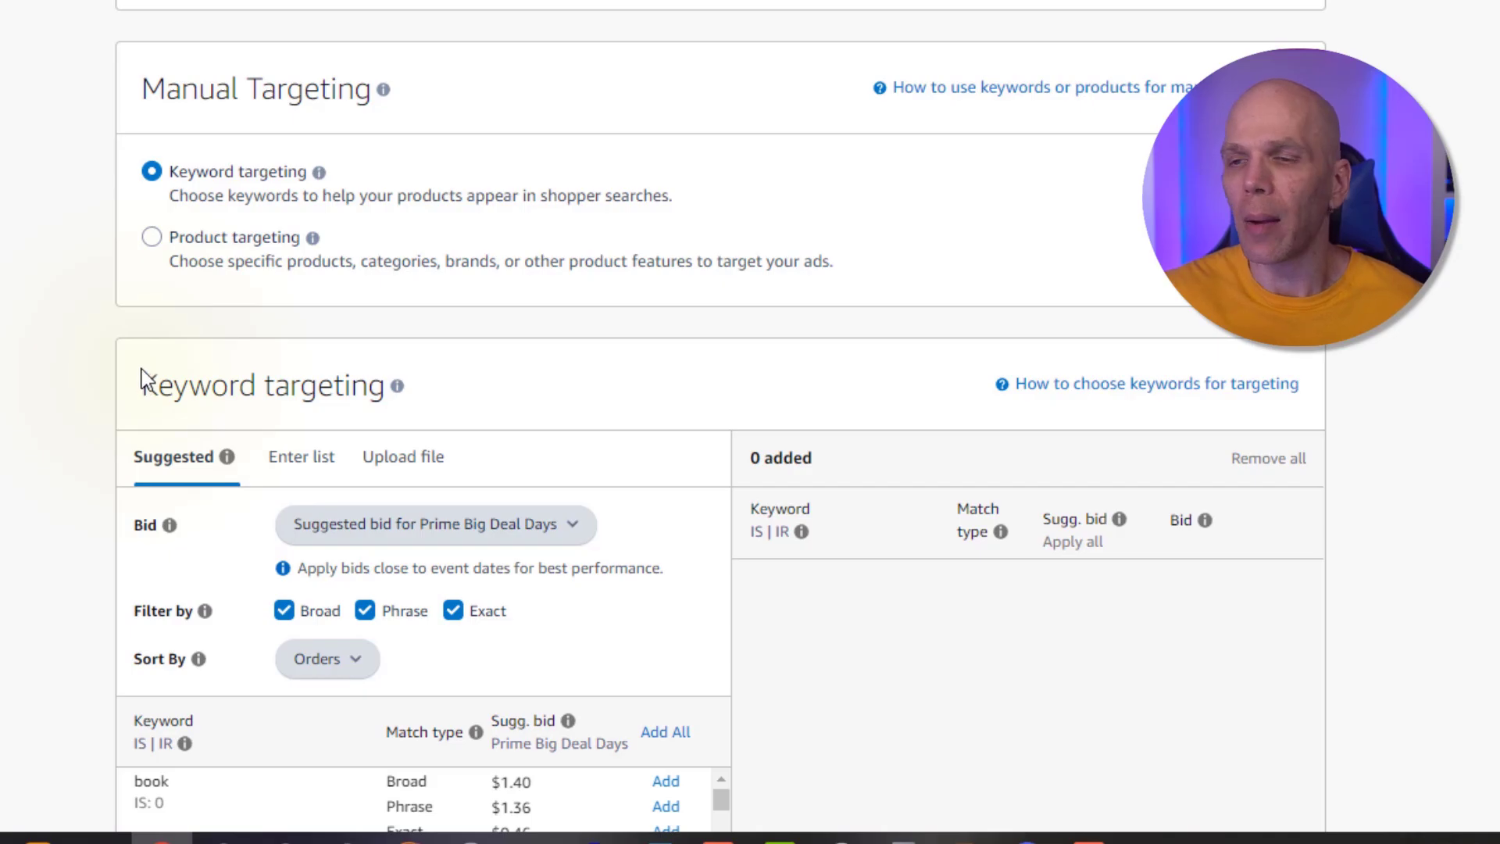
pyautogui.scroll(-6, 81, 353)
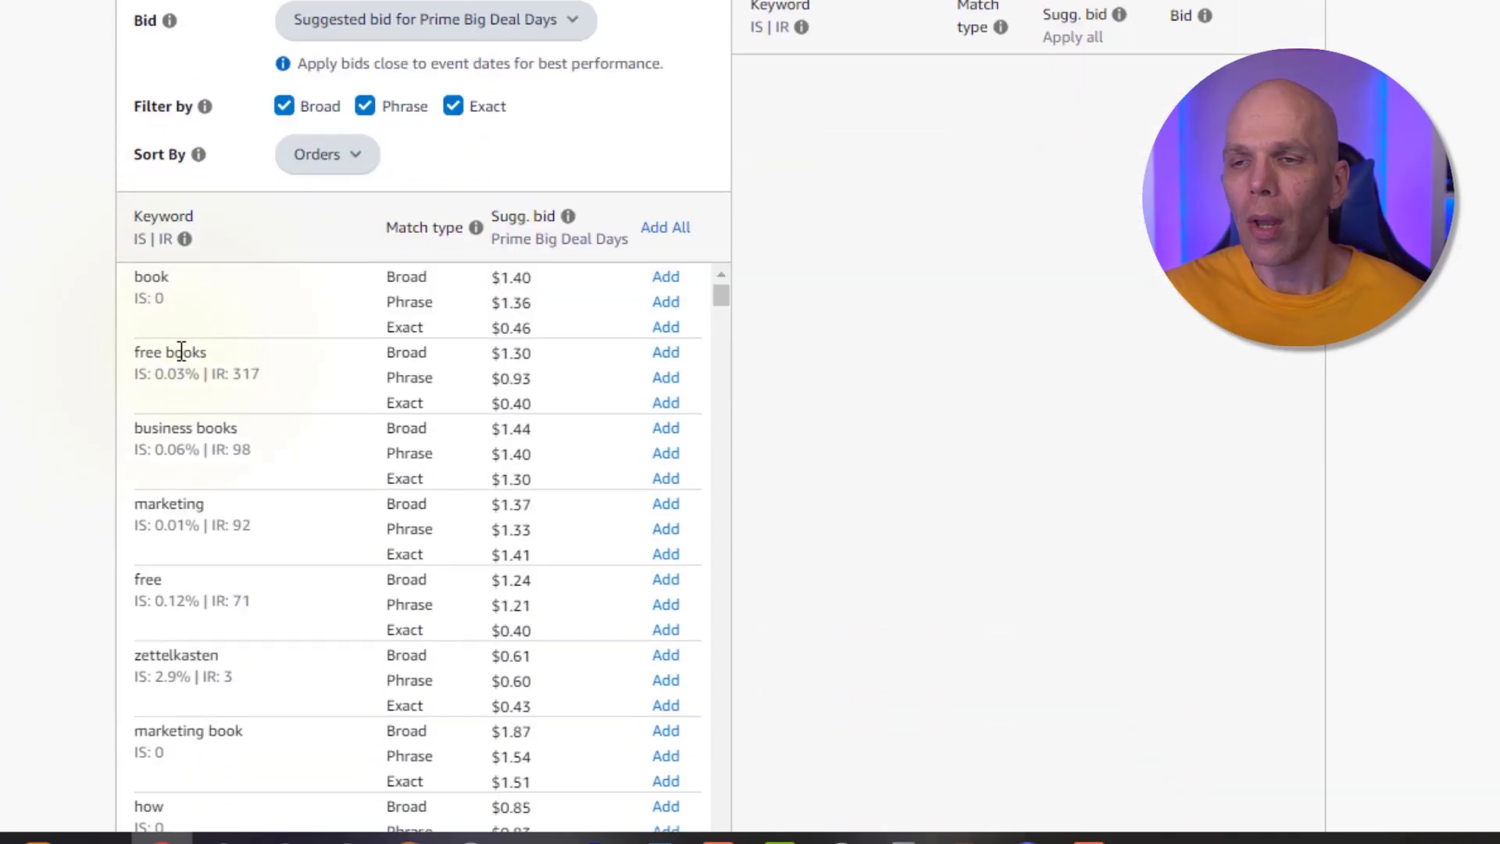
pyautogui.scroll(-2, 137, 361)
pyautogui.scroll(-1, 138, 362)
pyautogui.scroll(-3, 64, 414)
pyautogui.scroll(-6, 208, 238)
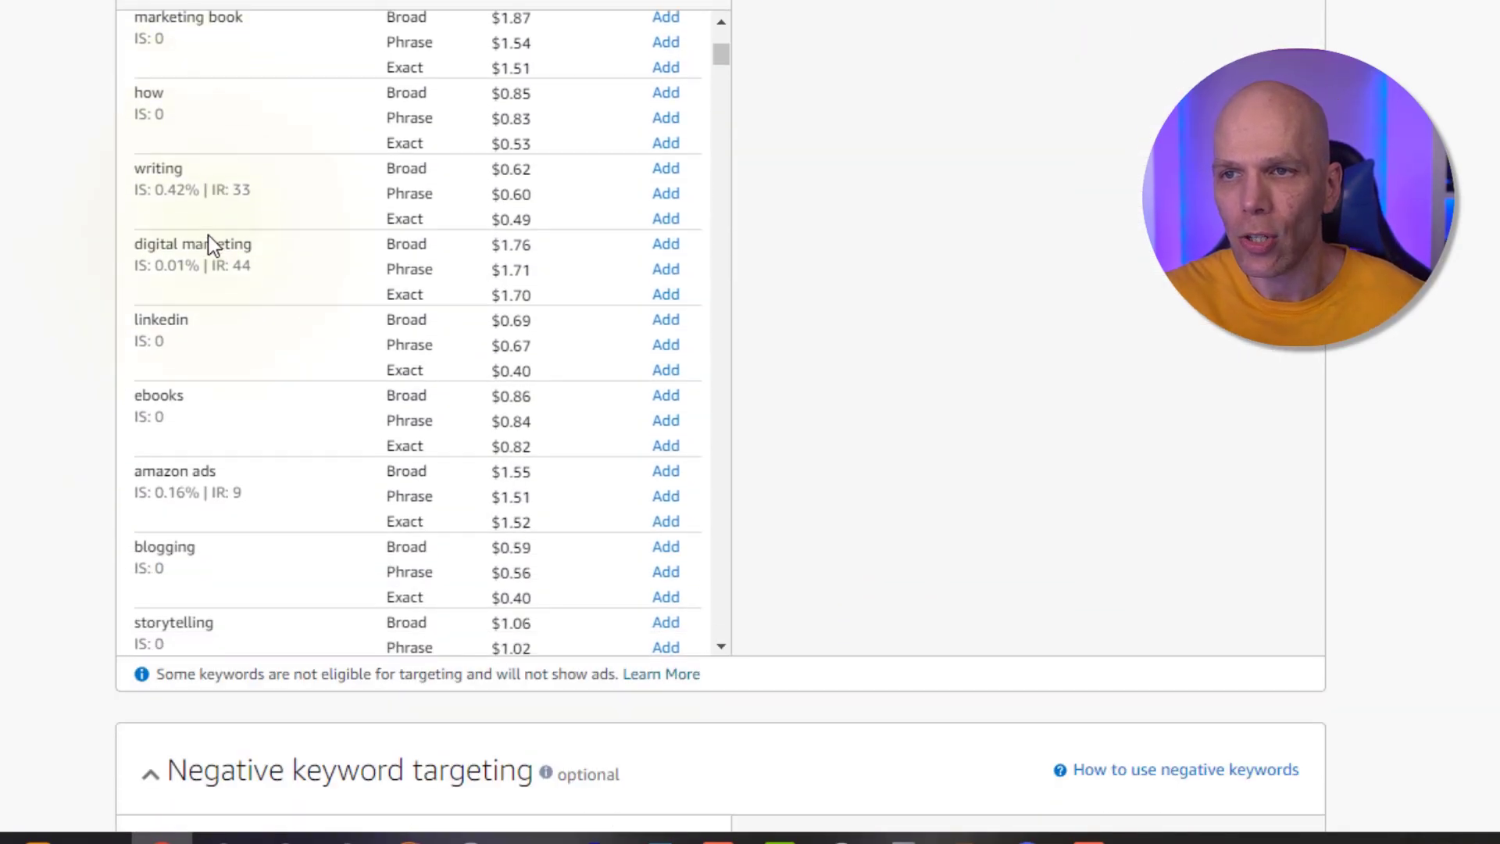
pyautogui.scroll(-7, 208, 243)
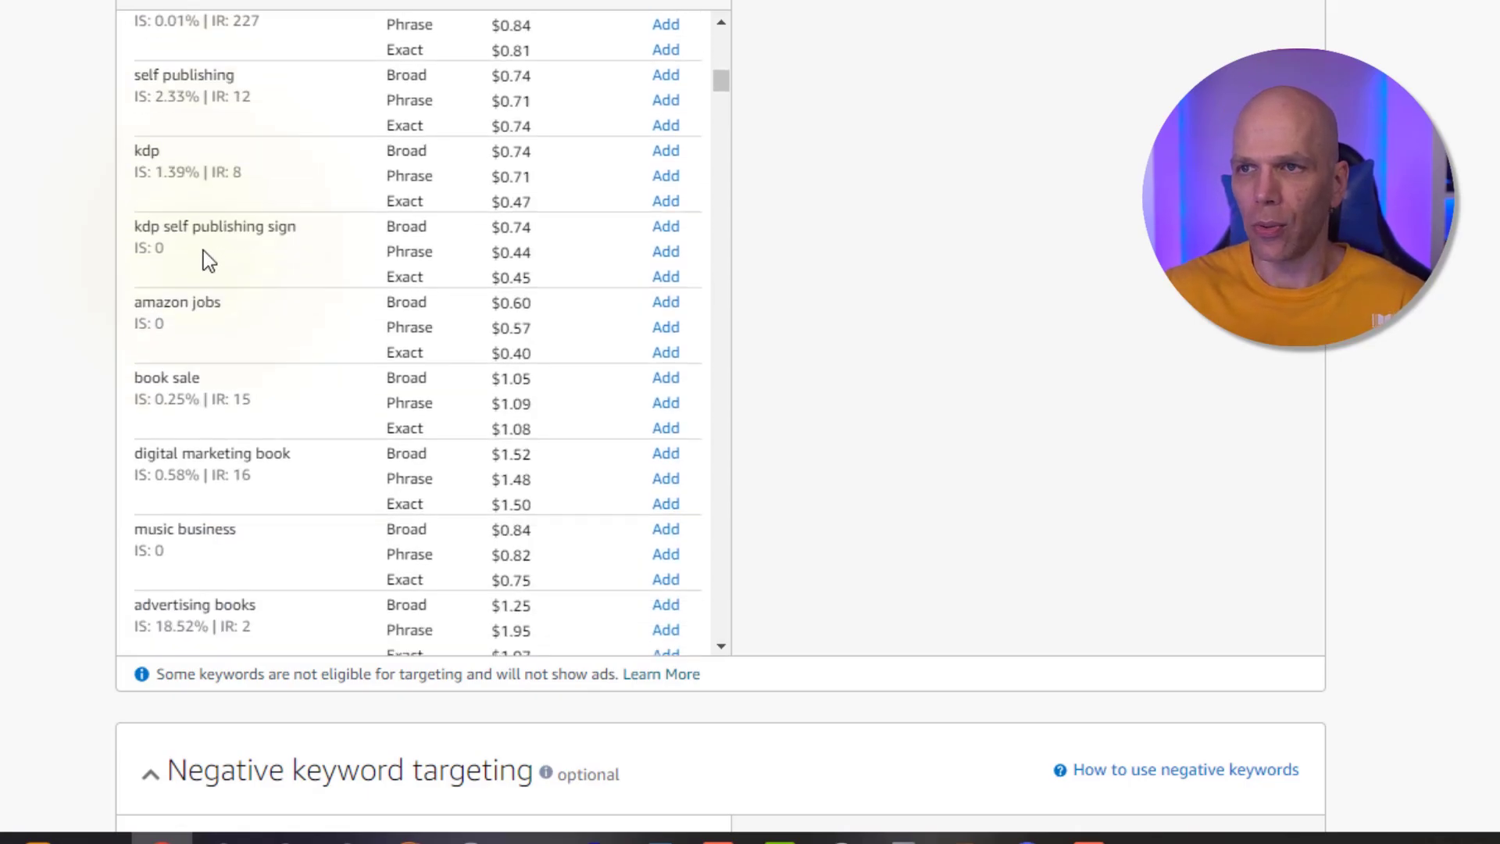
pyautogui.scroll(14, 203, 250)
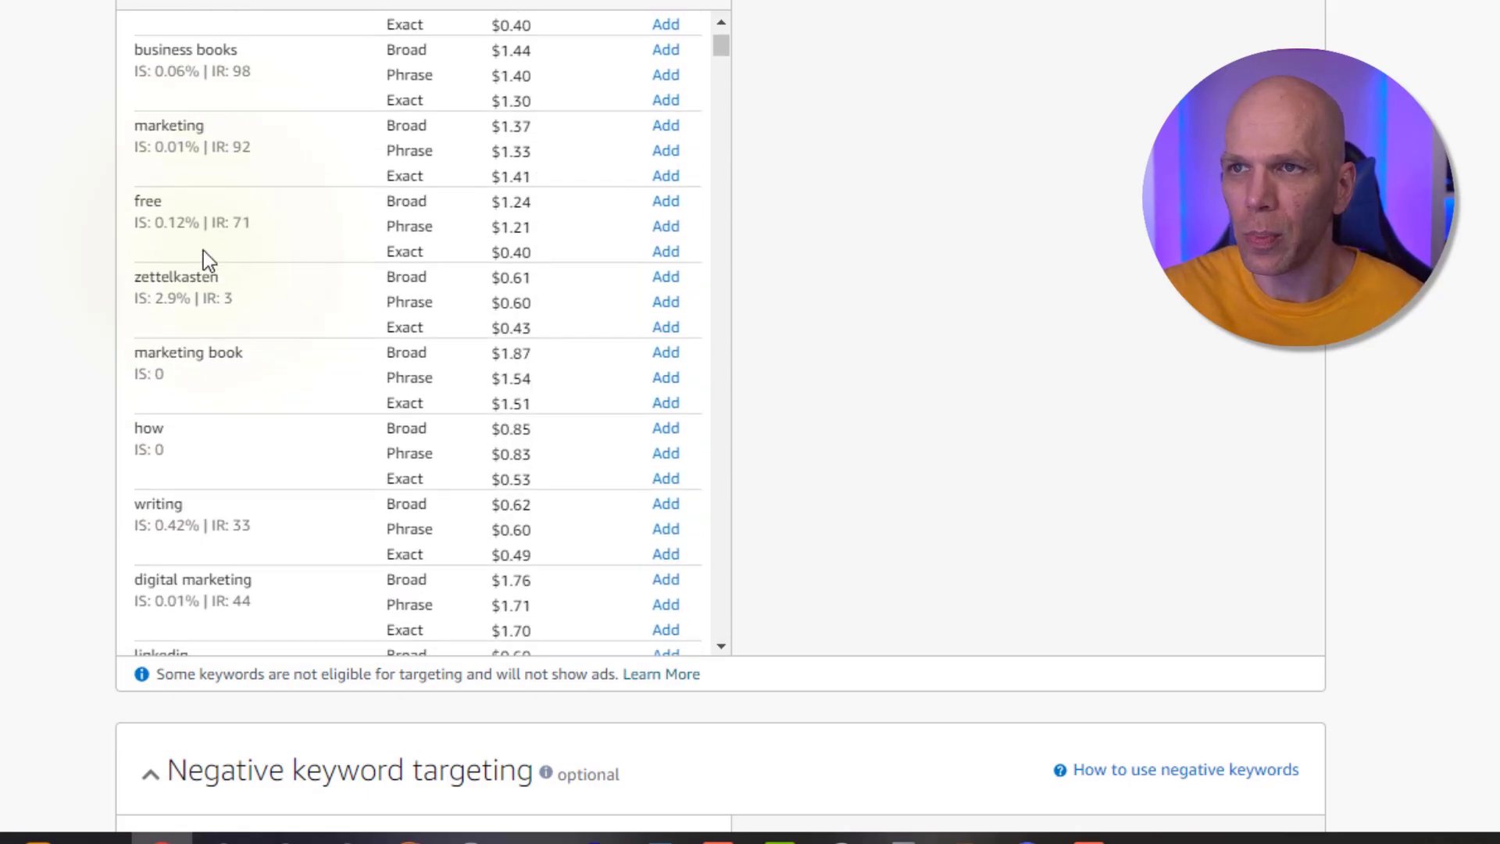
pyautogui.scroll(2, 203, 250)
pyautogui.scroll(-3, 205, 248)
pyautogui.scroll(3, 204, 250)
pyautogui.scroll(3, 2, 238)
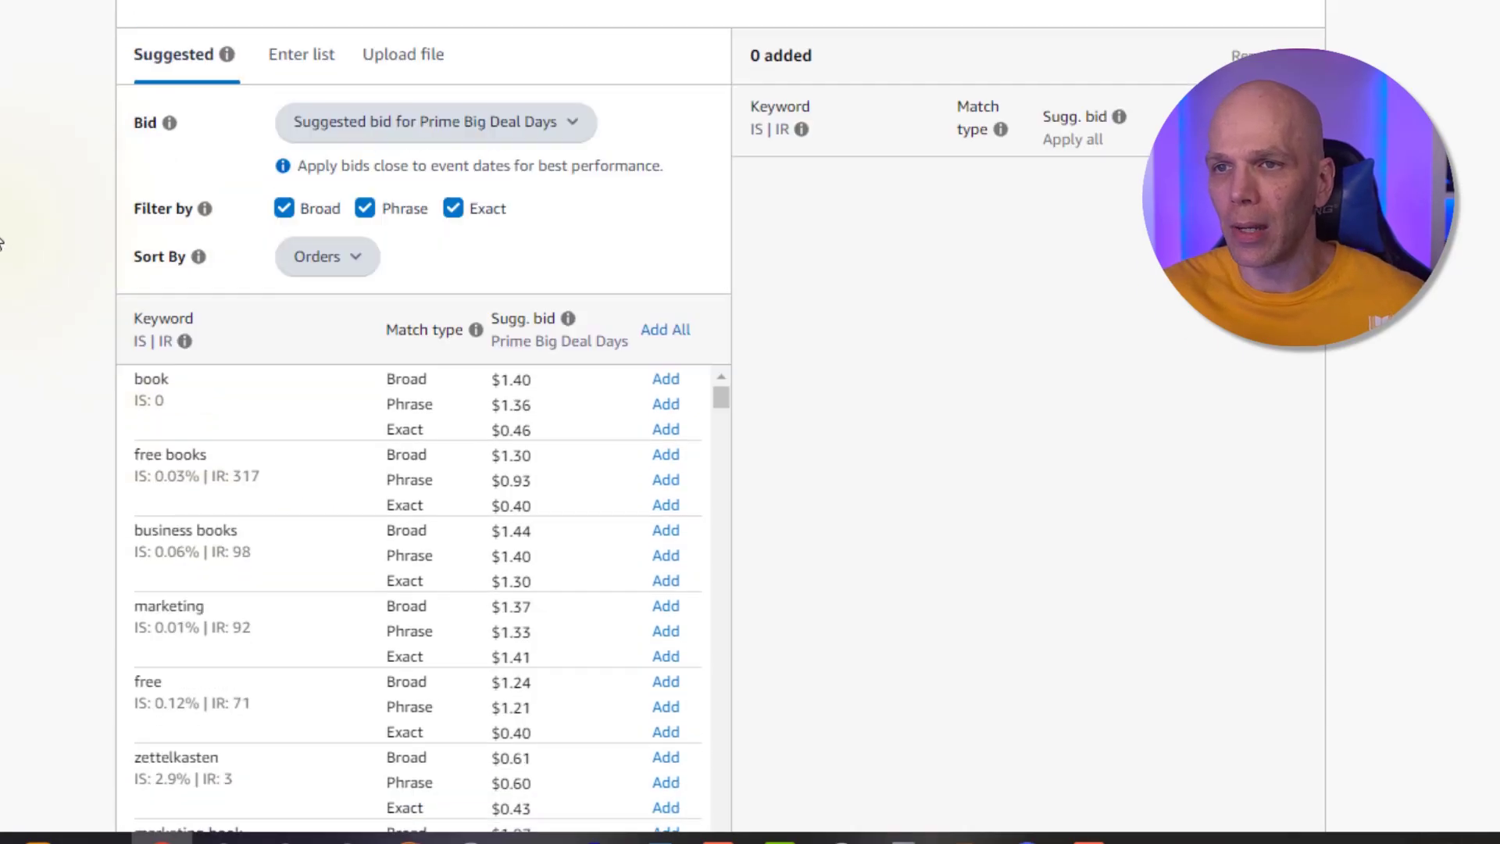
# Enter the keyword self publishing on amazon in the keyword list
pyautogui.click(302, 97)
pyautogui.click(286, 308)
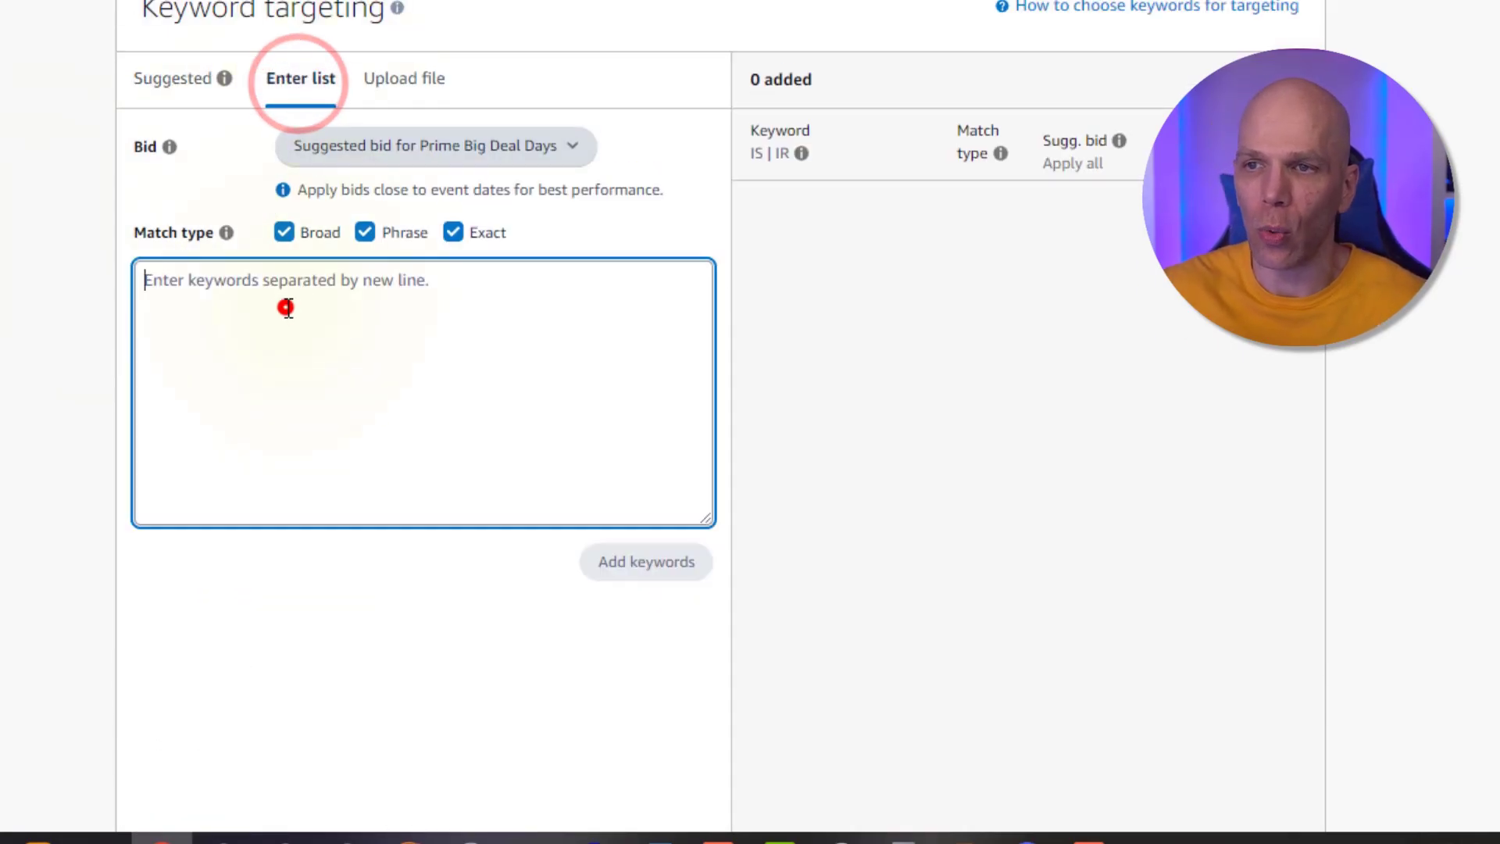
pyautogui.write('self pub')
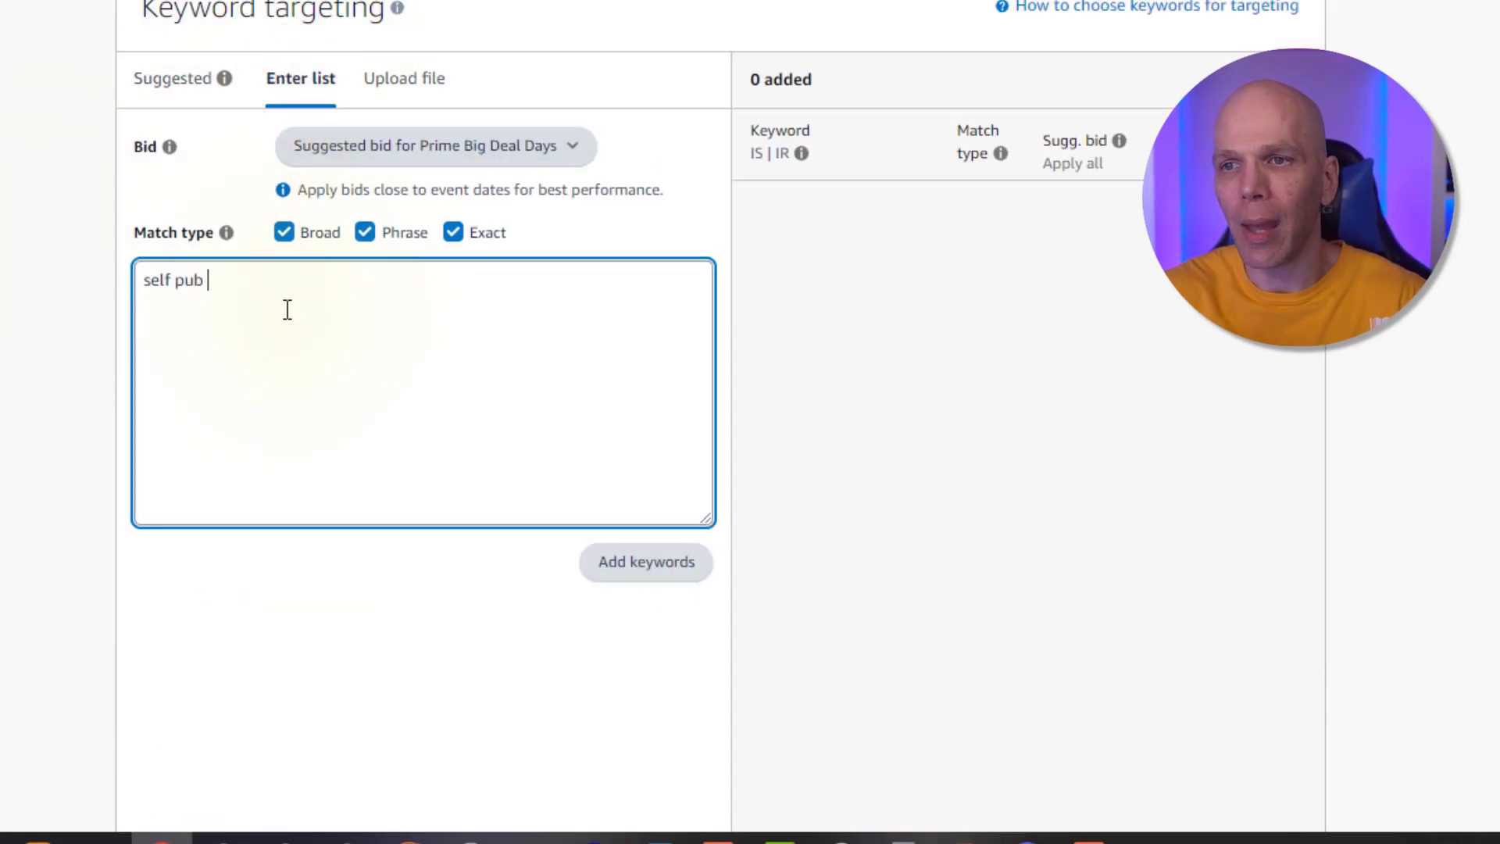
pyautogui.write('lishing on amazon')
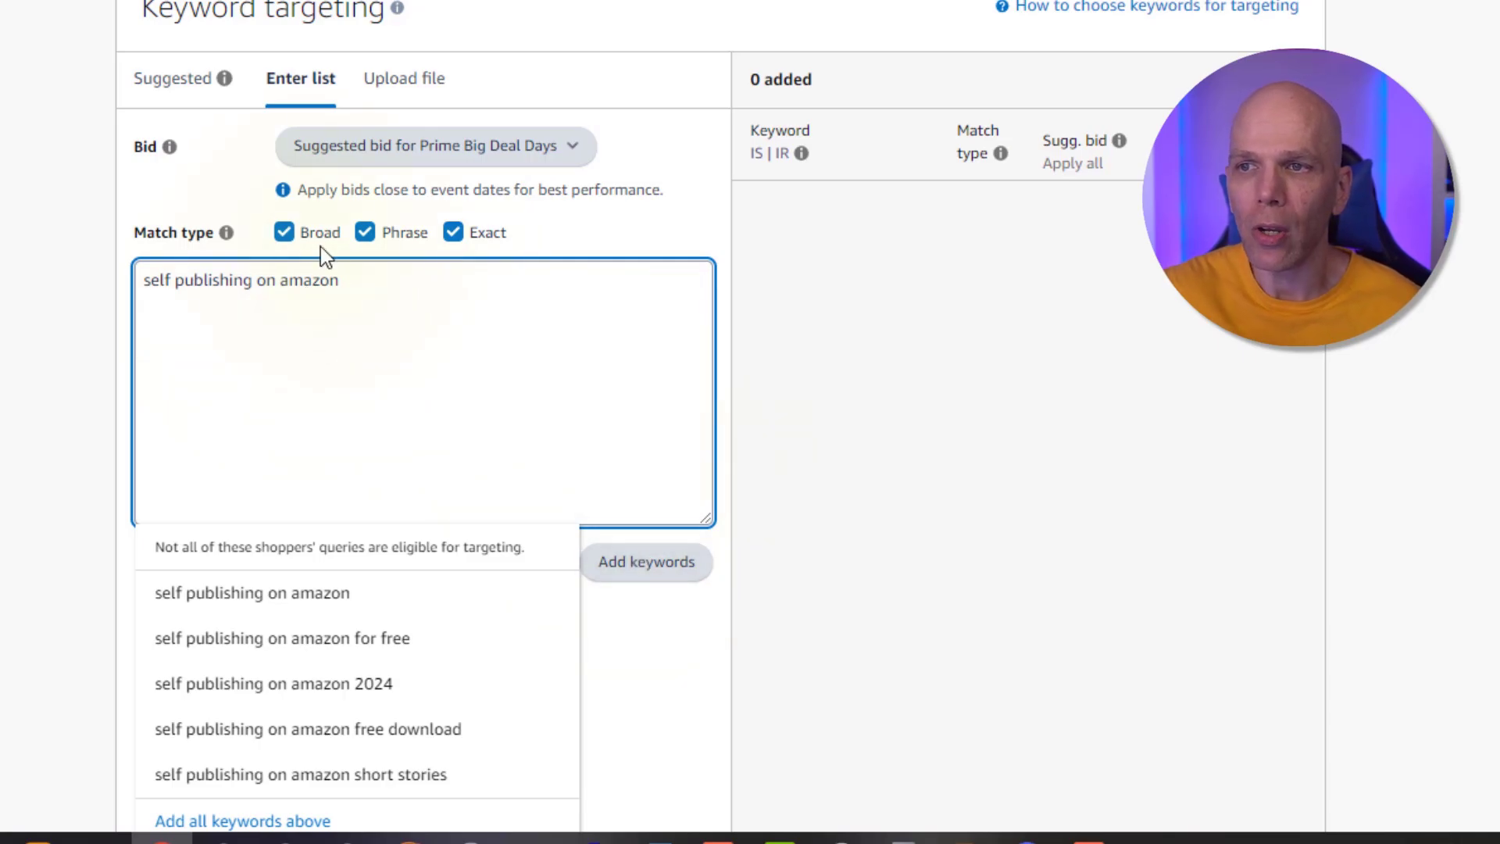
# Set a custom bid of $0.50 for the entered keyword with broad, phrase and exact match
pyautogui.click(356, 157)
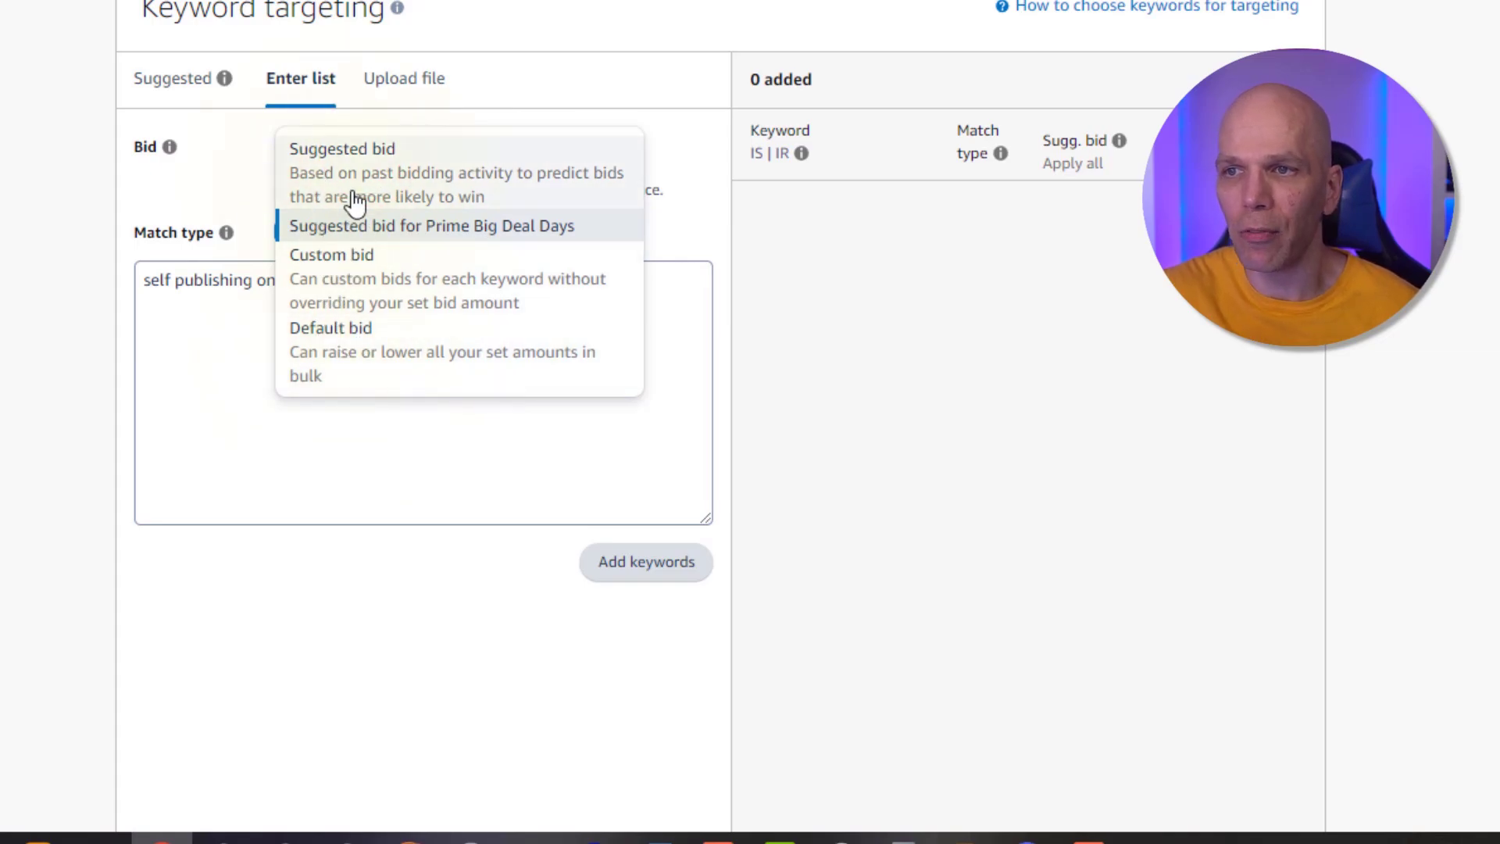
pyautogui.click(374, 290)
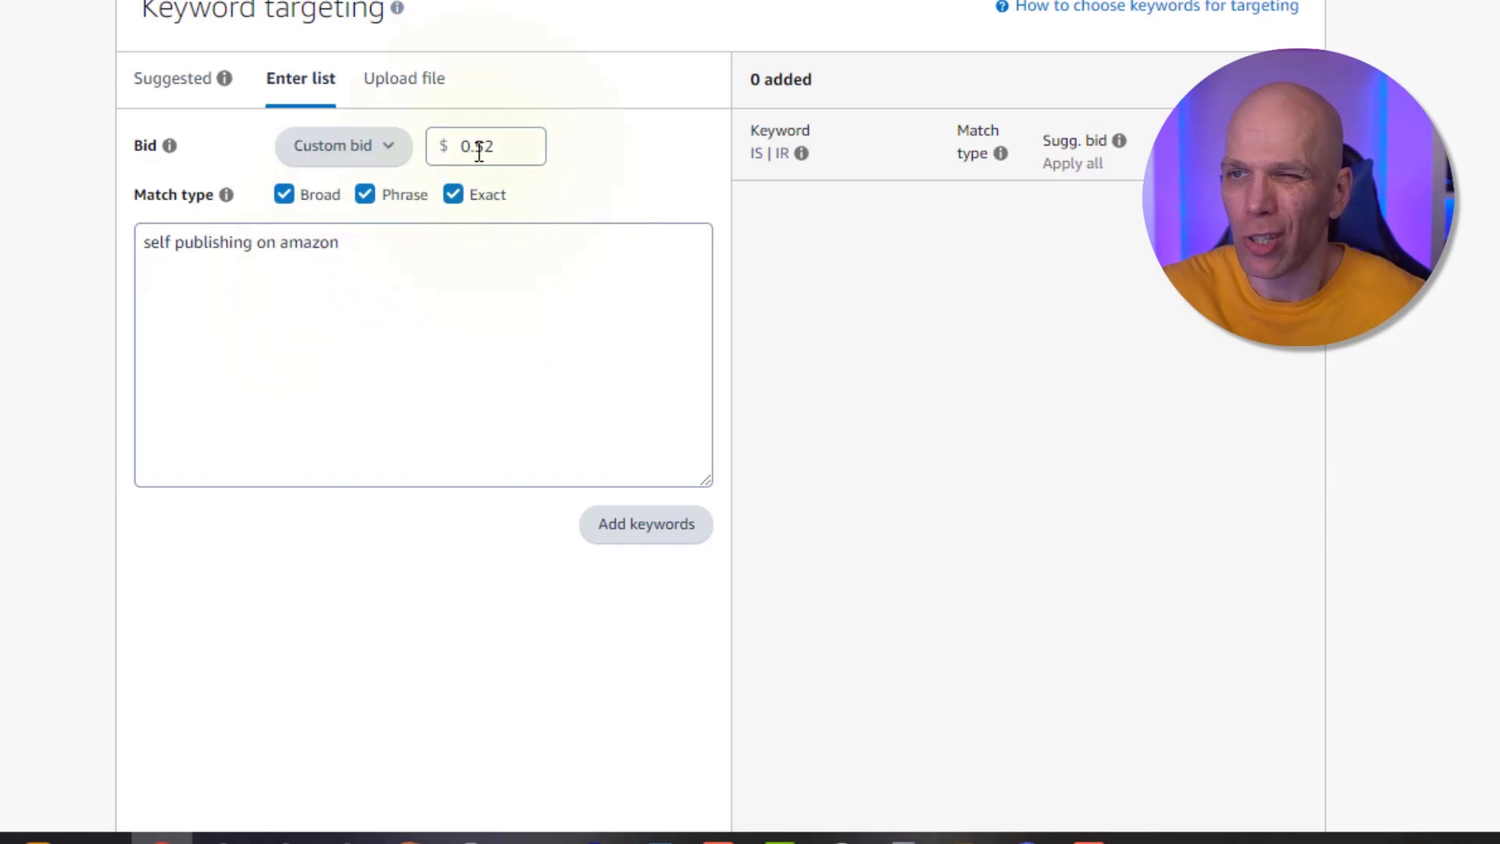
pyautogui.moveTo(479, 152); pyautogui.dragTo(494, 150)
pyautogui.scroll(2, 494, 150)
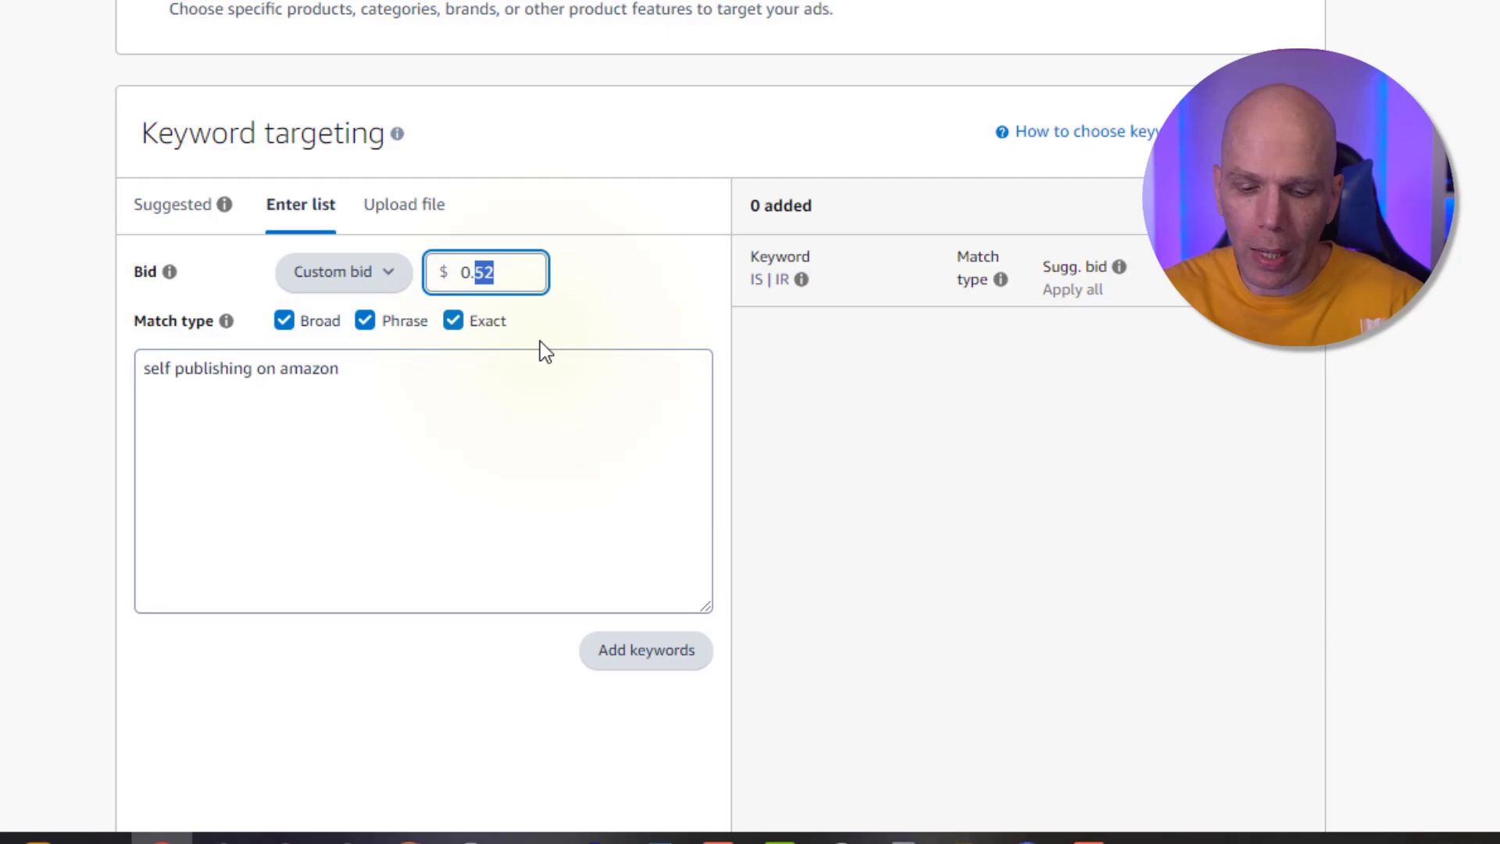
pyautogui.write('50')
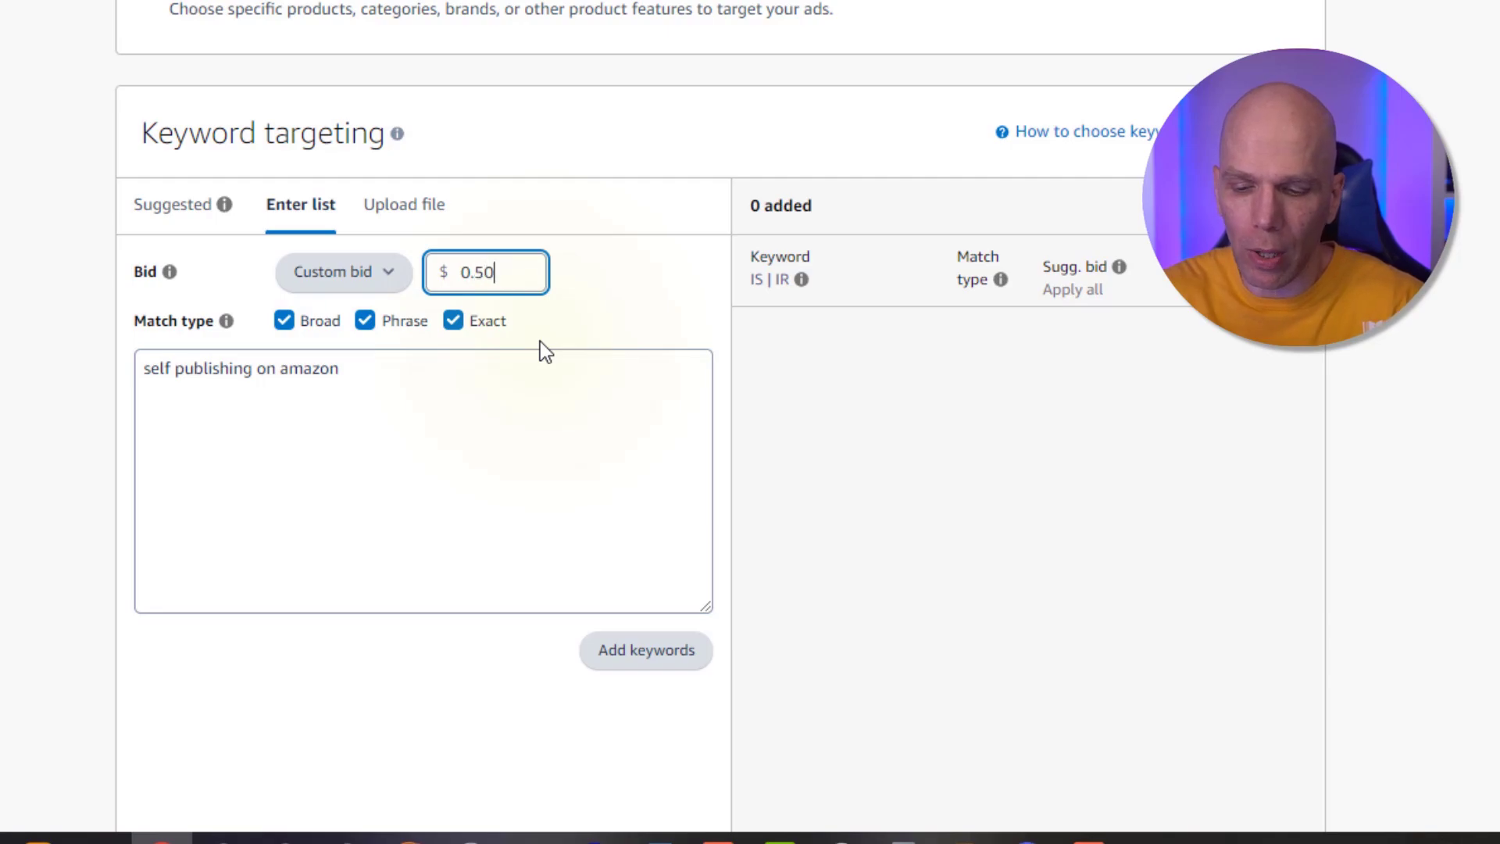
pyautogui.click(356, 398)
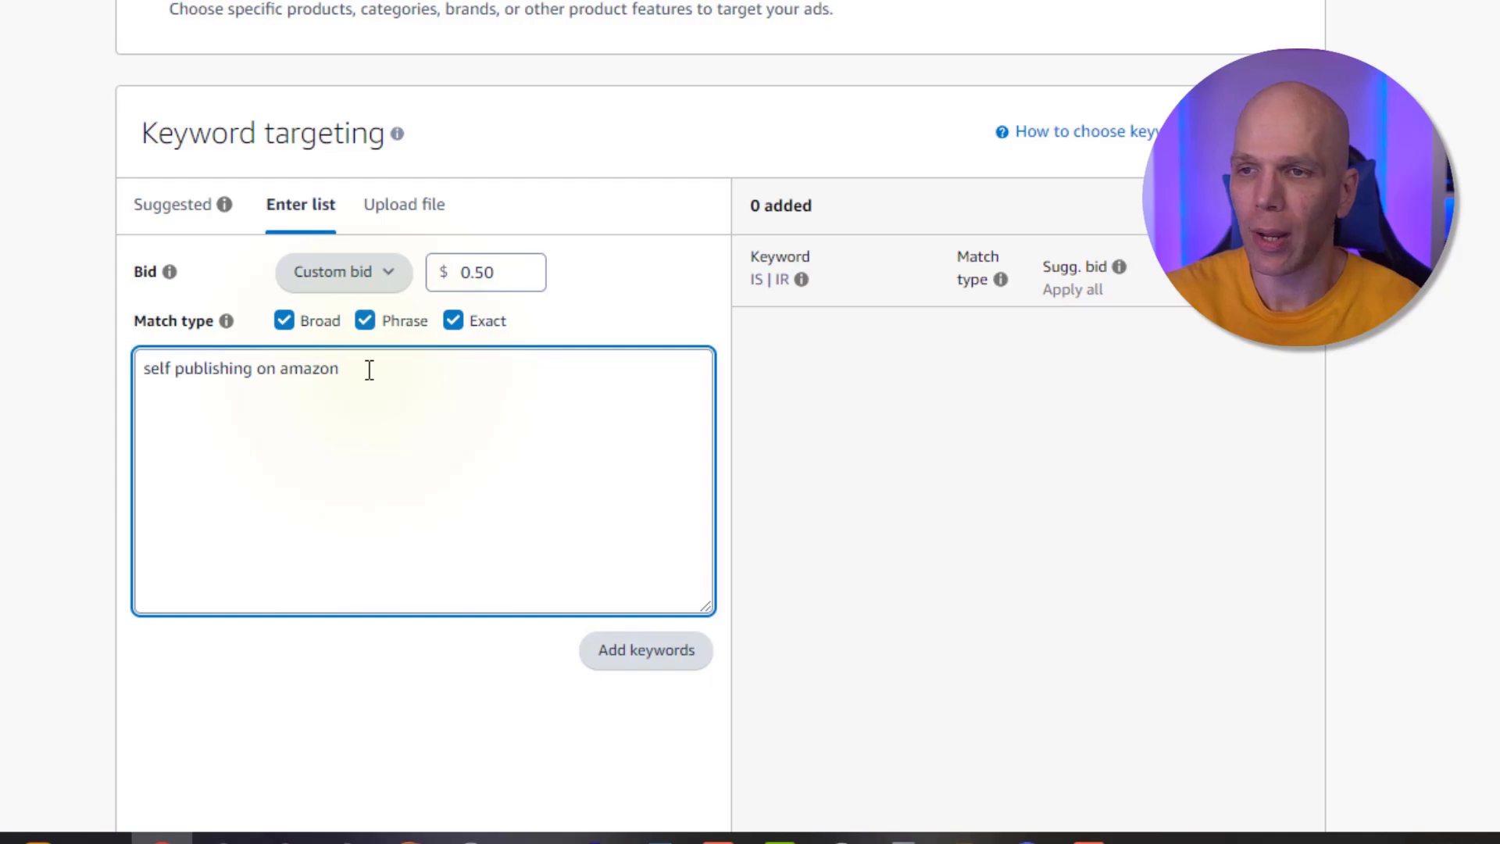
# Replace the keyword with the suggested keyword self publishing on amazon 2024
pyautogui.click(335, 379)
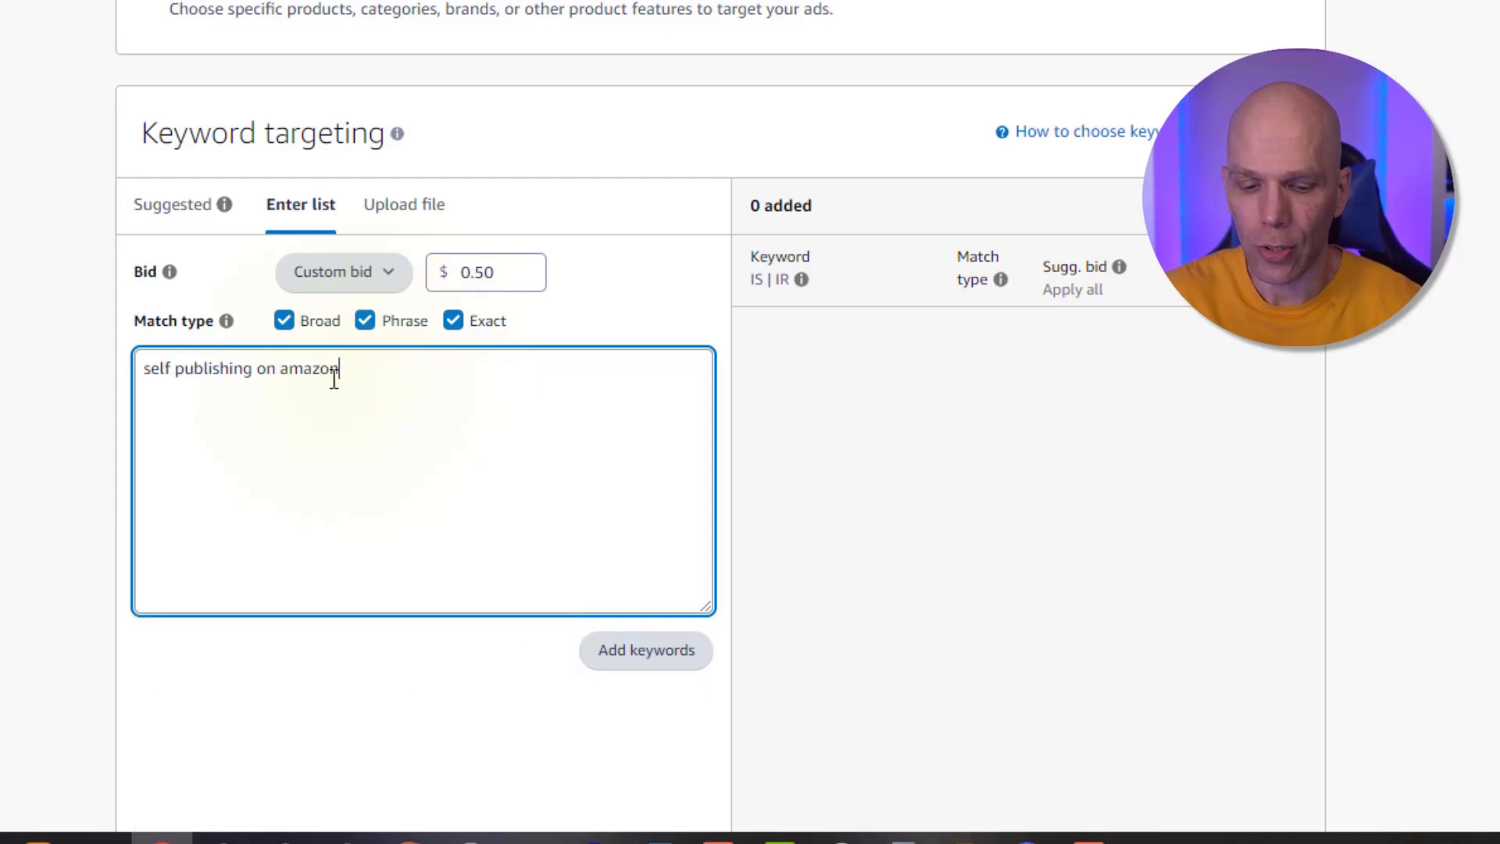
pyautogui.scroll(-3, 338, 459)
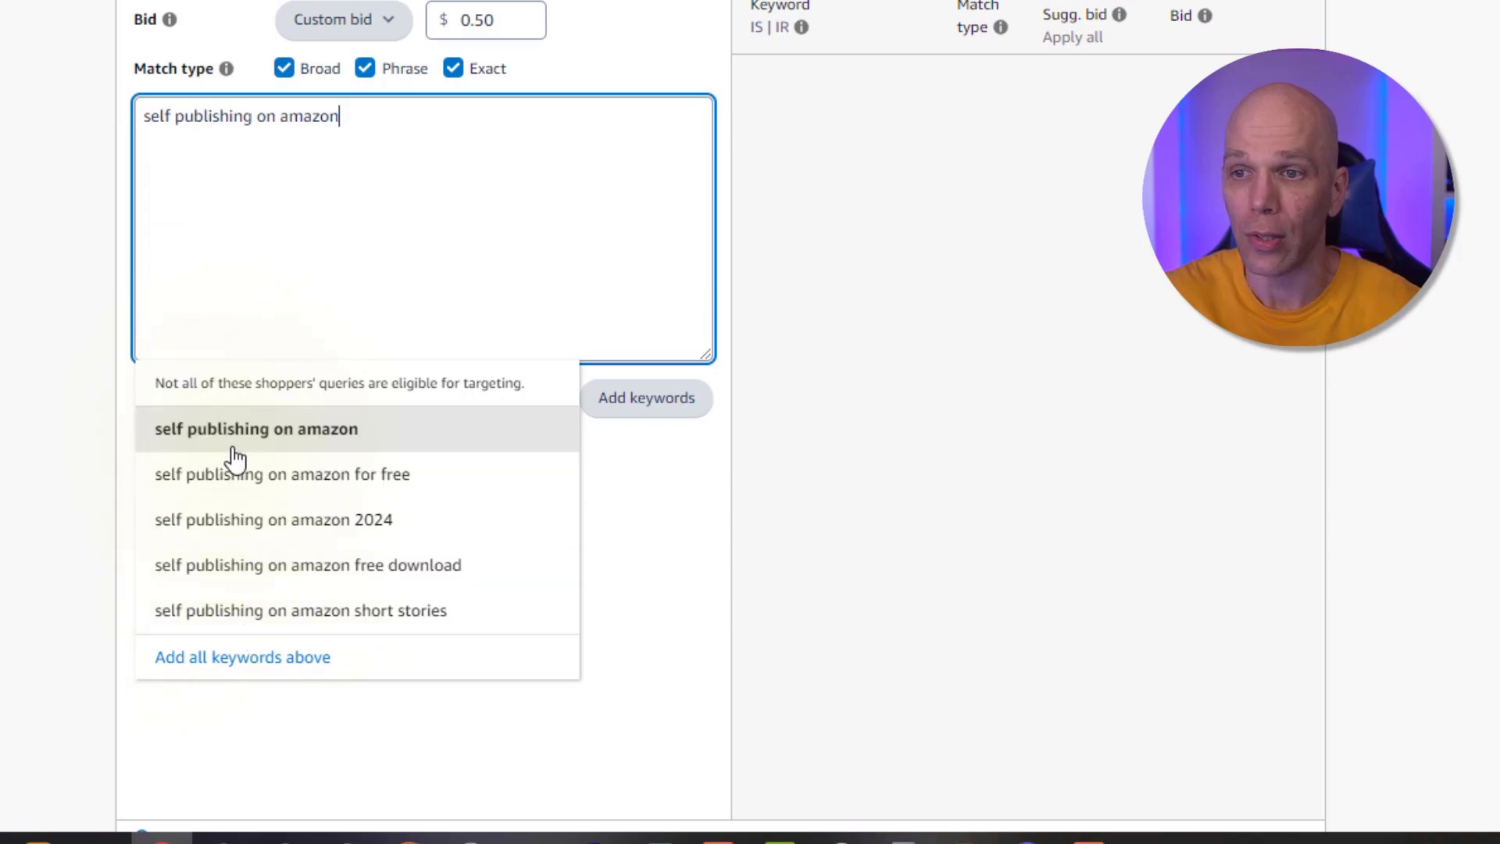
pyautogui.click(246, 522)
# Add the suggested keyword self publishing on amazon for free on a new line of the keyword list
pyautogui.click(402, 128)
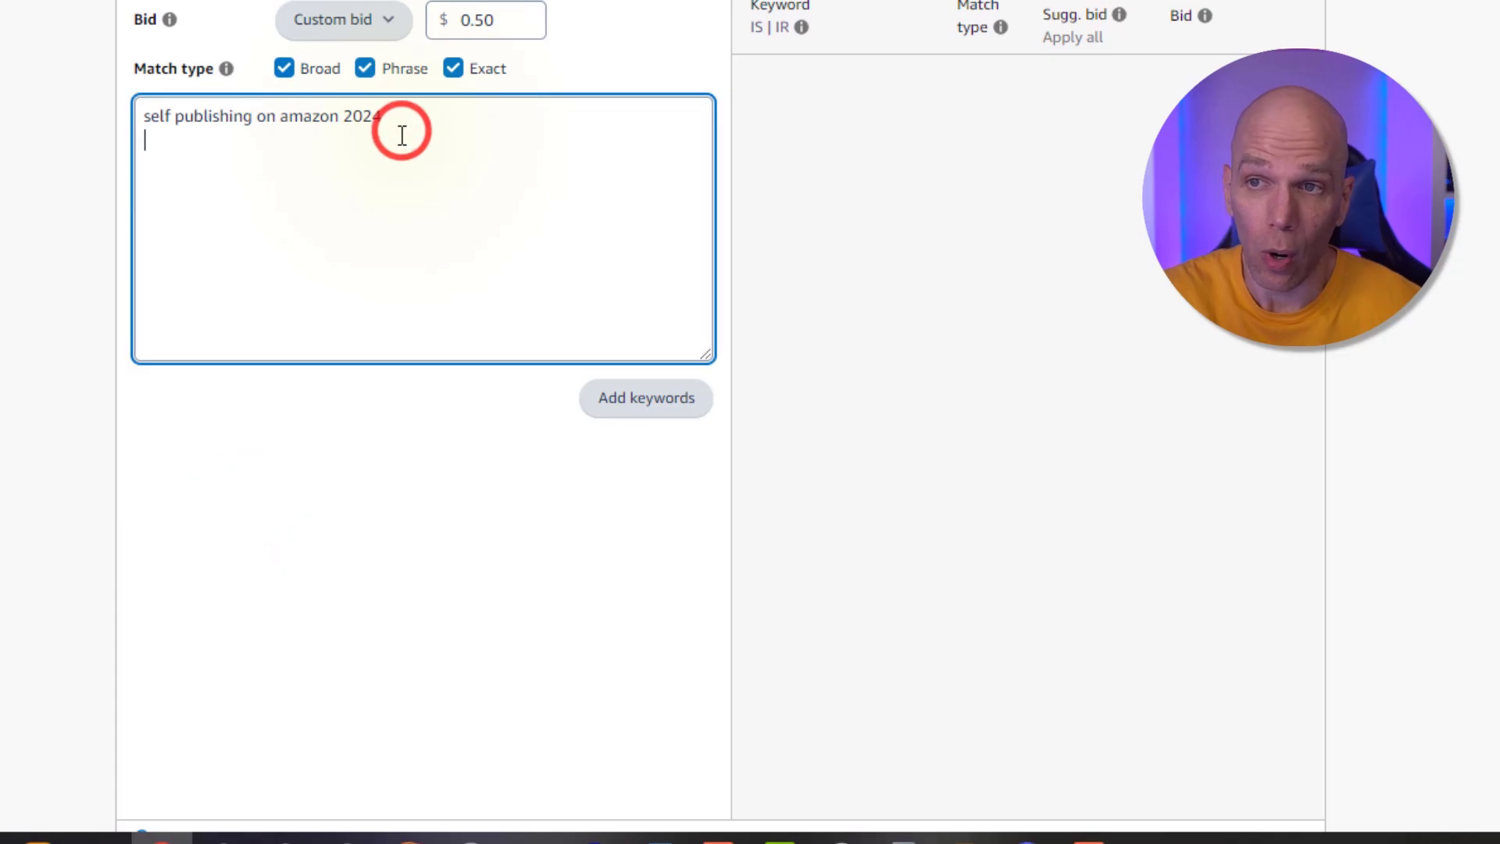
pyautogui.press('Return')
pyautogui.write('self publishing on amazon')
pyautogui.click(271, 438)
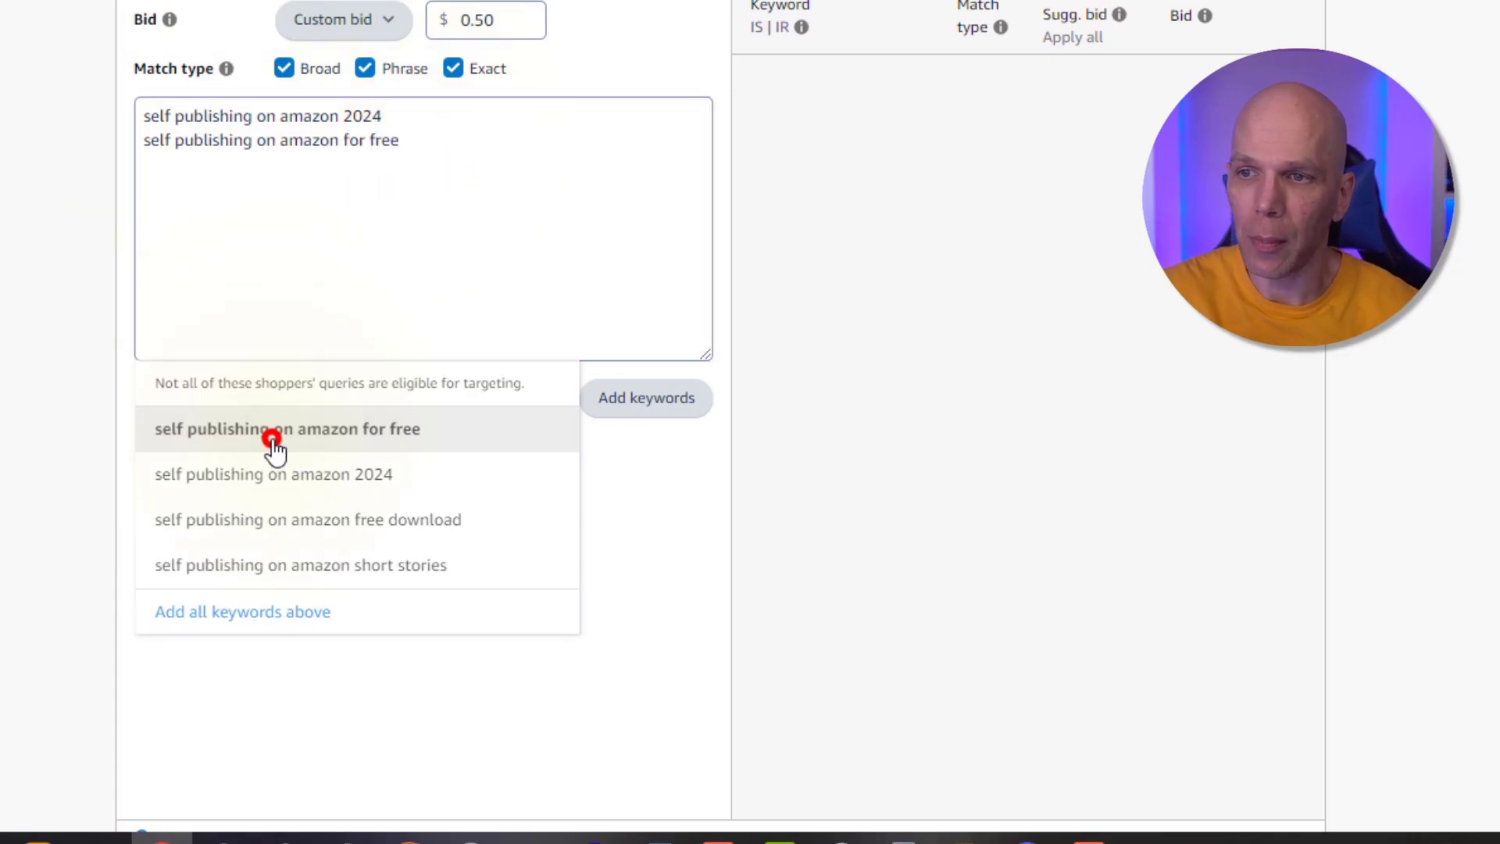
# Enter self publishing on amazon as a third keyword on a new line
pyautogui.click(446, 142)
pyautogui.press('Return')
pyautogui.write('s')
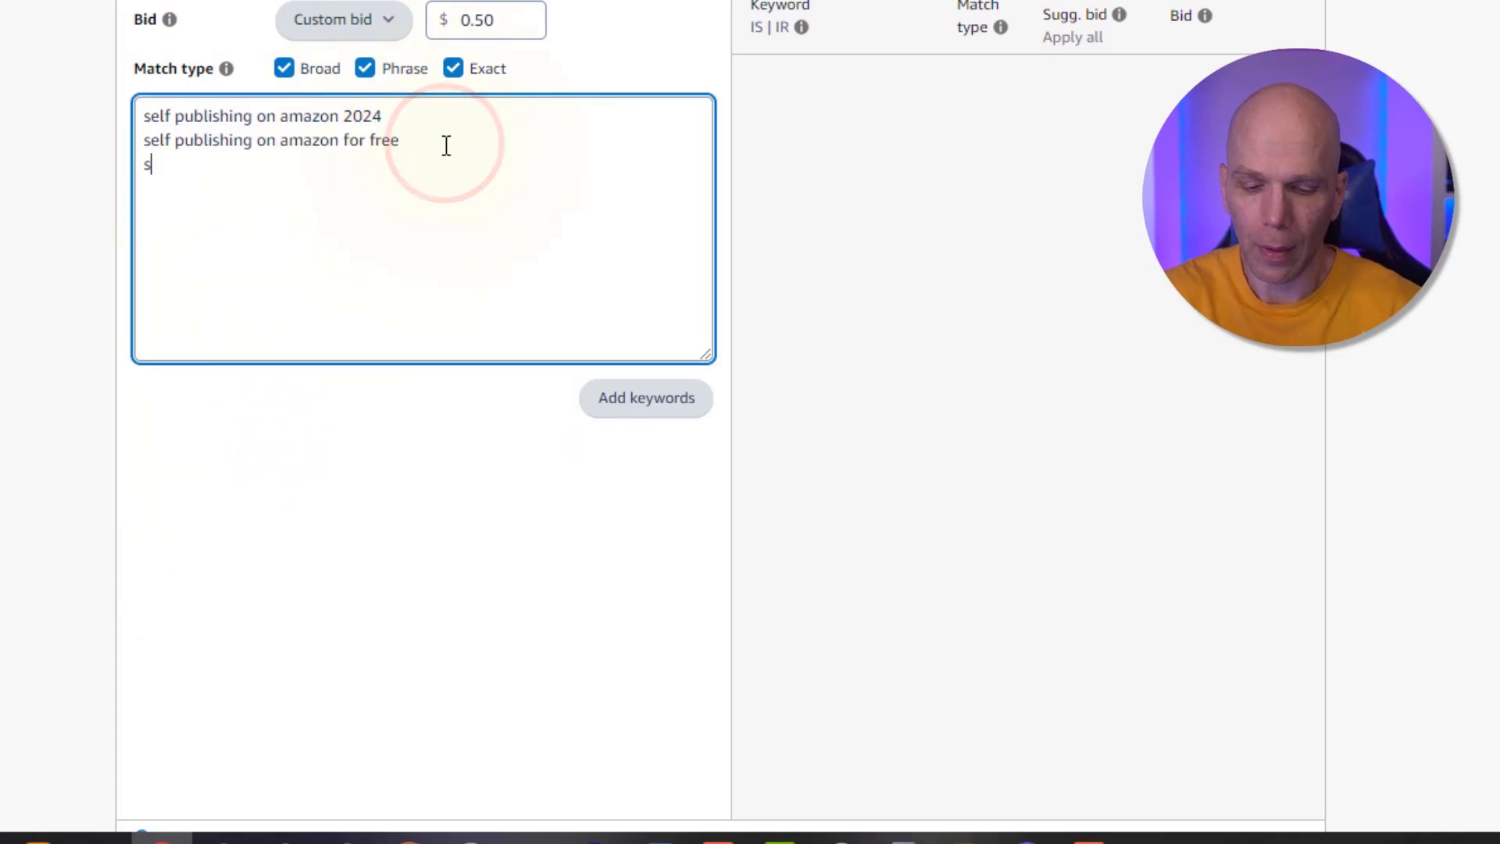
pyautogui.write('elf publsihin')
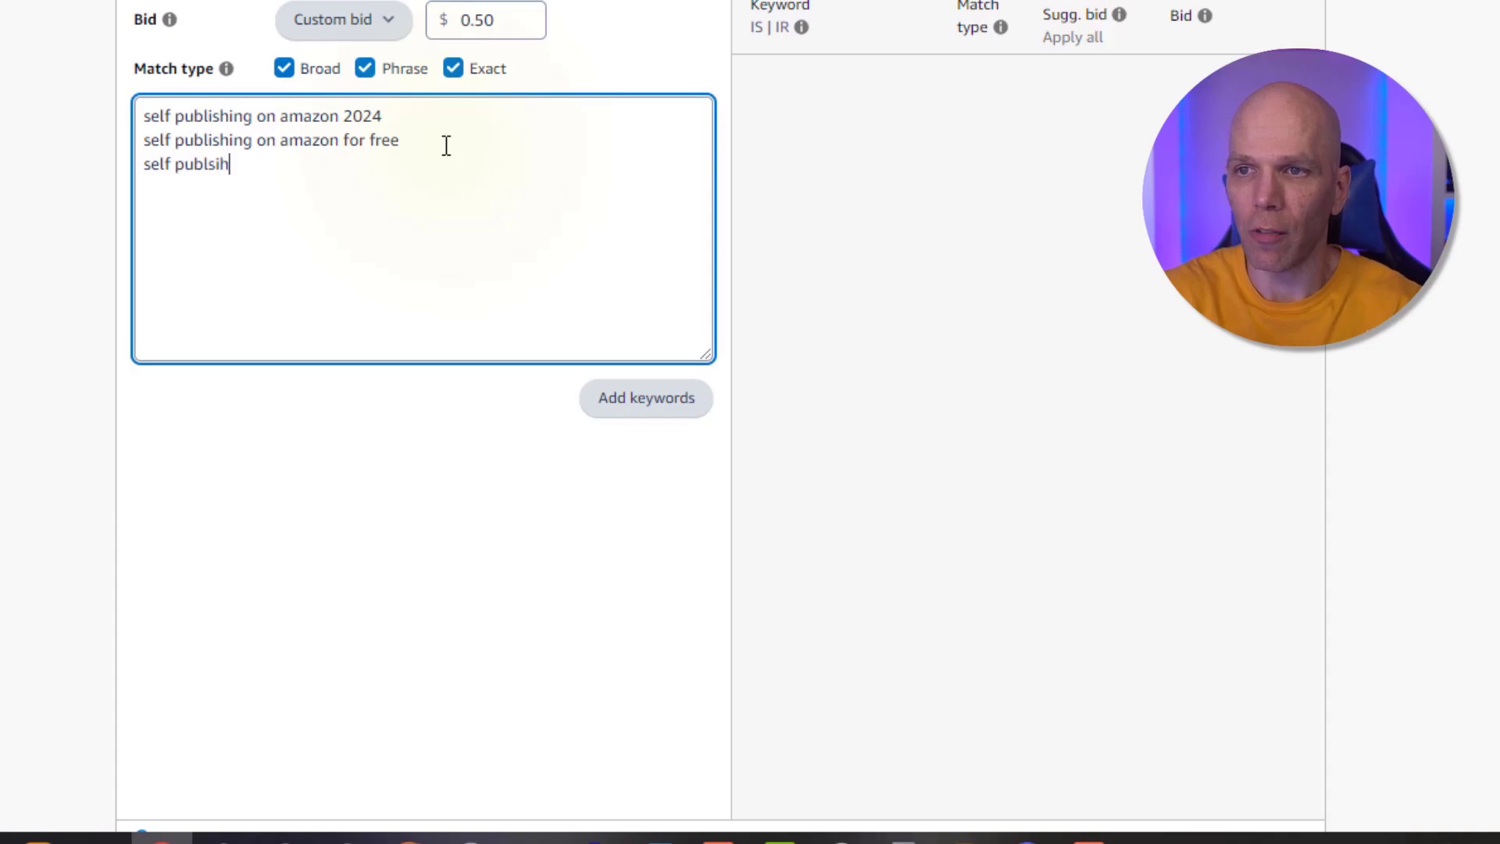
pyautogui.press('BackSpace')
pyautogui.press('BackSpace')
pyautogui.press('BackSpace')
pyautogui.press('BackSpace')
pyautogui.press('BackSpace')
pyautogui.write('ishing on ')
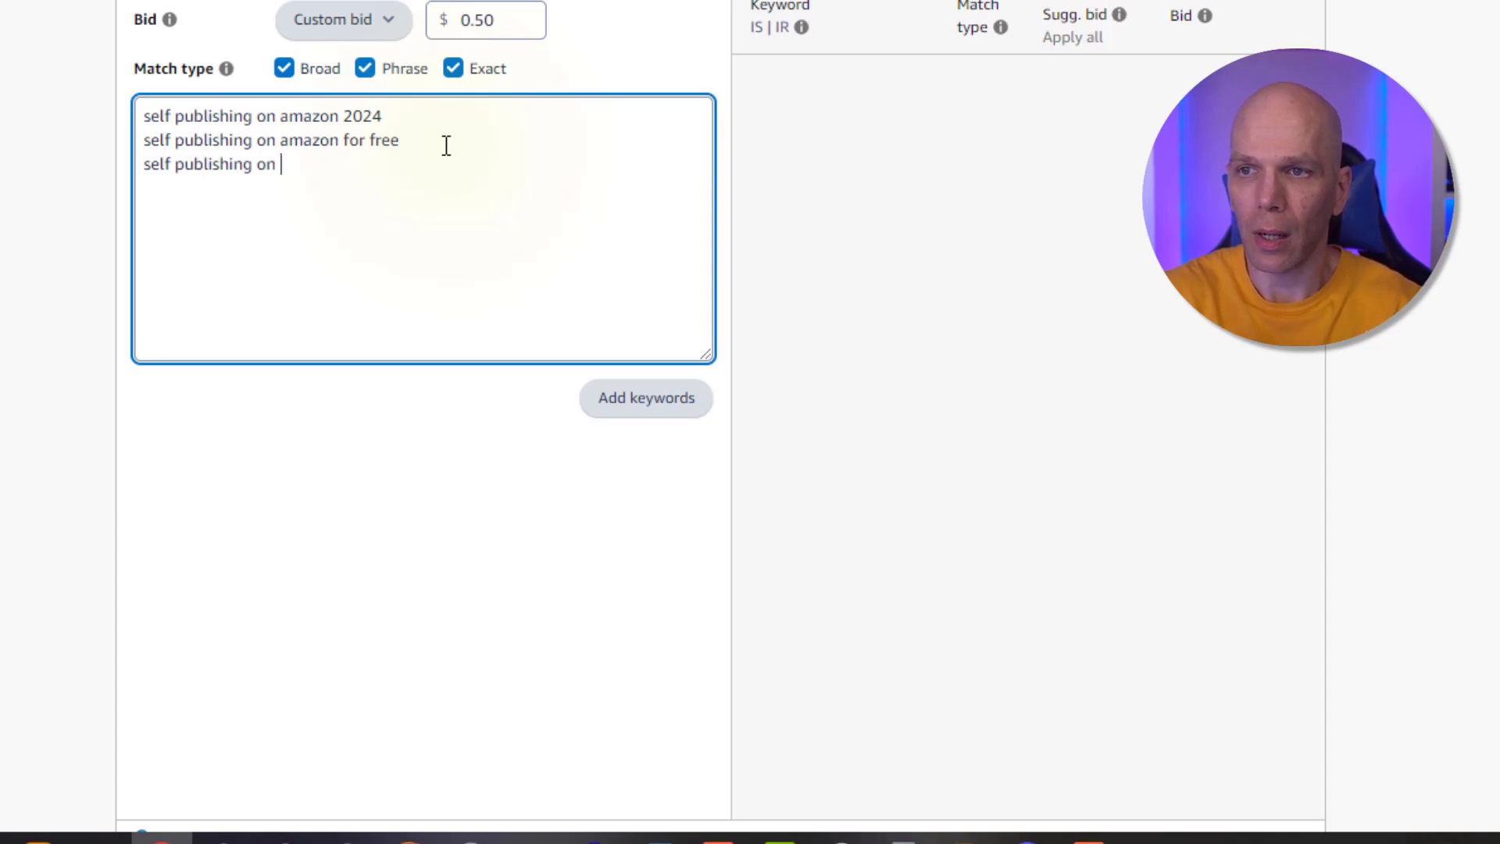
pyautogui.write('amazon')
# Restrict the match type to exact only and add the three keywords to the campaign
pyautogui.click(284, 68)
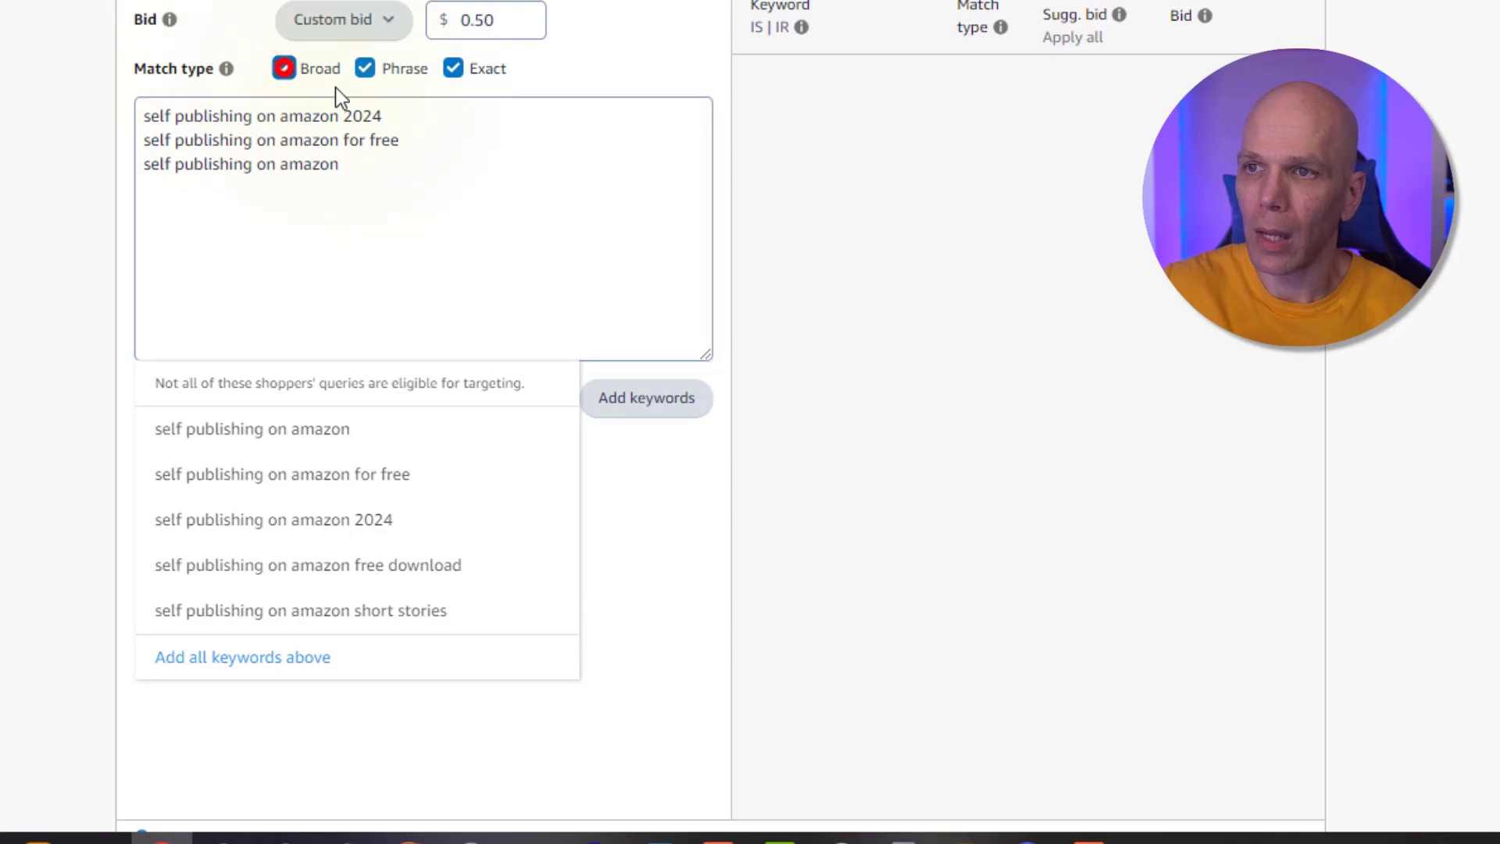
pyautogui.click(366, 69)
pyautogui.click(455, 68)
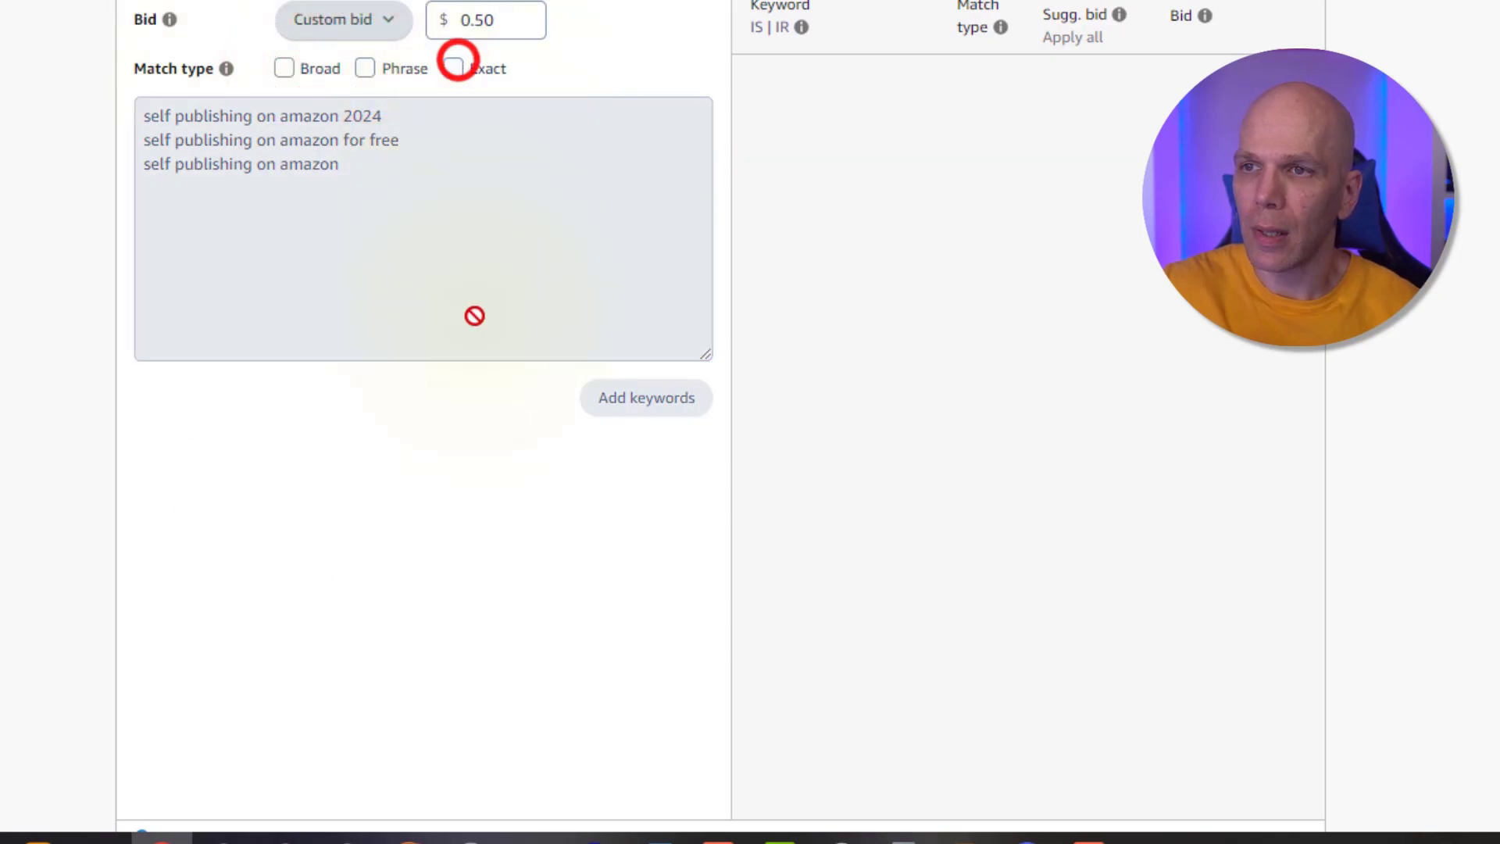
pyautogui.click(453, 68)
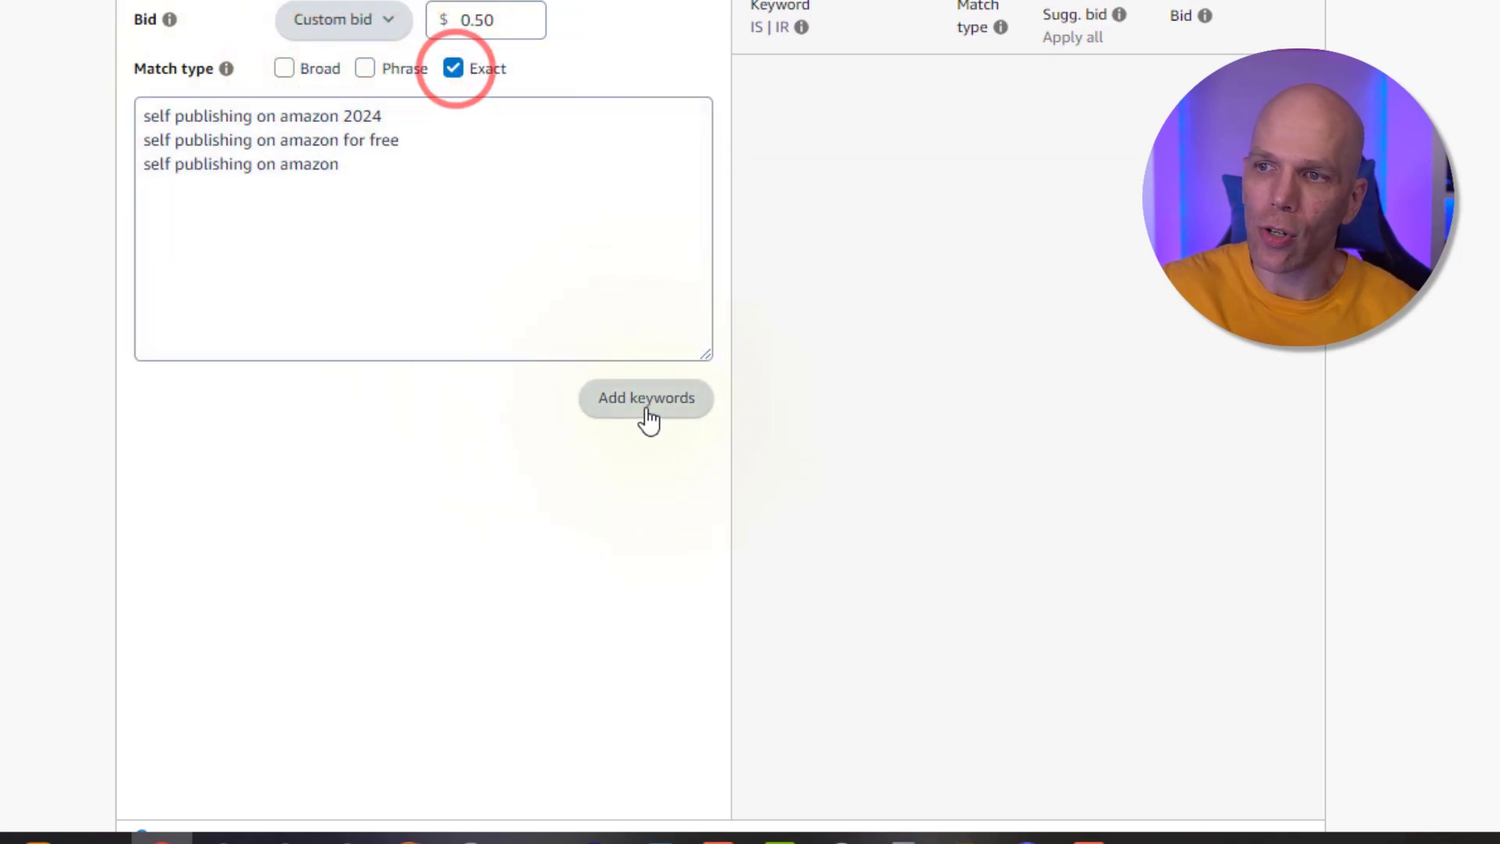
pyautogui.click(646, 415)
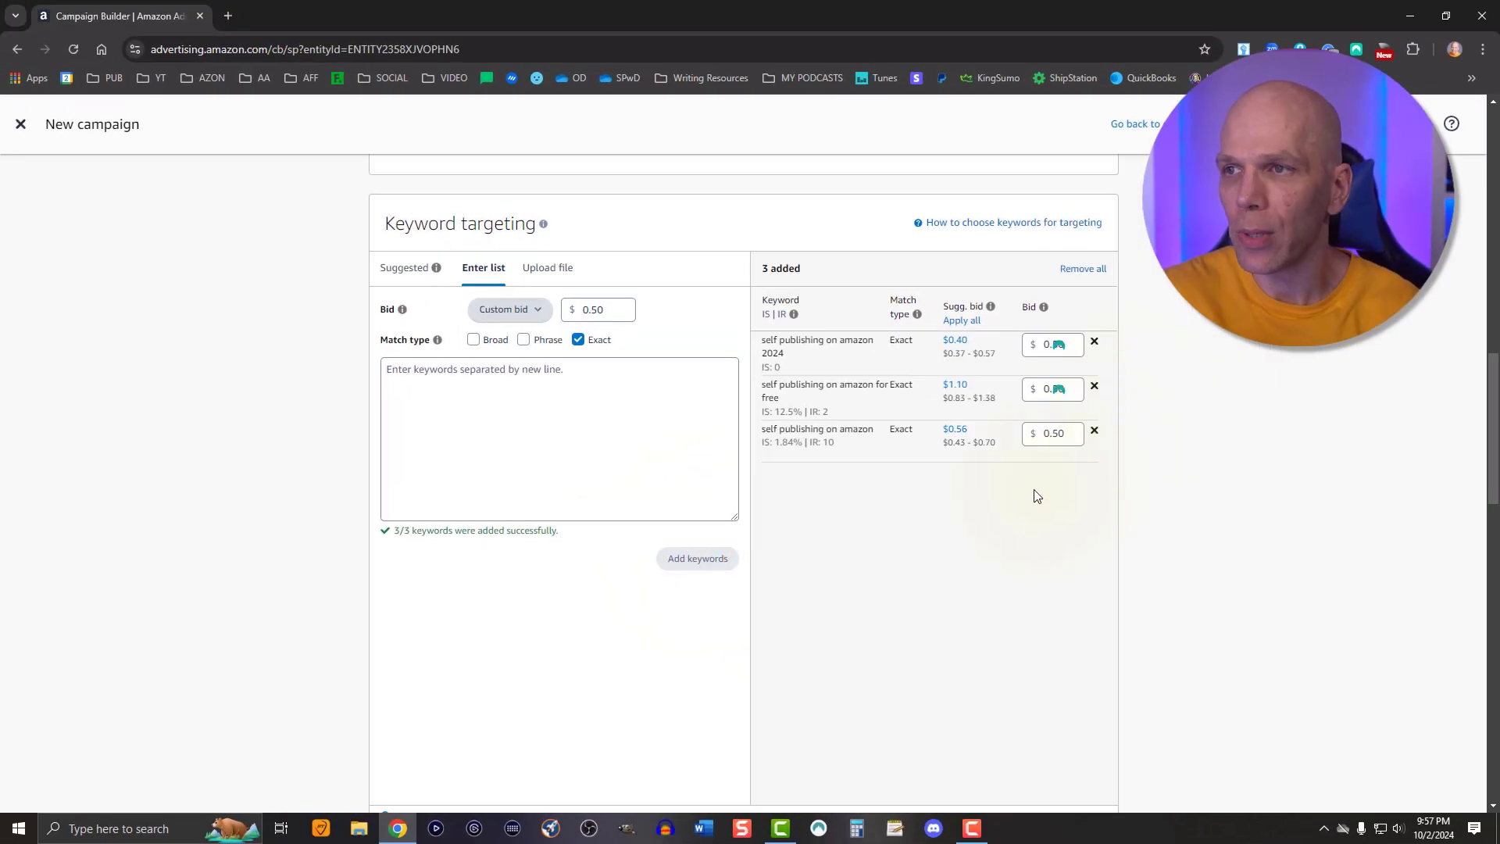
# Set the campaign bidding strategy to Dynamic bids - down only
pyautogui.scroll(-2, 1033, 497)
pyautogui.scroll(-5, 1028, 497)
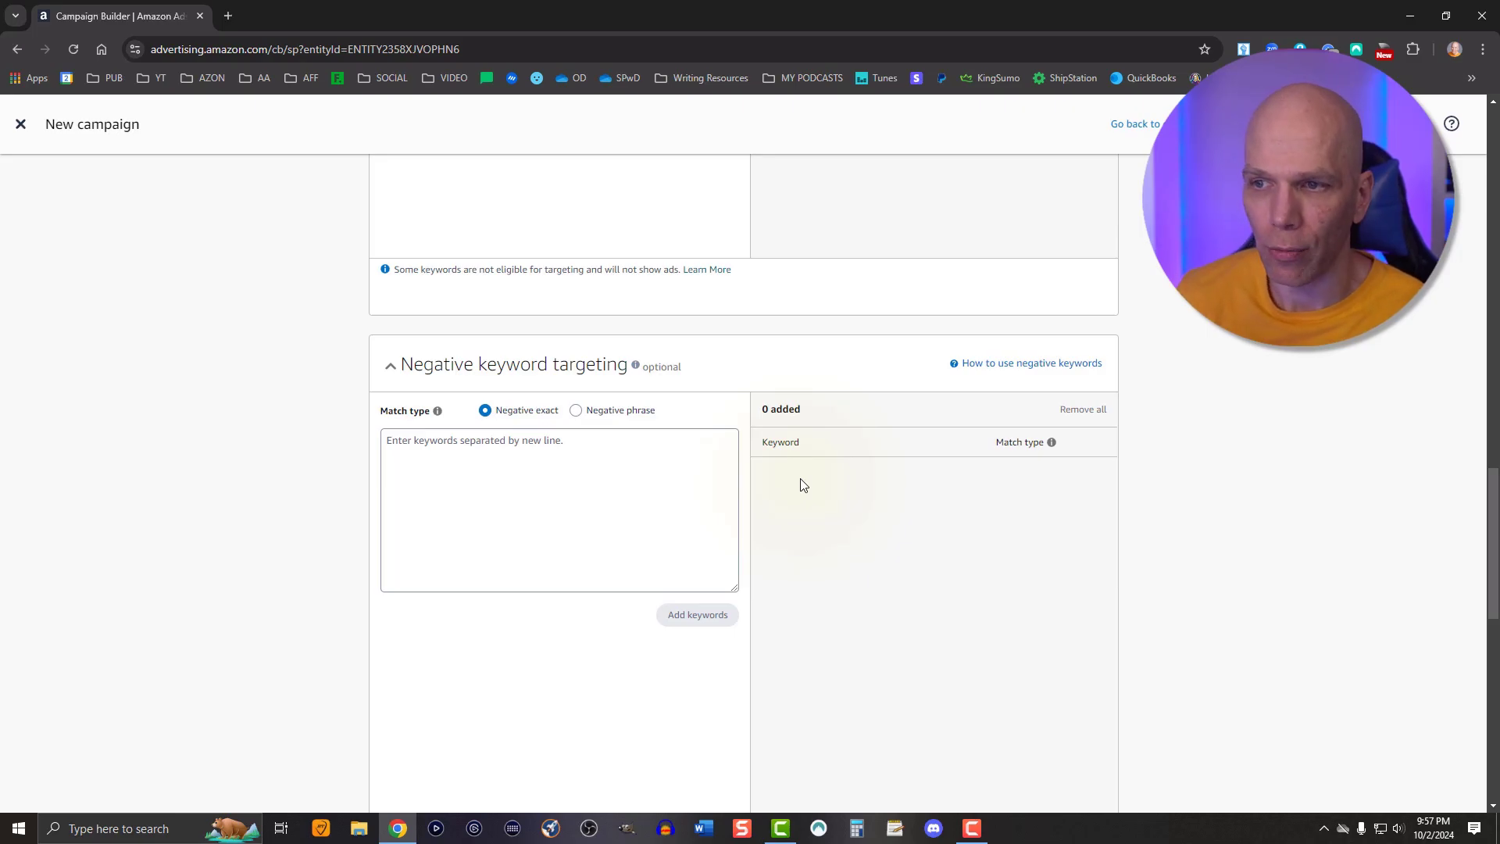
pyautogui.scroll(-10, 804, 484)
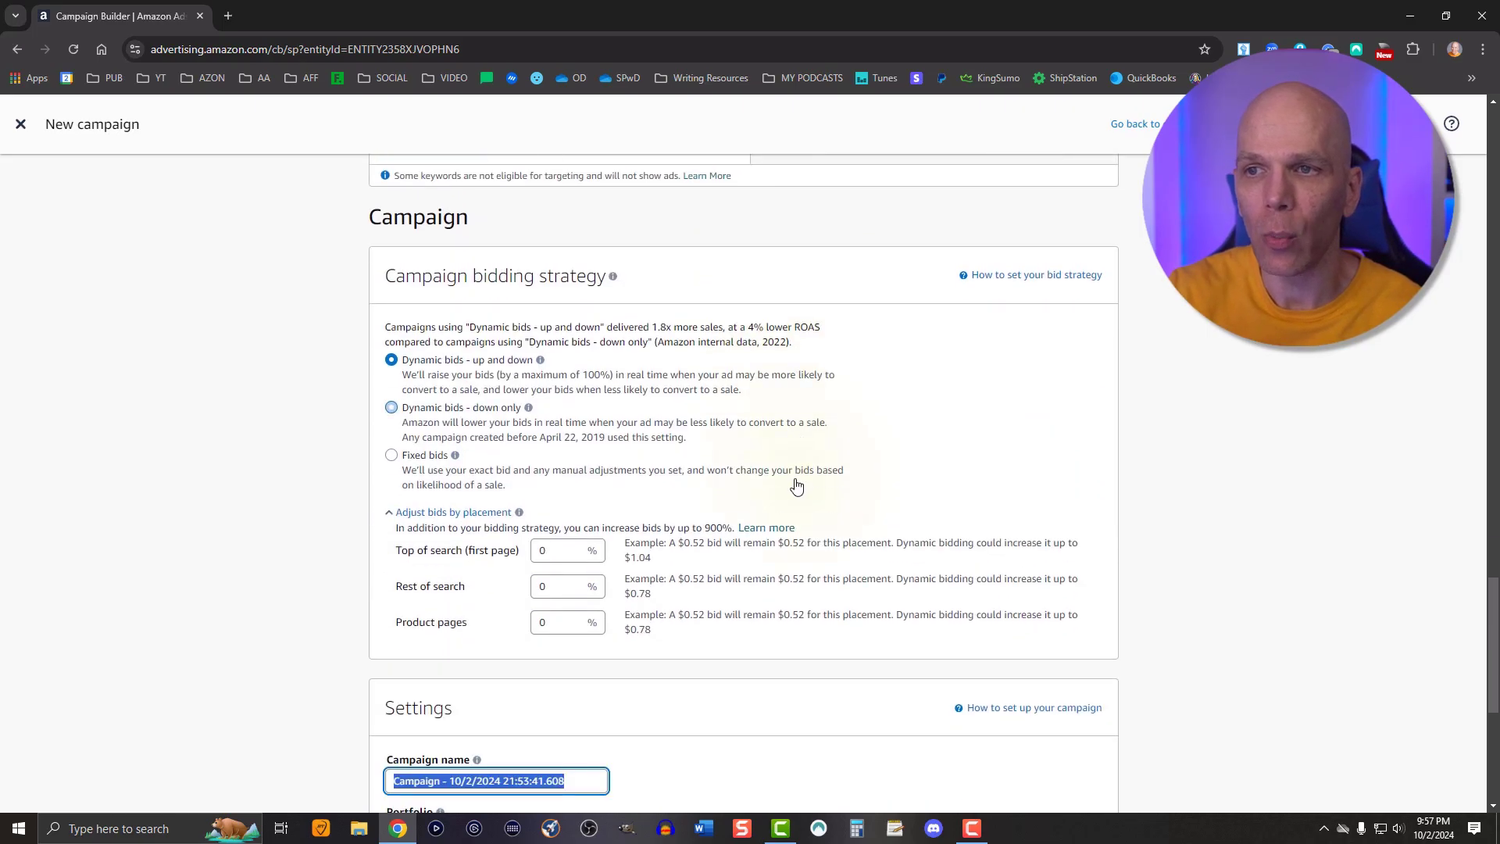
pyautogui.scroll(1, 791, 484)
pyautogui.scroll(10, 791, 485)
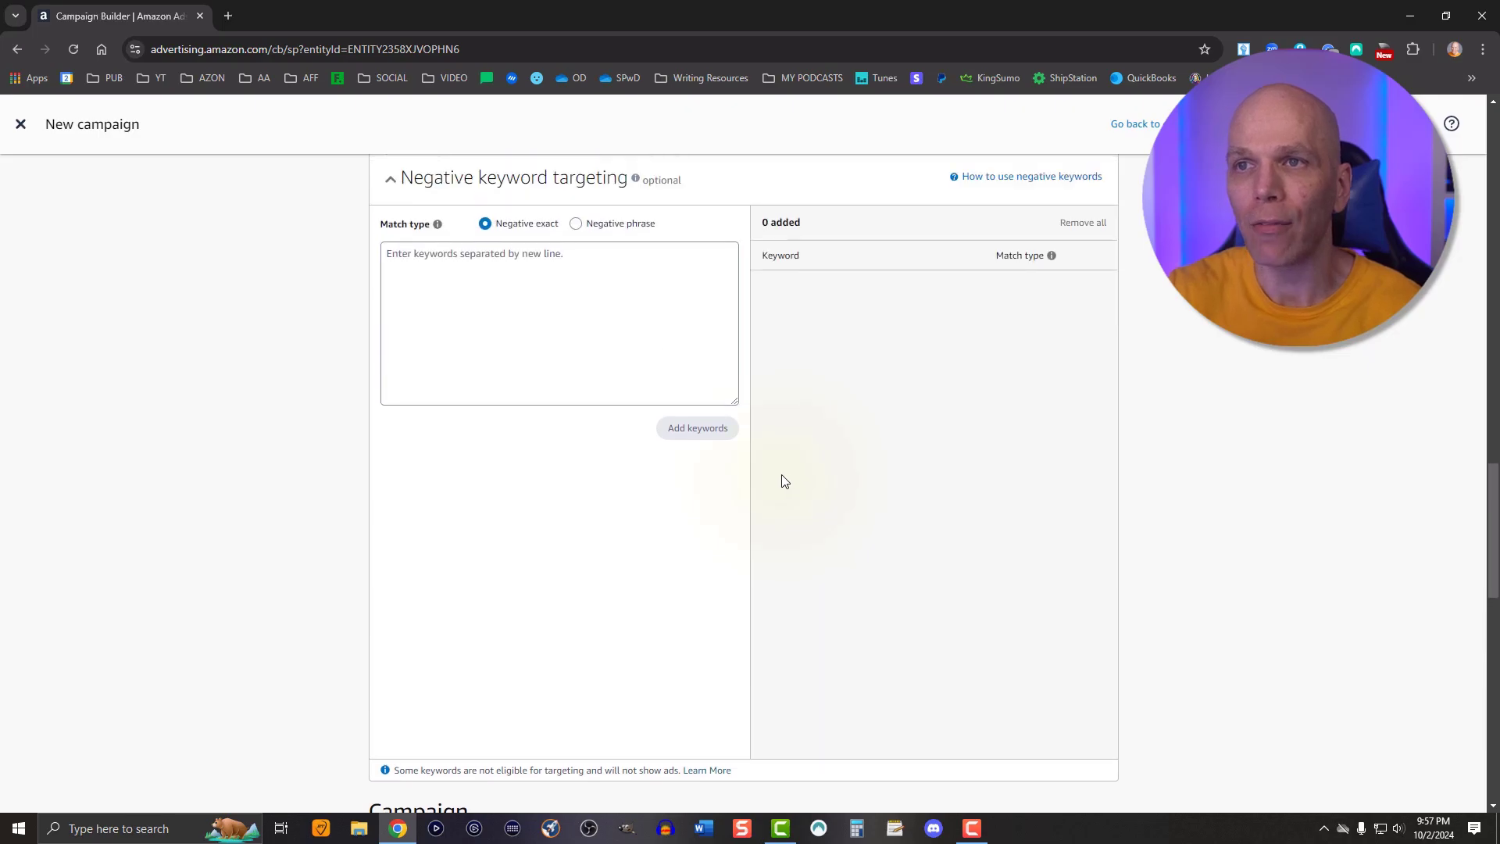
pyautogui.scroll(5, 766, 469)
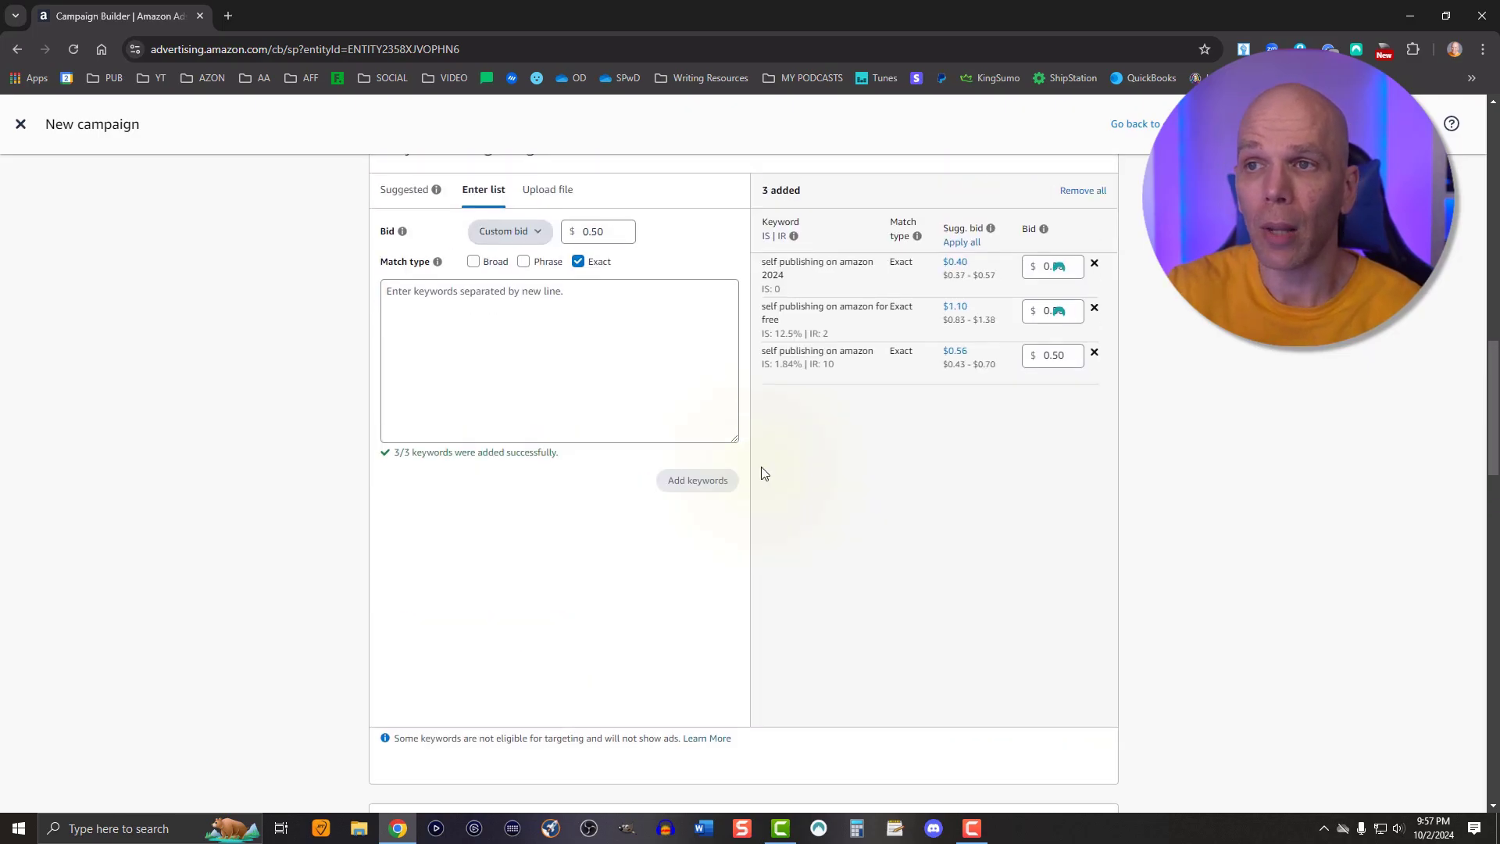
pyautogui.scroll(-7, 764, 473)
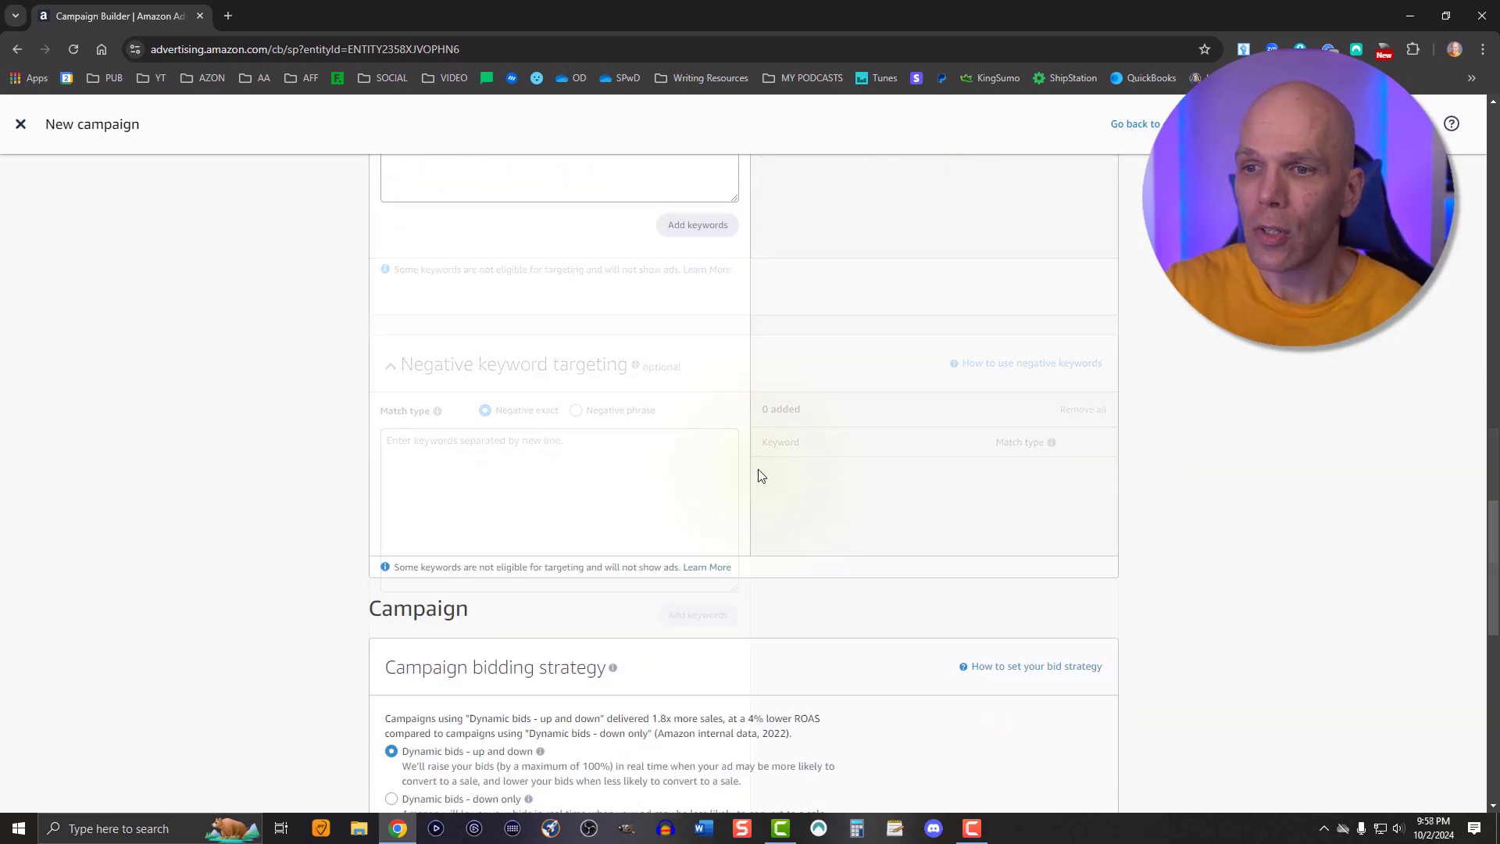
pyautogui.scroll(-4, 762, 472)
pyautogui.scroll(2, 762, 473)
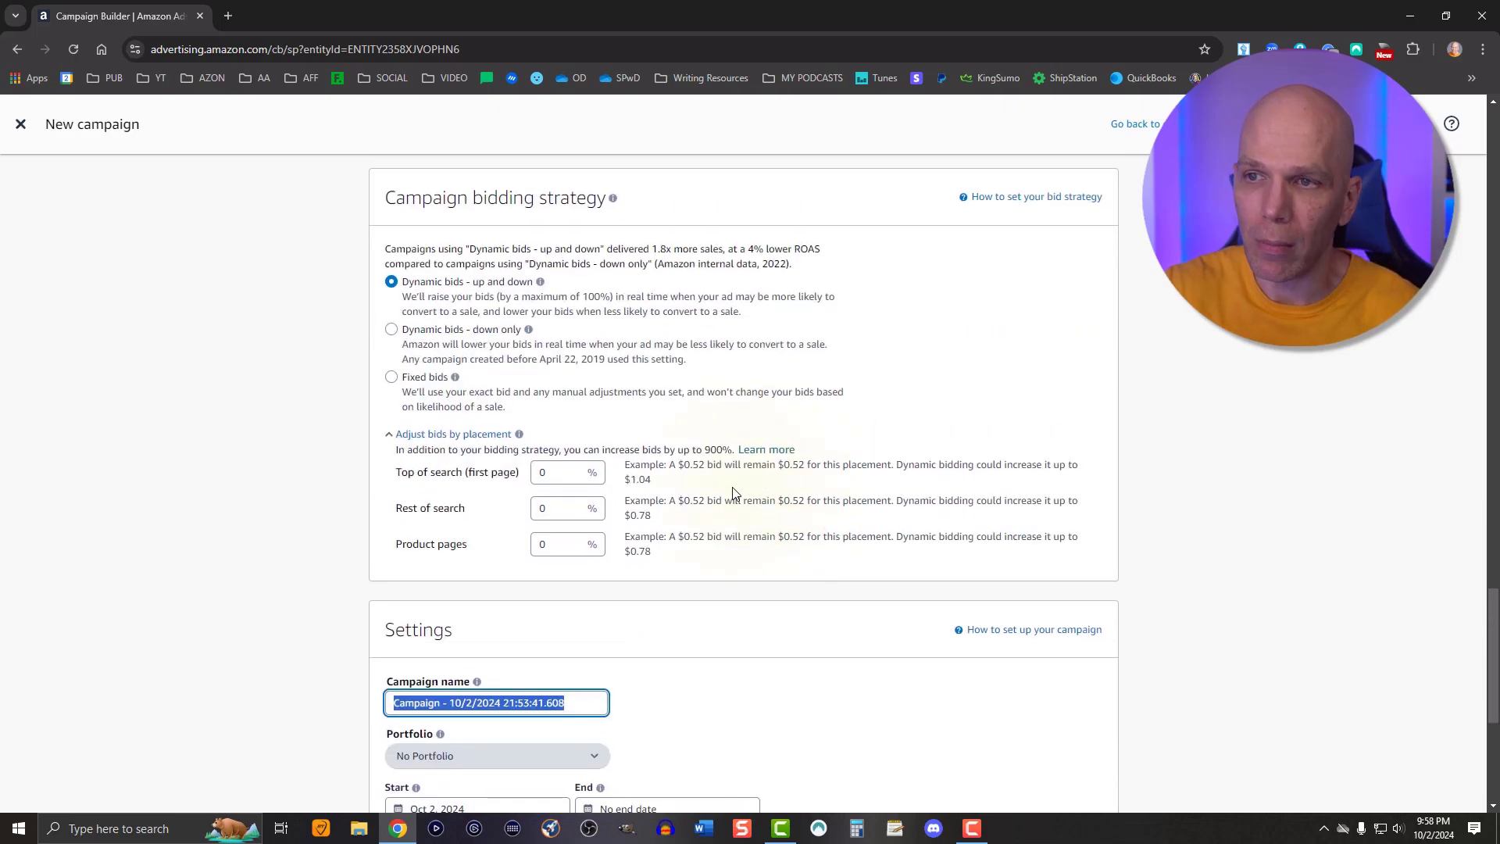
pyautogui.click(391, 329)
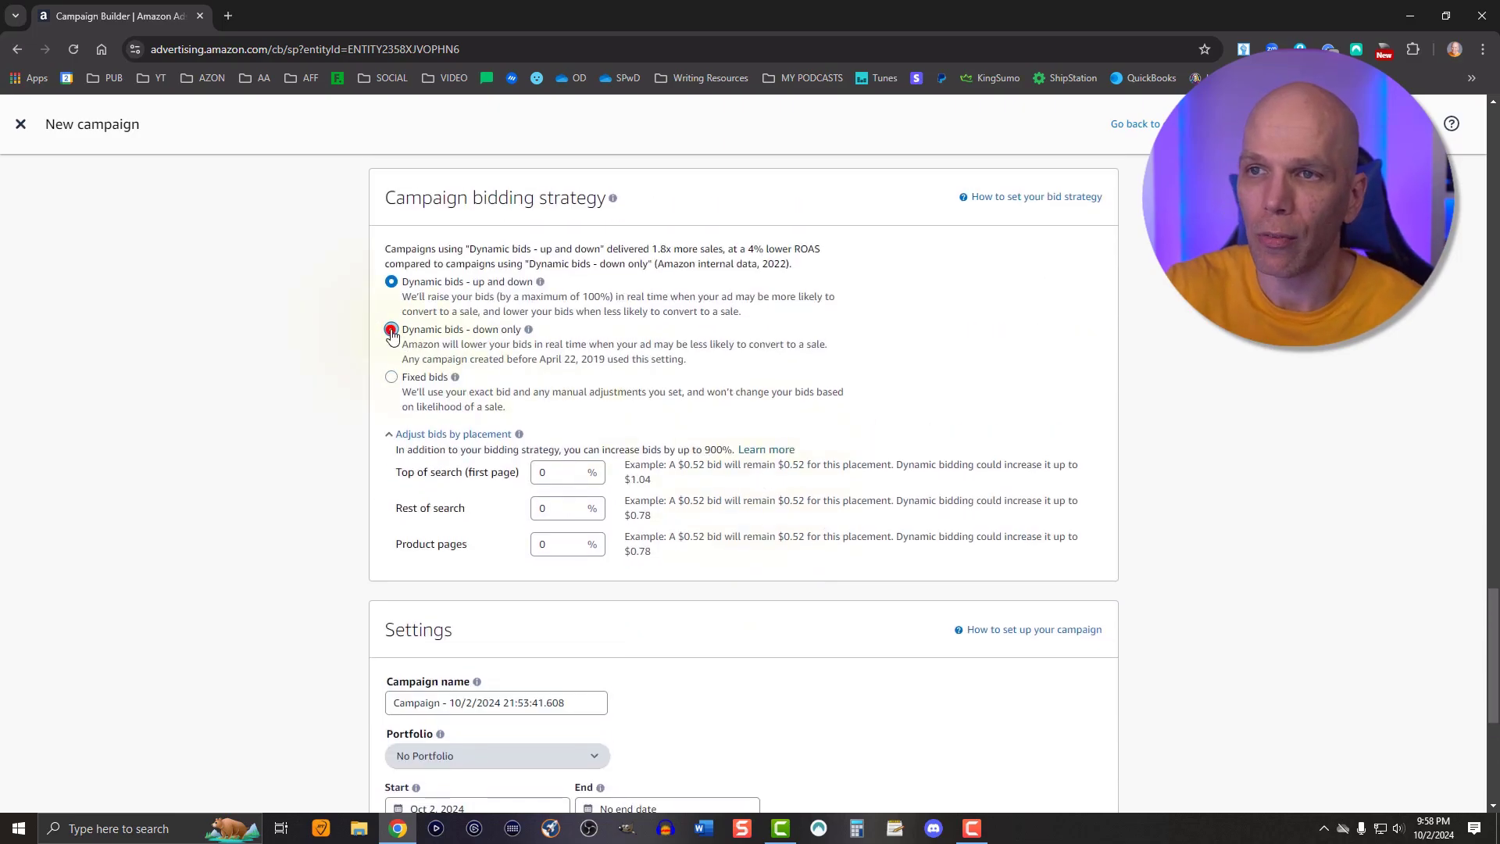
# Rename the campaign as ASP Man 100224
pyautogui.scroll(-4, 946, 406)
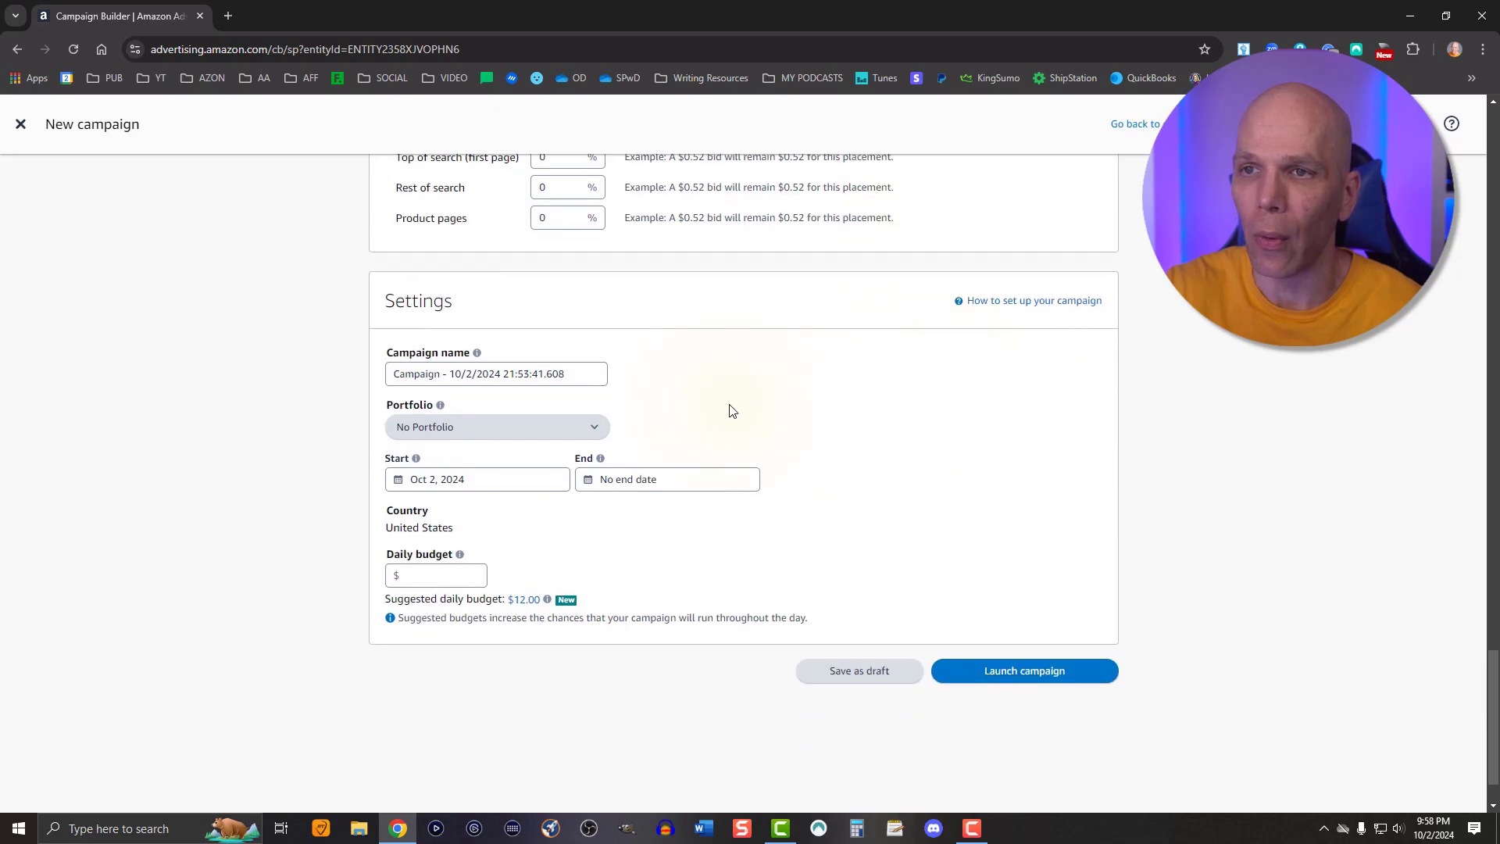
pyautogui.tripleClick(487, 375)
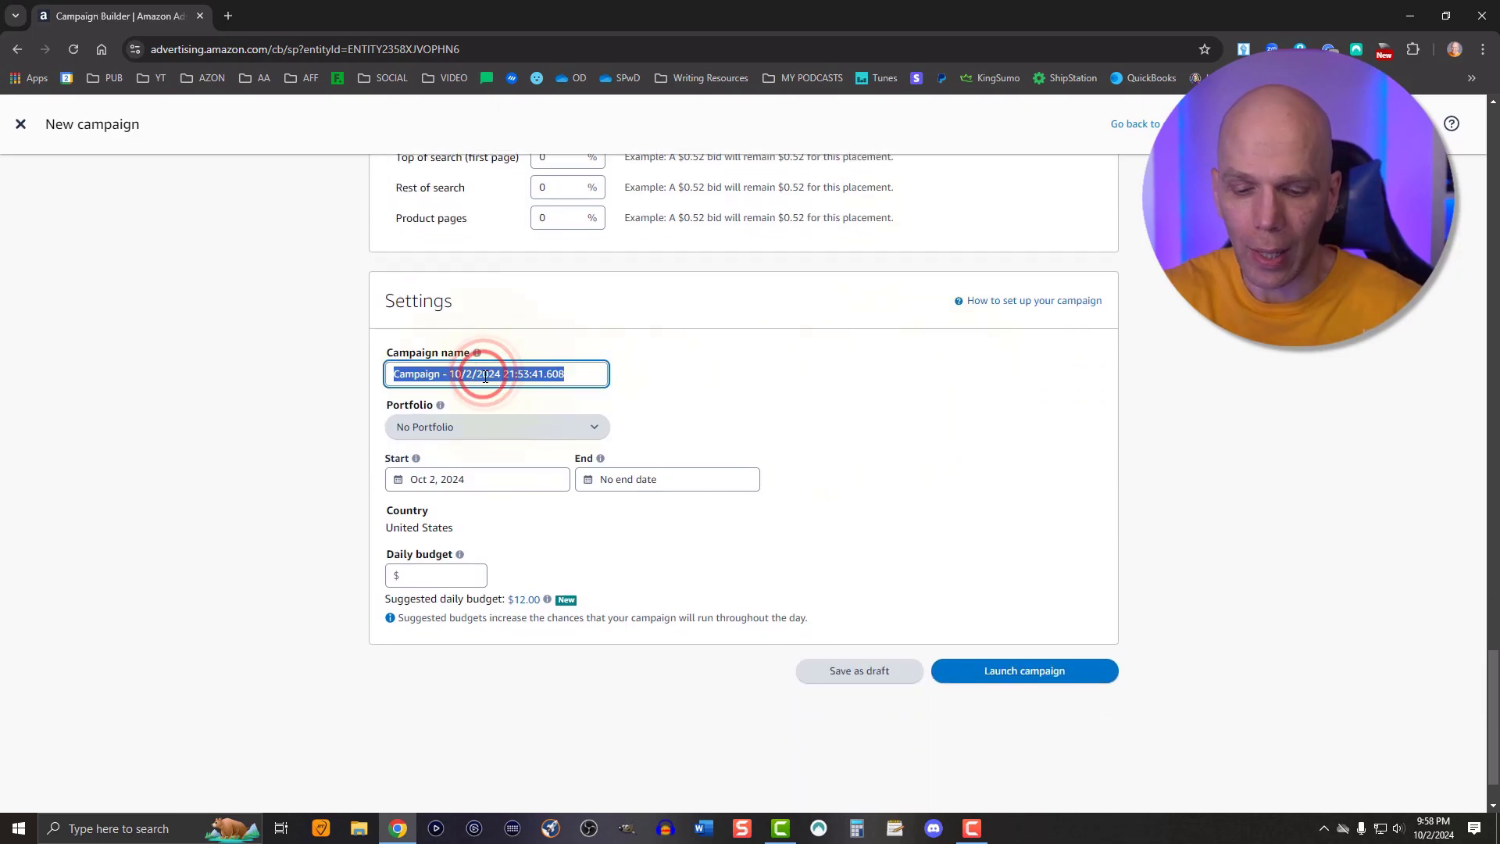
pyautogui.write('ASP Man')
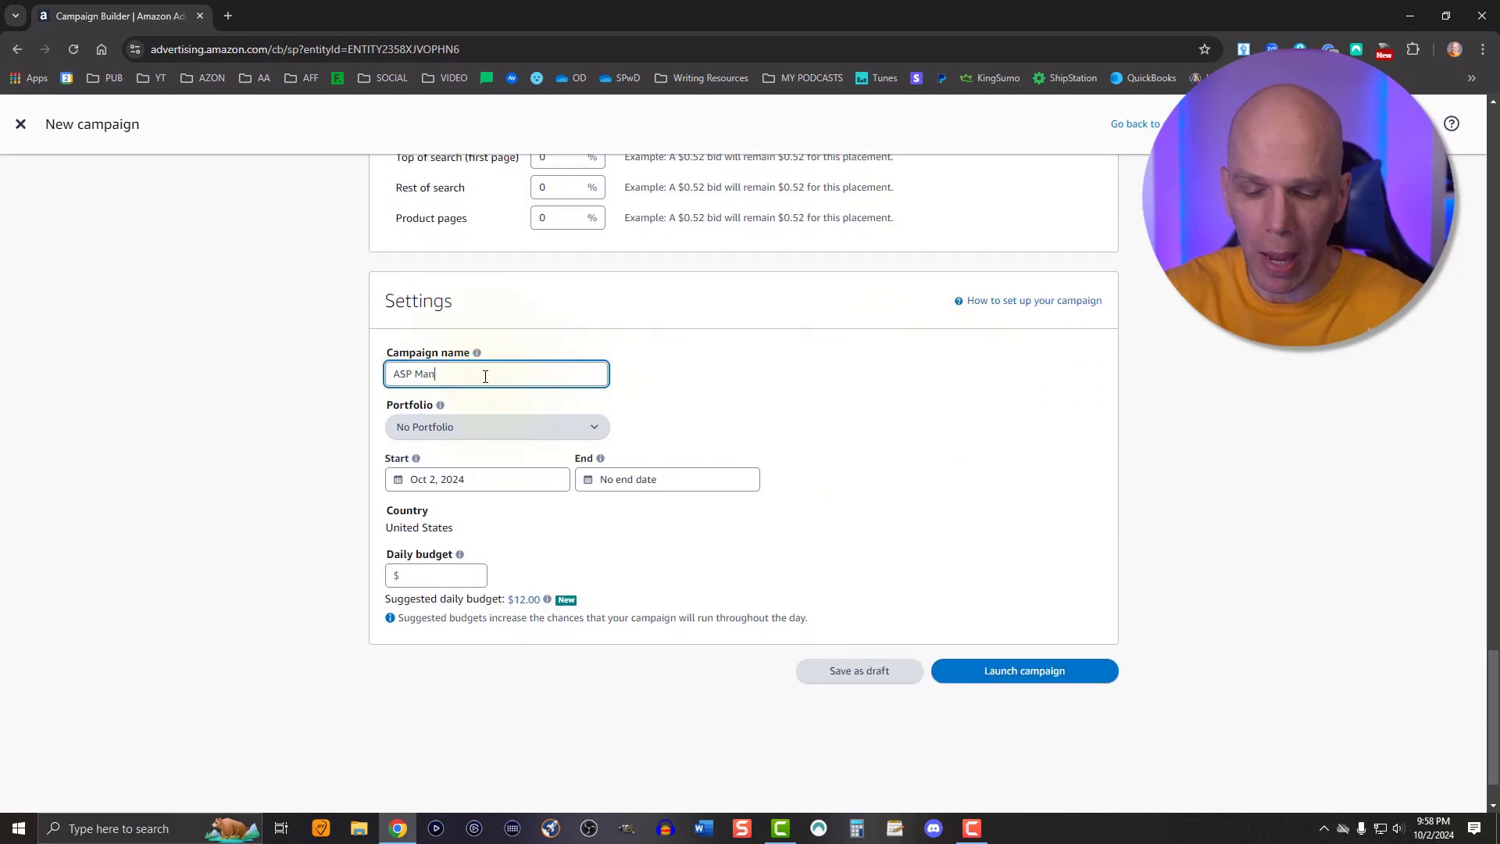
pyautogui.write(' 100224')
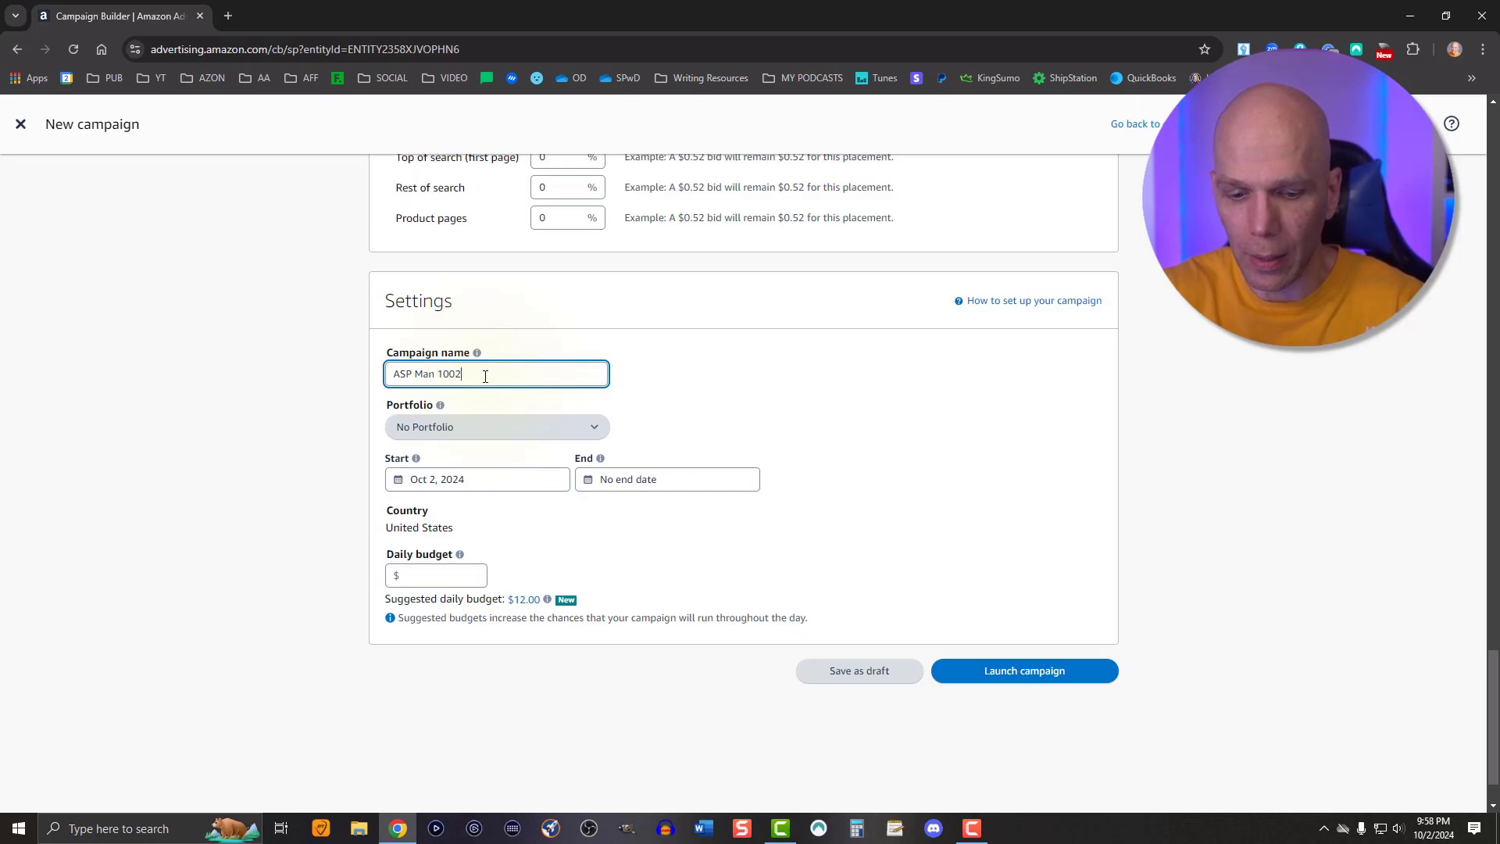
# Set the daily budget to the suggested $12.00 and launch the campaign
pyautogui.click(436, 576)
pyautogui.click(521, 601)
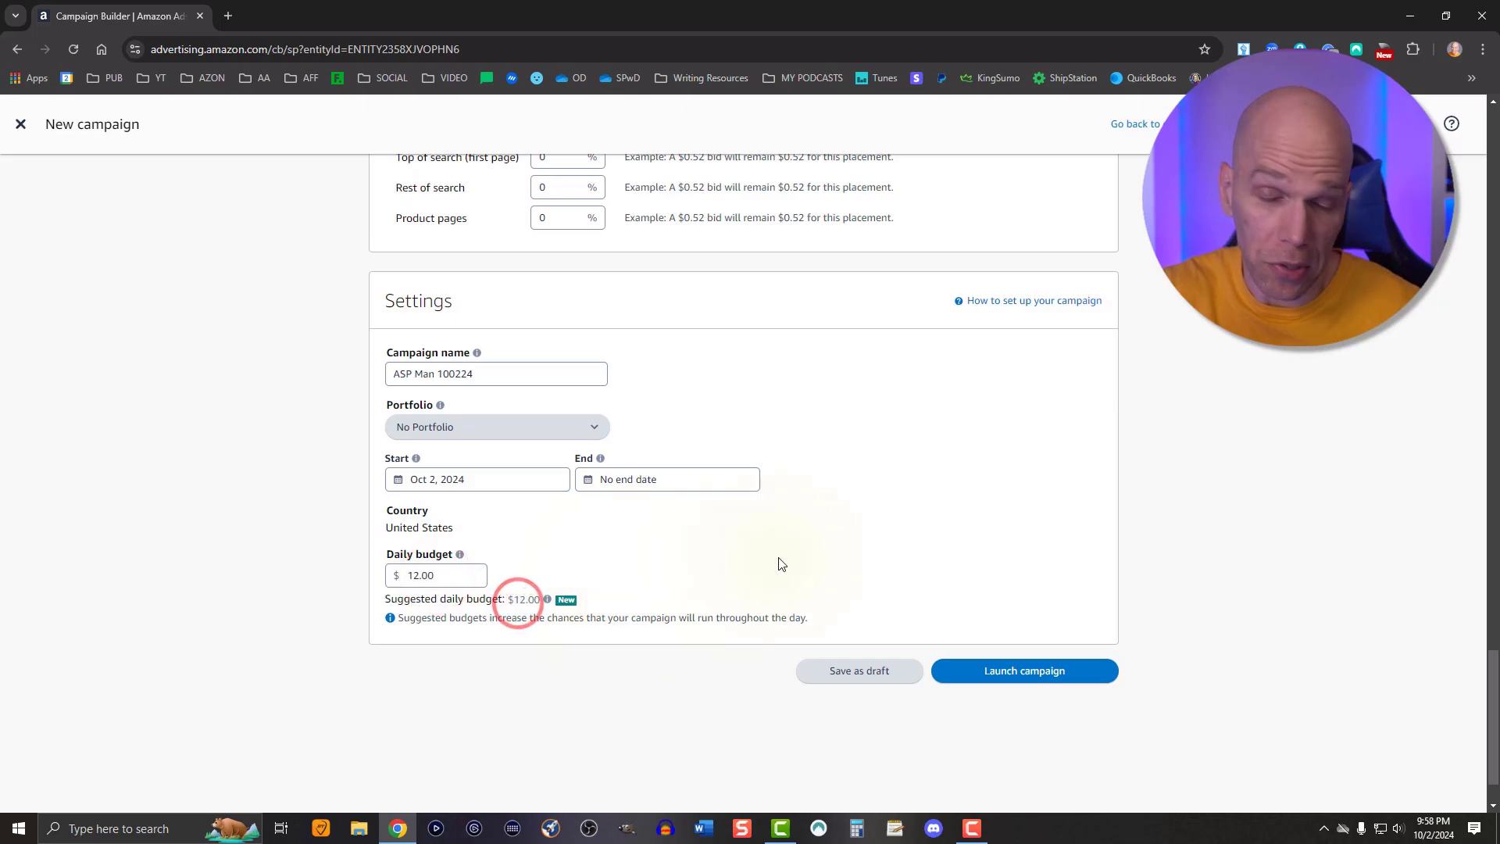
pyautogui.click(978, 675)
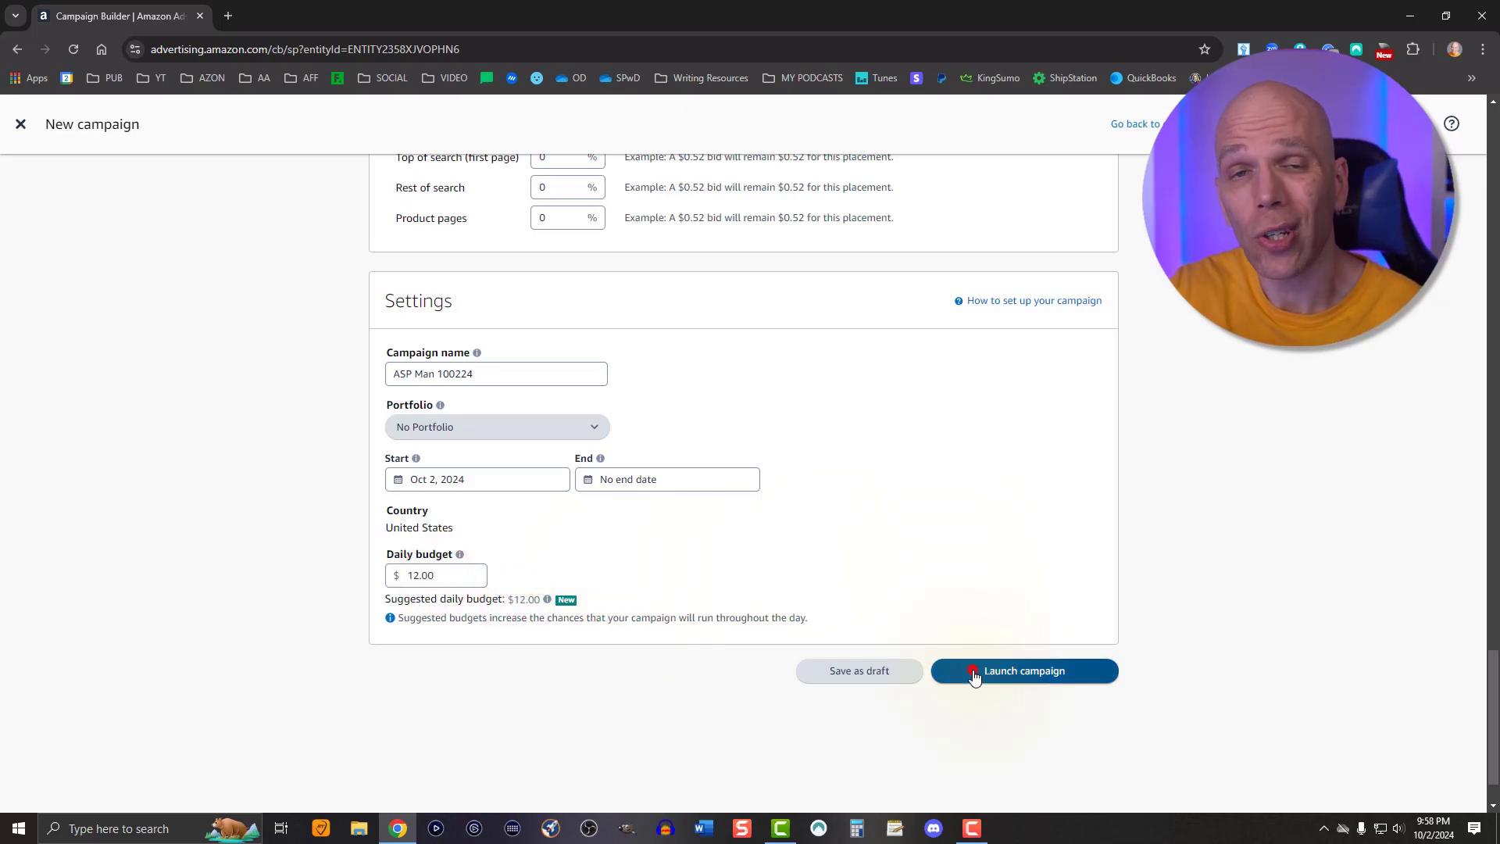